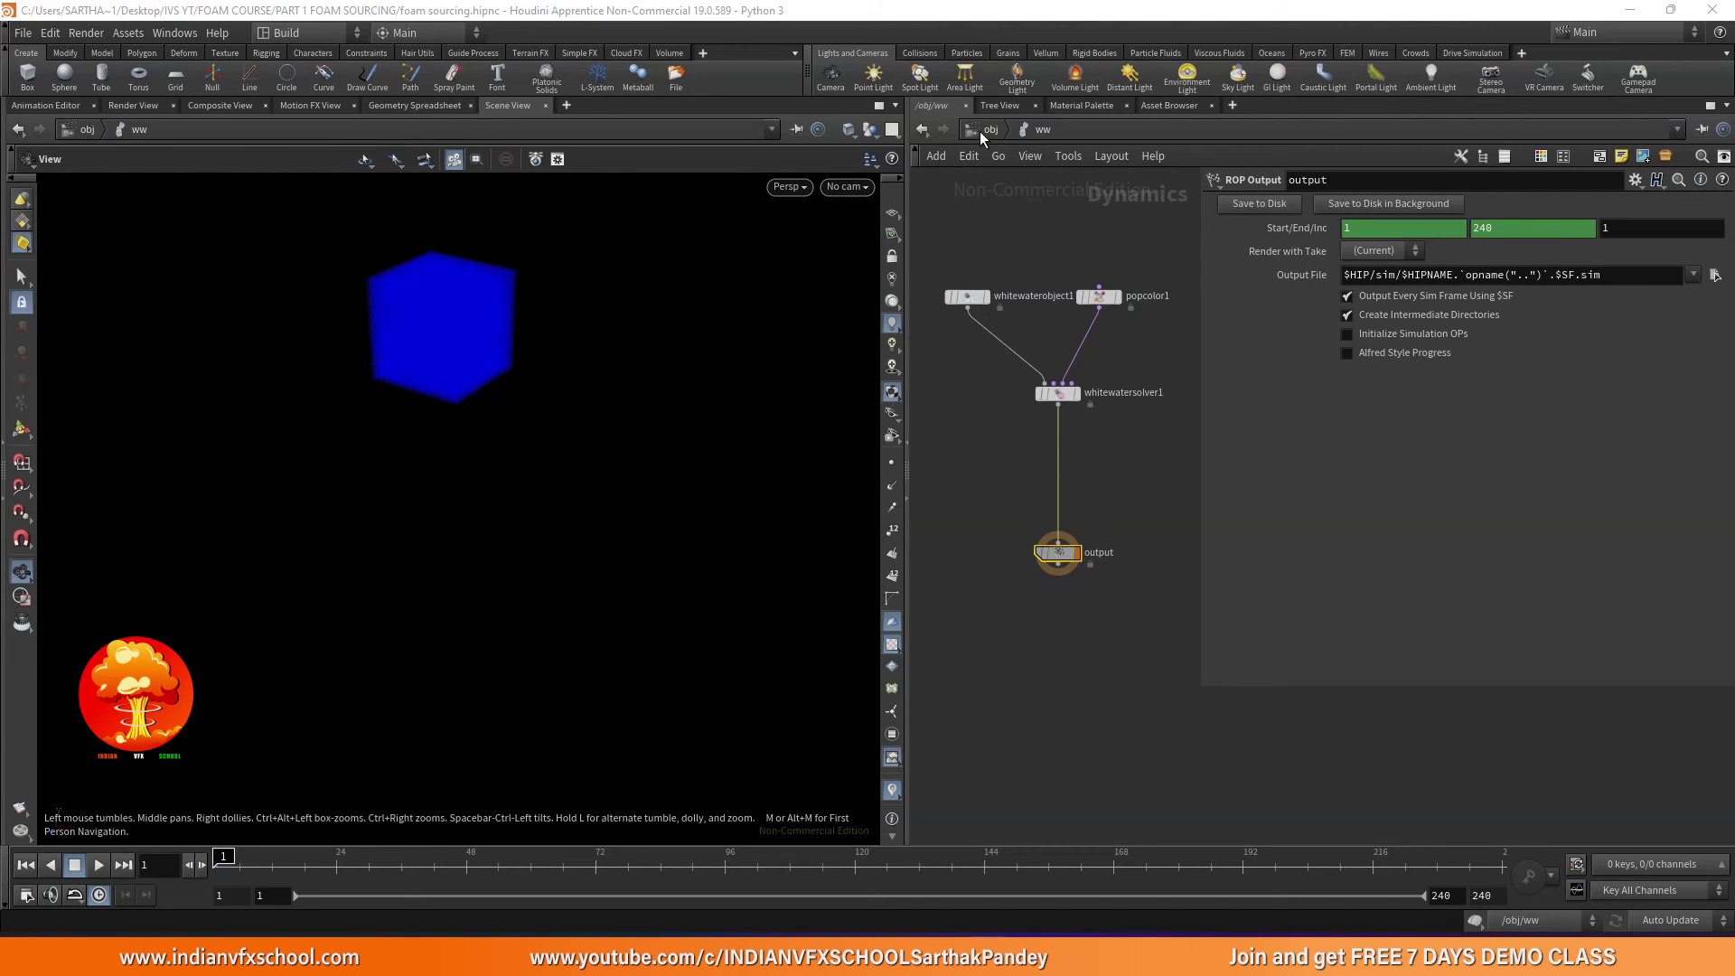
# - Play the whitewater simulation and select whitewatersolver1 to show its parameters
pyautogui.click(94, 868)
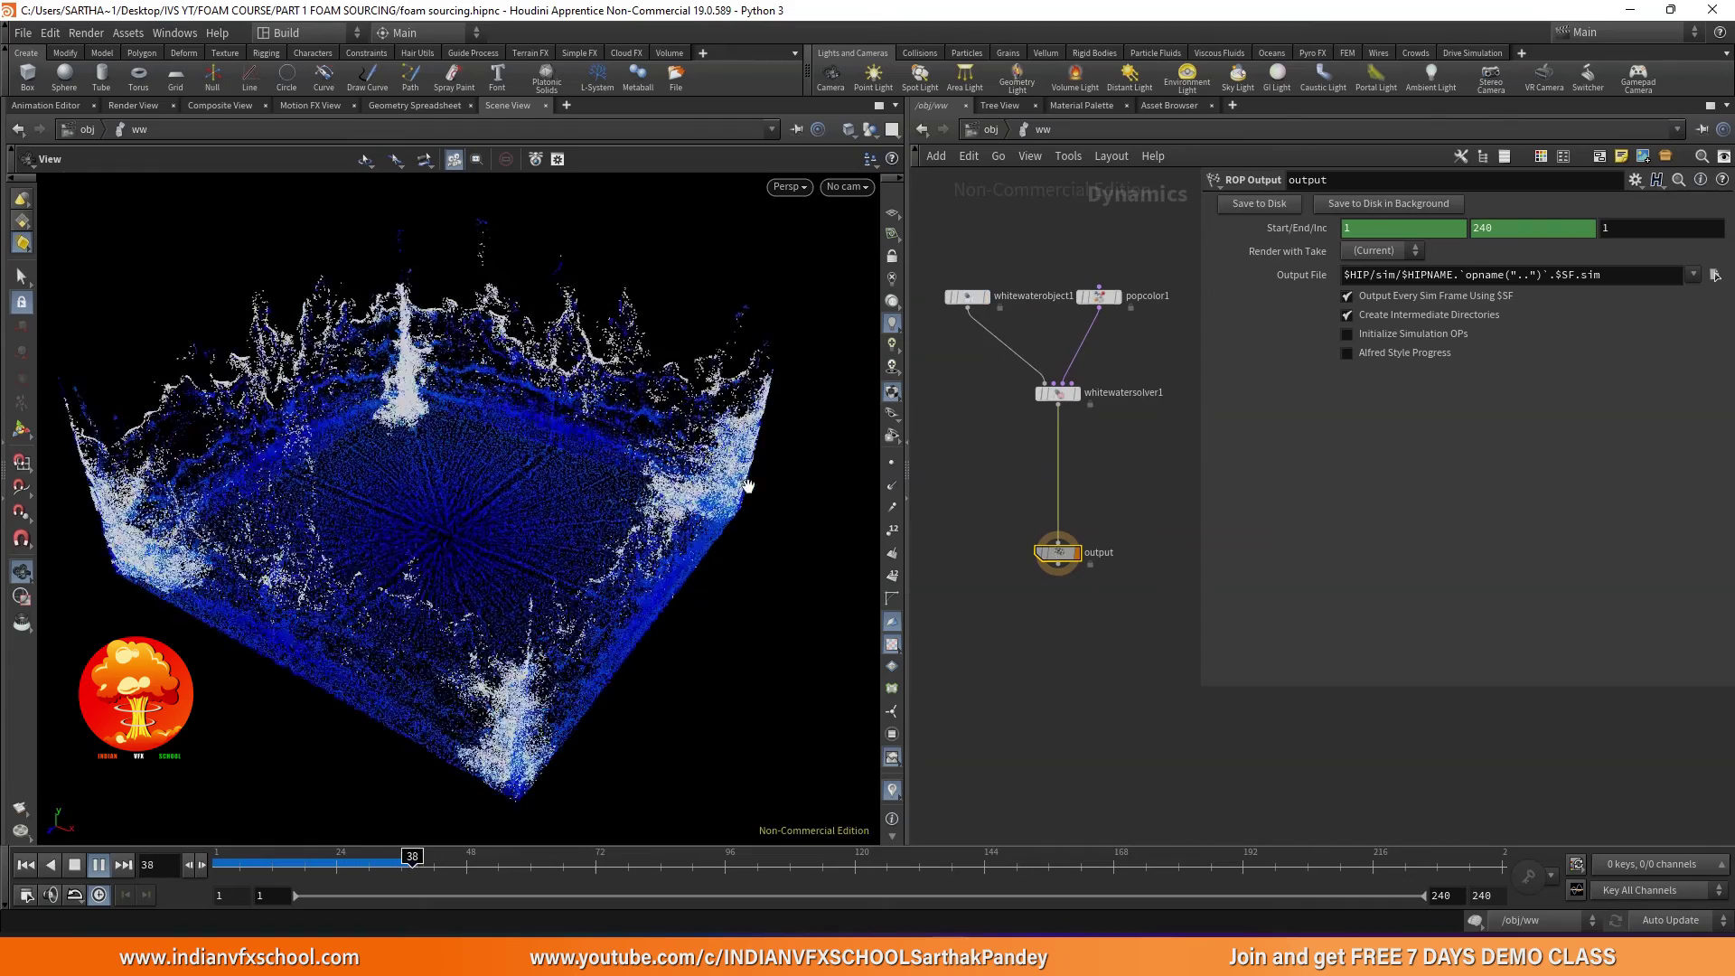
pyautogui.moveTo(922, 457); pyautogui.dragTo(942, 476, button='middle')
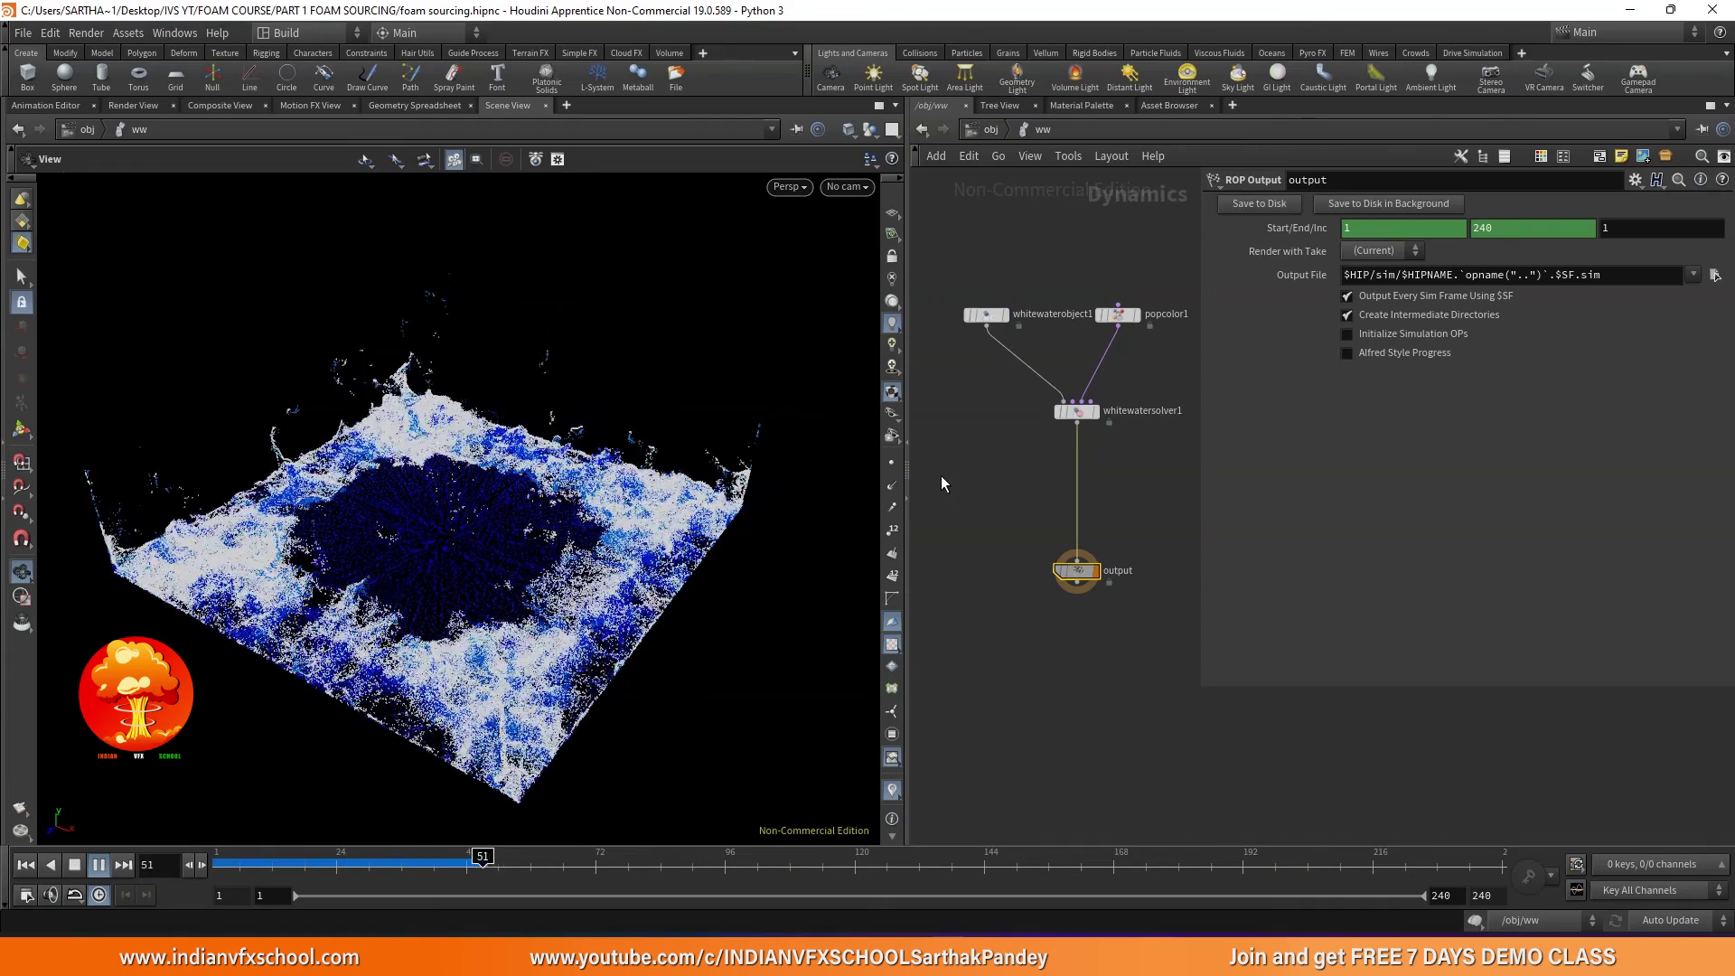
pyautogui.scroll(3, 1055, 423)
pyautogui.click(1085, 409)
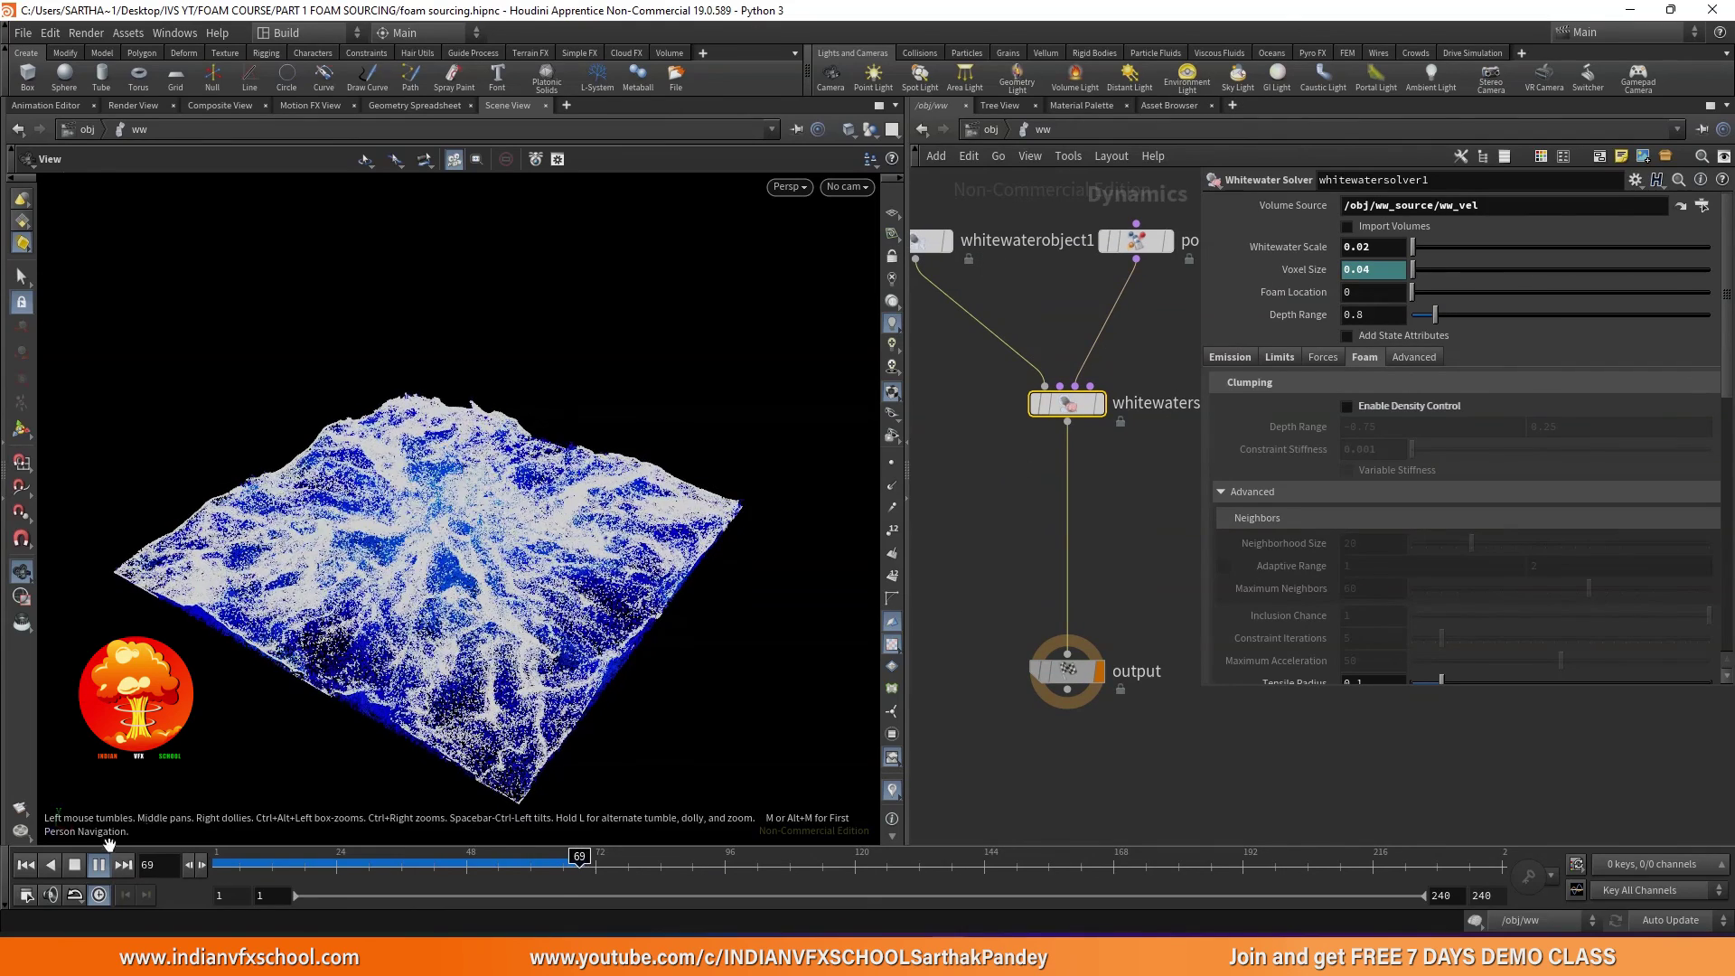
# - Pause at frame 73 and review the solver's Emission, Limits and Forces settings
pyautogui.click(99, 865)
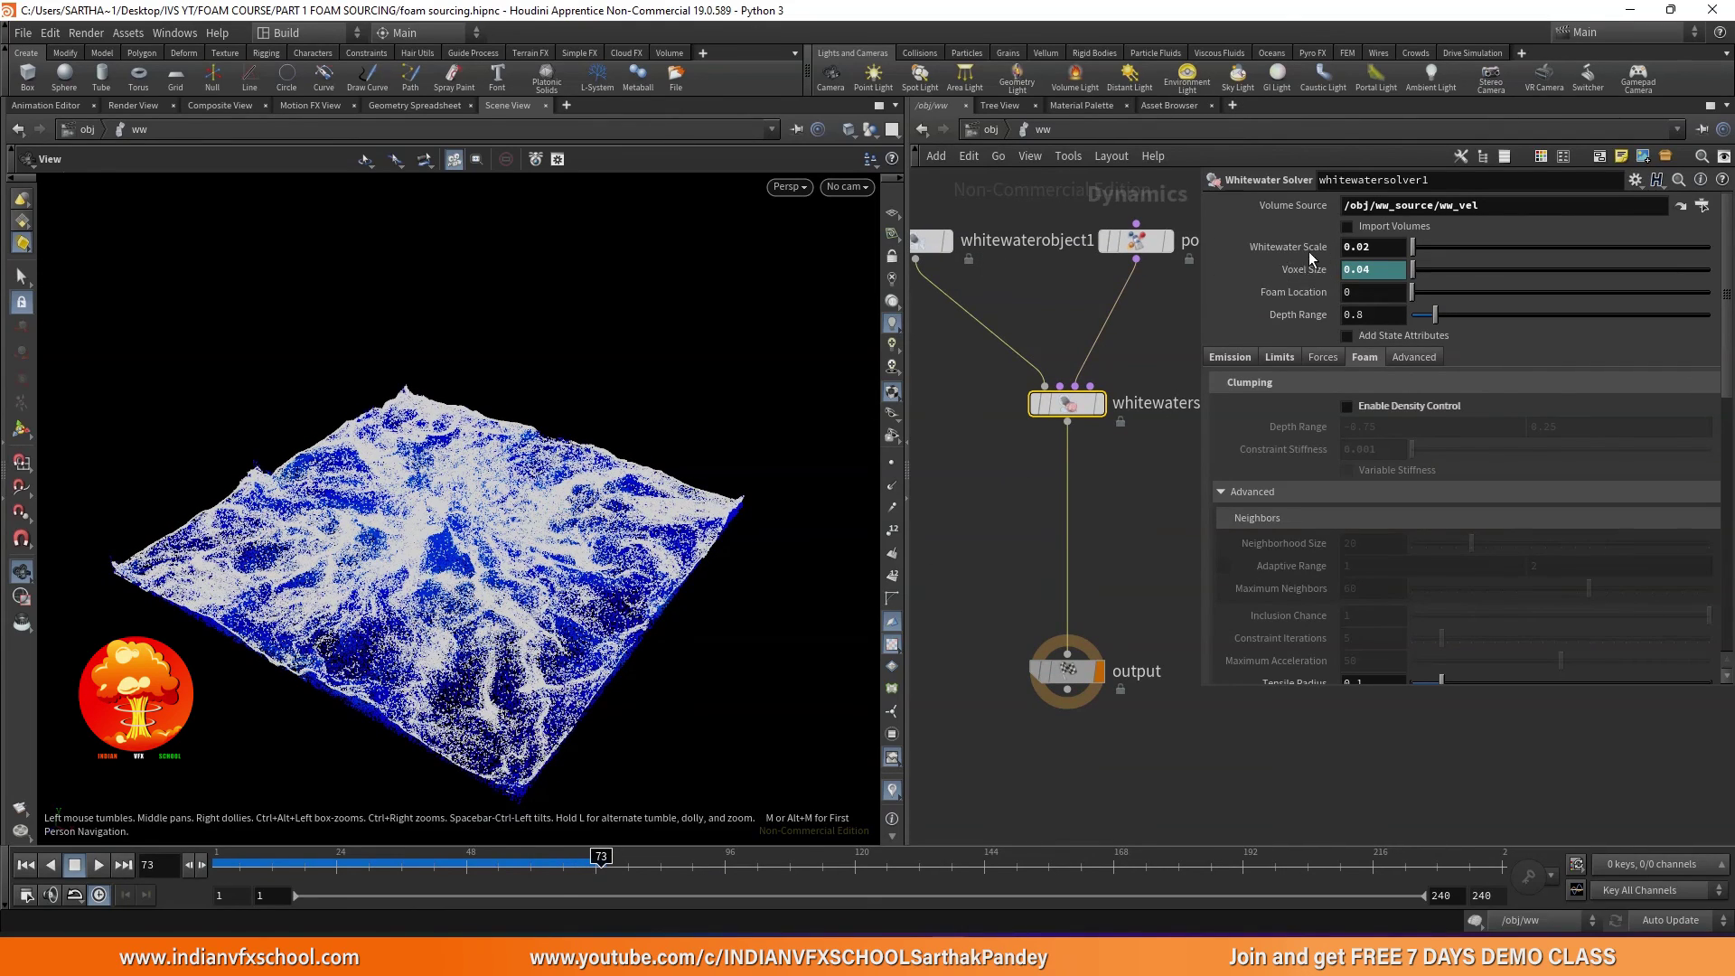
pyautogui.click(1230, 357)
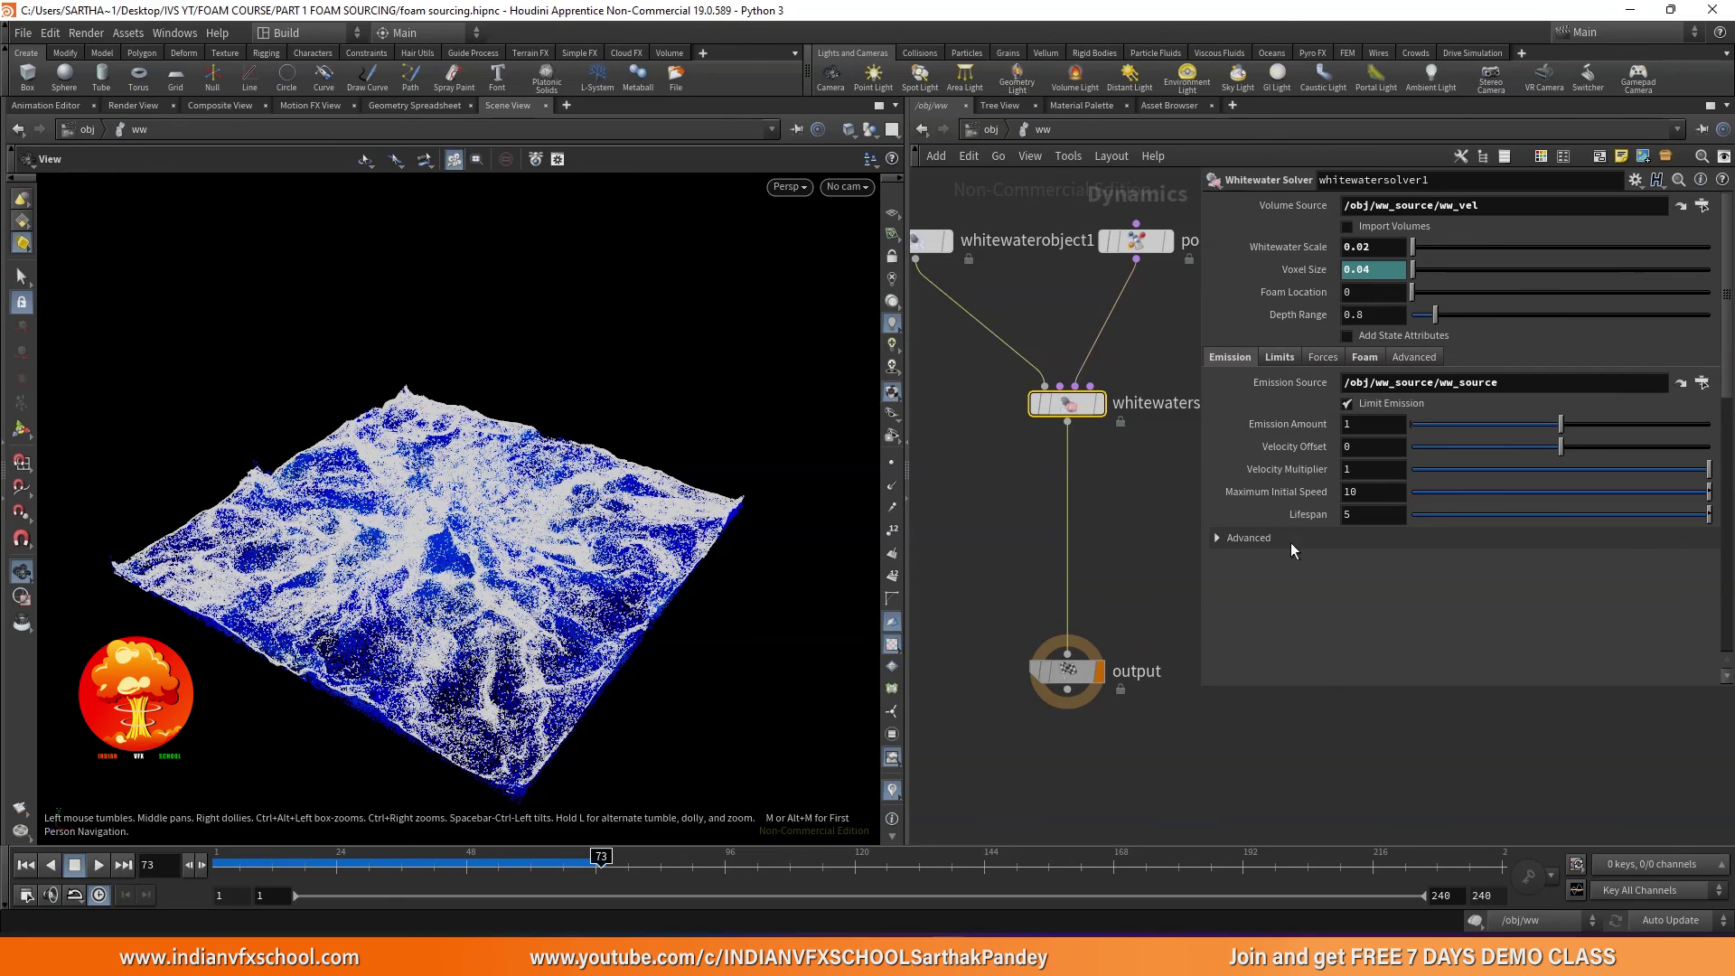
pyautogui.click(1280, 355)
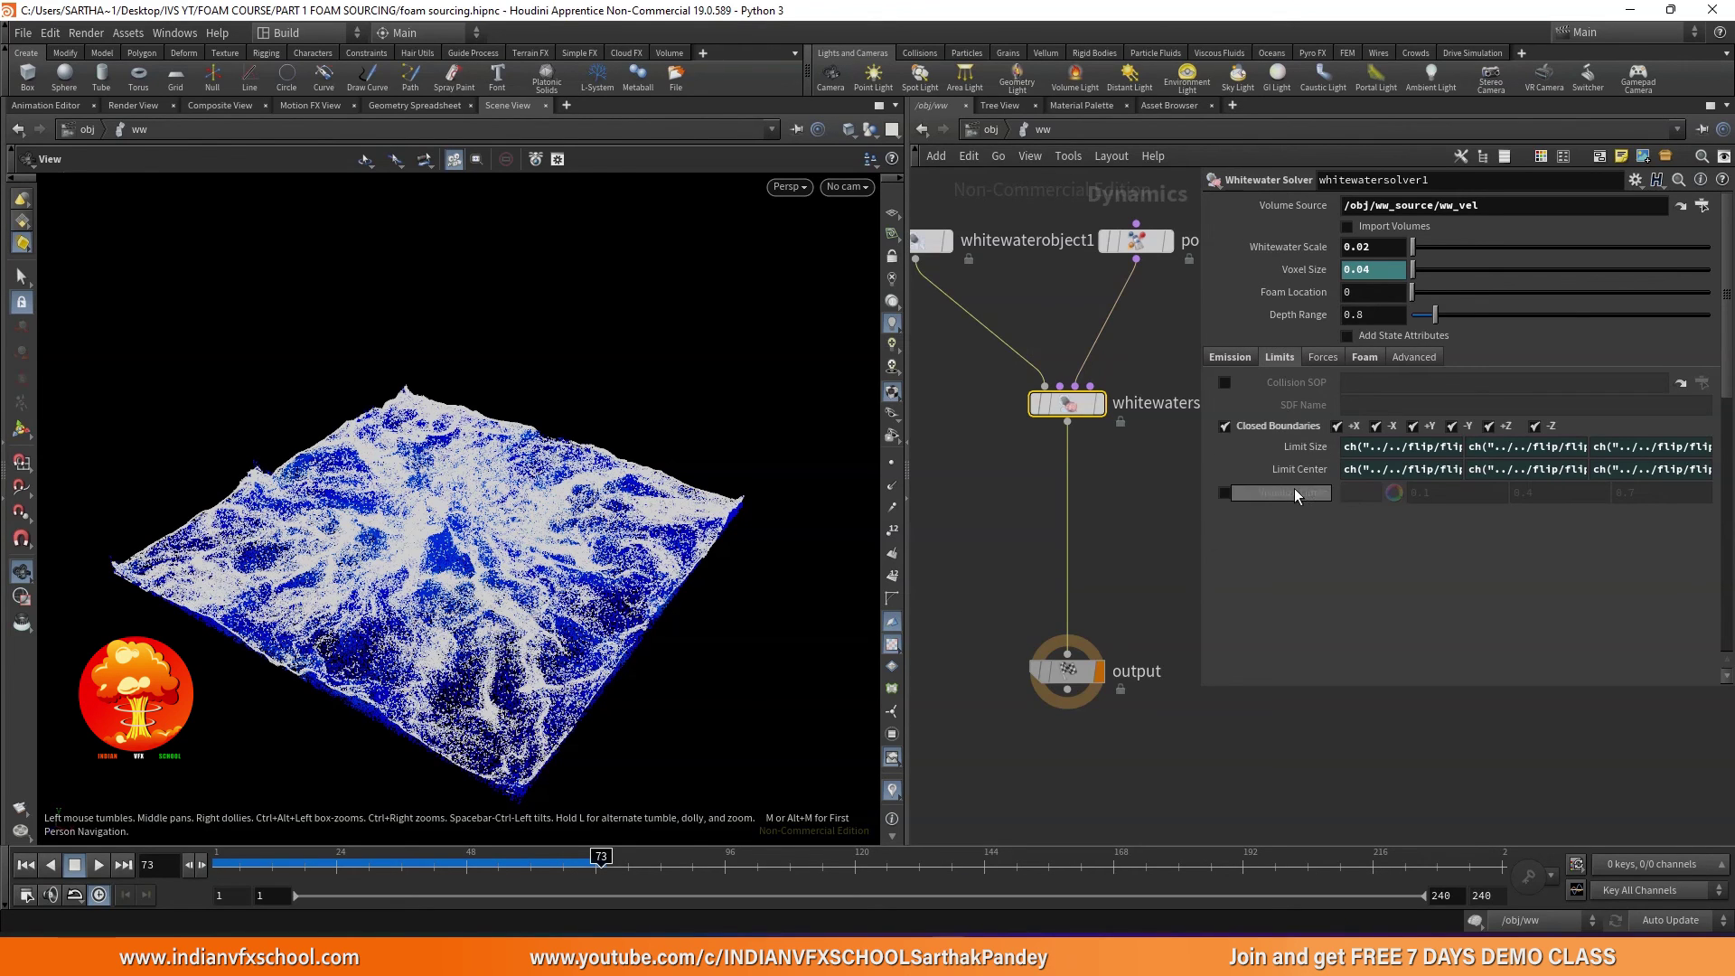
pyautogui.click(1326, 358)
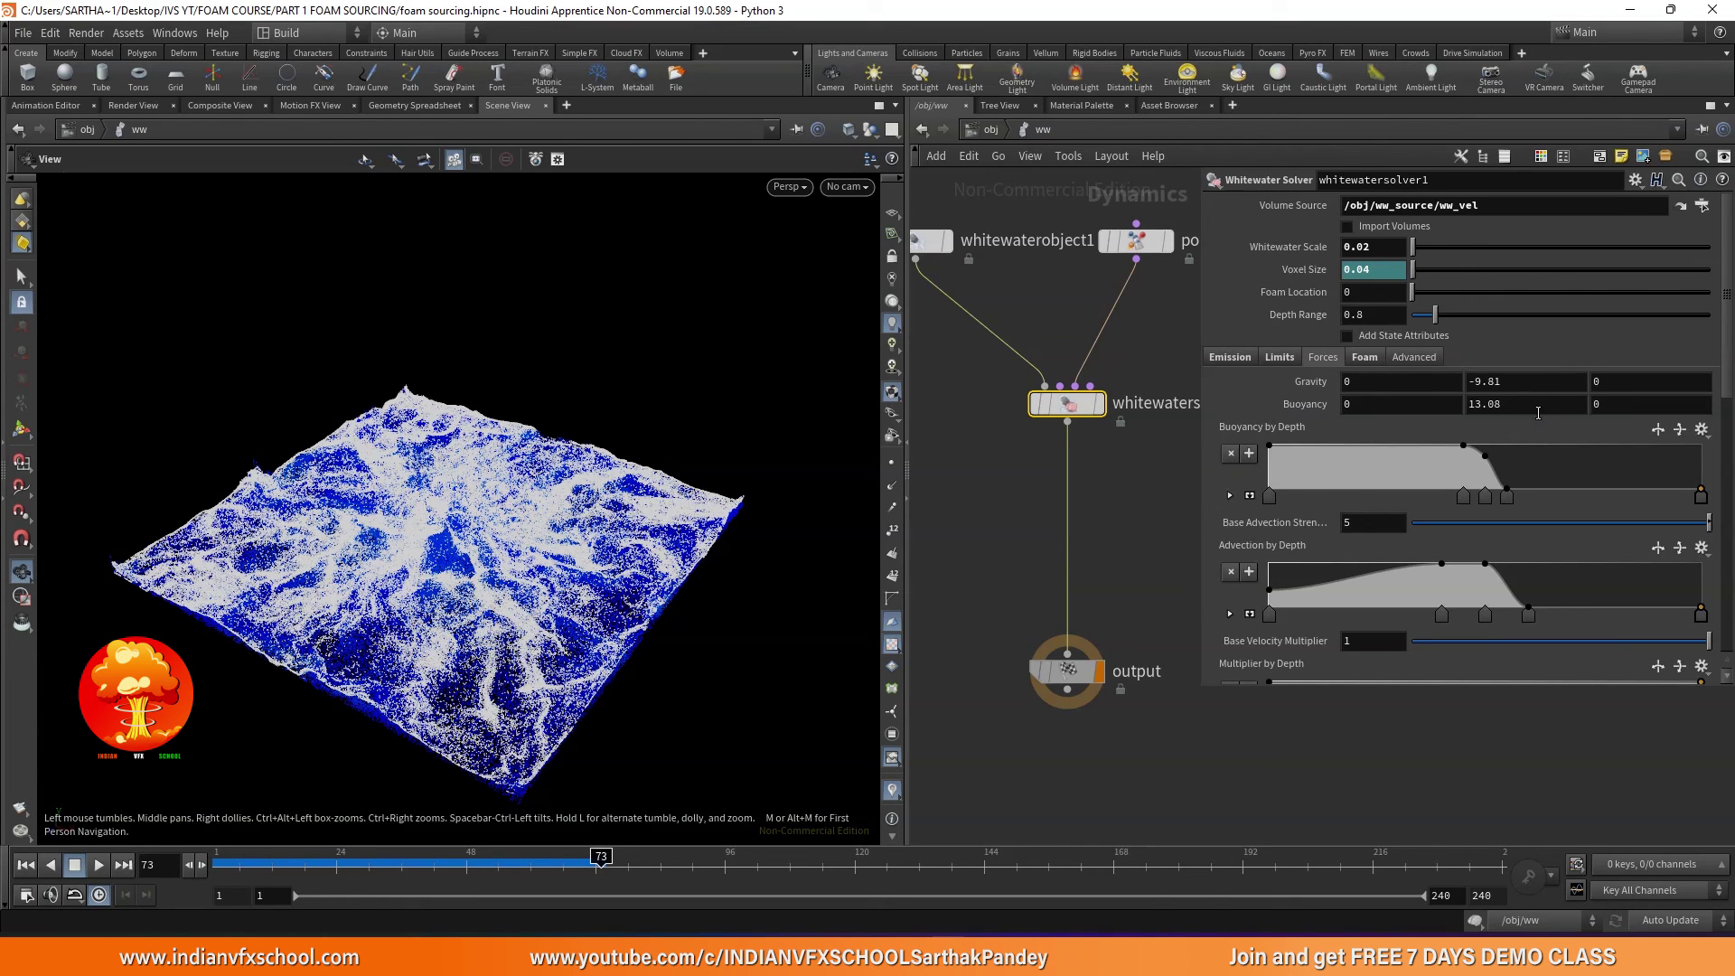
pyautogui.scroll(-2, 1271, 550)
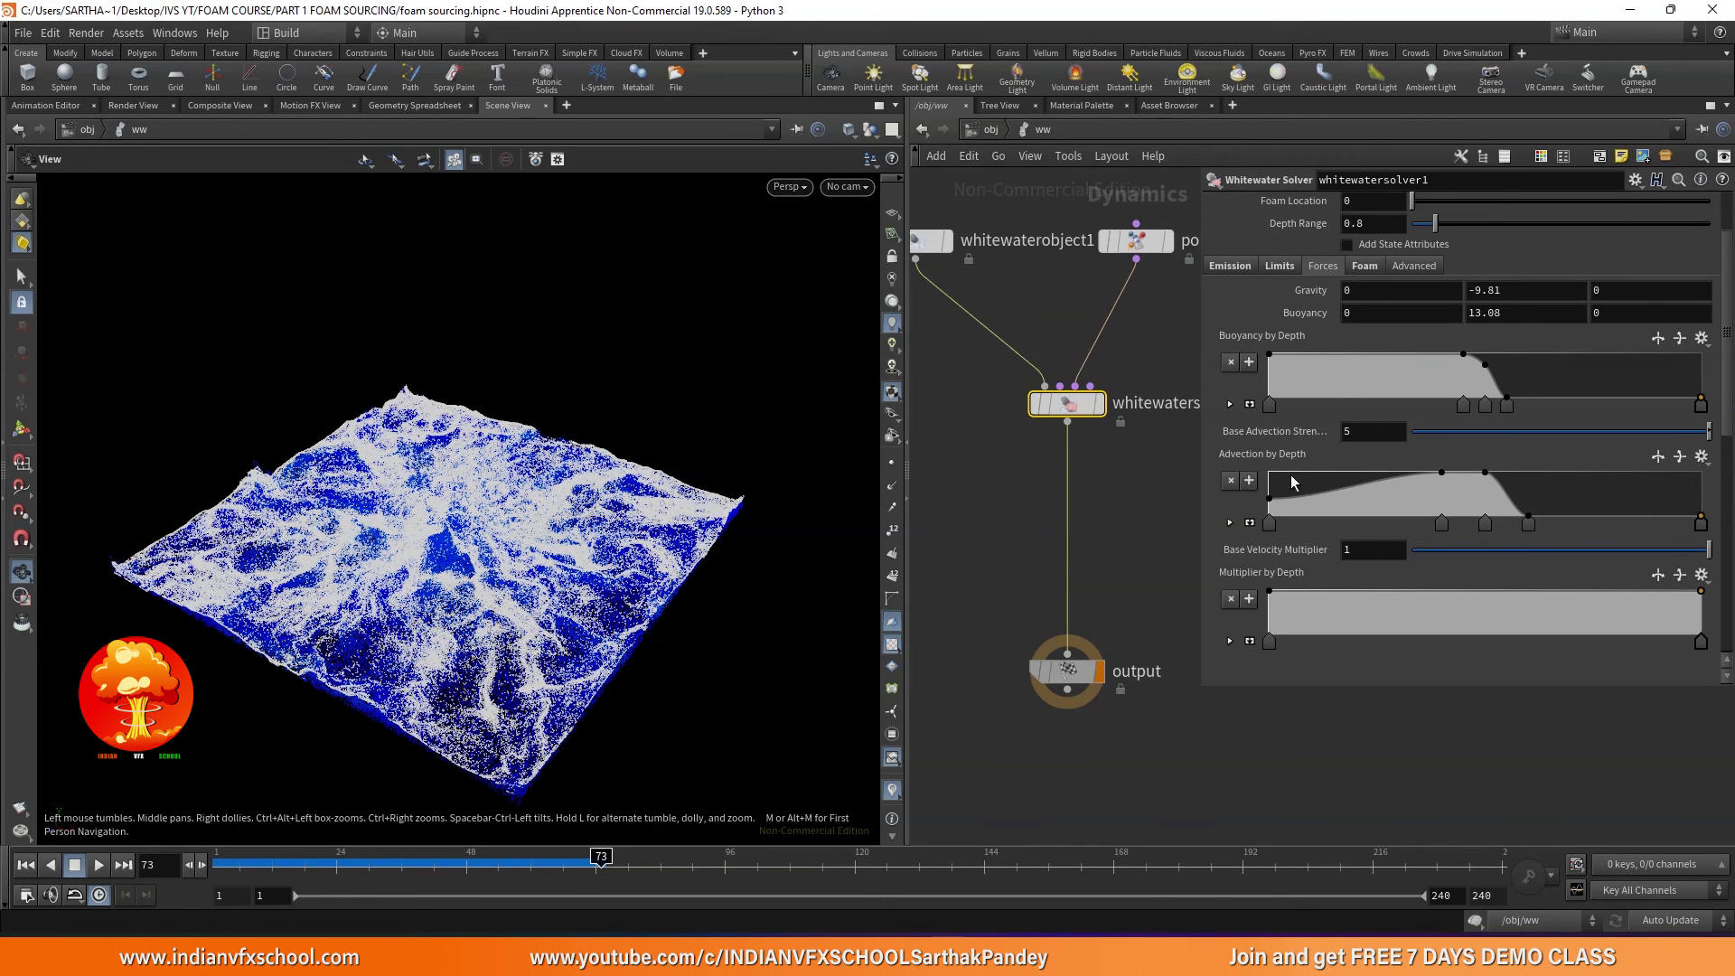
pyautogui.scroll(1, 1321, 325)
# - Review the Foam settings down to Repellants with Advanced collapsed, then replay from frame 35
pyautogui.click(1363, 289)
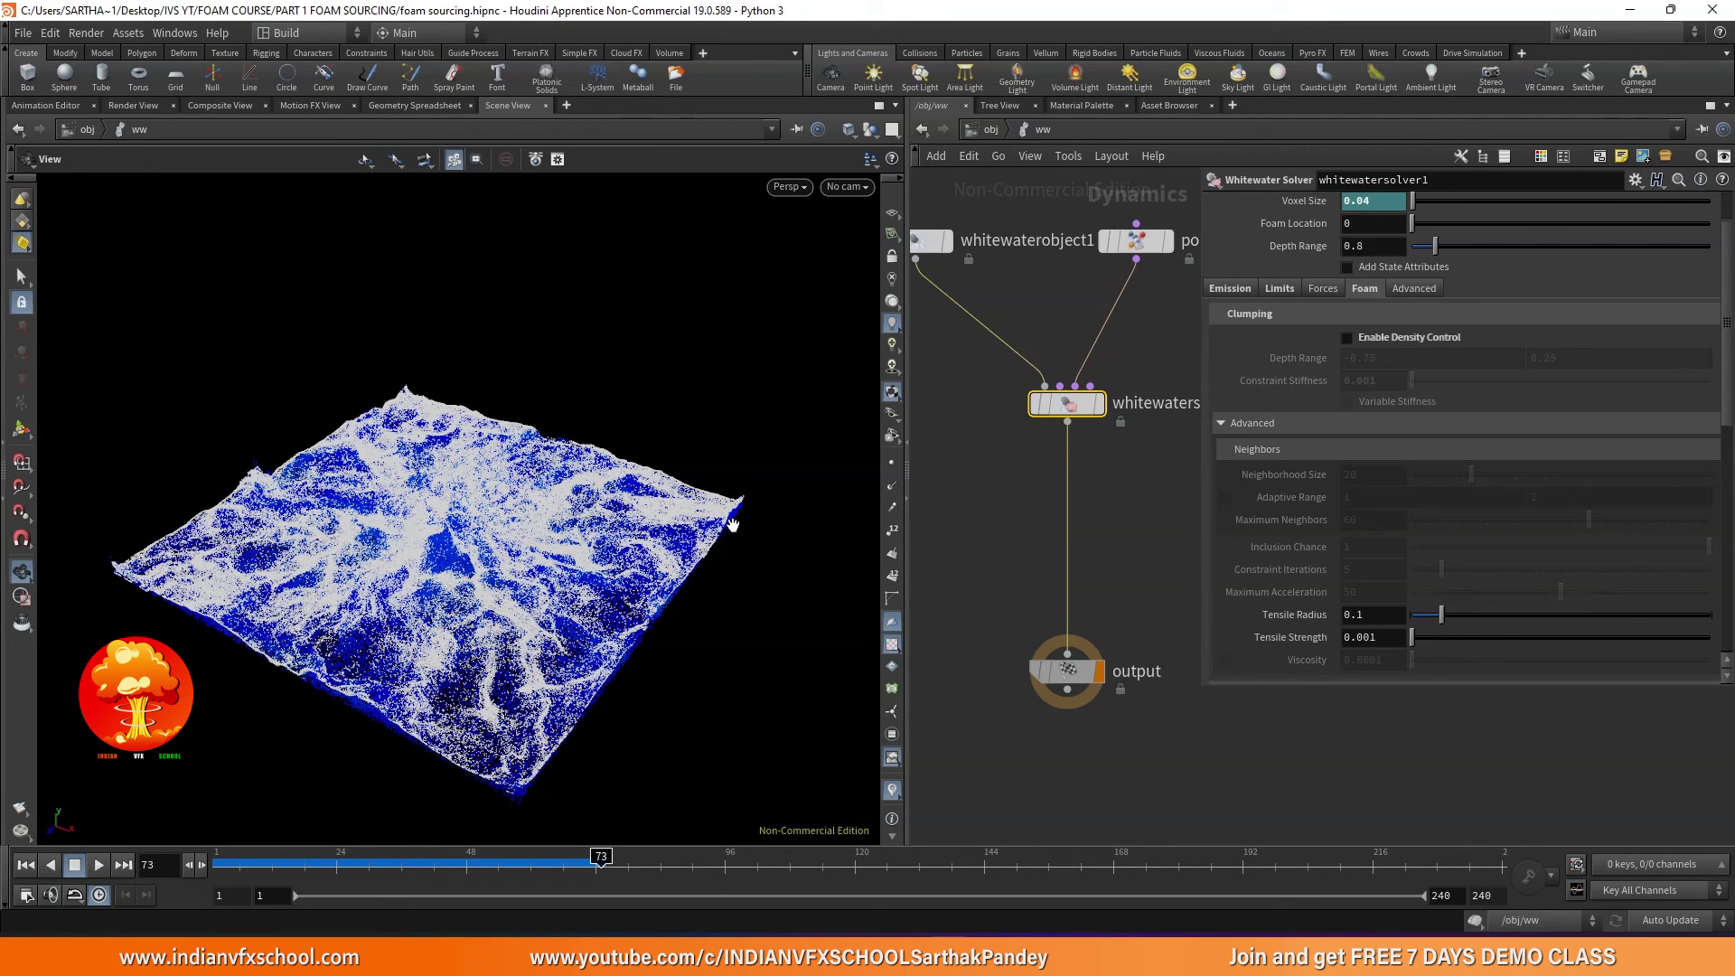
pyautogui.scroll(-3, 1293, 422)
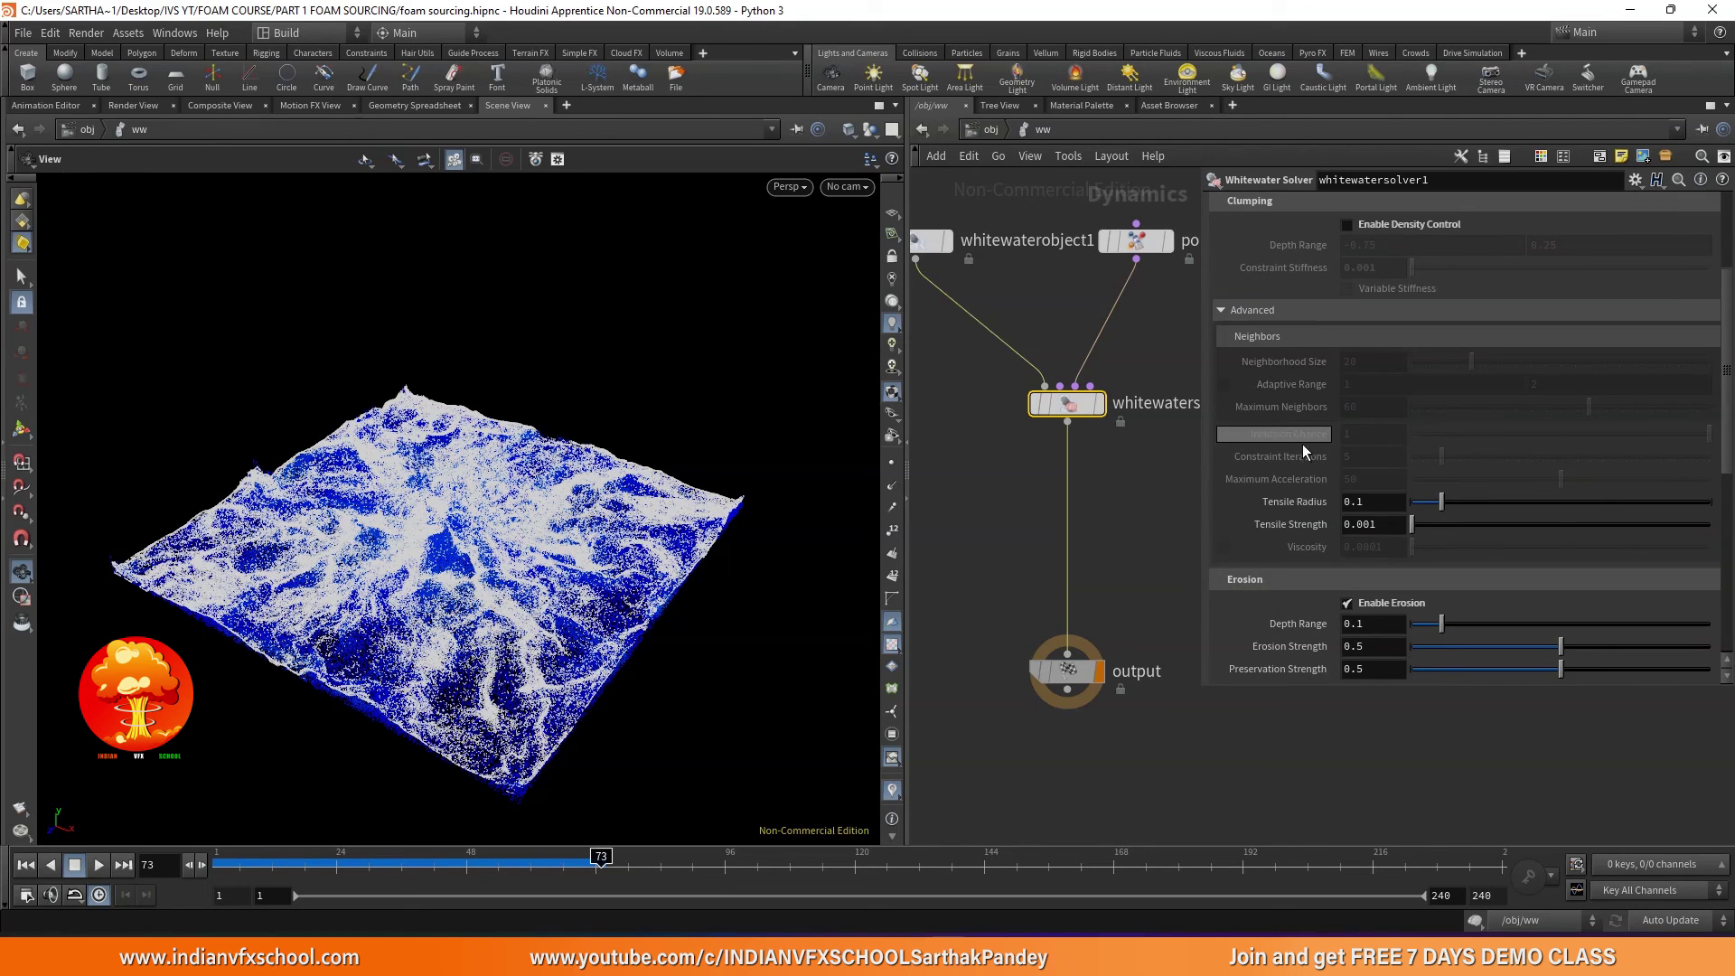
pyautogui.scroll(4, 1278, 479)
pyautogui.click(1226, 403)
pyautogui.scroll(-5, 1262, 371)
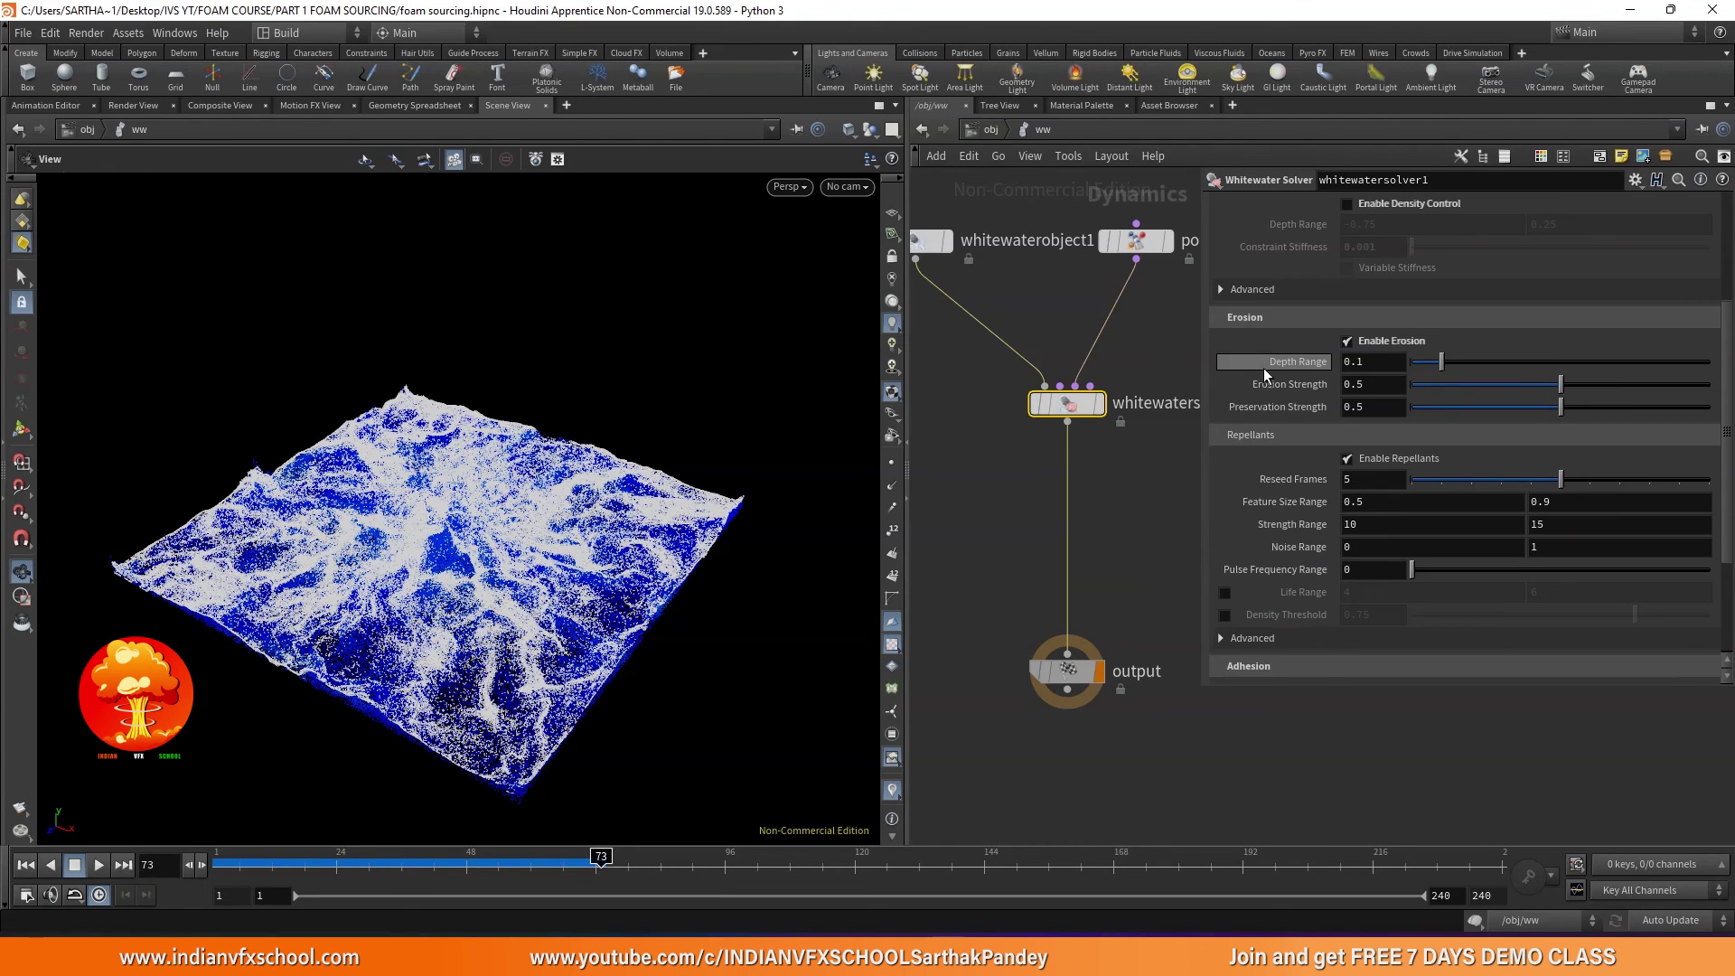
pyautogui.scroll(-2, 1293, 441)
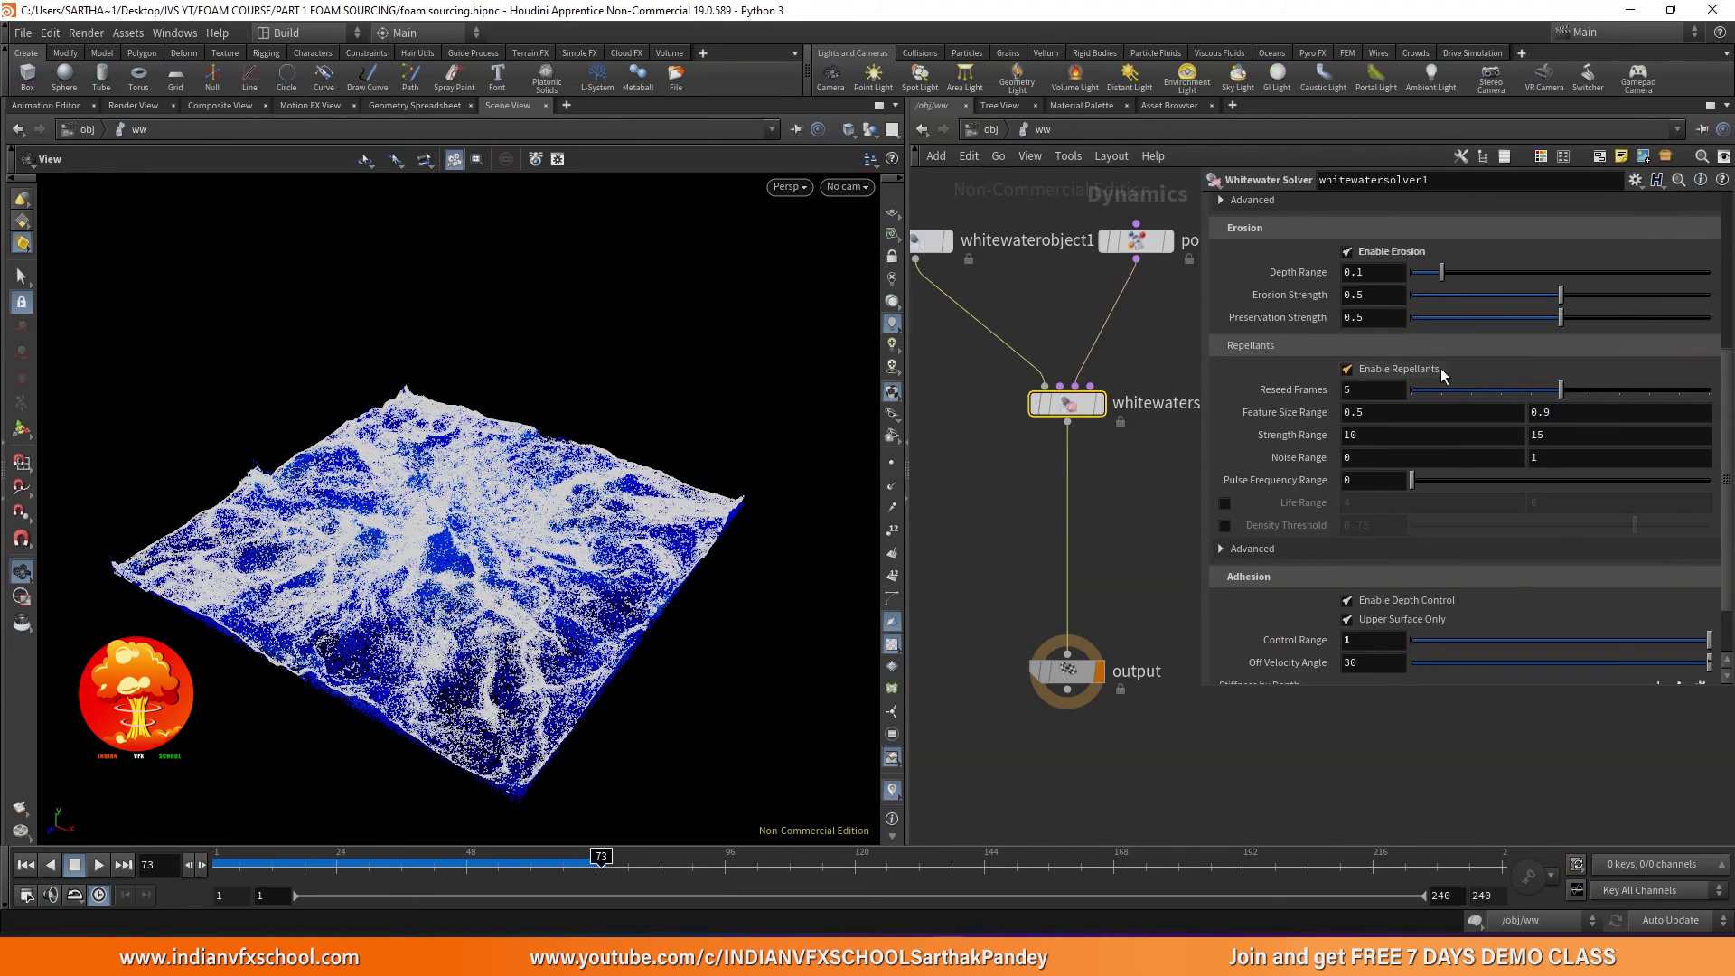
pyautogui.moveTo(214, 868); pyautogui.dragTo(399, 868)
pyautogui.click(102, 865)
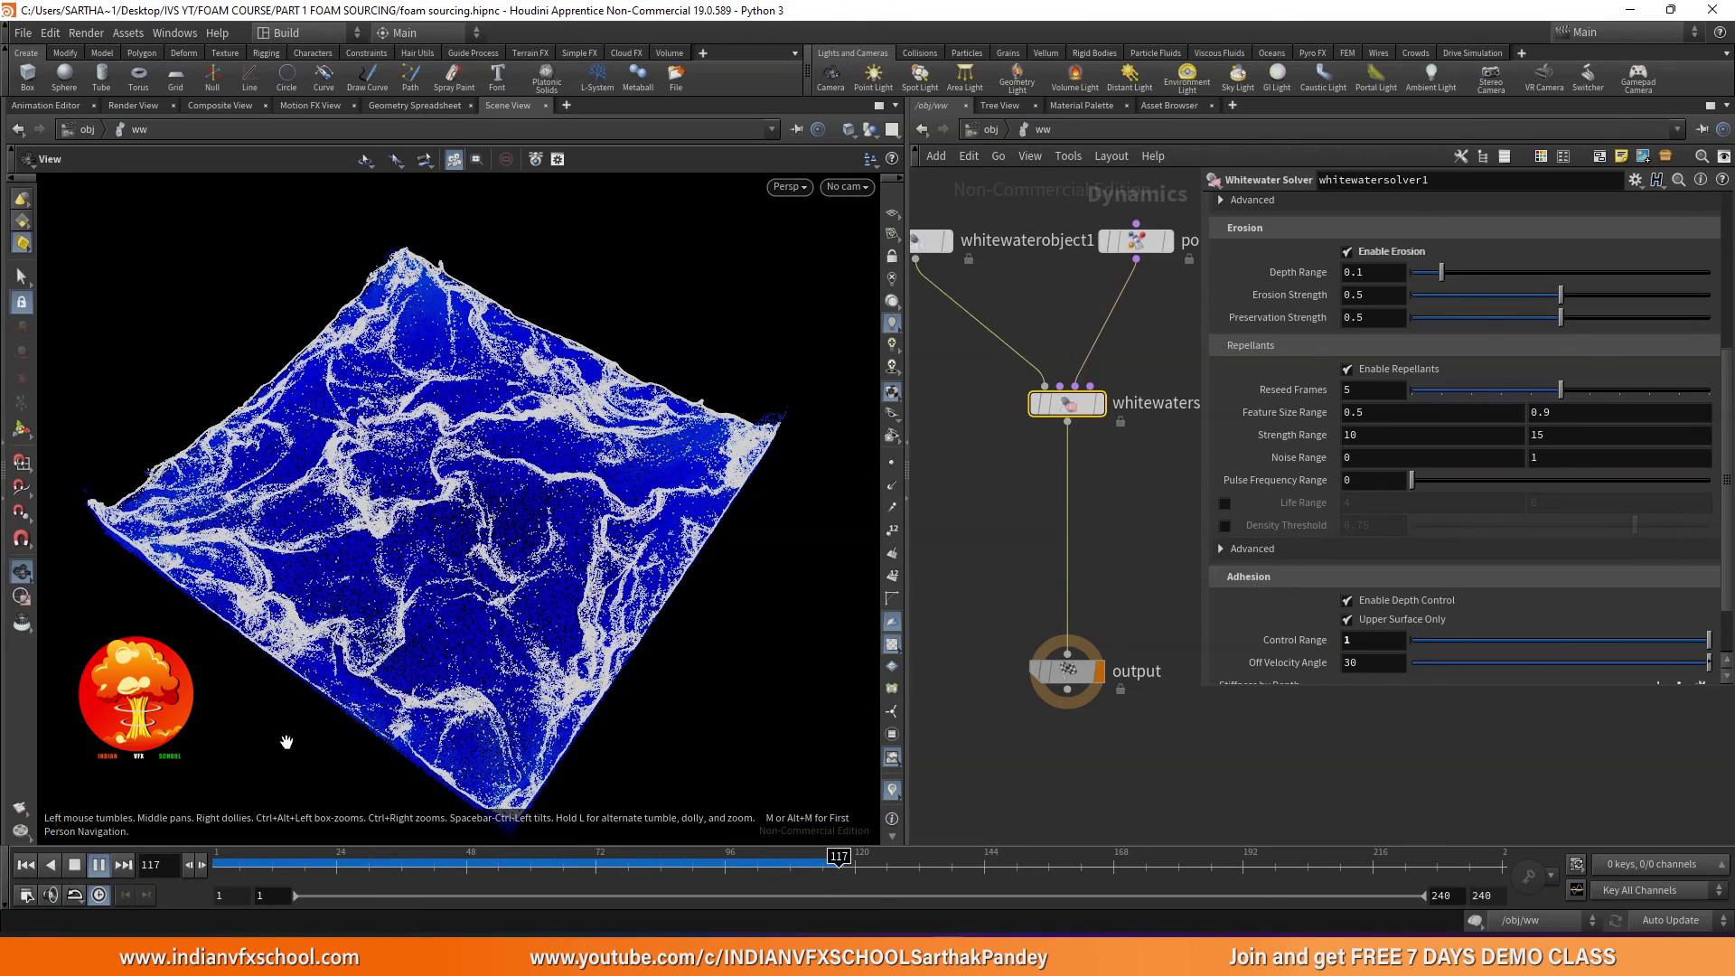
# - Stop playback at frame 122, reframe the foam view, and scrub back to frame 68
pyautogui.click(75, 869)
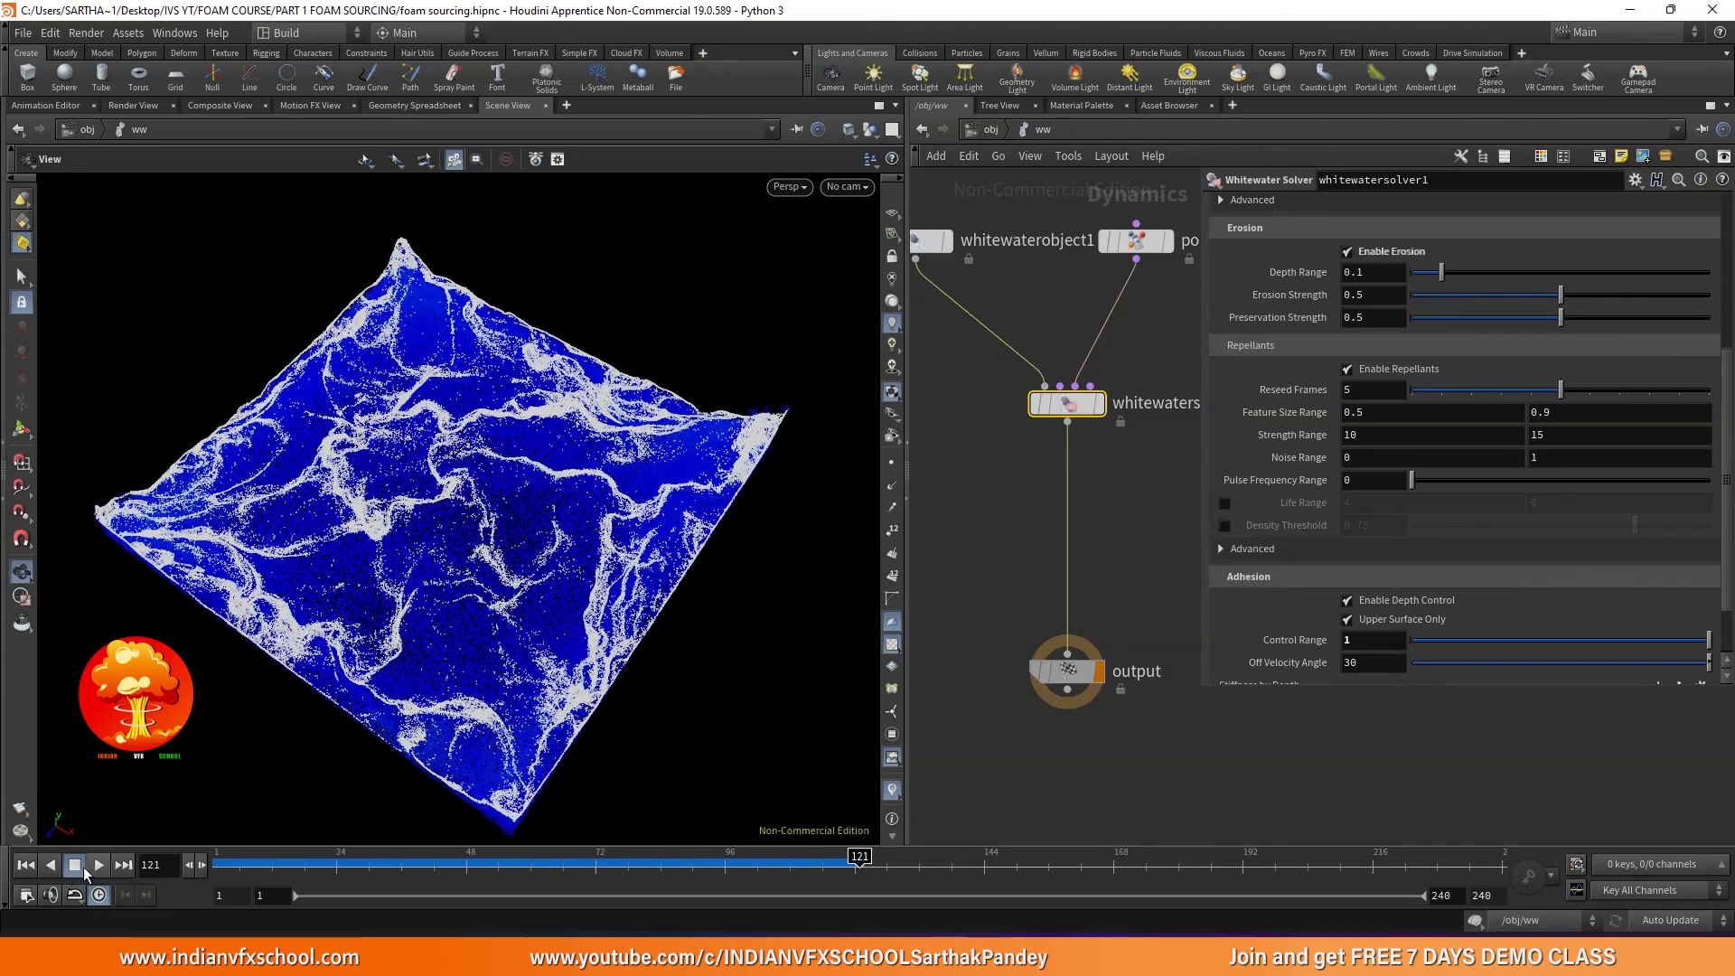
pyautogui.moveTo(394, 718); pyautogui.dragTo(396, 672)
pyautogui.moveTo(395, 672); pyautogui.dragTo(440, 646, button='middle')
pyautogui.moveTo(217, 863); pyautogui.dragTo(612, 870)
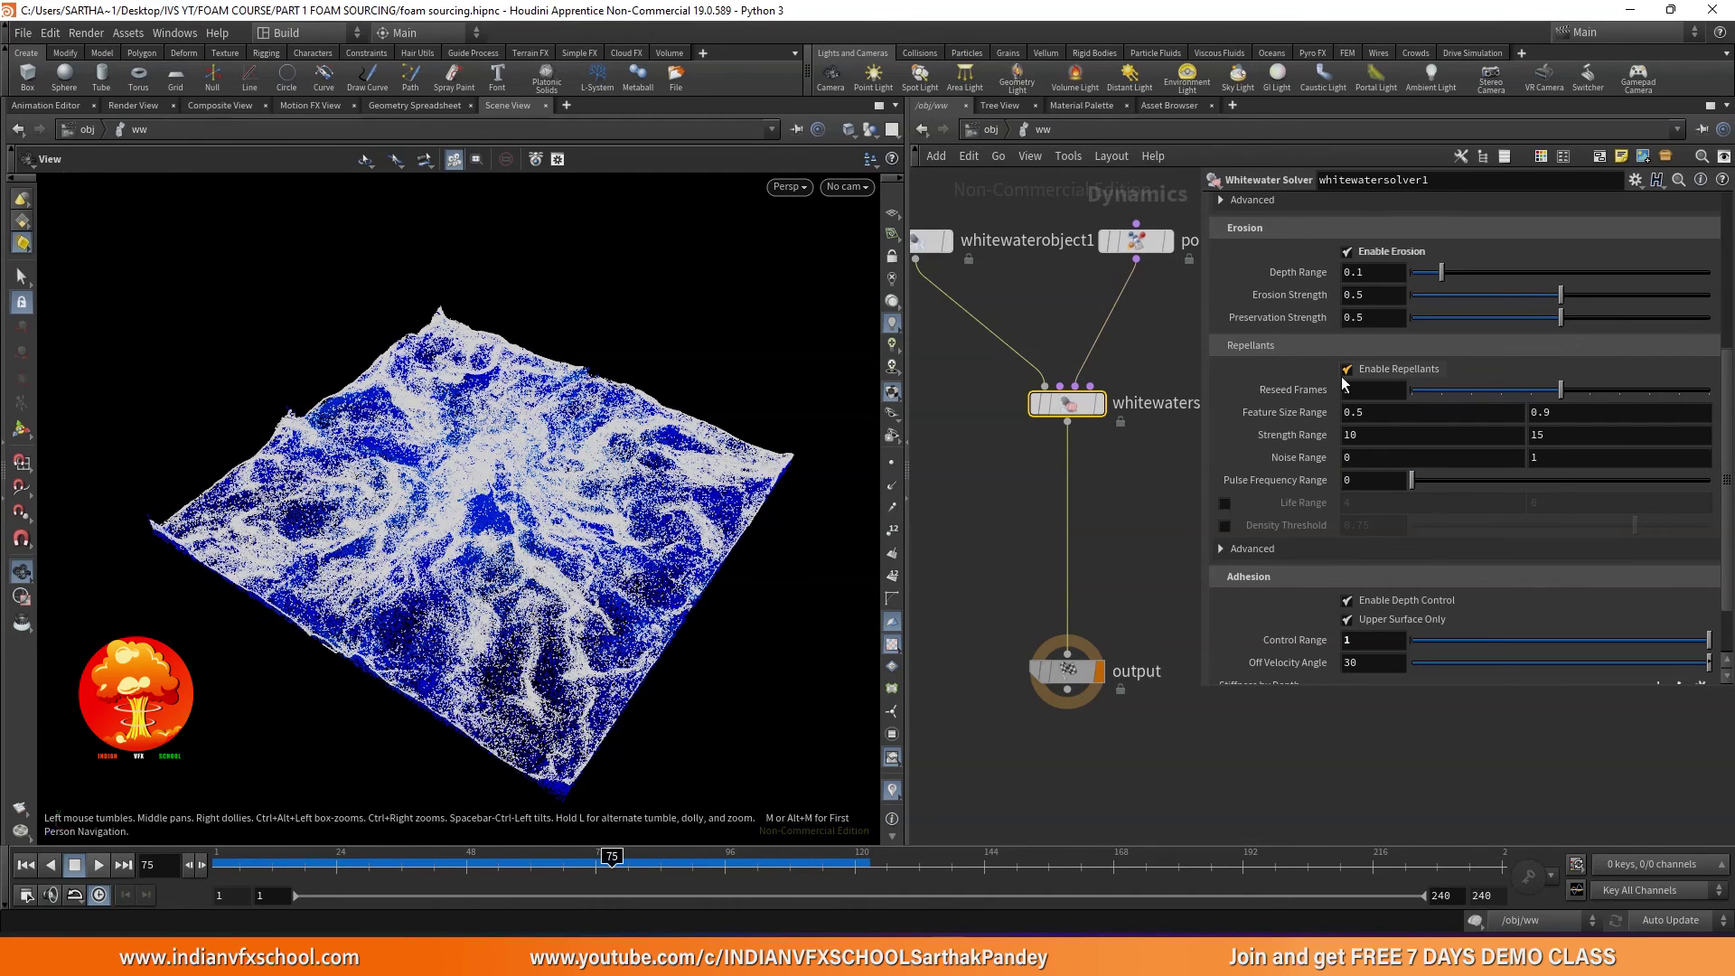
pyautogui.scroll(-3, 1054, 450)
# - Select whitewaterobject1 to show its settings and scrub to frame 67
pyautogui.scroll(4, 954, 332)
pyautogui.click(964, 277)
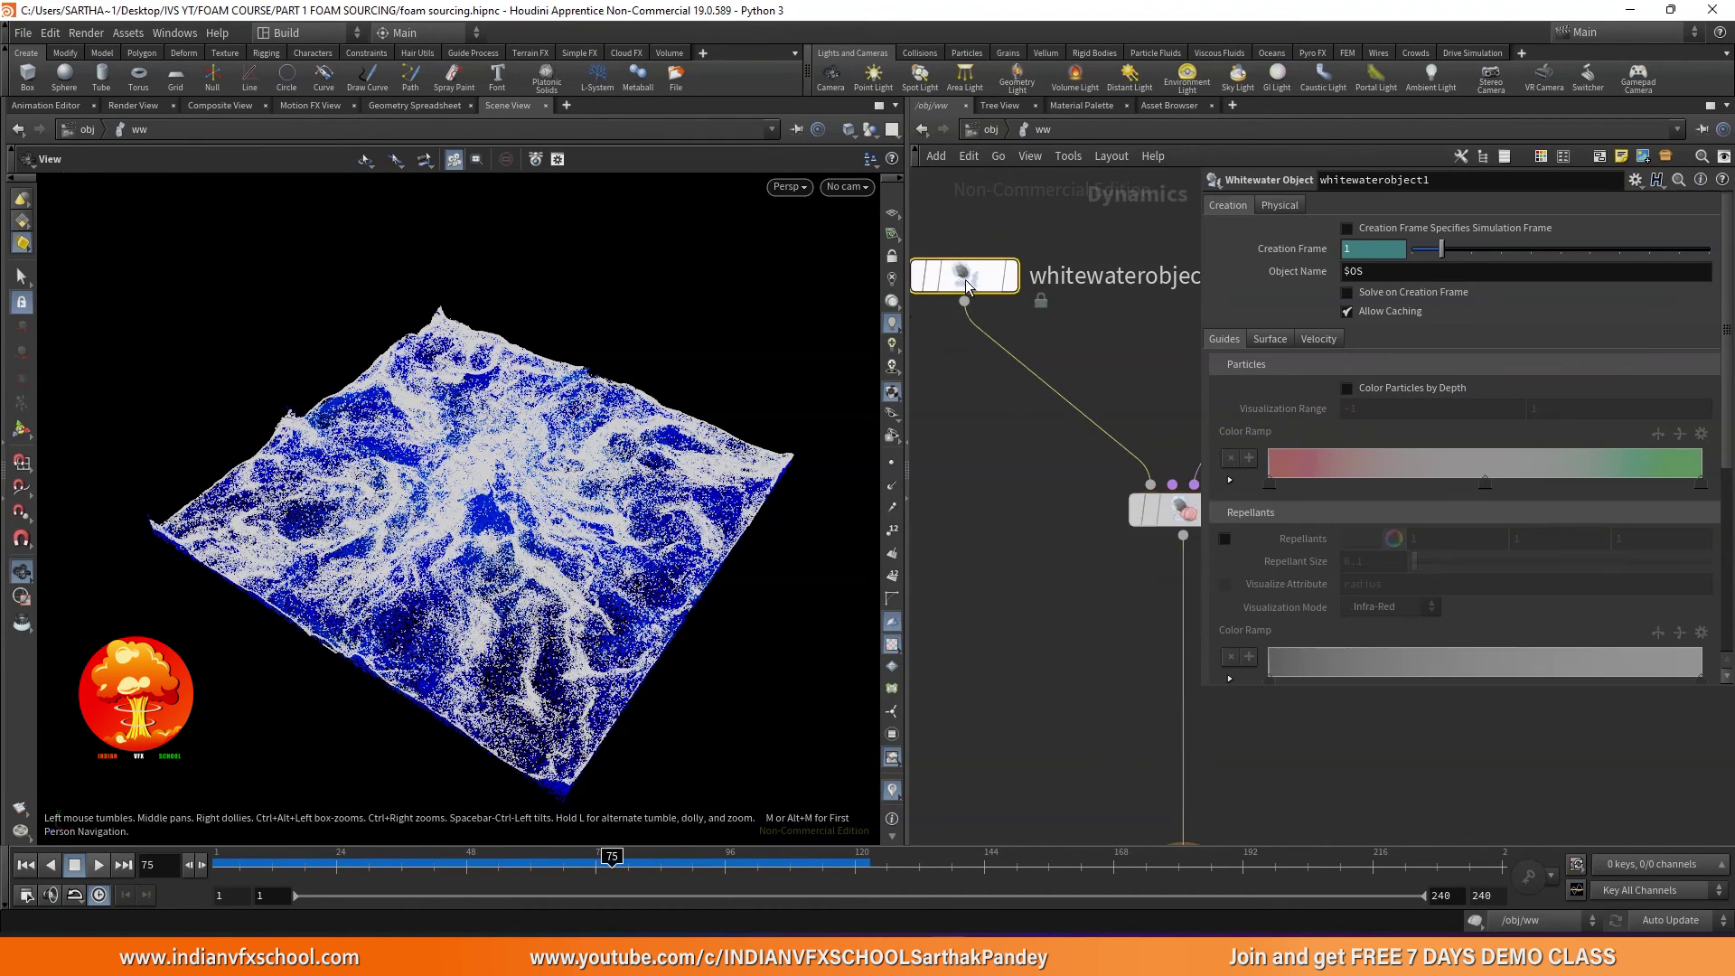
pyautogui.scroll(-4, 970, 312)
pyautogui.moveTo(1005, 387); pyautogui.dragTo(957, 395, button='middle')
pyautogui.scroll(-4, 1316, 388)
pyautogui.moveTo(637, 540); pyautogui.dragTo(465, 708)
pyautogui.moveTo(353, 868); pyautogui.dragTo(568, 864)
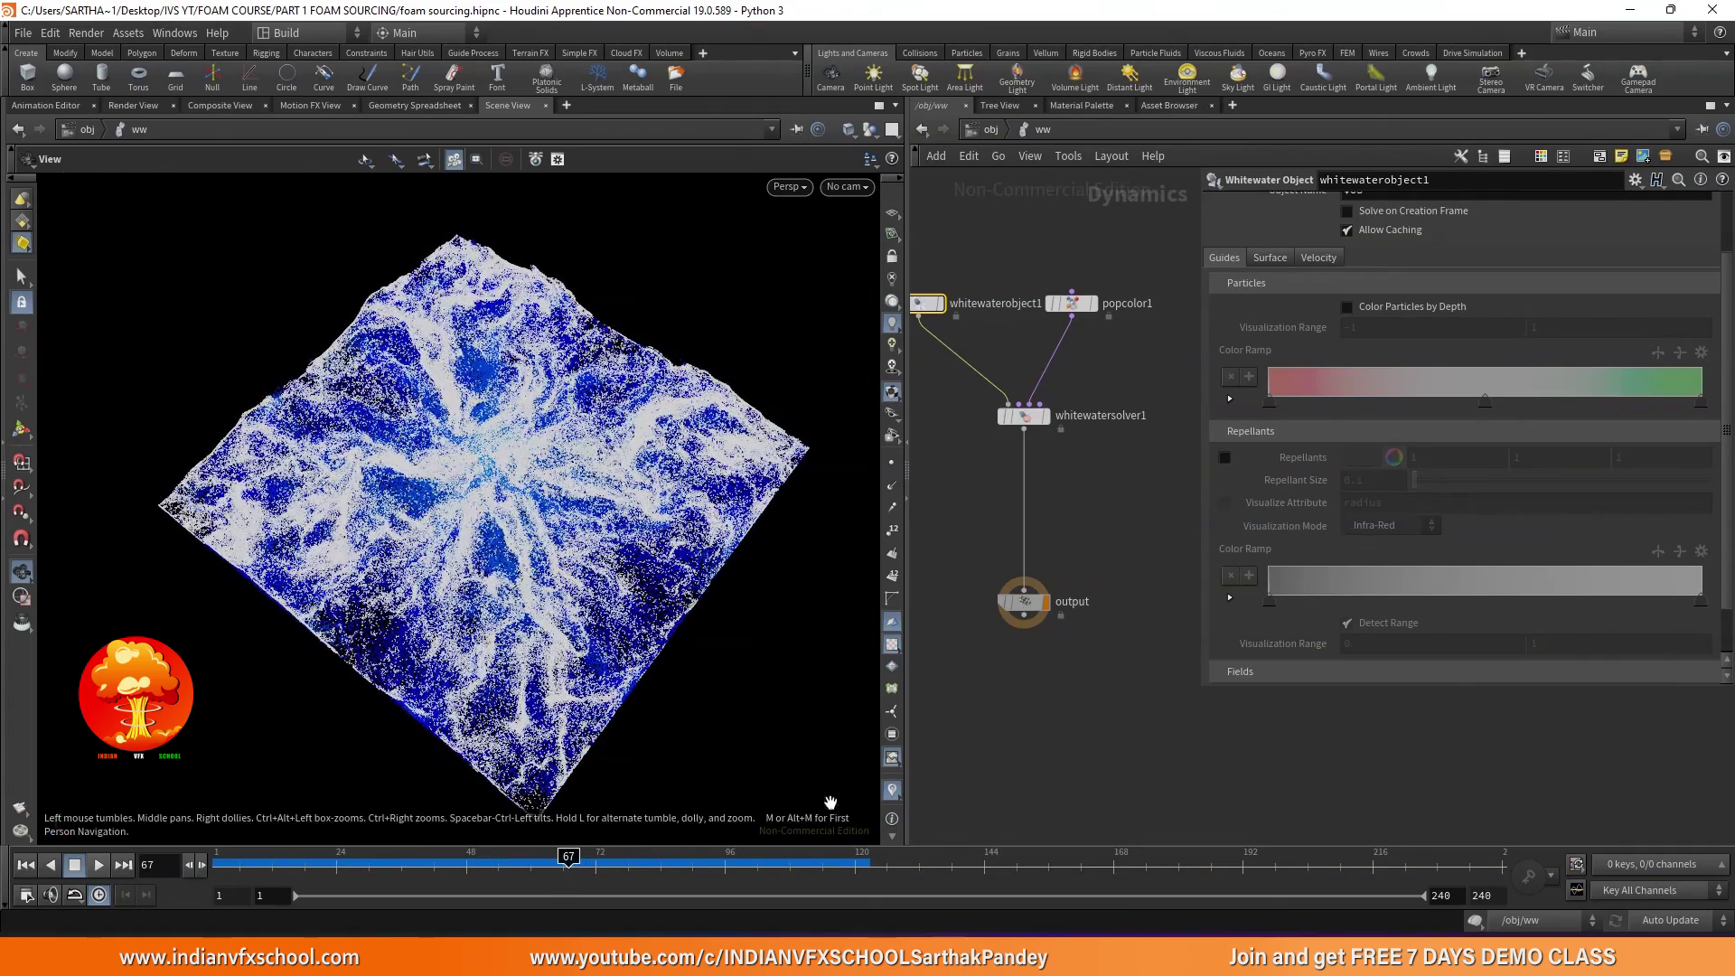
# - Enable Repellants display at size 0.1, scrub back to frame 42, and reposition the node
pyautogui.scroll(3, 978, 389)
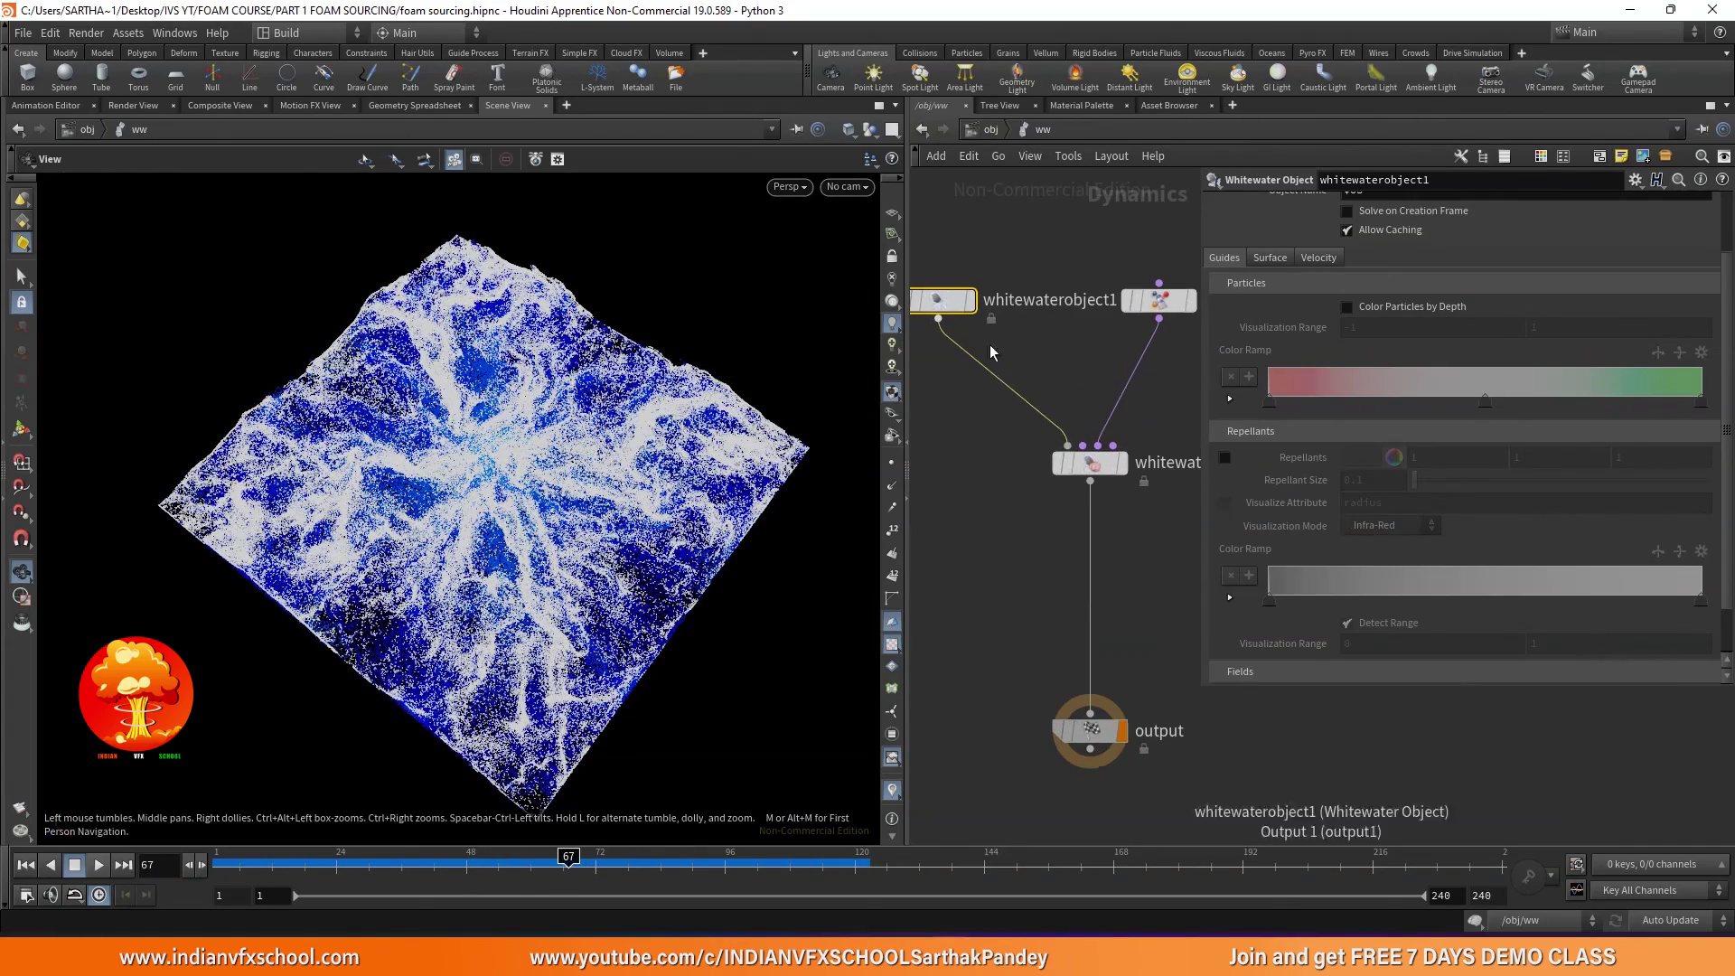
pyautogui.click(1224, 458)
pyautogui.moveTo(309, 859); pyautogui.dragTo(223, 866)
pyautogui.scroll(-3, 1034, 394)
pyautogui.moveTo(980, 409); pyautogui.dragTo(998, 401, button='middle')
pyautogui.moveTo(987, 324); pyautogui.dragTo(964, 380)
# - Enter the ww_source network and scrub between frames 83 and 45 to inspect the water volume
pyautogui.press('u')
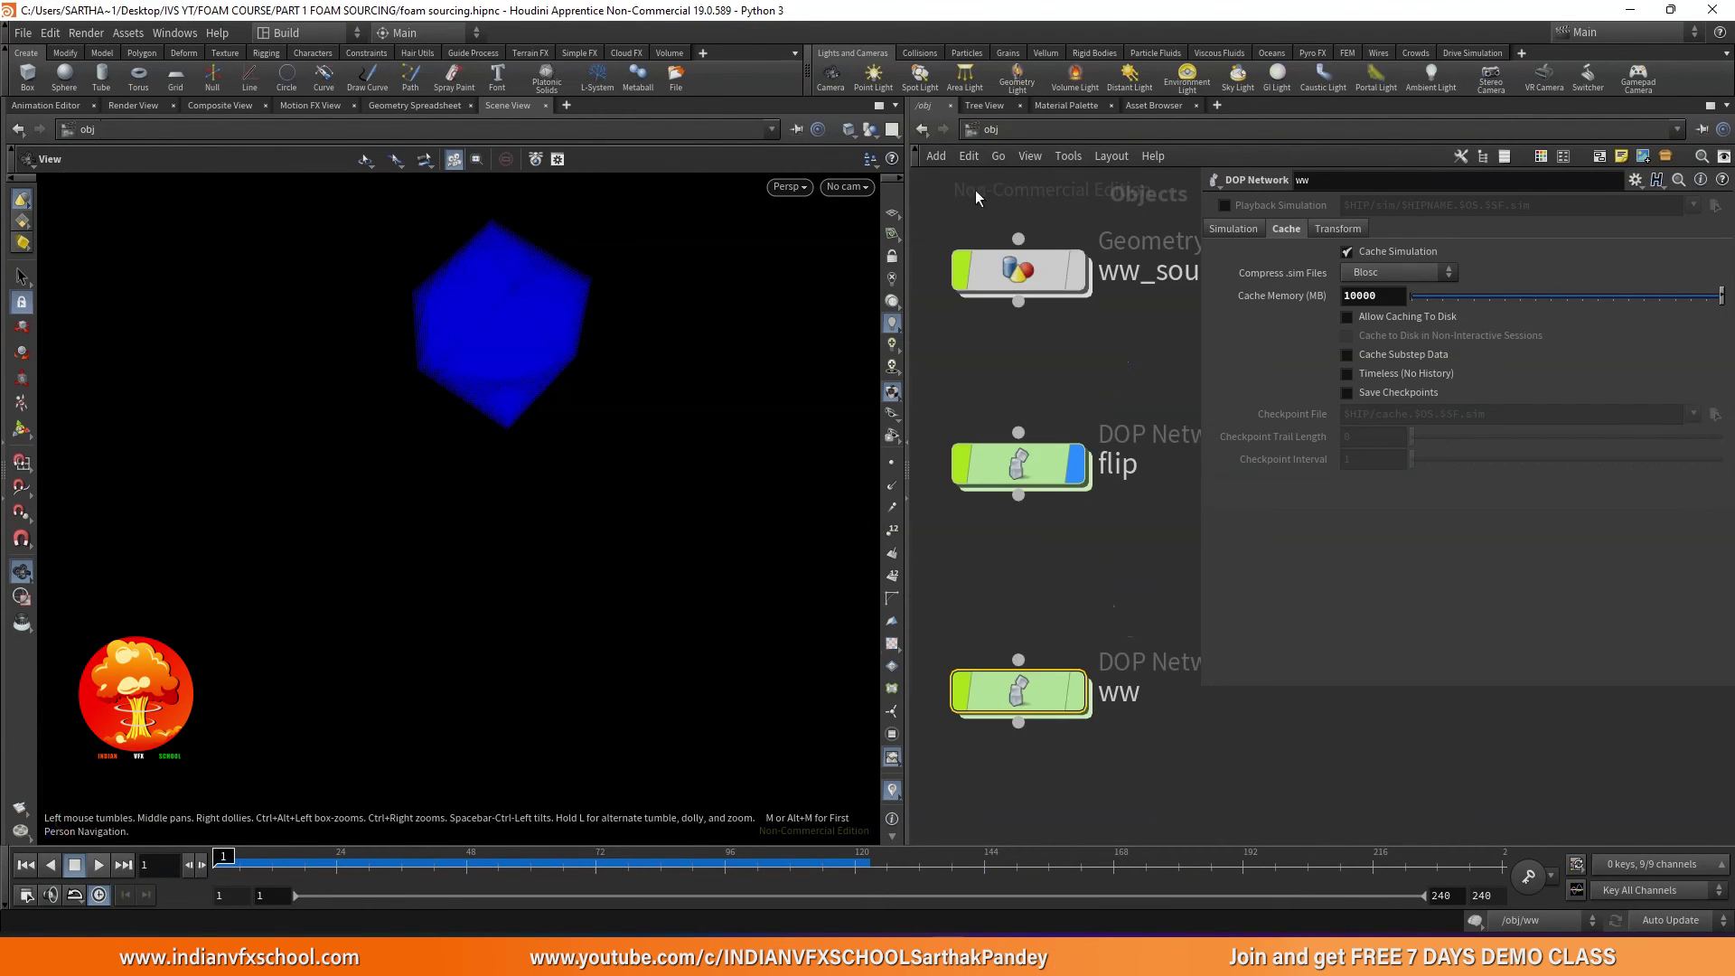
pyautogui.scroll(4, 994, 376)
pyautogui.doubleClick(990, 411)
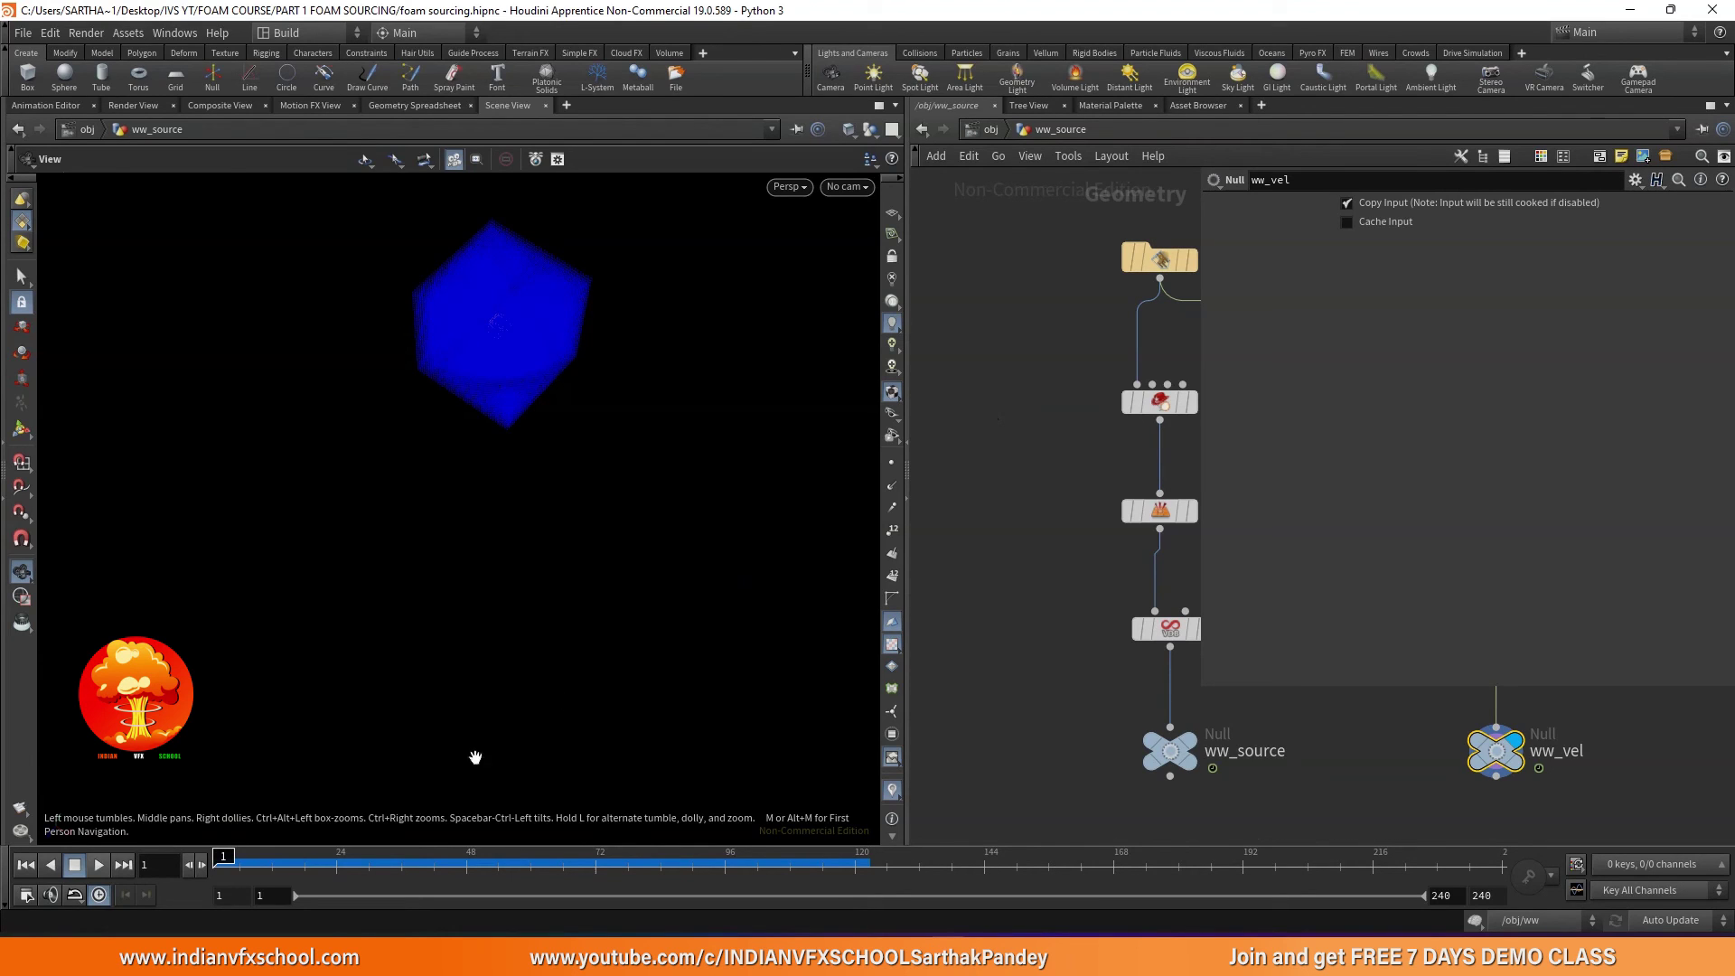
pyautogui.moveTo(480, 759); pyautogui.dragTo(586, 688)
pyautogui.moveTo(315, 870); pyautogui.dragTo(688, 879)
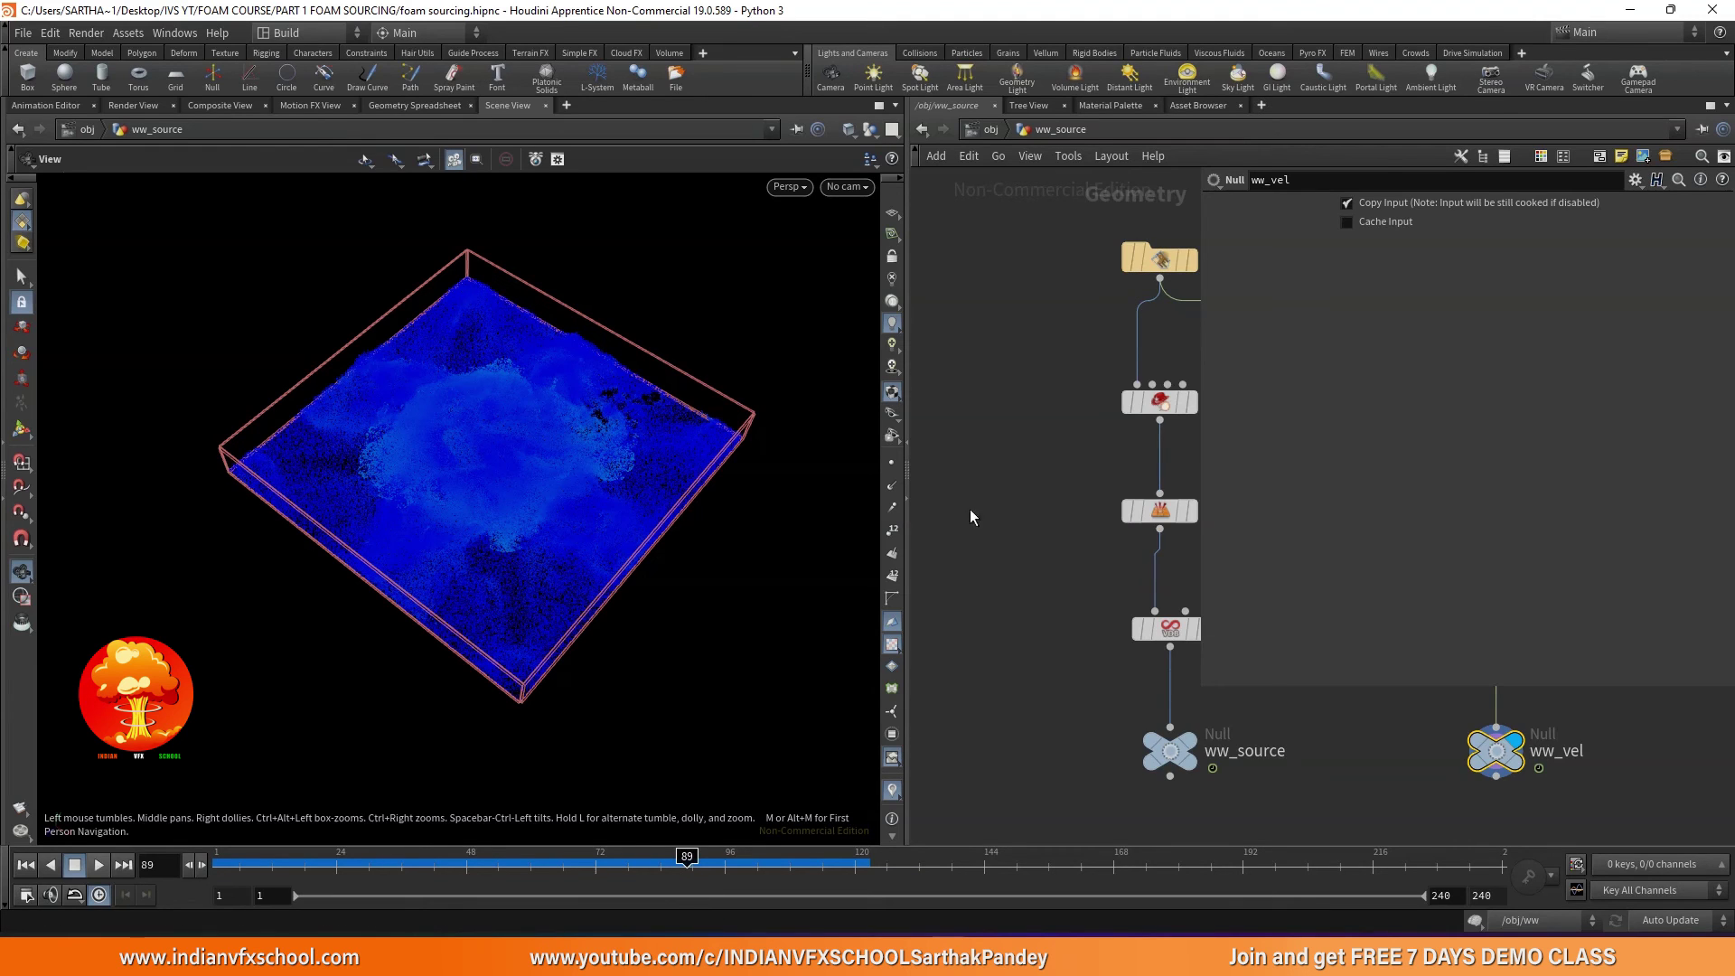
pyautogui.scroll(-5, 974, 486)
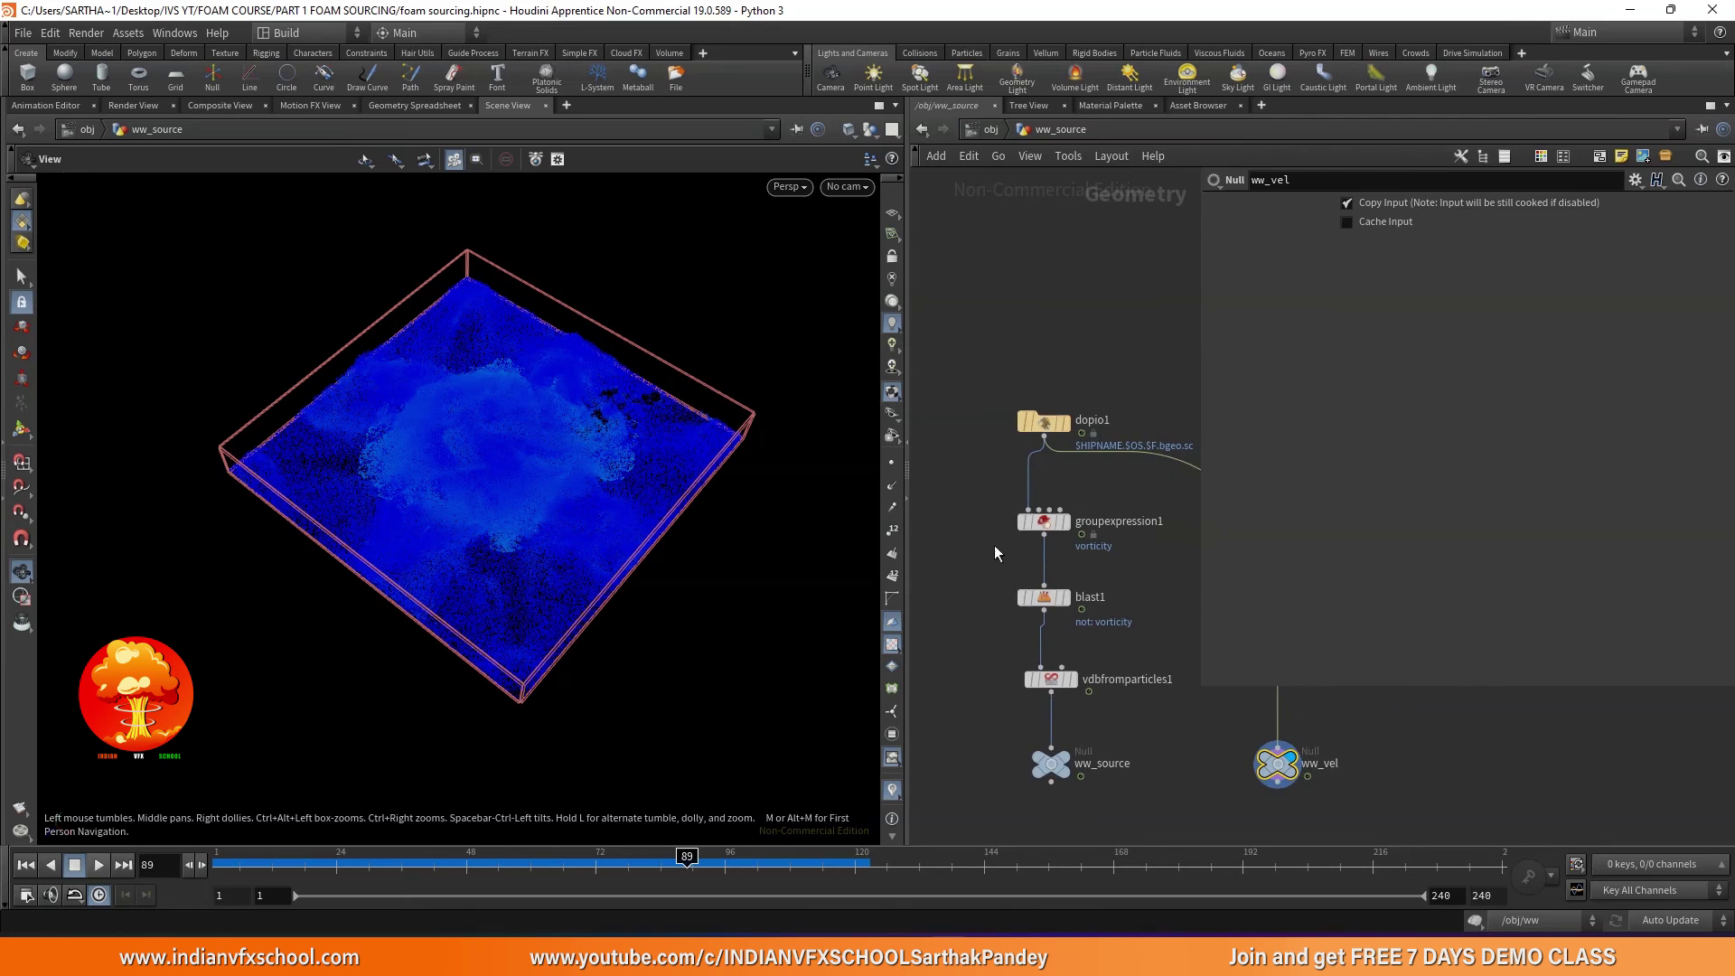
pyautogui.moveTo(908, 533); pyautogui.dragTo(723, 470)
pyautogui.scroll(5, 804, 441)
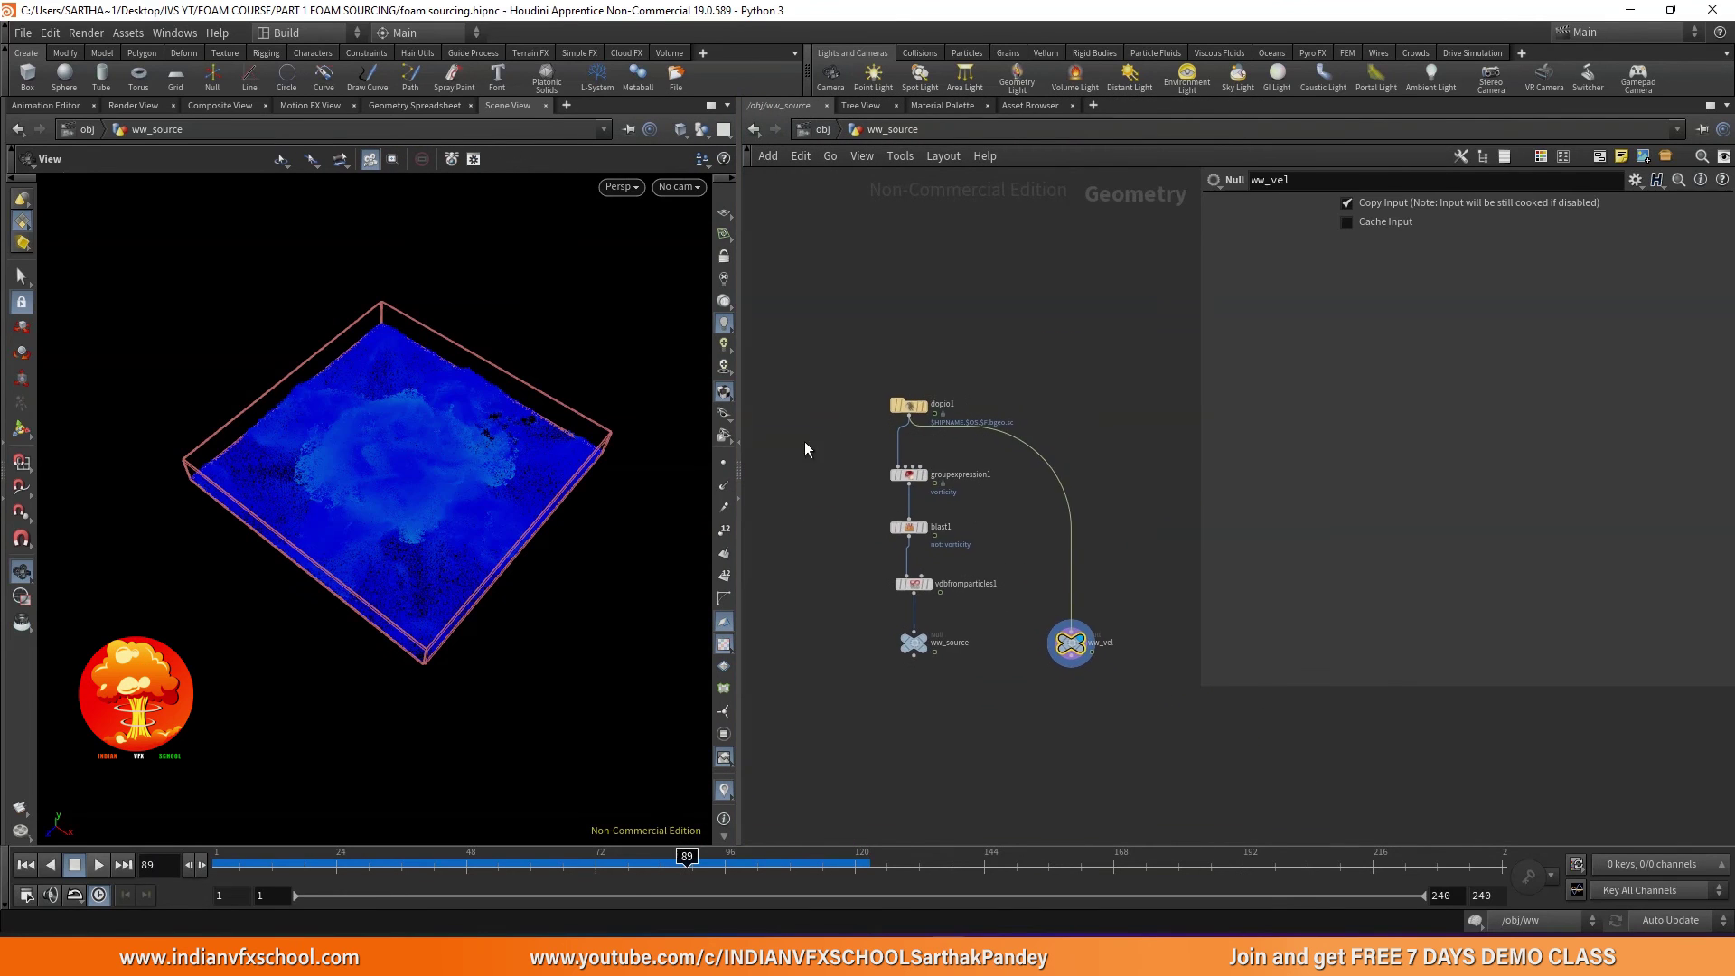
pyautogui.scroll(-5, 872, 307)
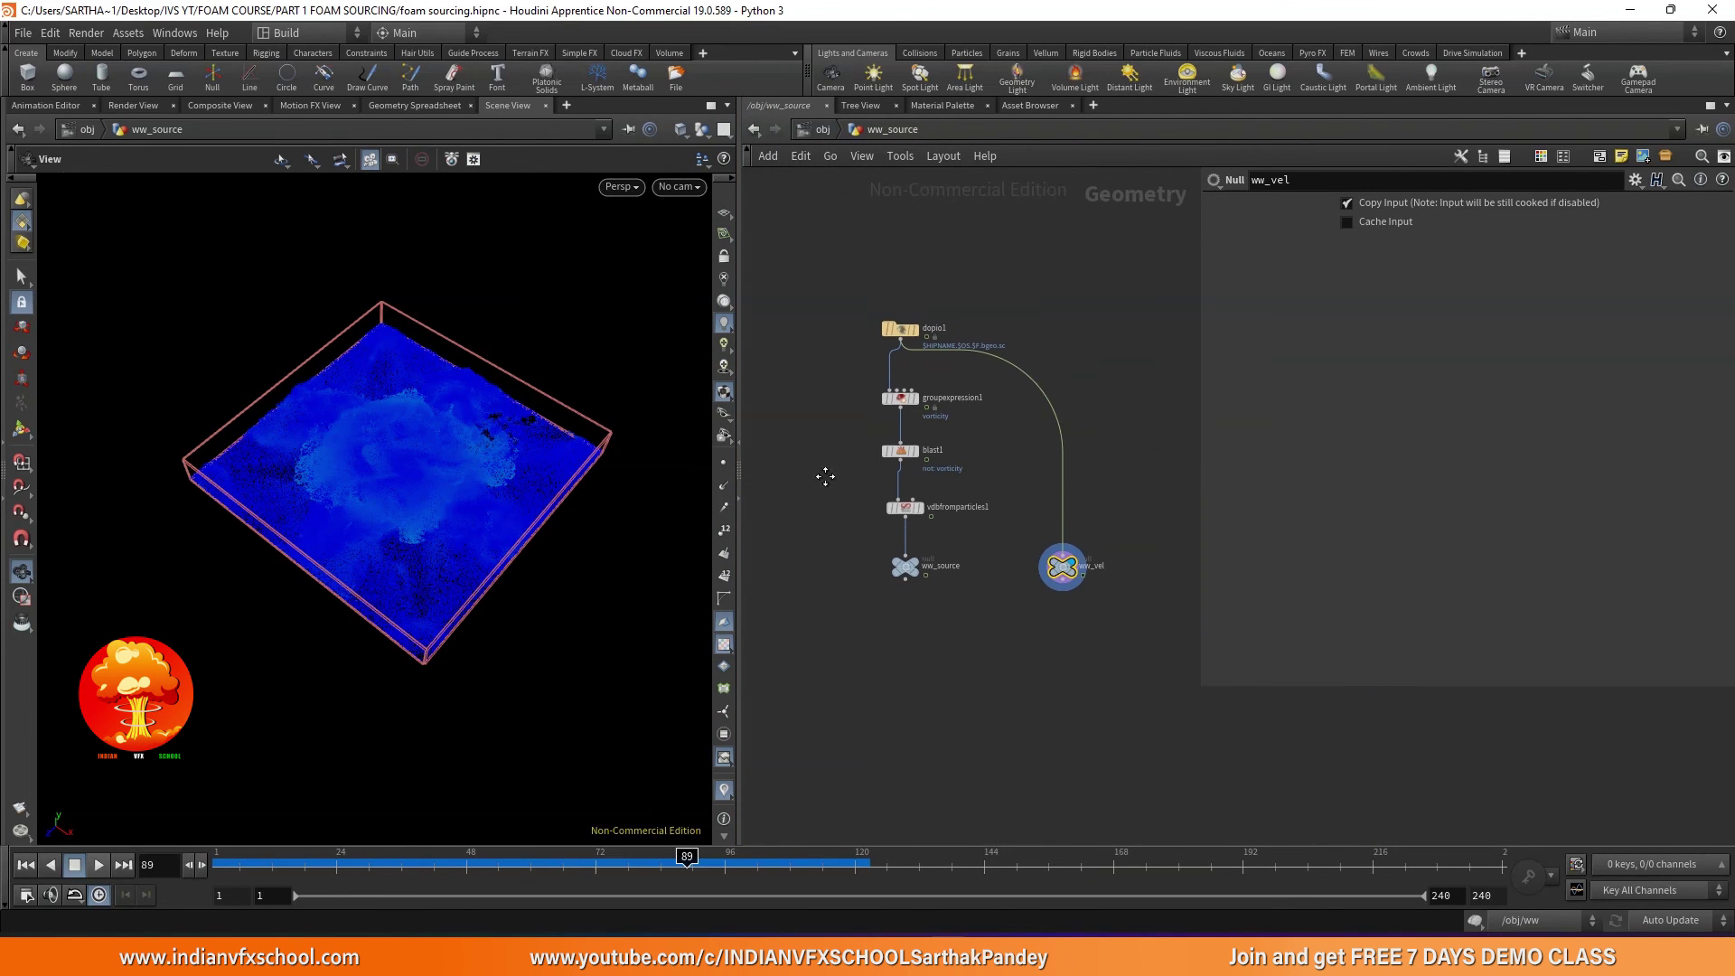
pyautogui.moveTo(256, 859); pyautogui.dragTo(525, 858)
# - Rewind the flip network to the first frame, return into ww_source, then switch to the browser
pyautogui.click(822, 130)
pyautogui.click(890, 639)
pyautogui.doubleClick(890, 639)
pyautogui.moveTo(302, 859); pyautogui.dragTo(216, 859)
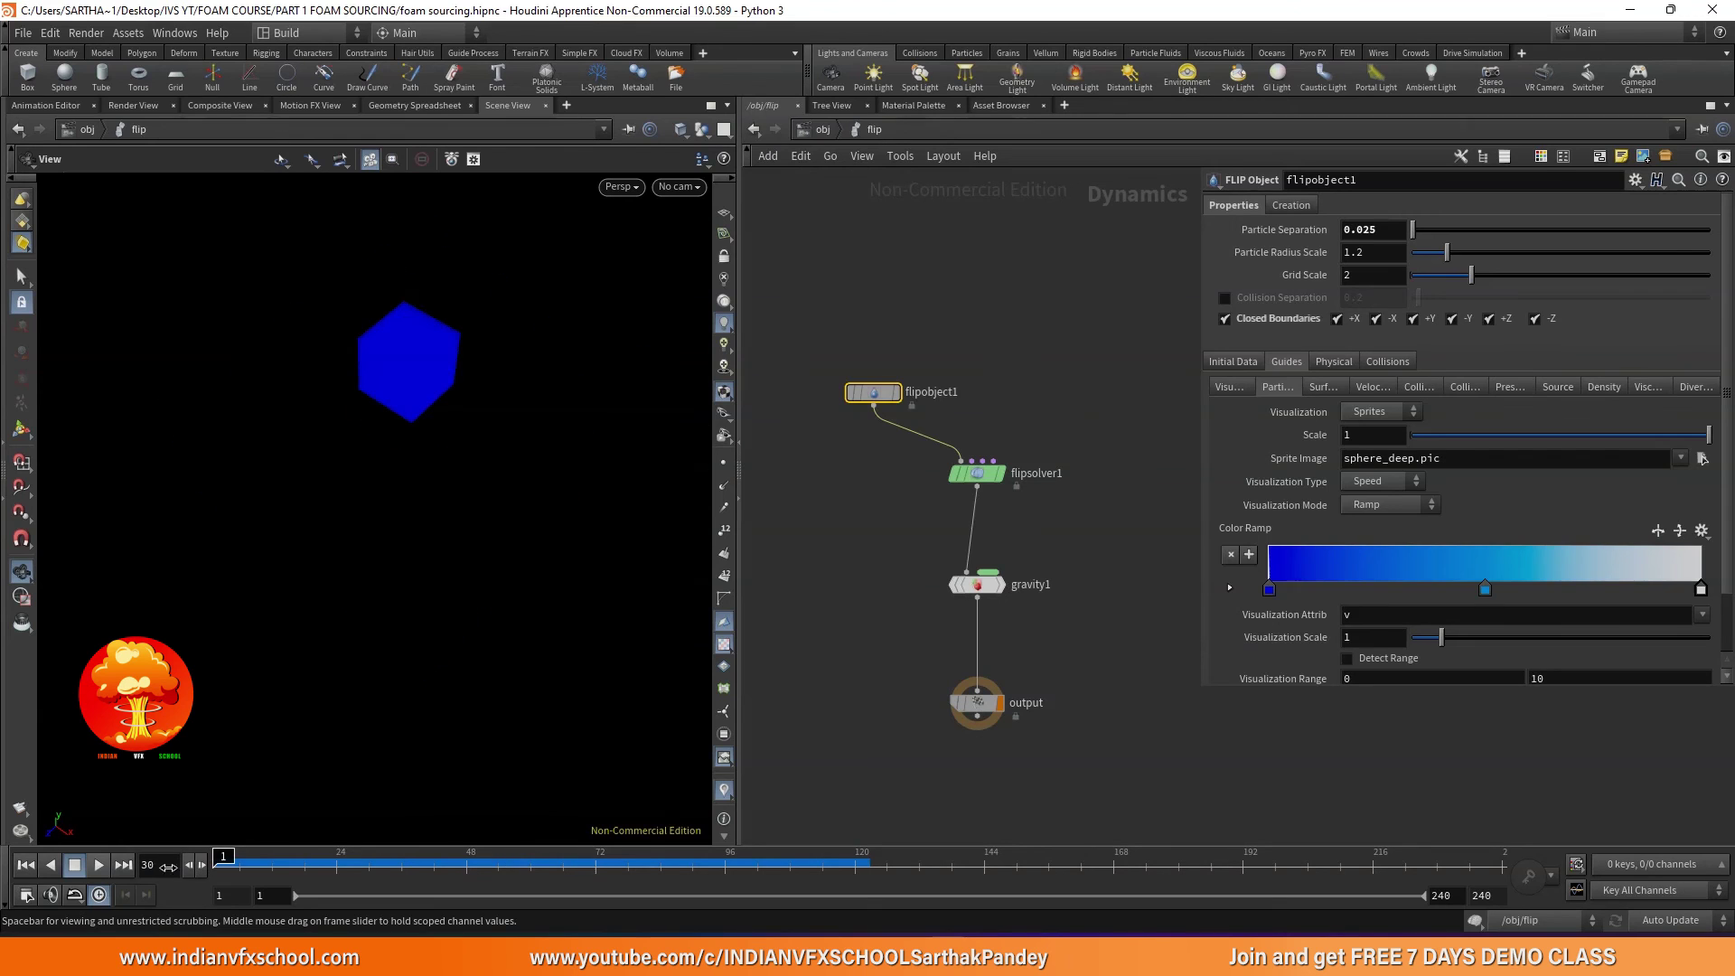
pyautogui.click(822, 129)
pyautogui.doubleClick(890, 402)
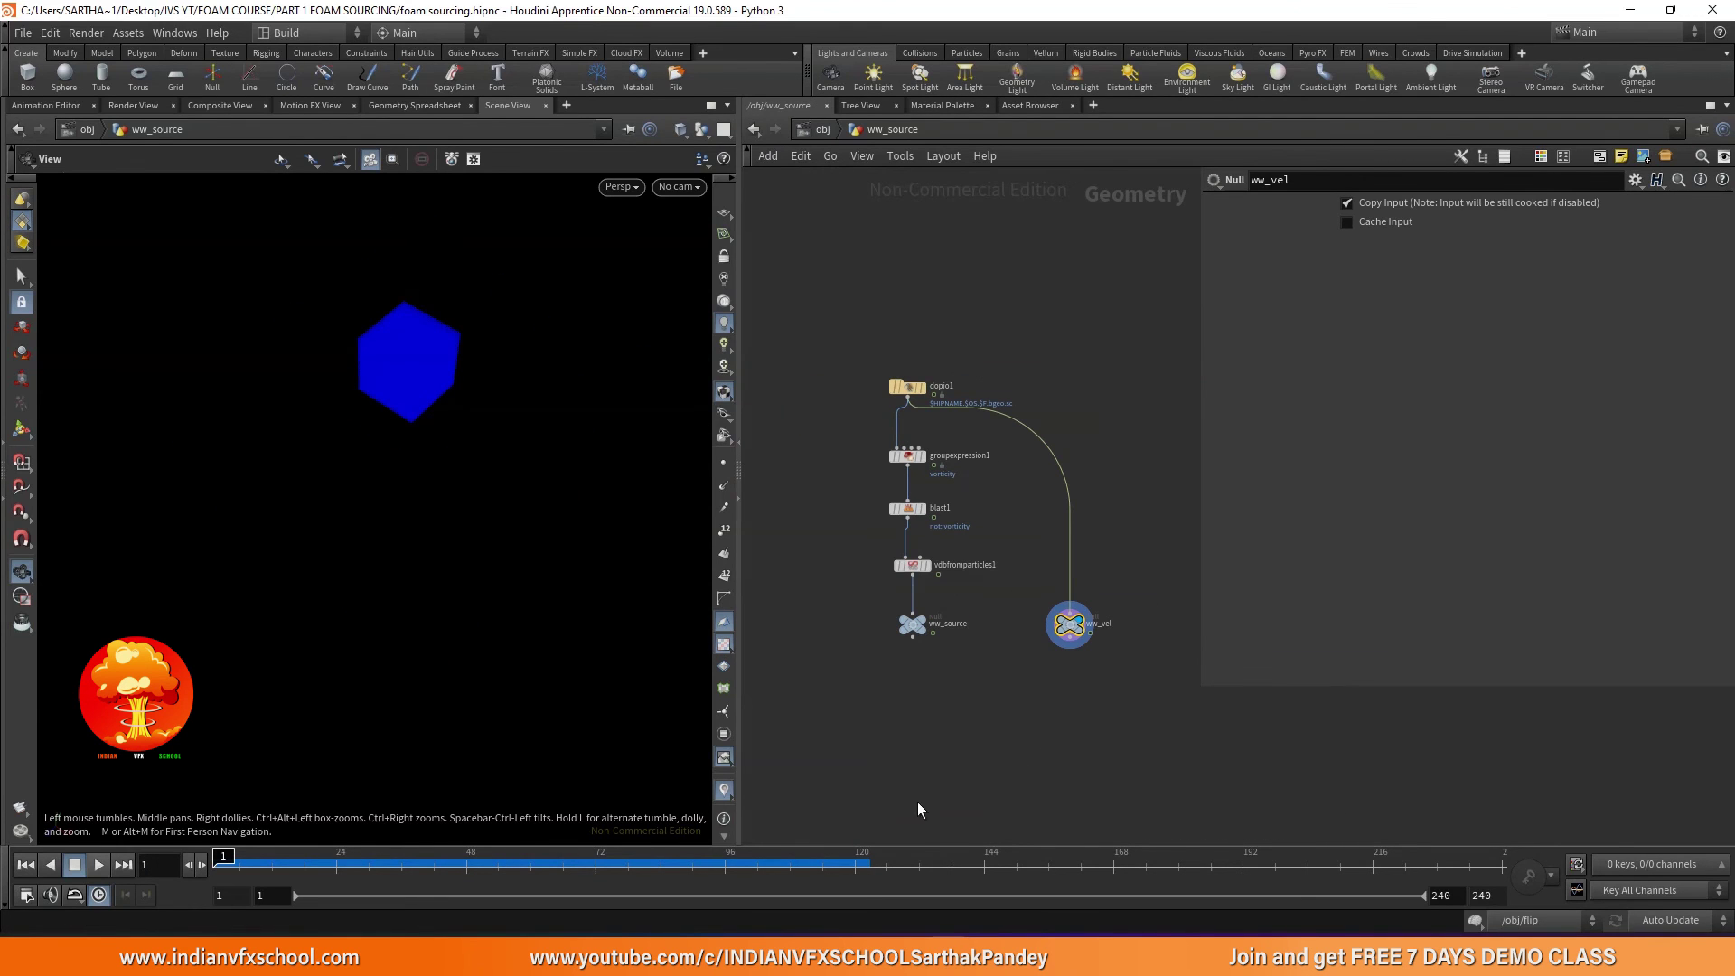
pyautogui.hotkey('alt', 'Tab')
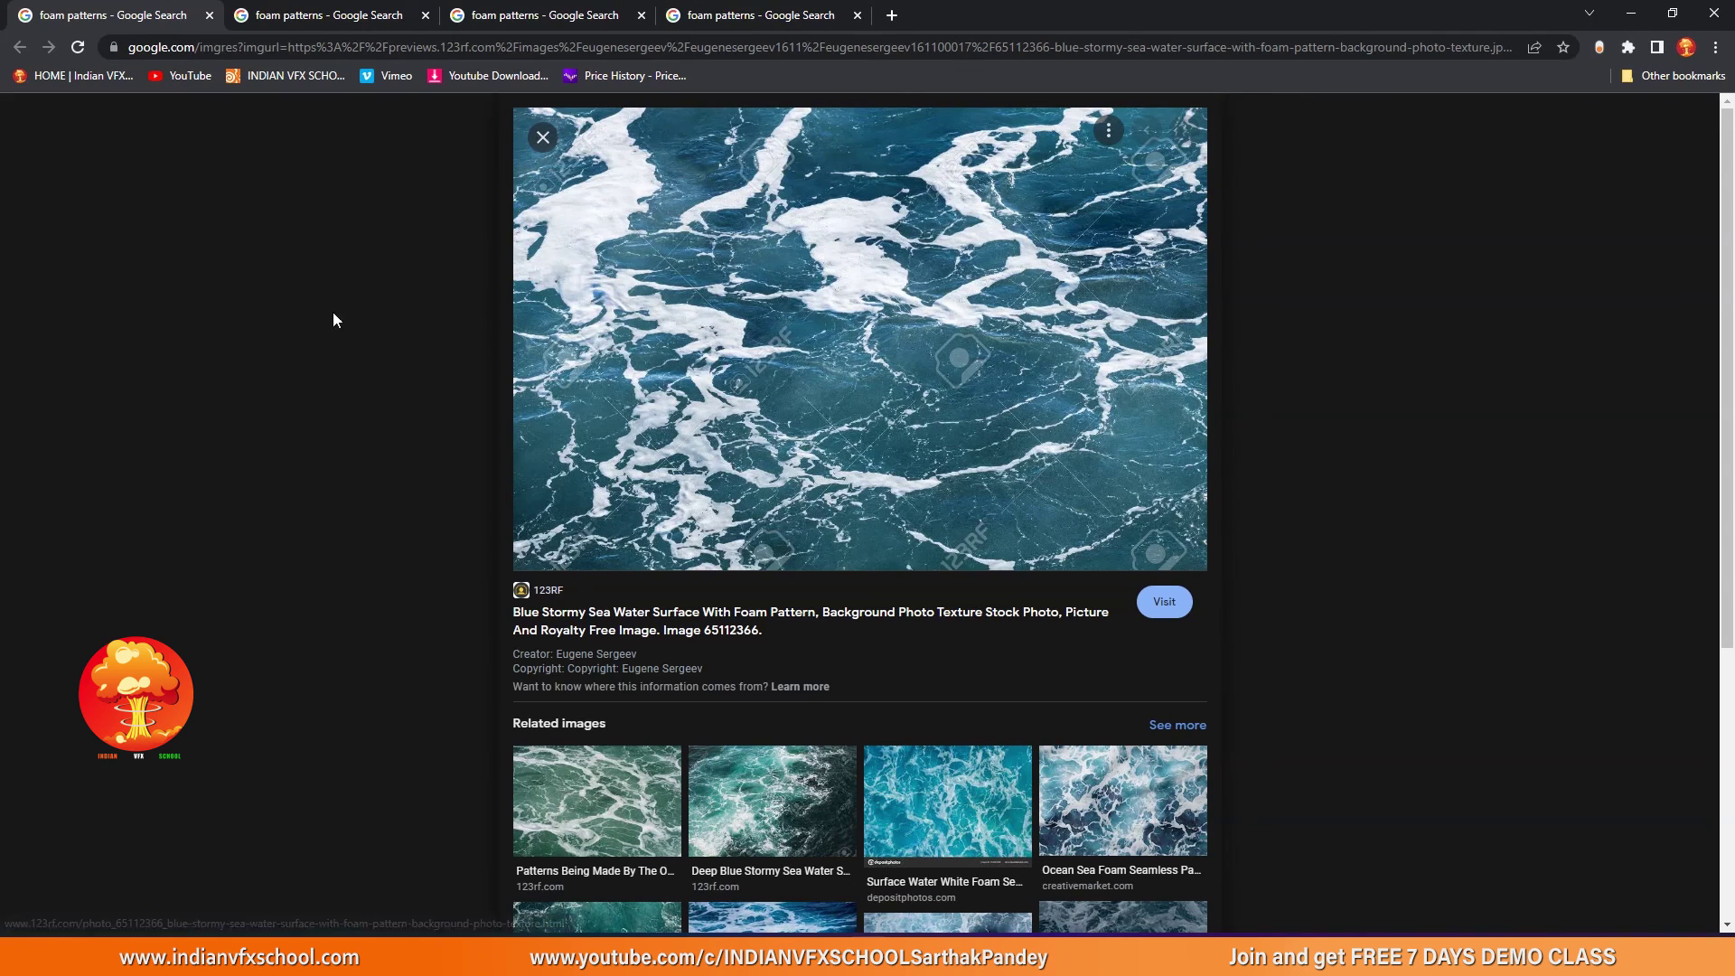
# - Compare the sea foam references in the second, Pinterest and Alamy tabs, then minimize Chrome
pyautogui.click(325, 16)
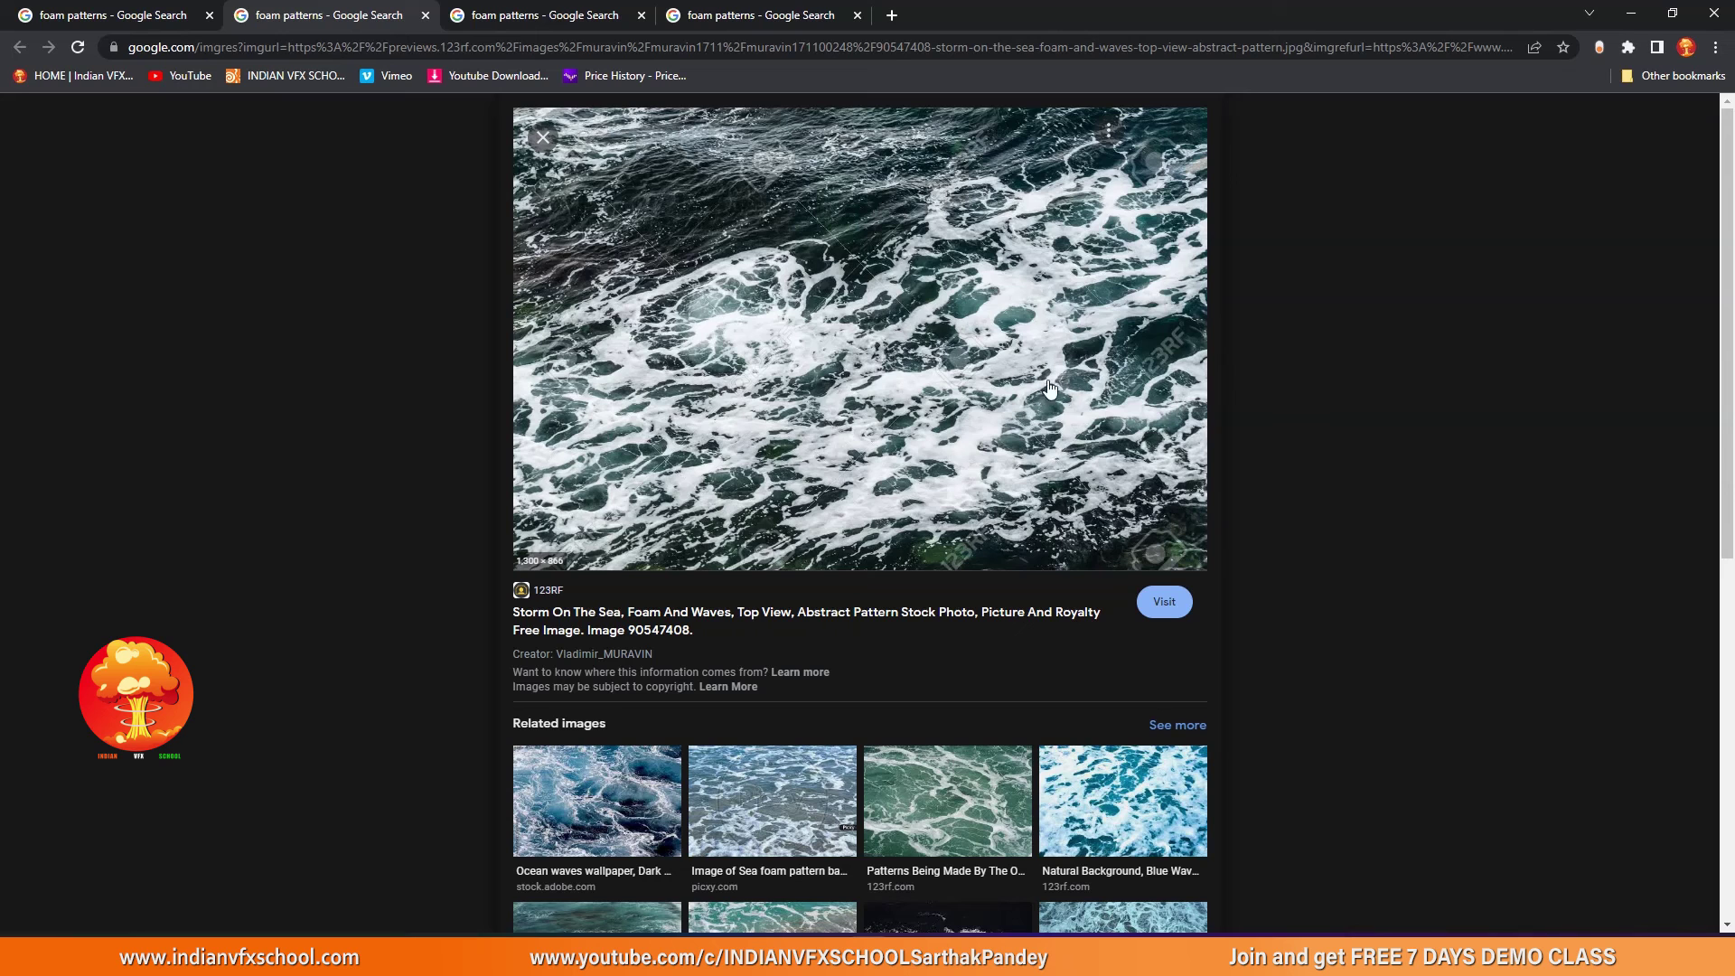
pyautogui.click(544, 11)
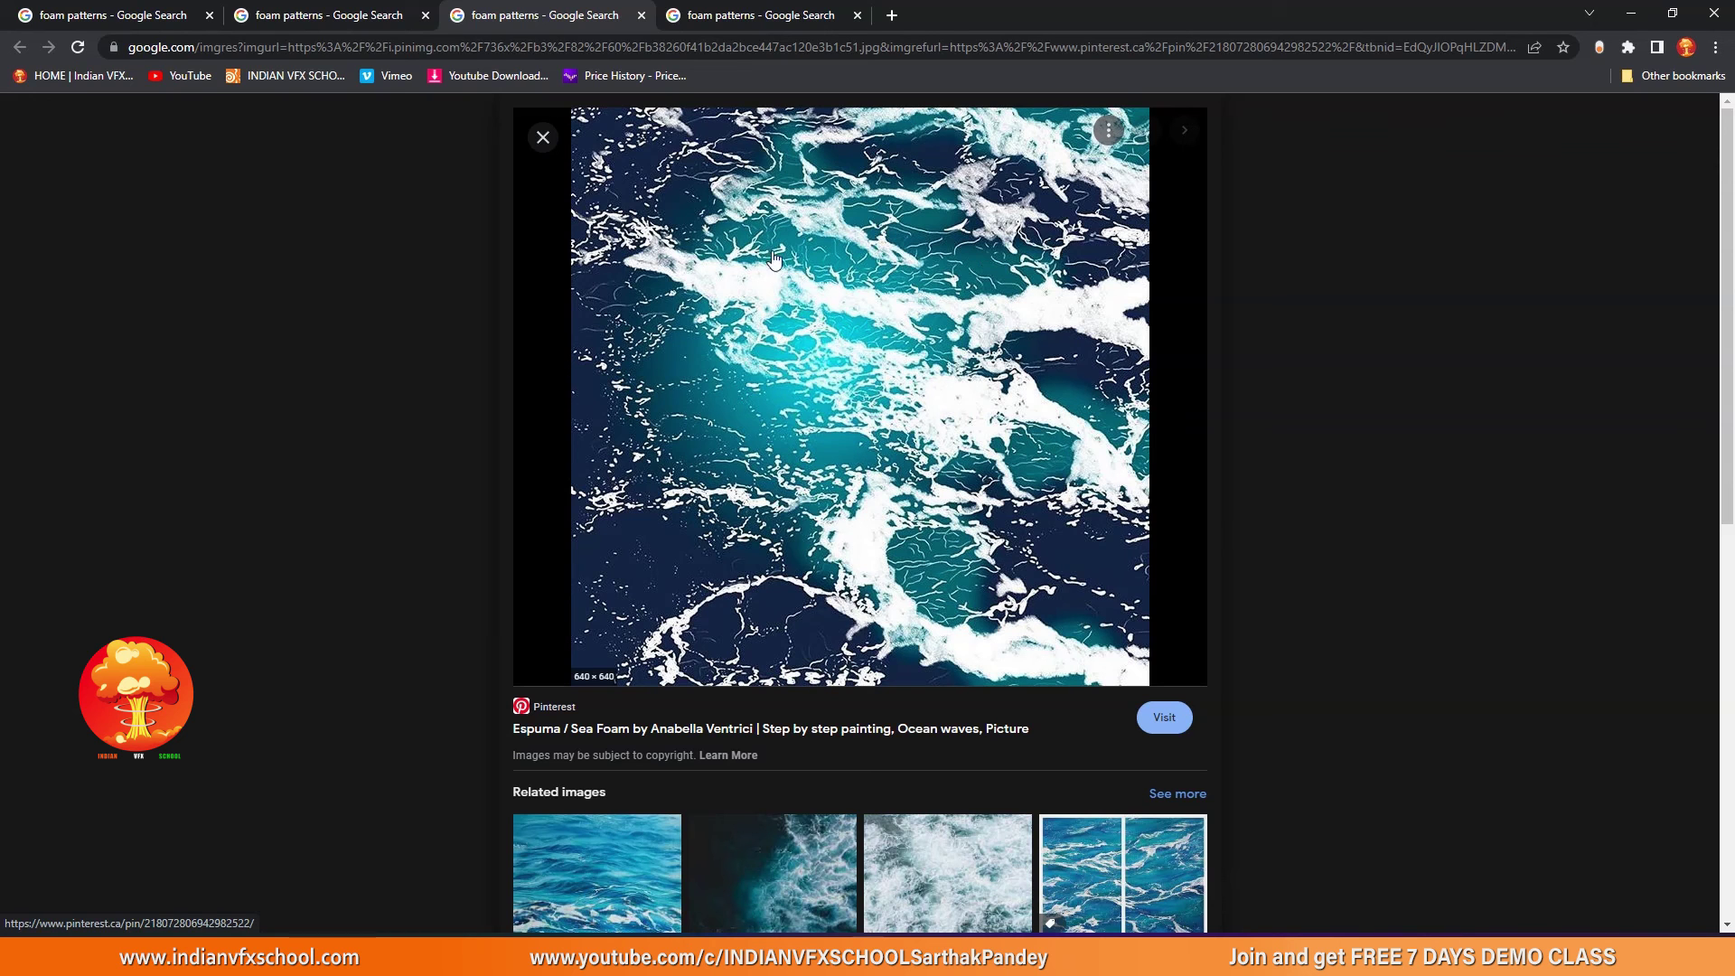
pyautogui.scroll(-5, 773, 432)
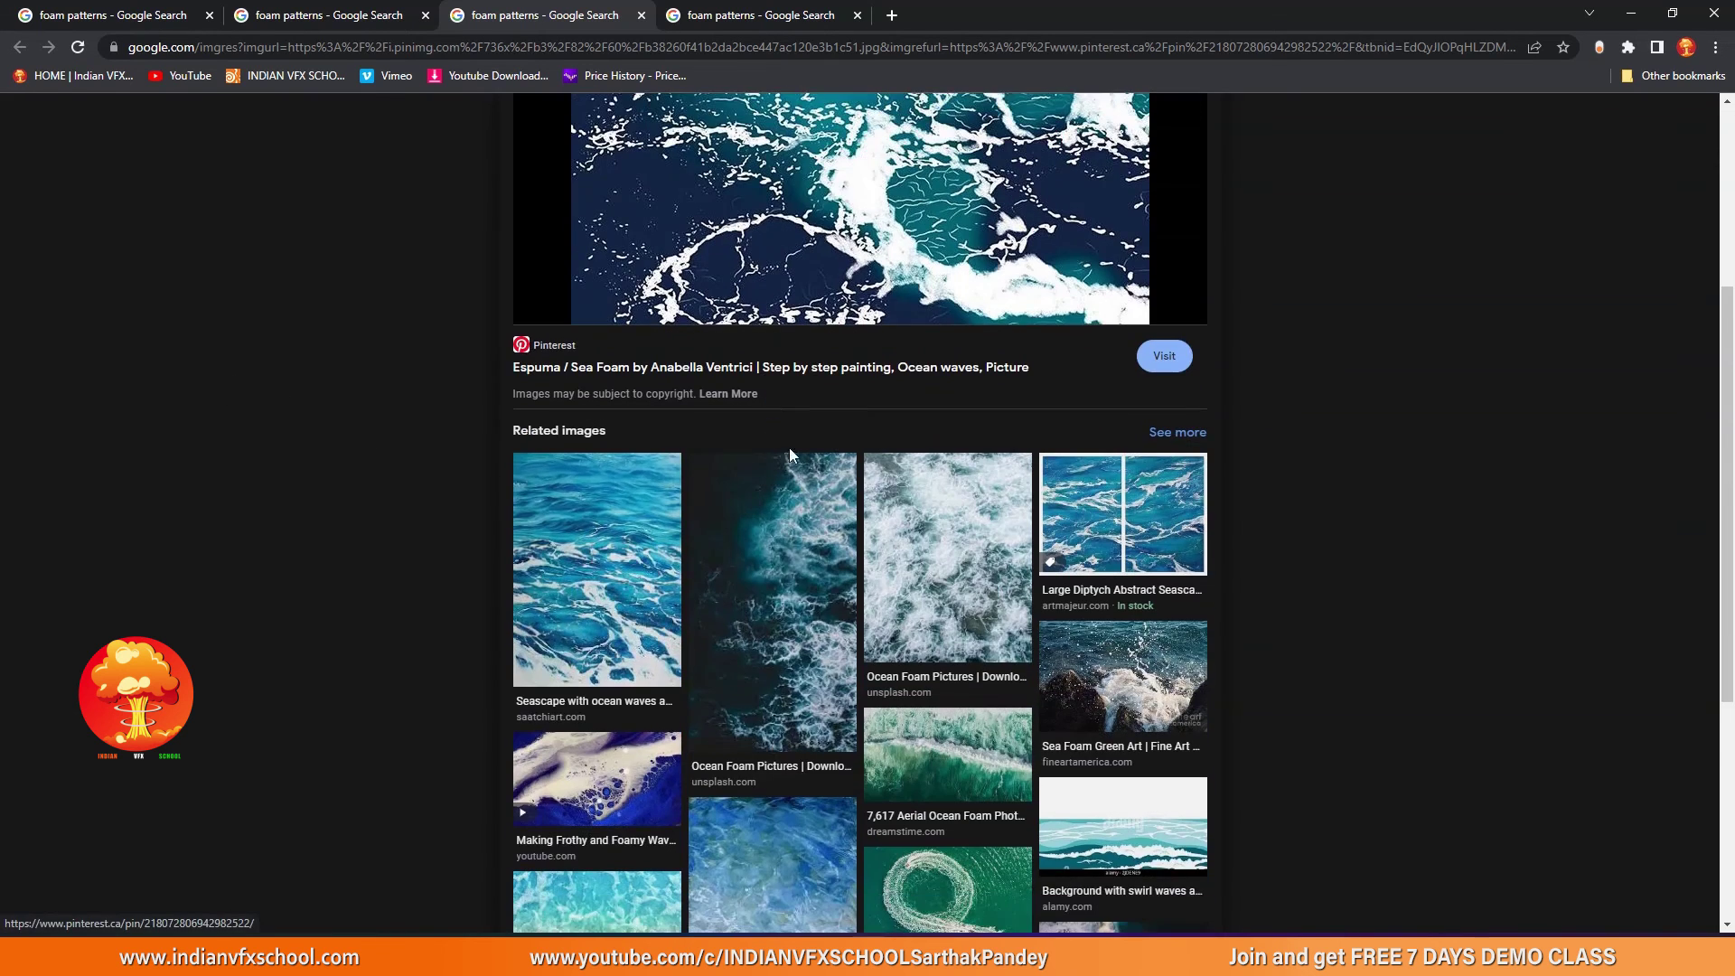
pyautogui.scroll(5, 767, 604)
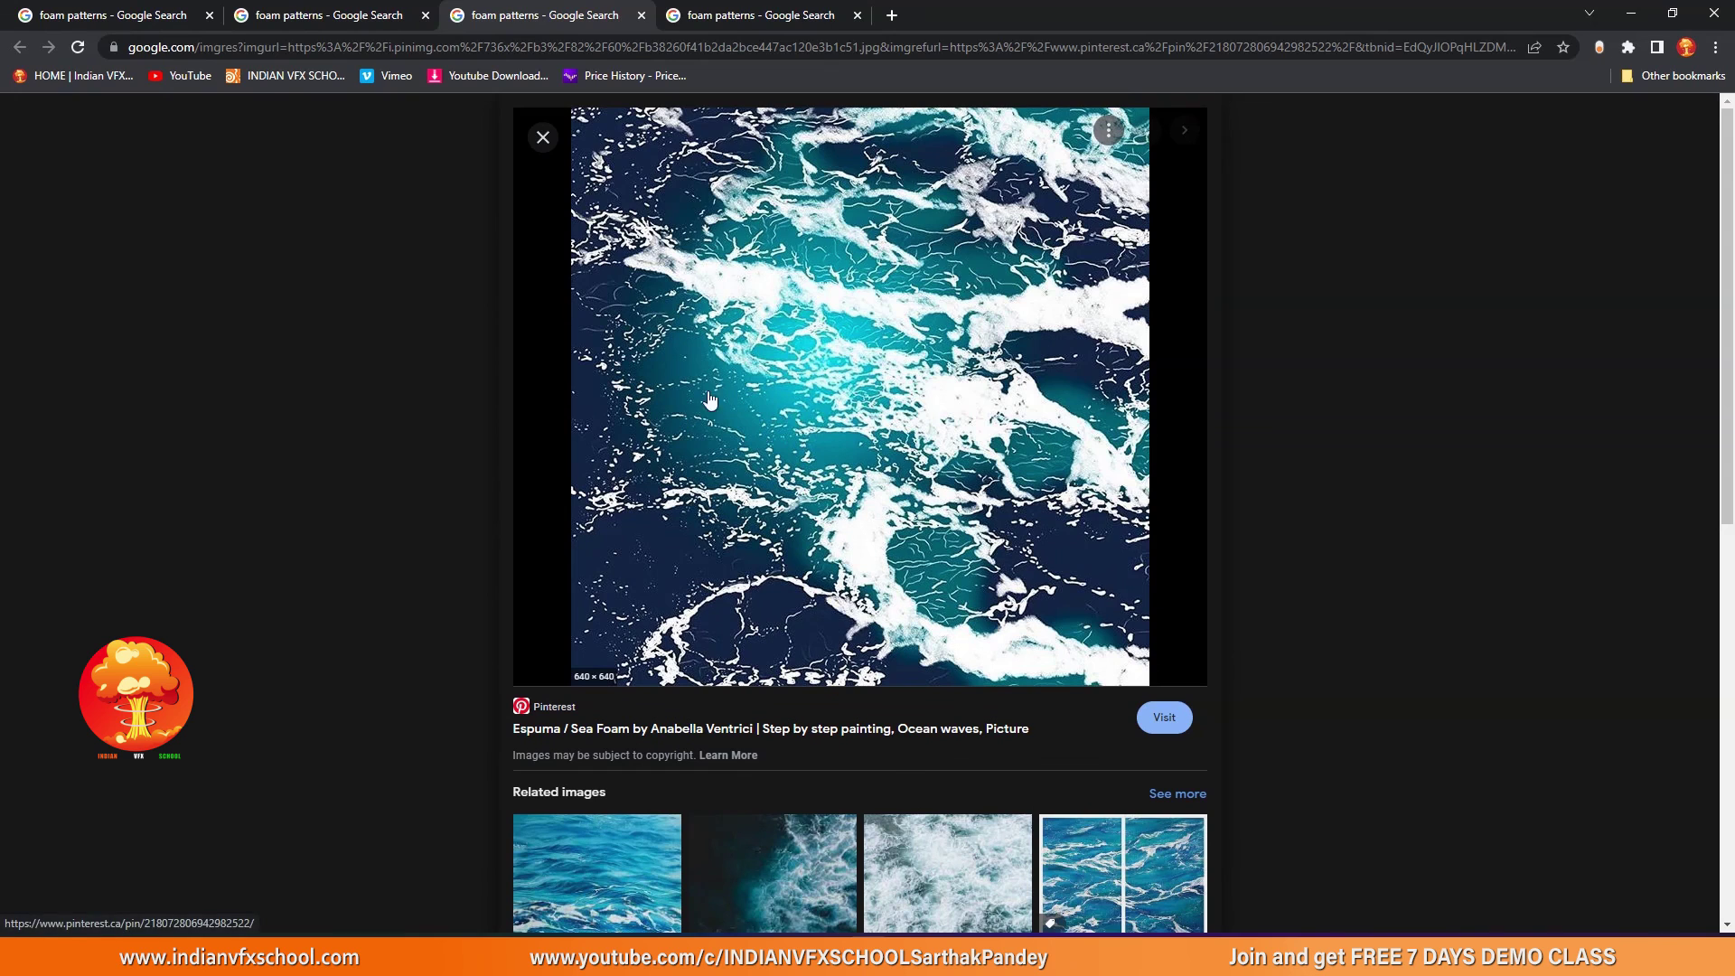
pyautogui.click(736, 9)
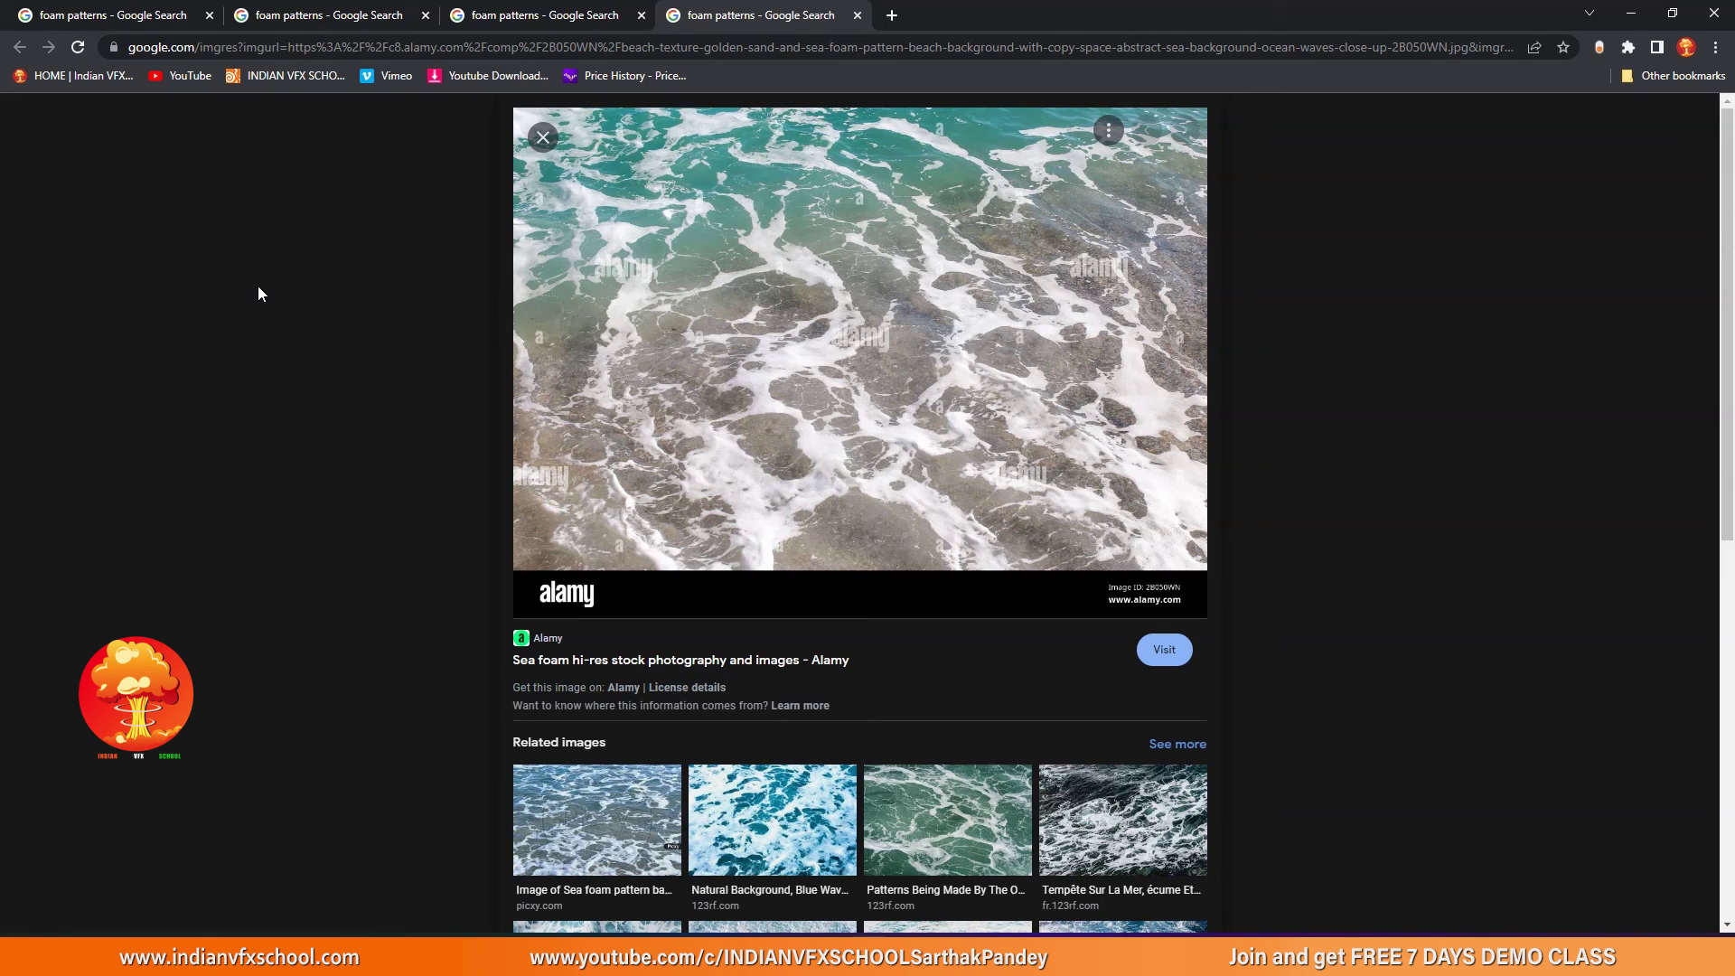
pyautogui.press('Right')
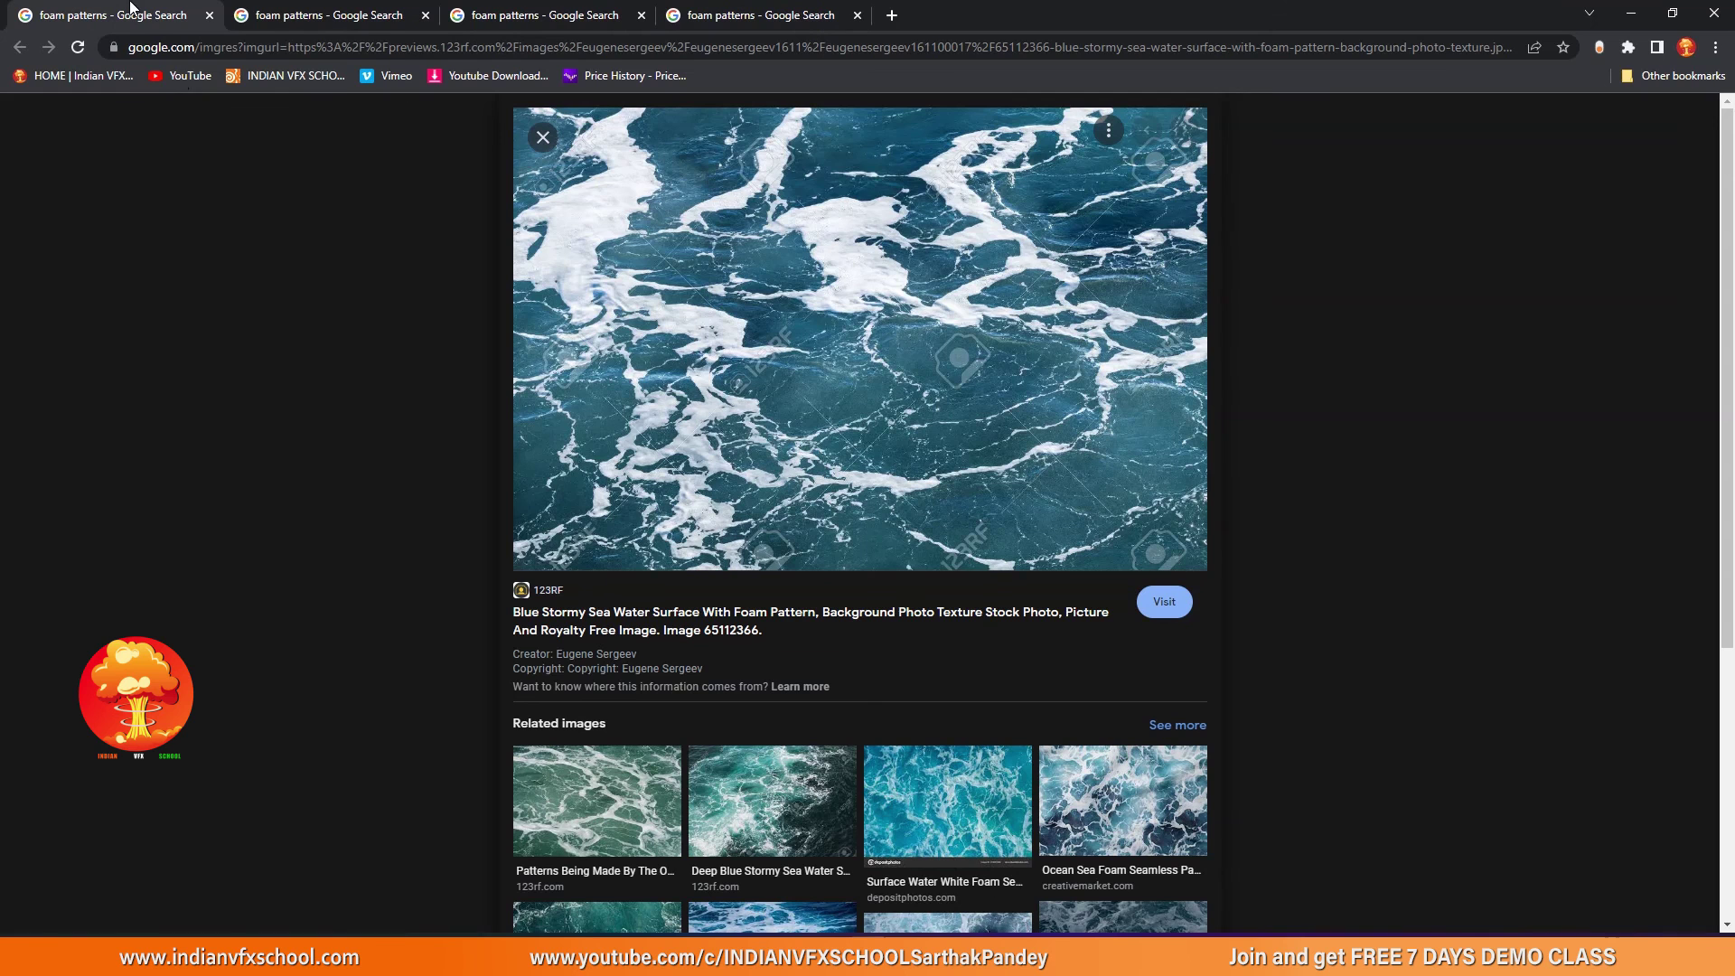
pyautogui.click(1631, 13)
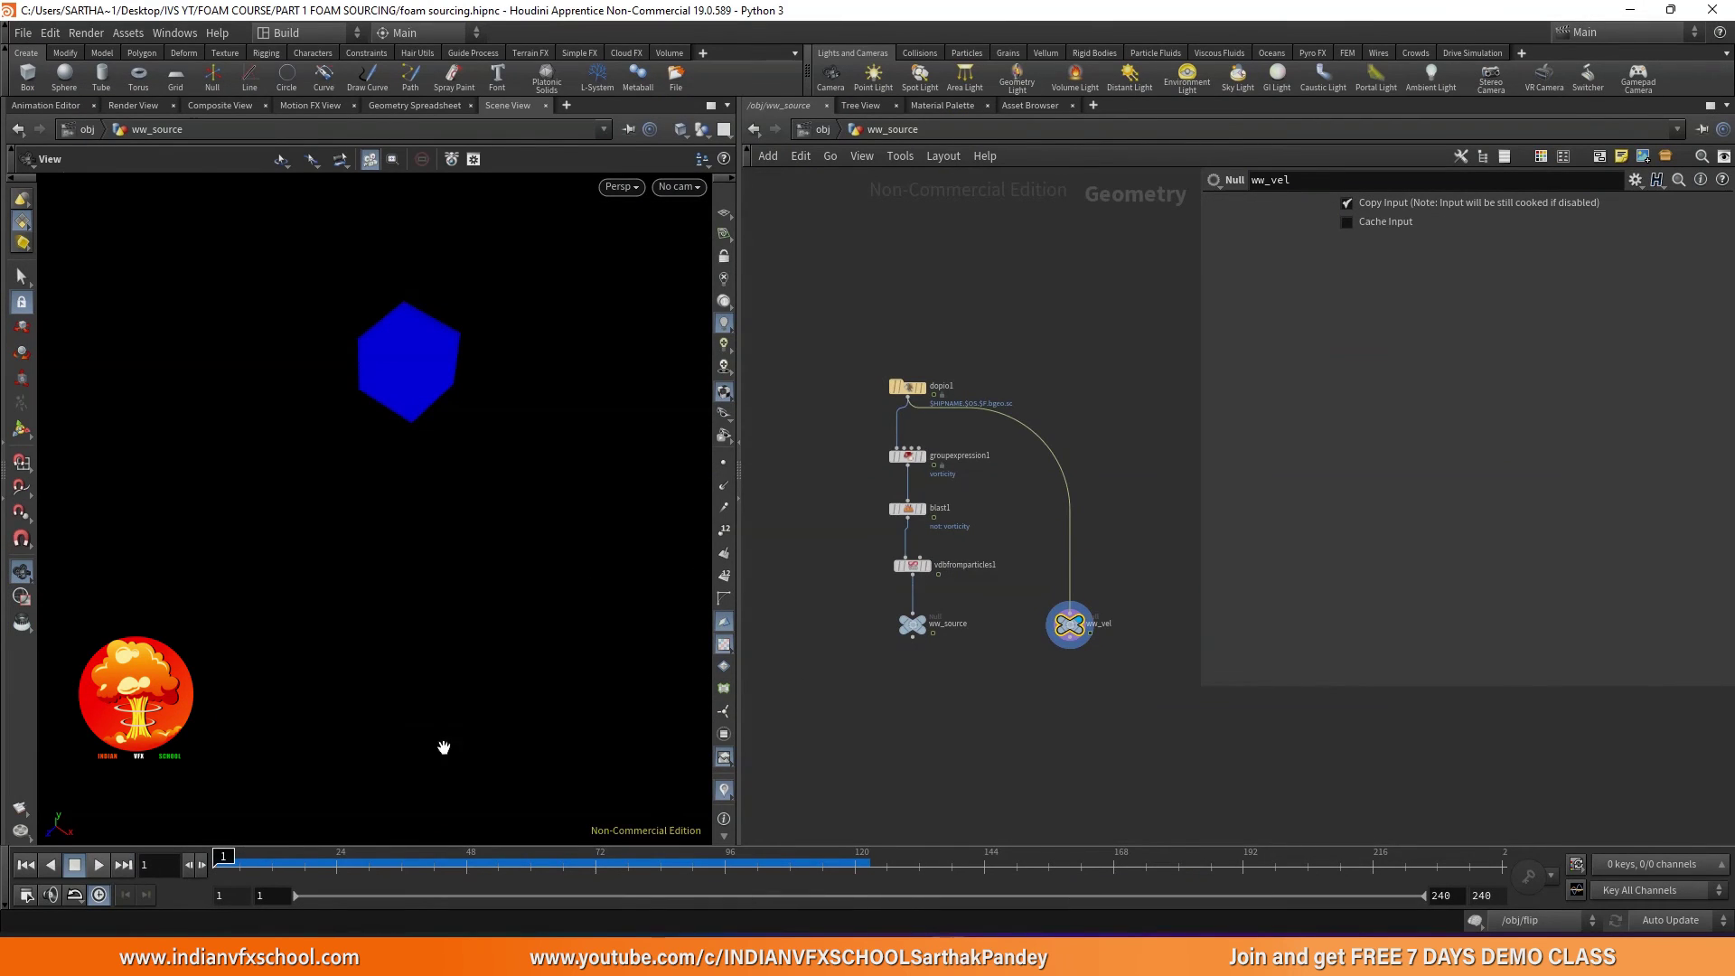
# - Scrub to frame 39, move dopio1 higher, and select it to view its import settings
pyautogui.moveTo(274, 859); pyautogui.dragTo(223, 869)
pyautogui.scroll(4, 913, 352)
pyautogui.scroll(2, 936, 379)
pyautogui.moveTo(815, 421); pyautogui.dragTo(826, 282)
pyautogui.scroll(-3, 842, 349)
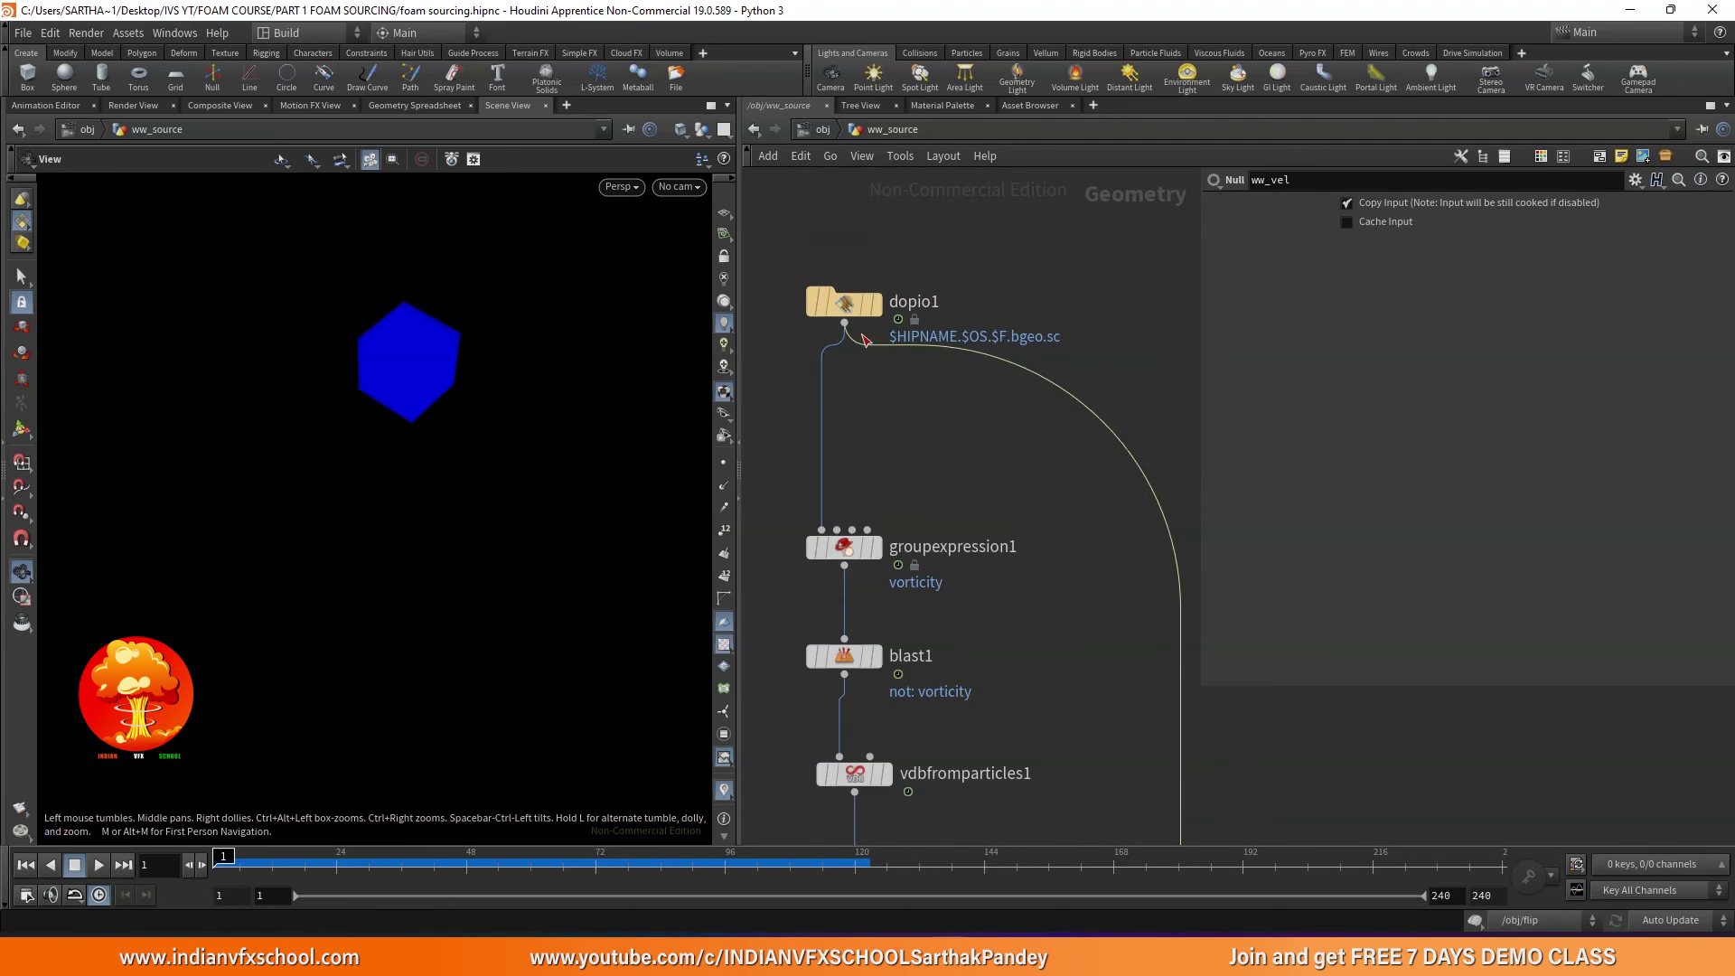
pyautogui.scroll(4, 880, 301)
pyautogui.click(892, 325)
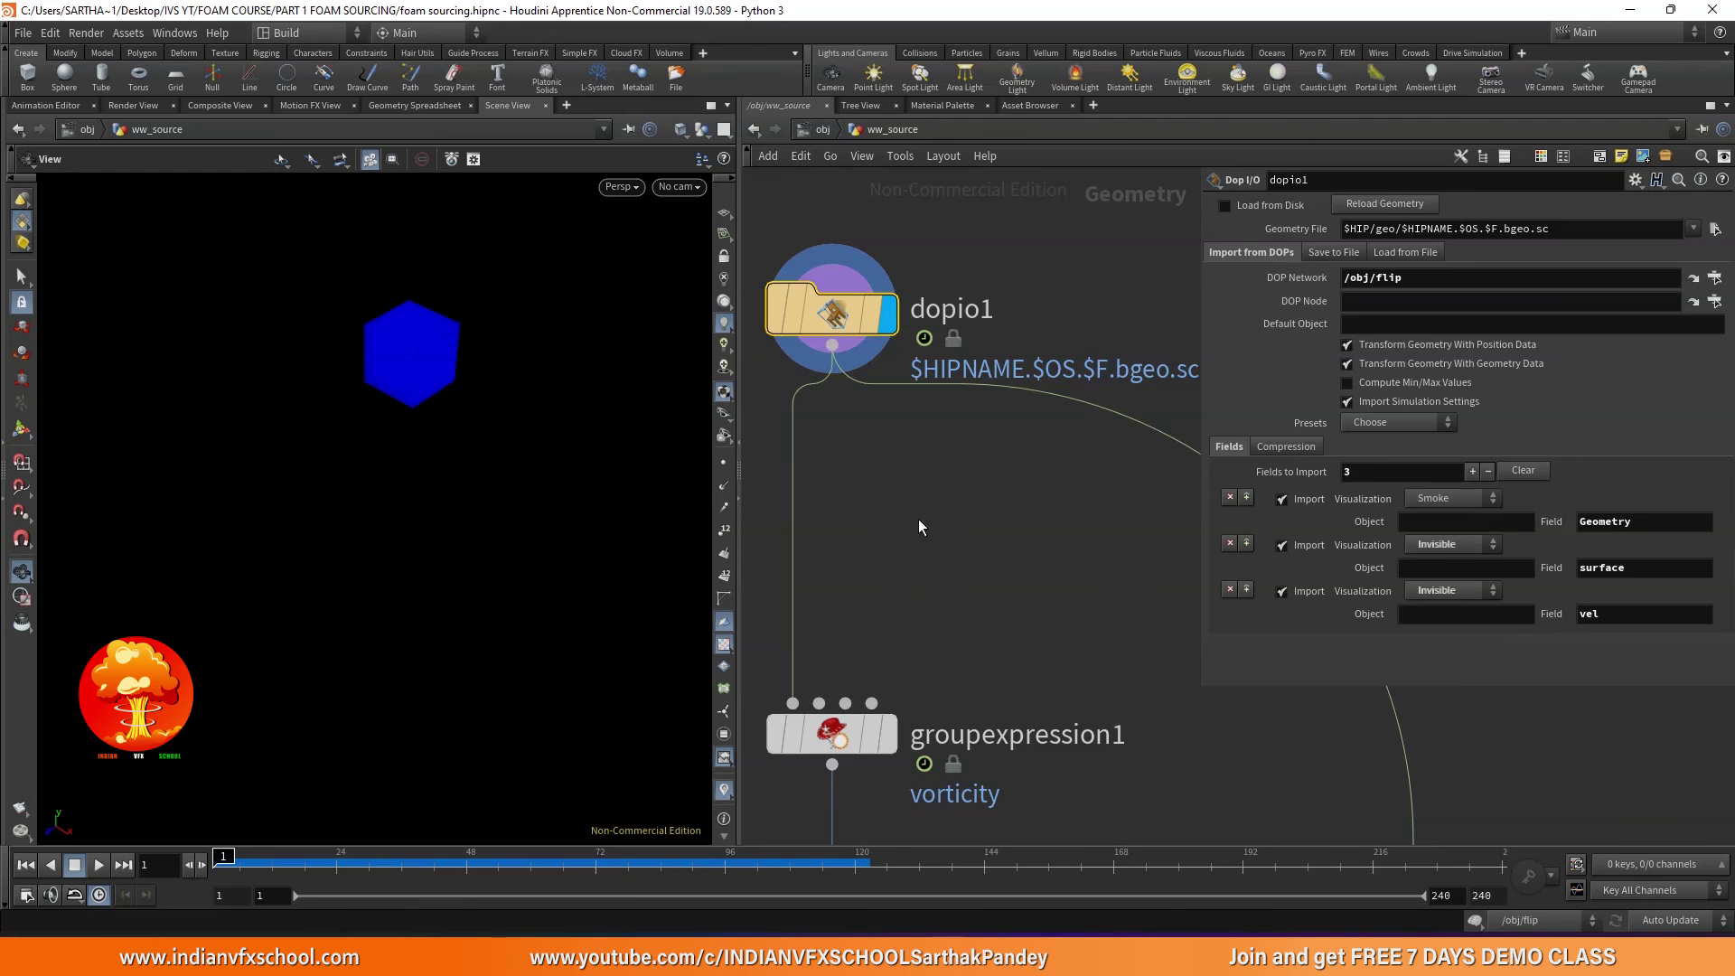
pyautogui.scroll(-2, 929, 511)
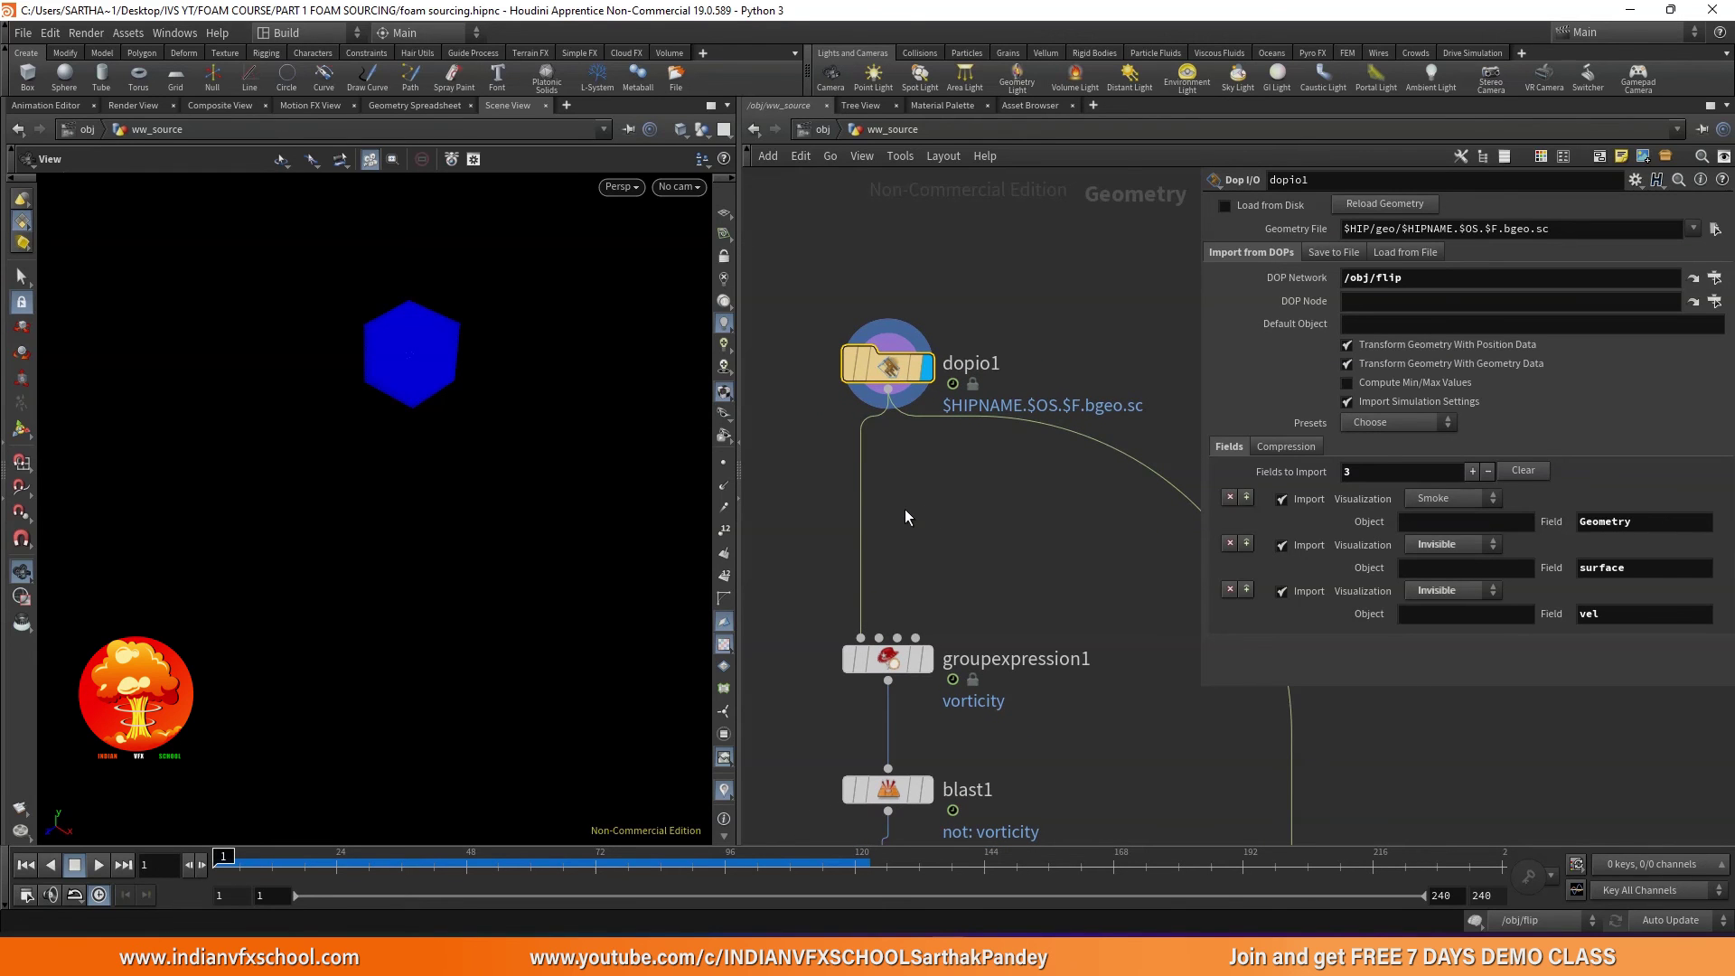
# - Insert a Fluid Compress node between dopio1 and groupexpression1
pyautogui.press('Tab')
pyautogui.write('fluid')
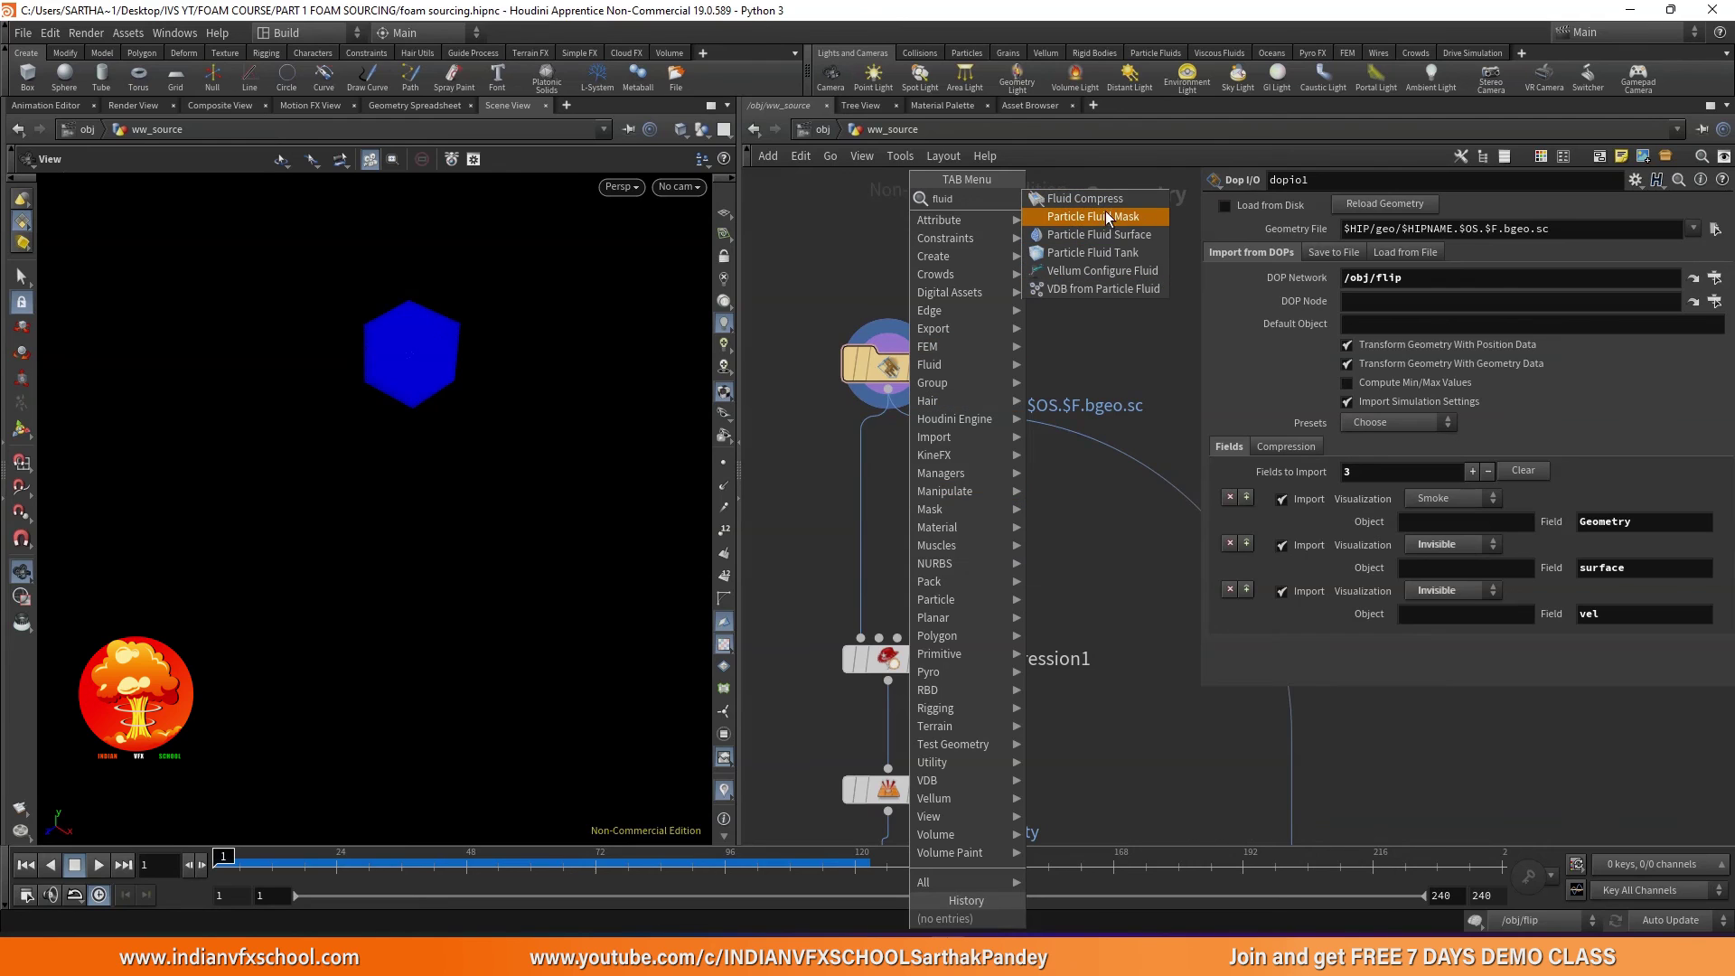
pyautogui.click(1104, 202)
pyautogui.moveTo(934, 481); pyautogui.dragTo(831, 484)
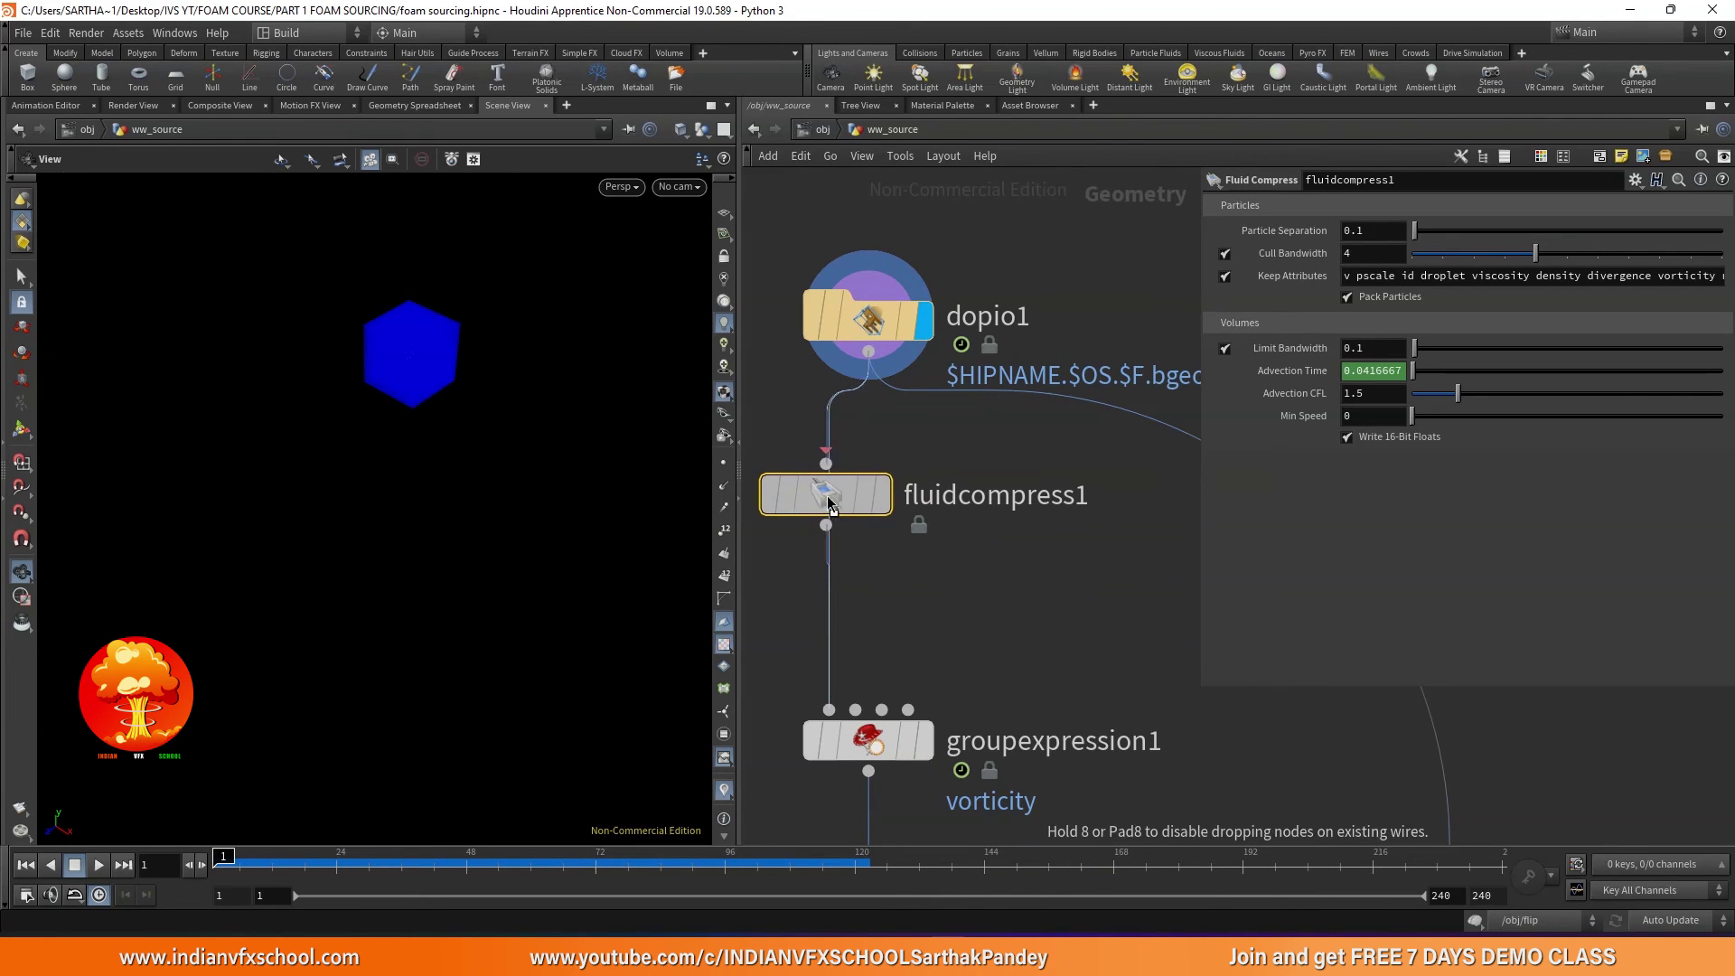
pyautogui.scroll(-3, 820, 498)
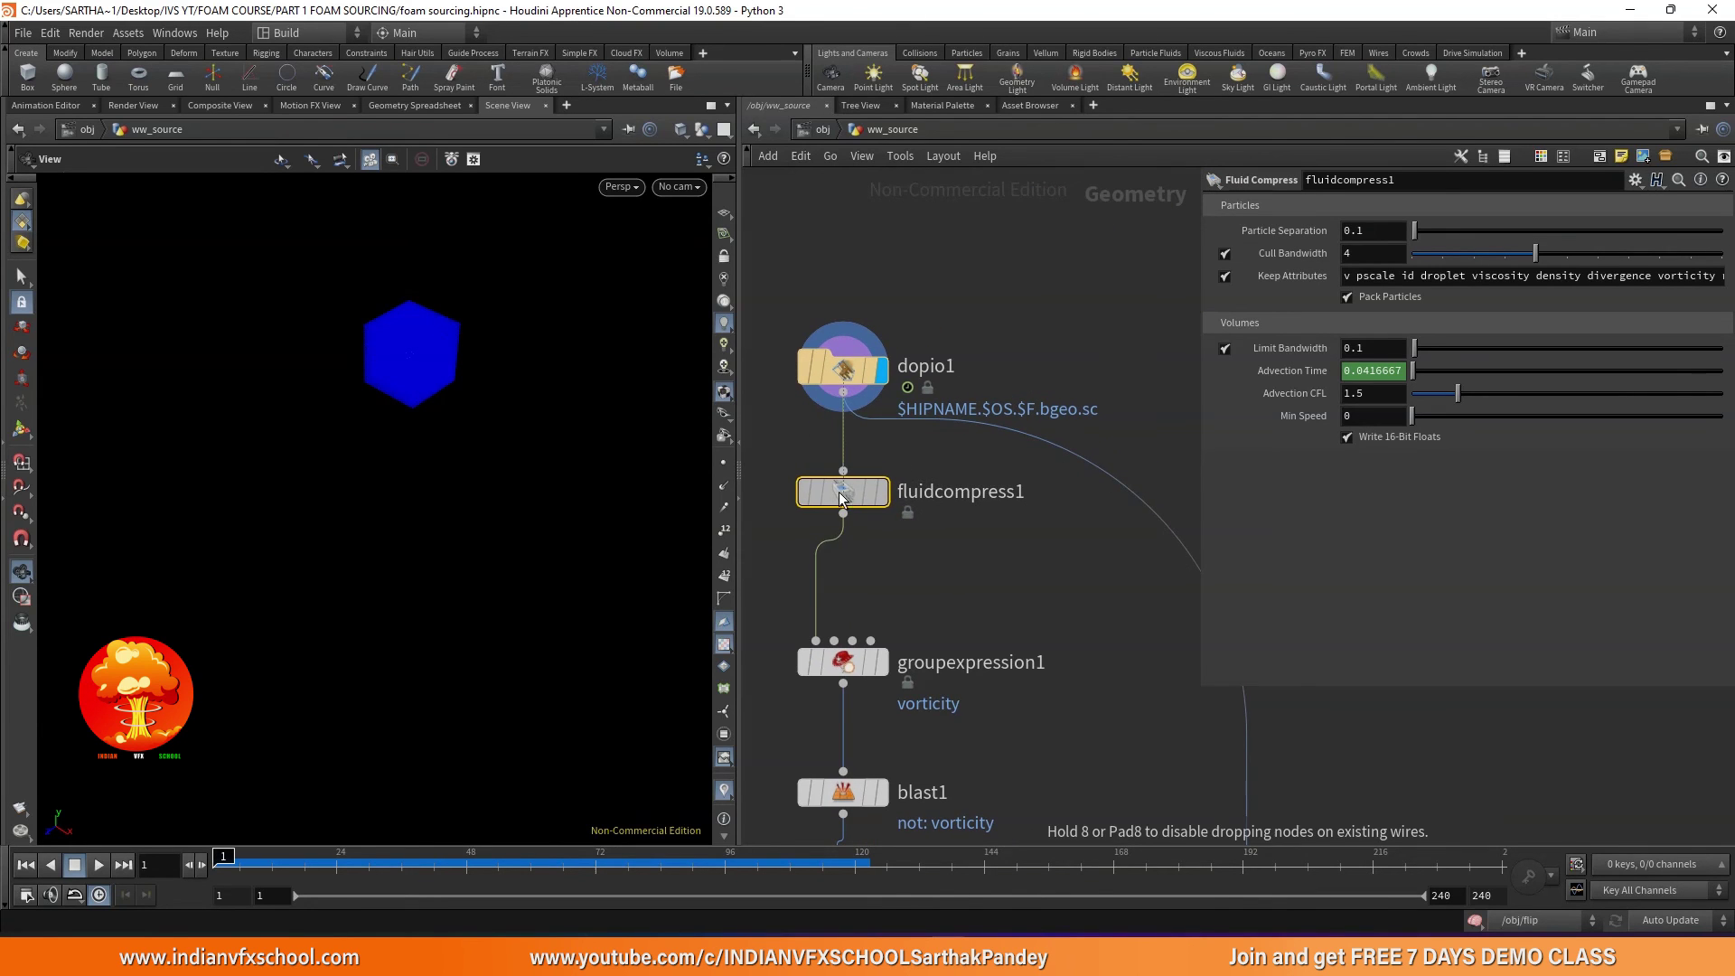
pyautogui.scroll(3, 880, 502)
pyautogui.scroll(-5, 890, 500)
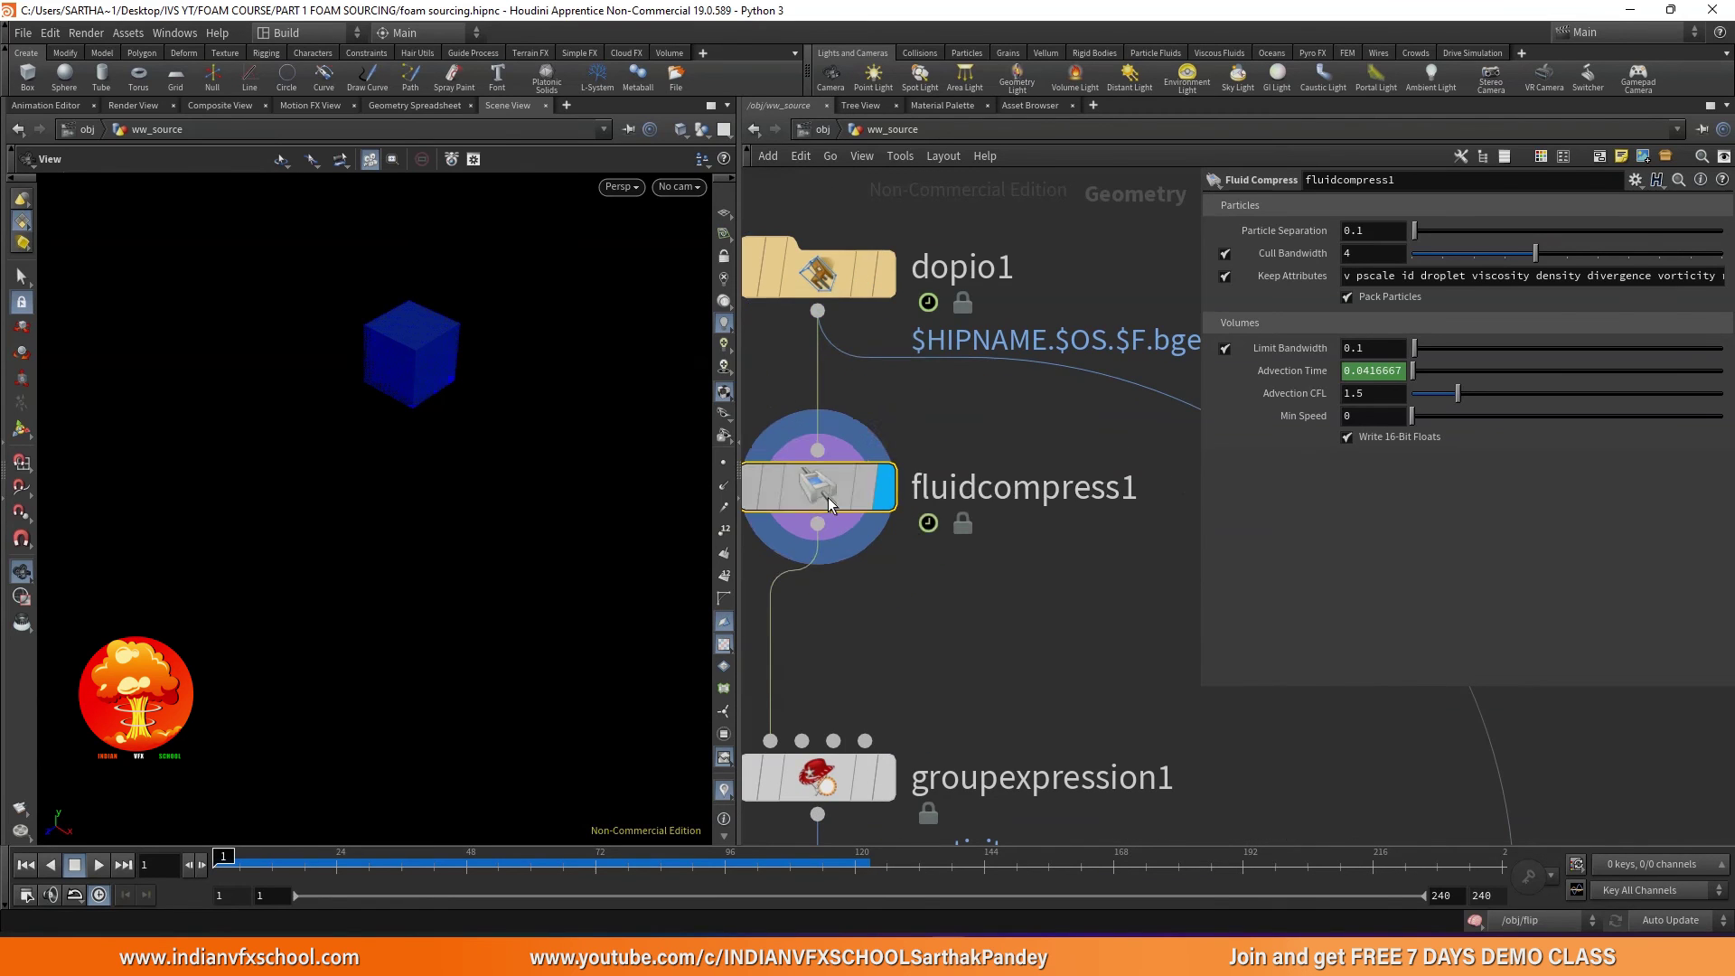
pyautogui.scroll(4, 886, 561)
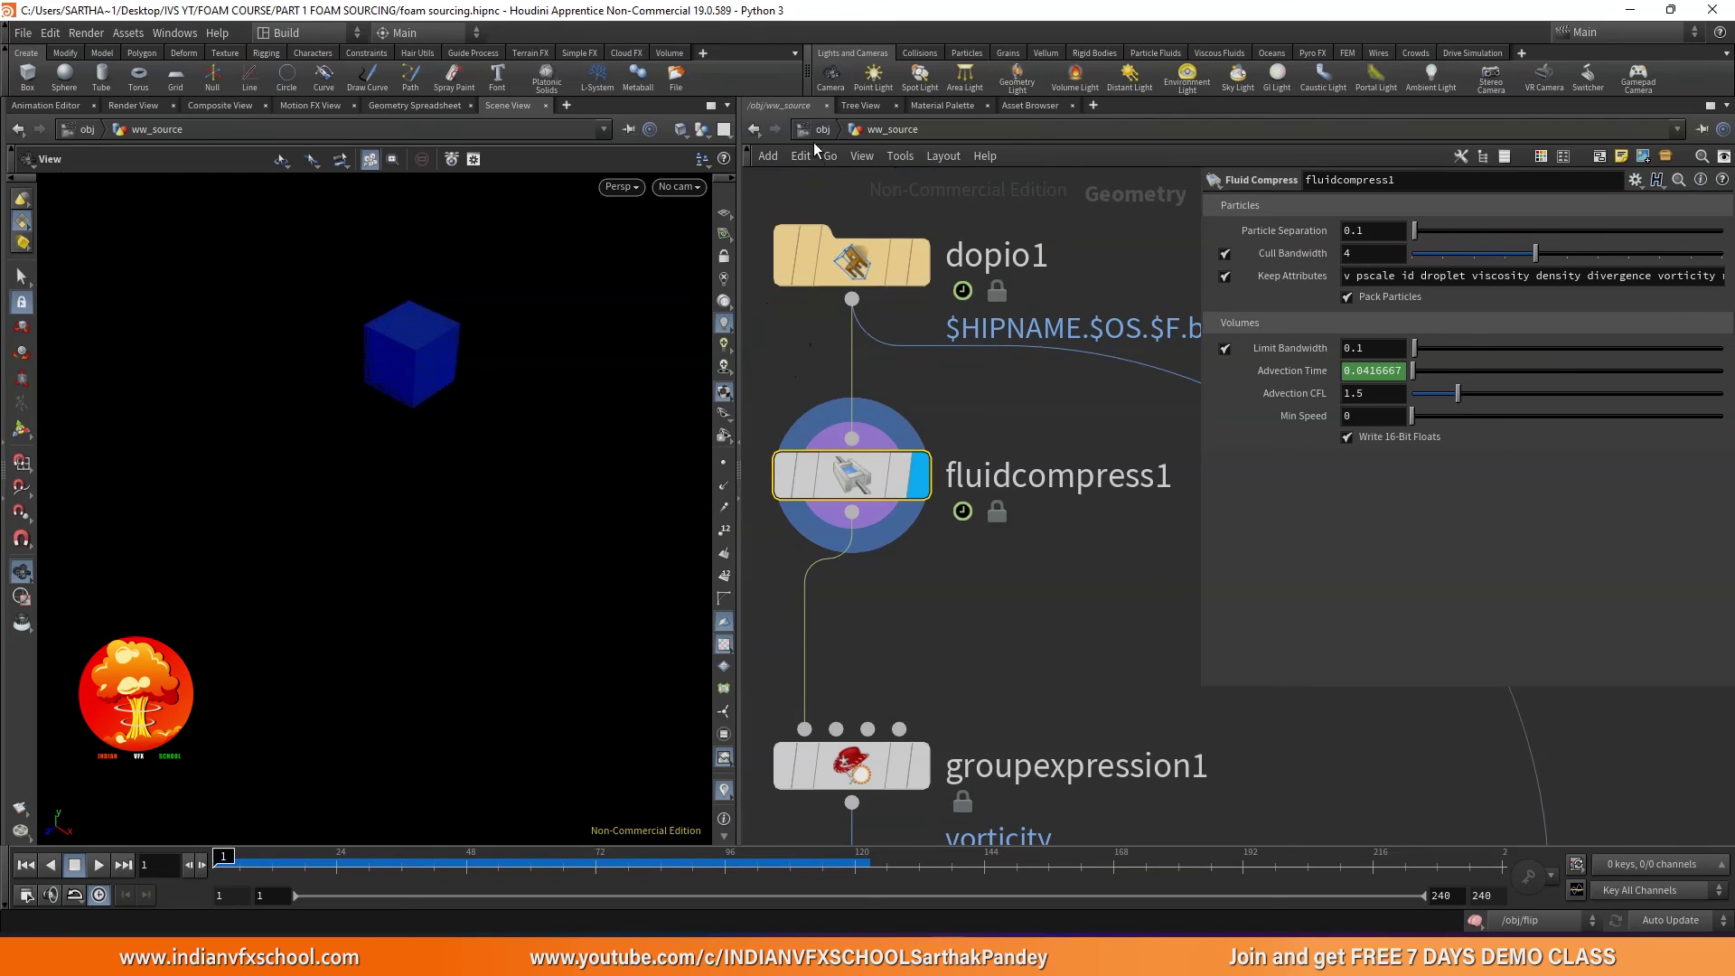
# - Go up to /obj and enter the flip simulation network
pyautogui.click(818, 129)
pyautogui.scroll(-3, 907, 542)
pyautogui.scroll(4, 903, 627)
pyautogui.doubleClick(906, 570)
# - Copy flipobject1's 0.025 Particle Separation and return to ww_source's fluidcompress1 settings
pyautogui.scroll(3, 875, 396)
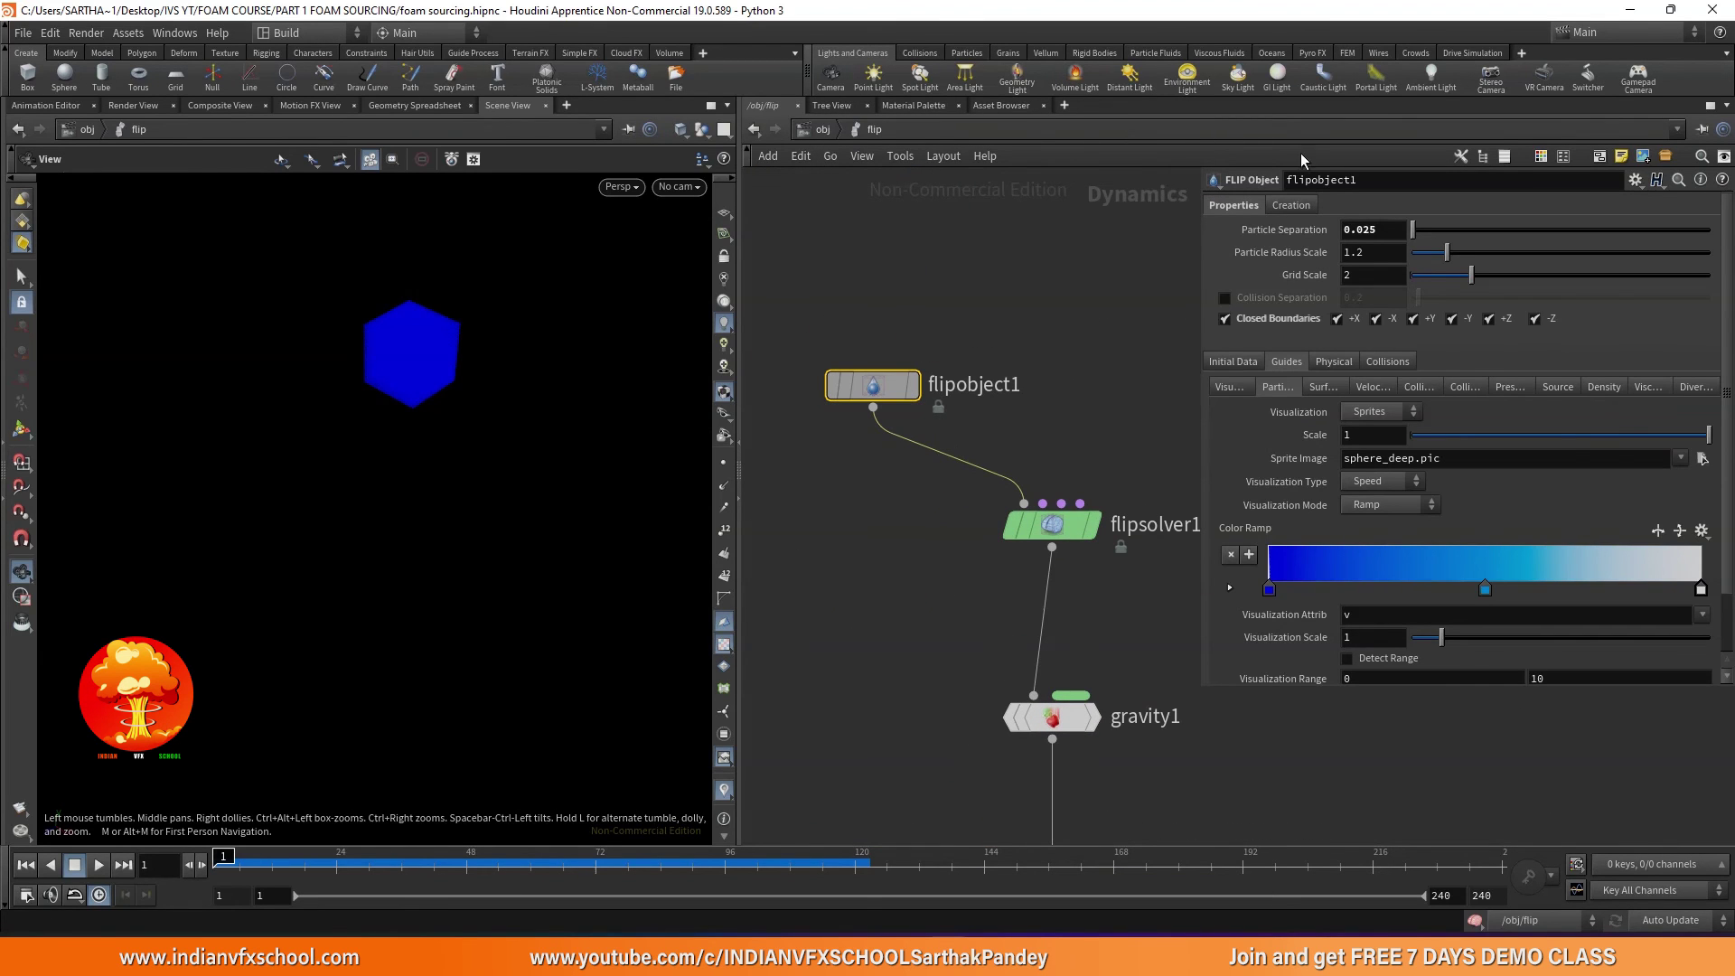
pyautogui.rightClick(1257, 227)
pyautogui.click(1295, 347)
pyautogui.press('u')
pyautogui.doubleClick(904, 299)
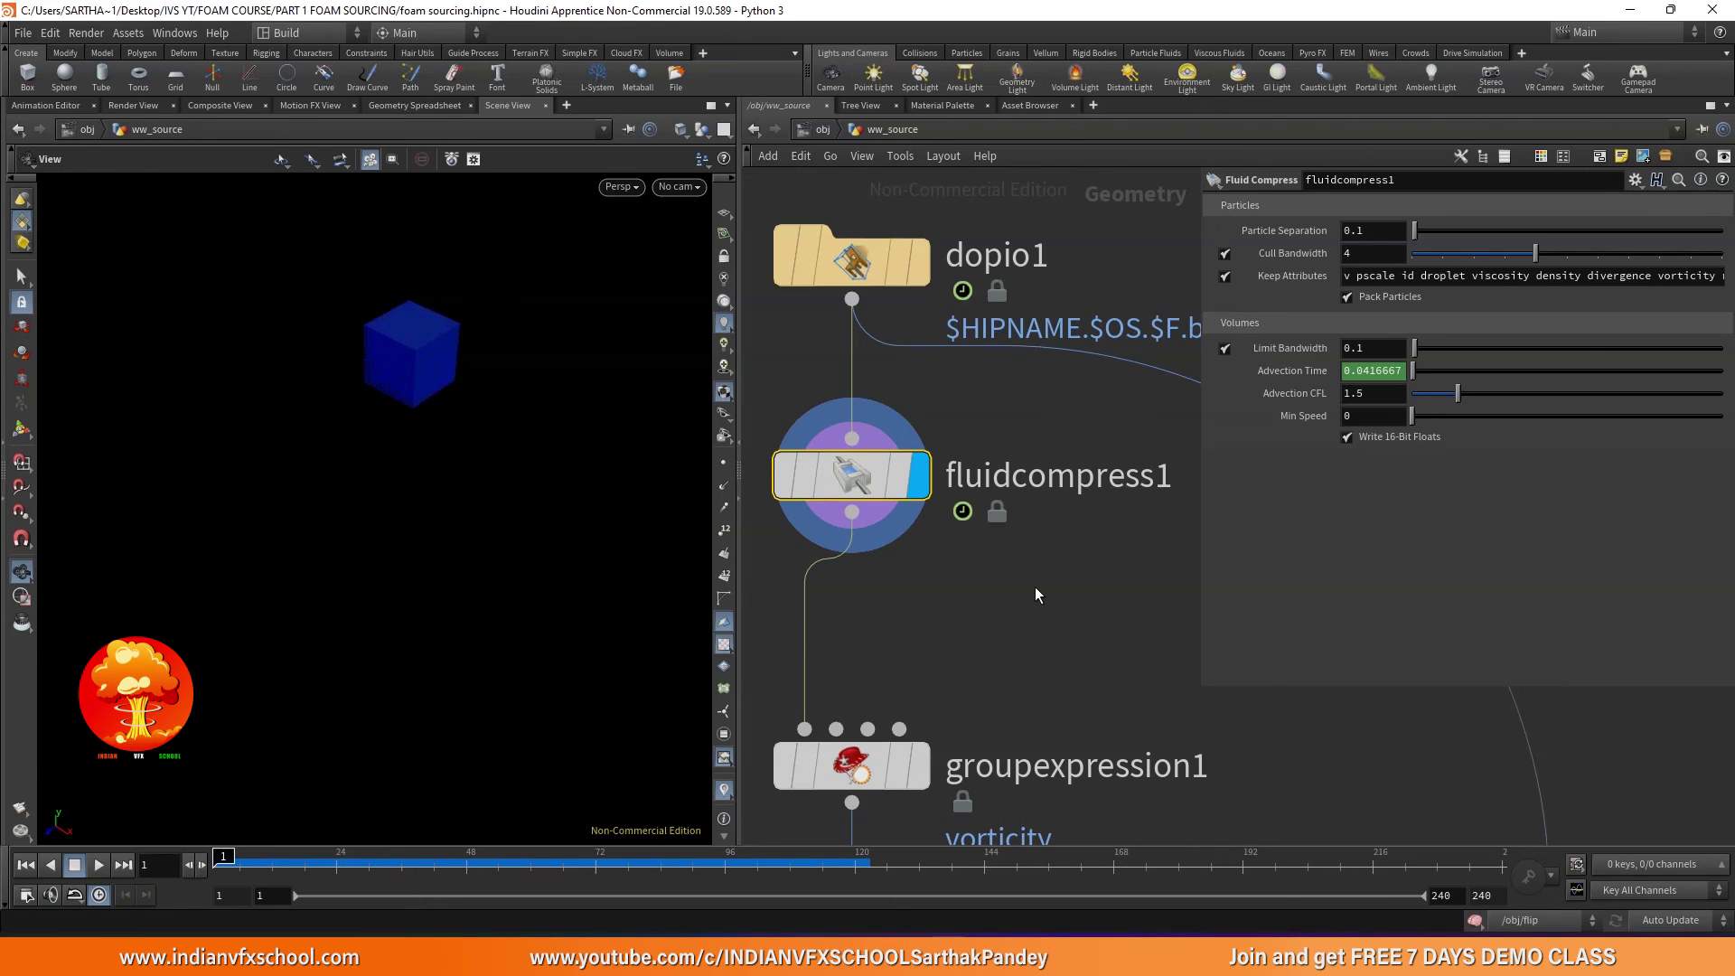
pyautogui.scroll(-5, 1026, 589)
# - Paste a relative reference into fluidcompress1's Particle Separation so it reads 0.025
pyautogui.scroll(5, 965, 538)
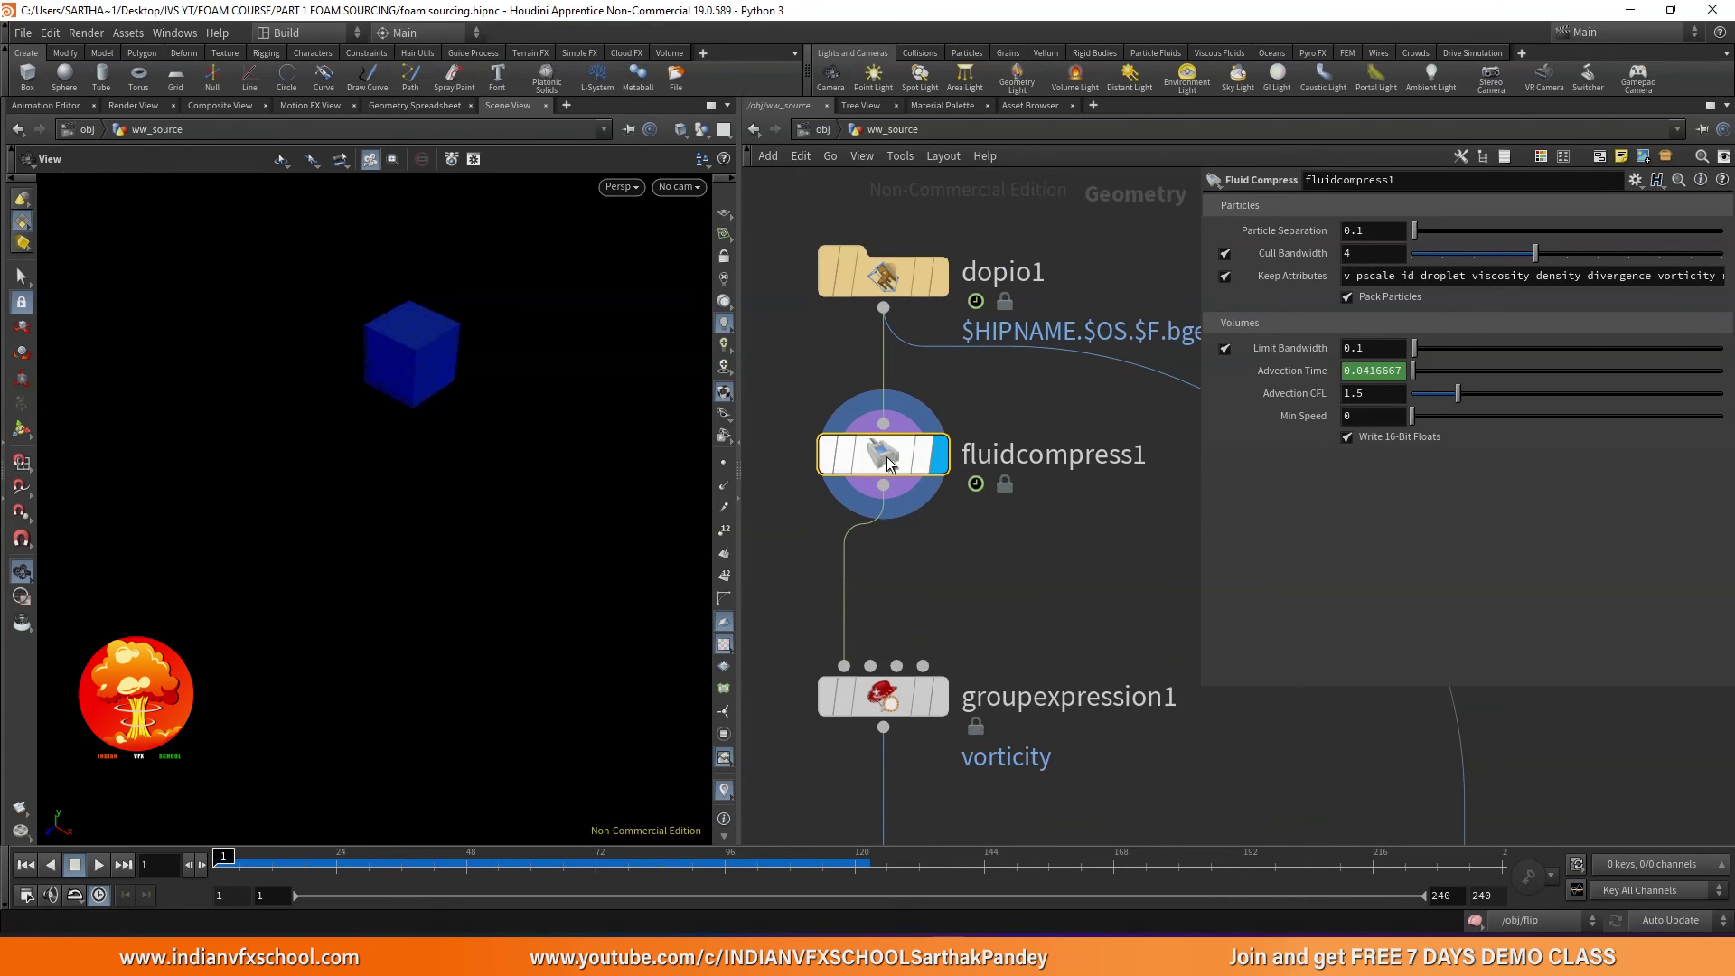
pyautogui.rightClick(1274, 234)
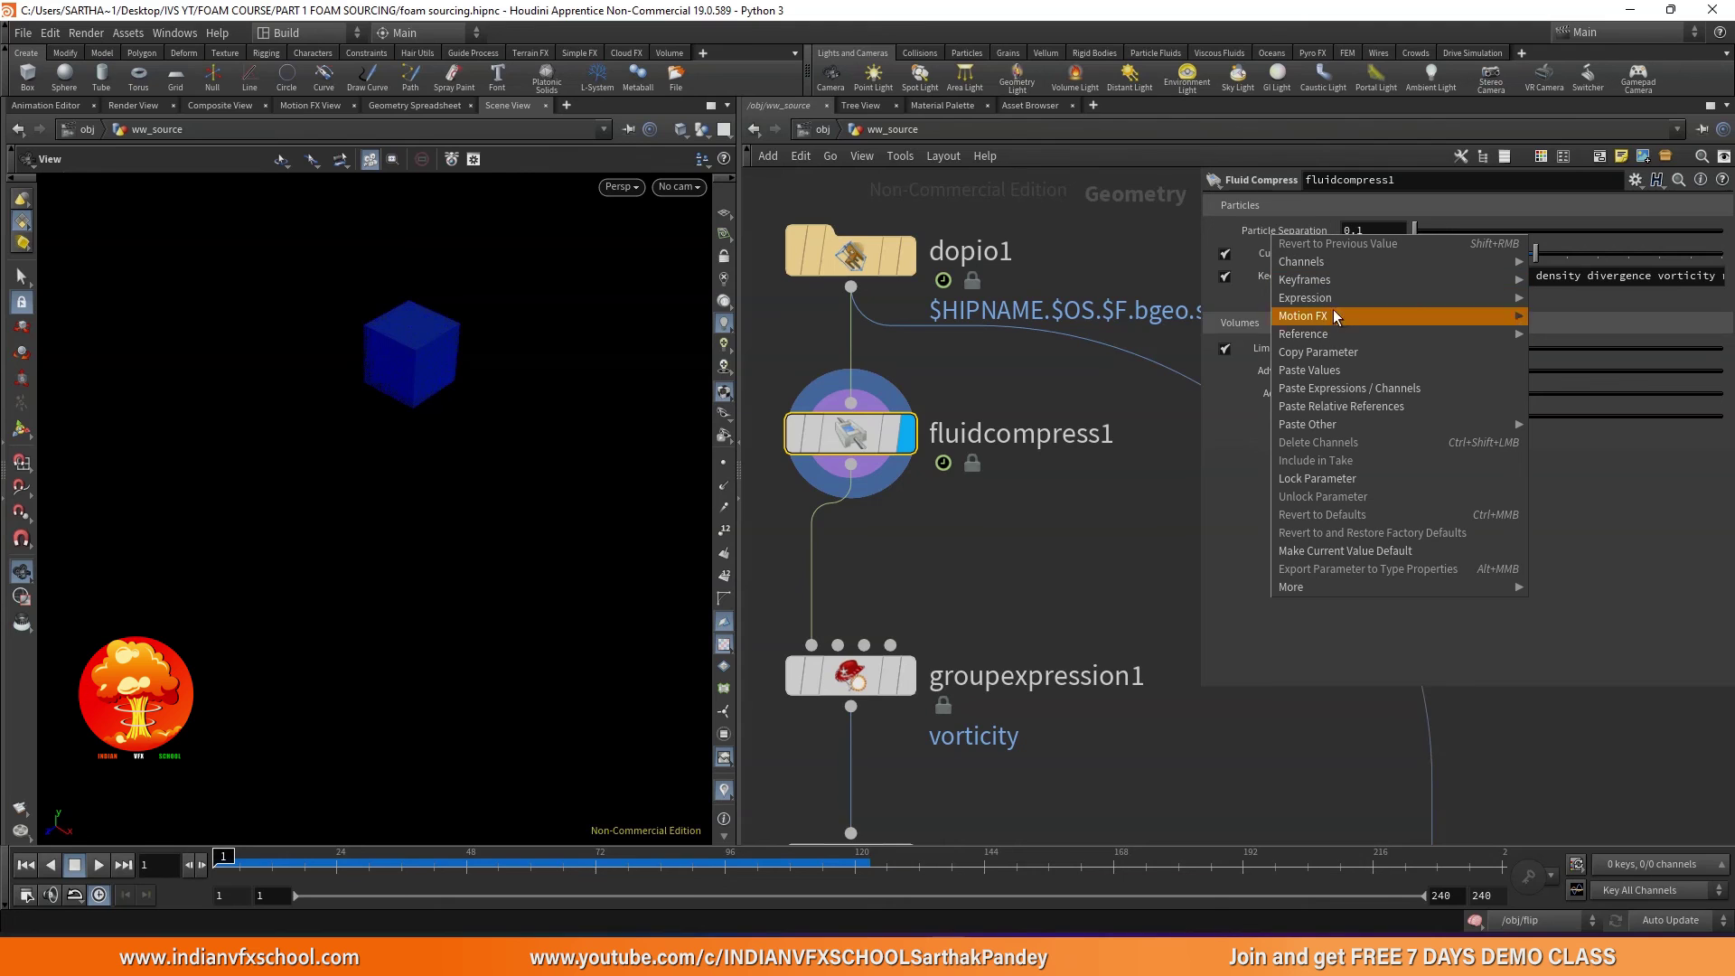
pyautogui.click(1341, 405)
pyautogui.click(1290, 238)
pyautogui.scroll(-4, 915, 535)
pyautogui.scroll(5, 968, 379)
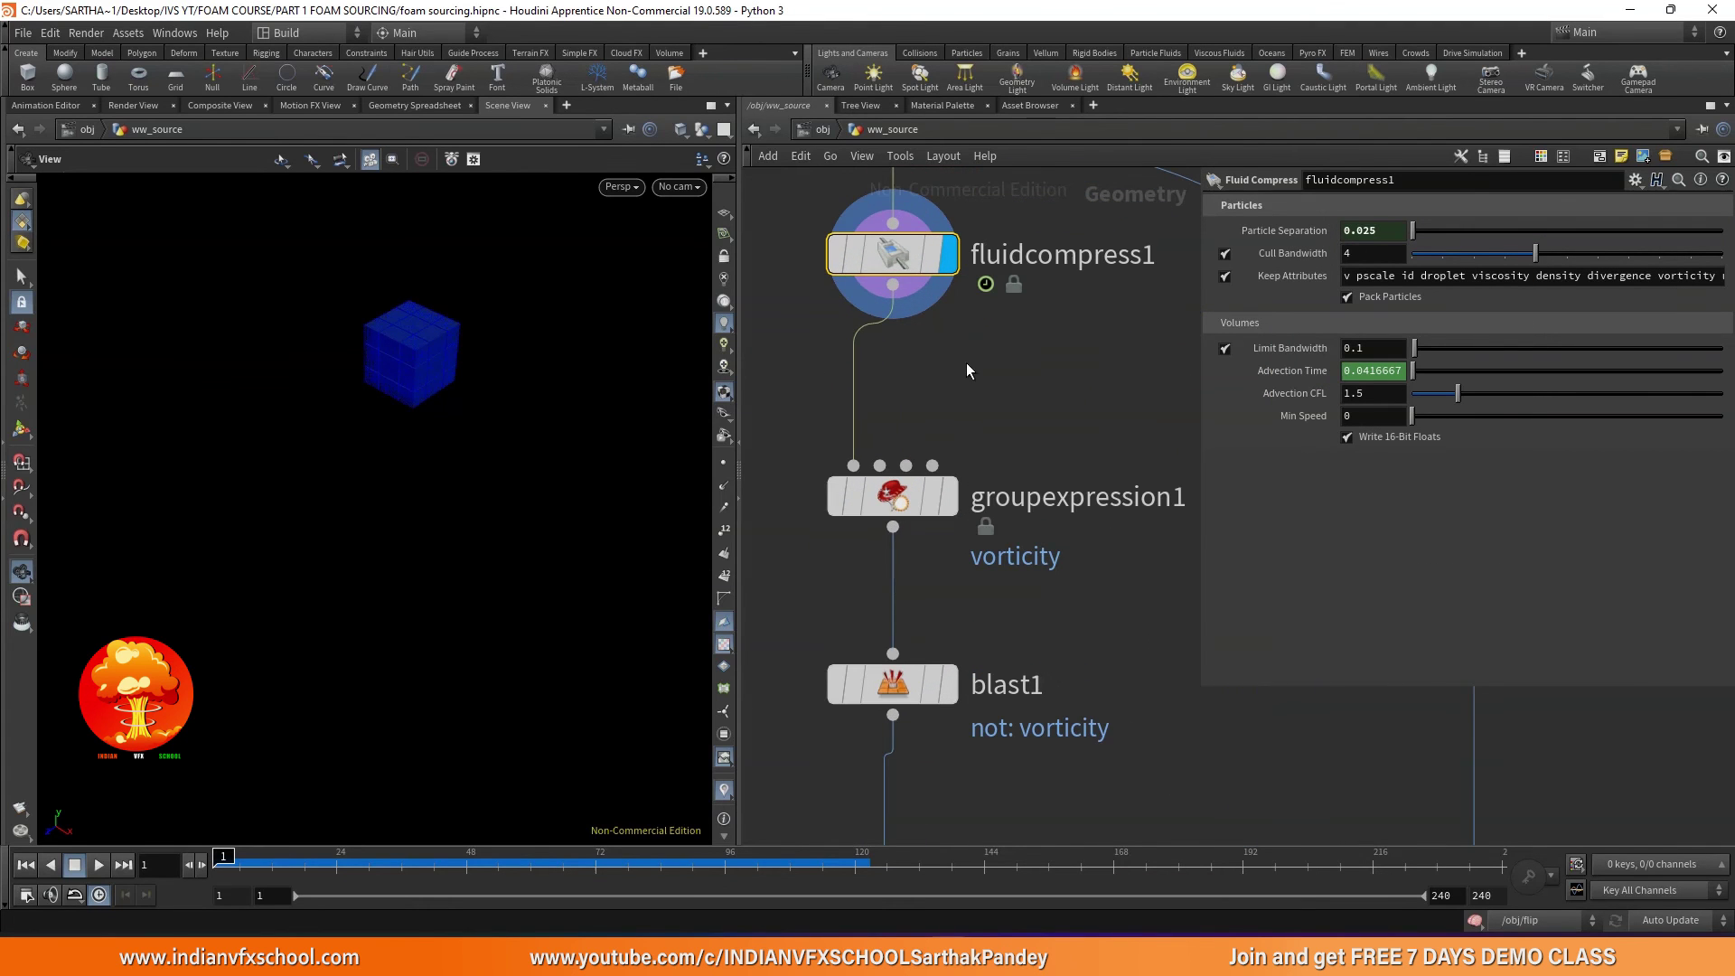
# - Set the viewport to Hide Other Objects, reframe the cube, and select groupexpression1
pyautogui.click(703, 129)
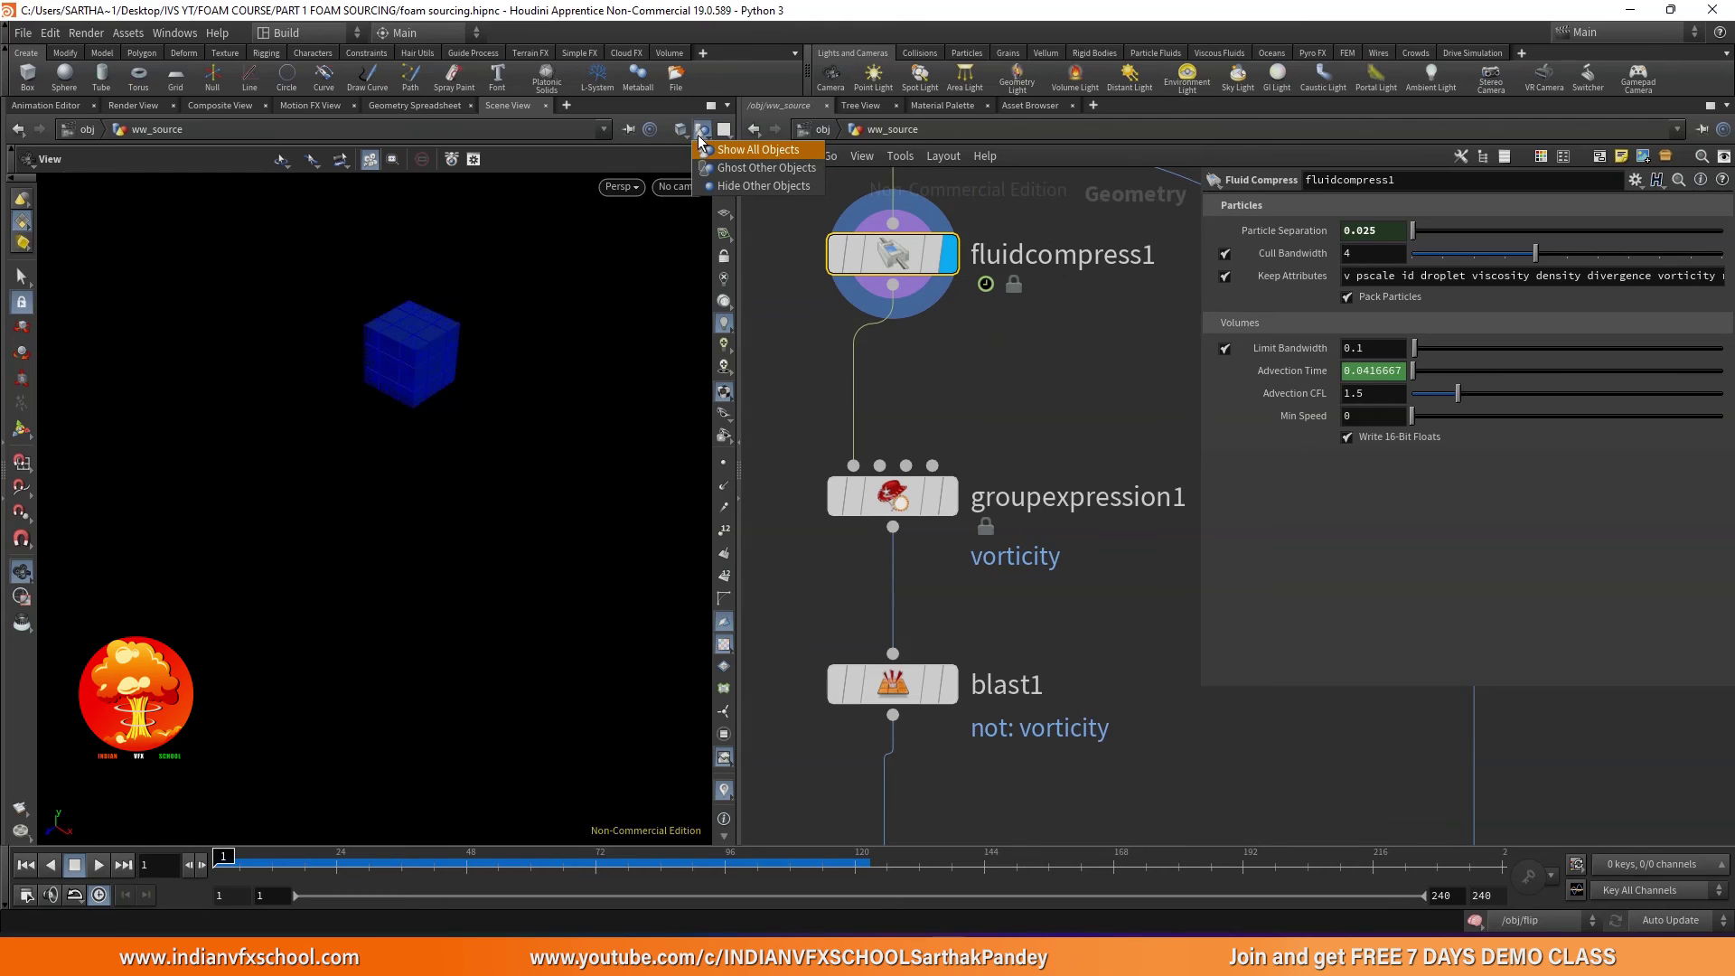
pyautogui.click(707, 187)
pyautogui.moveTo(608, 341); pyautogui.dragTo(546, 363)
pyautogui.scroll(3, 546, 363)
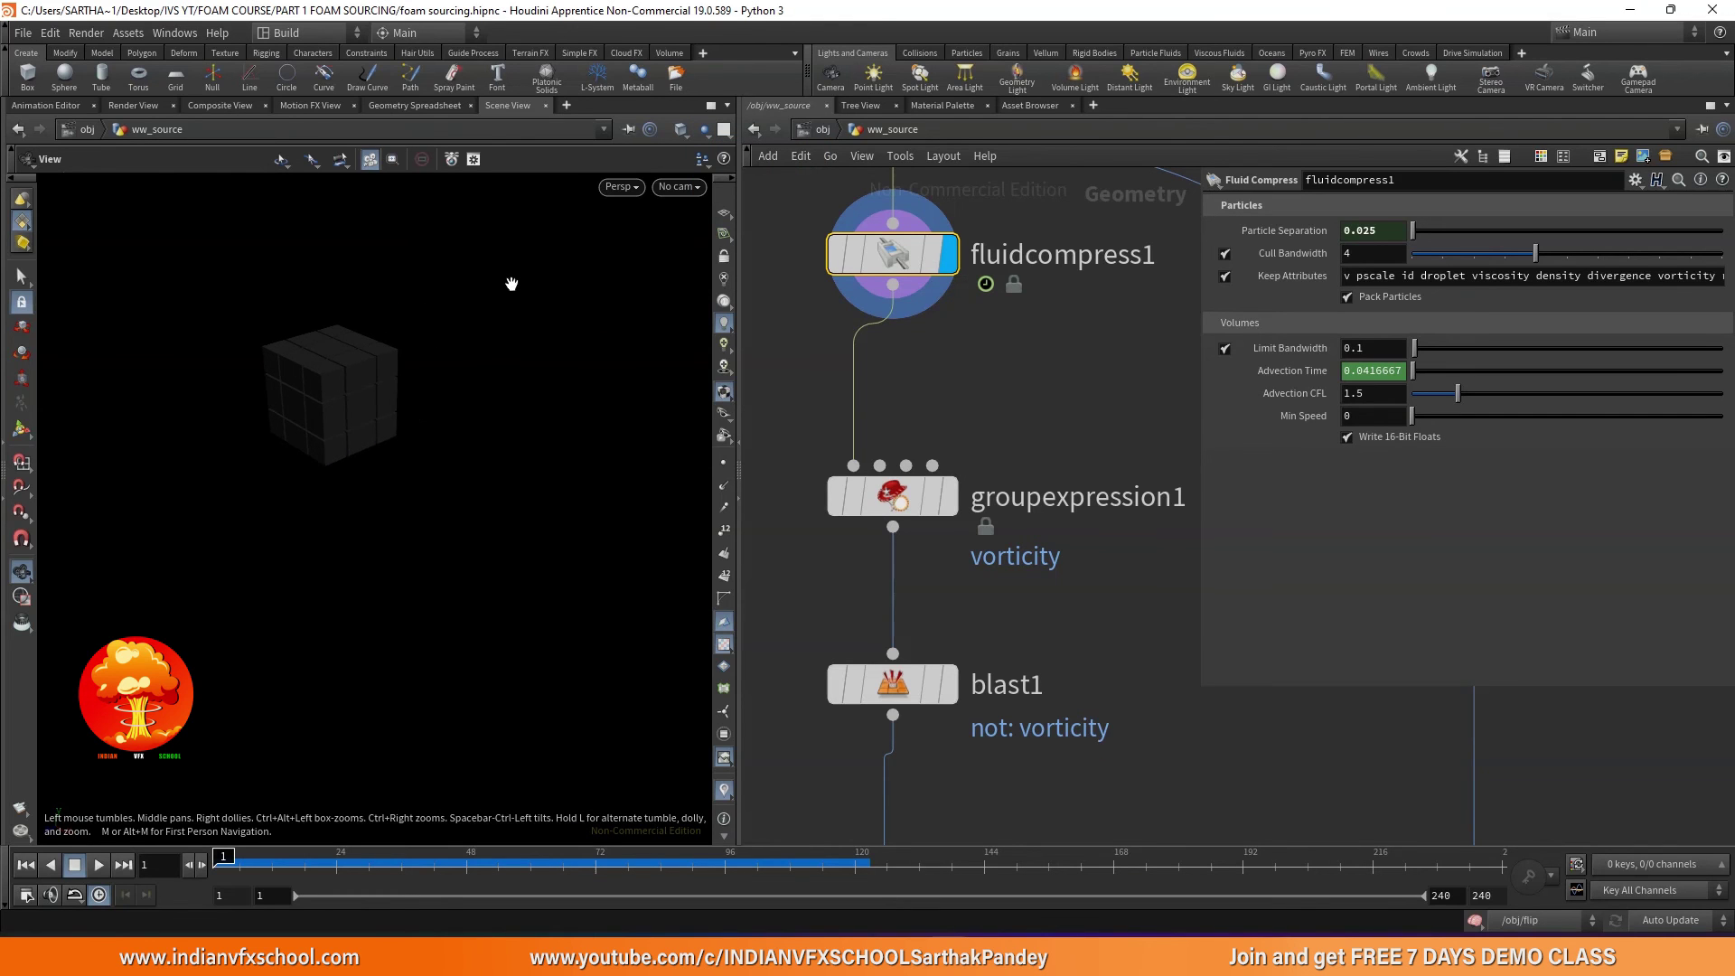
pyautogui.moveTo(511, 285); pyautogui.dragTo(548, 285, button='middle')
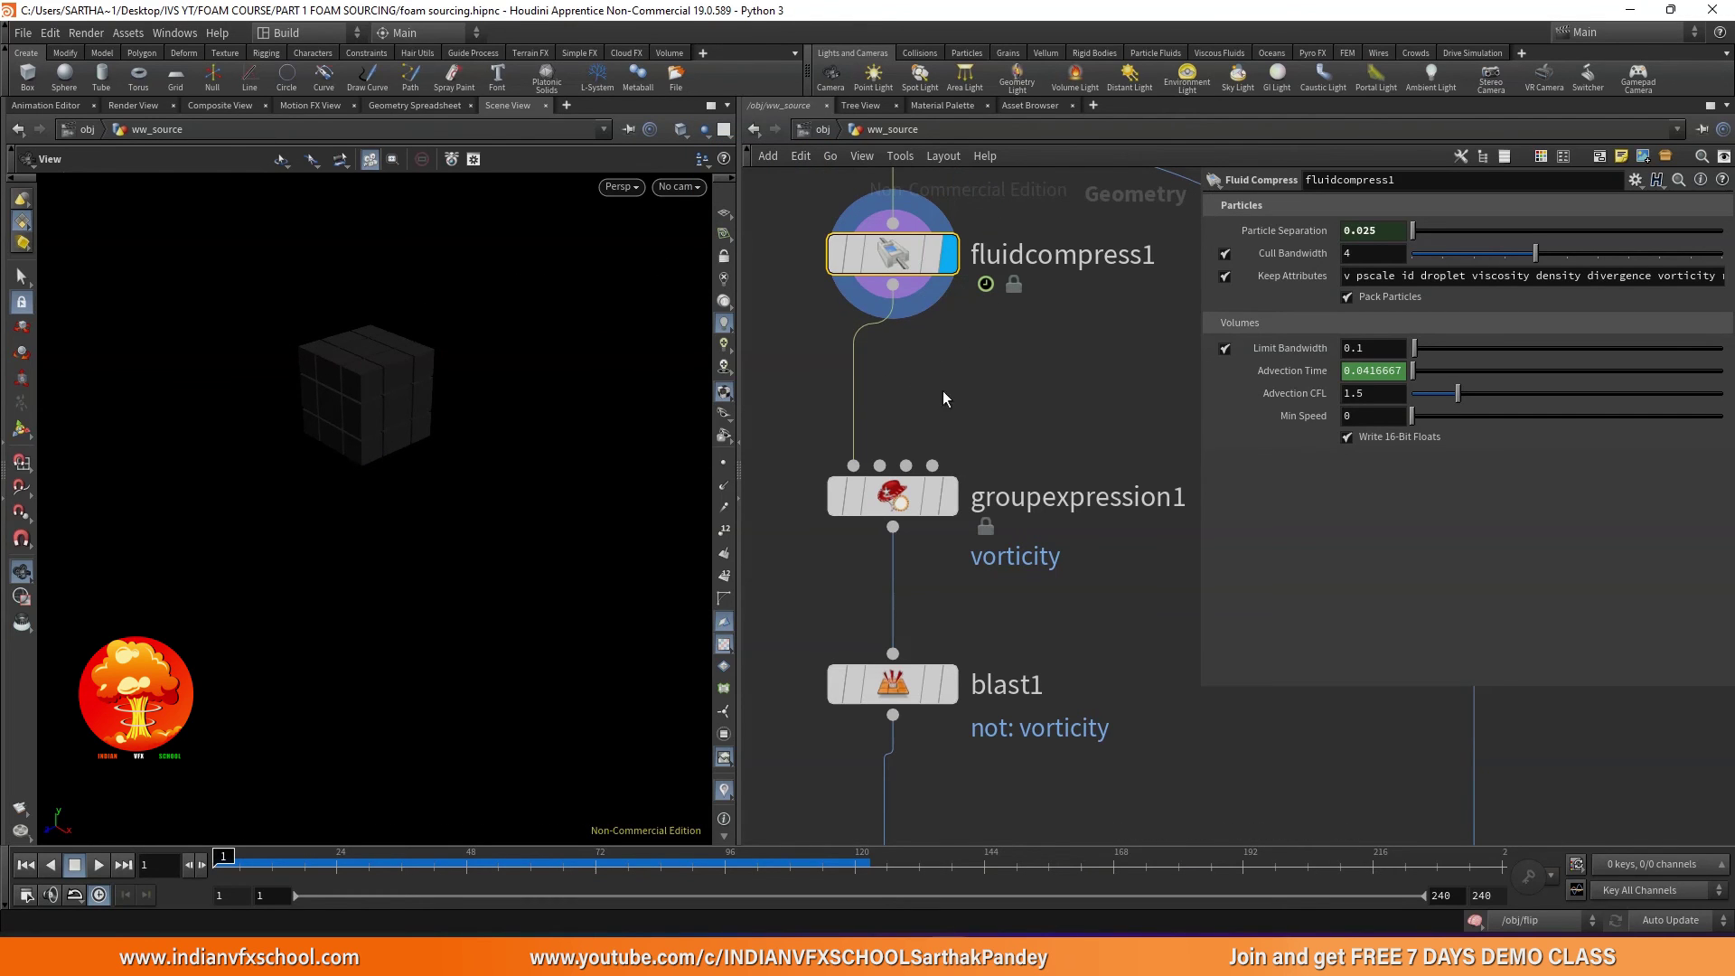
pyautogui.moveTo(941, 398); pyautogui.dragTo(937, 310, button='middle')
pyautogui.click(883, 422)
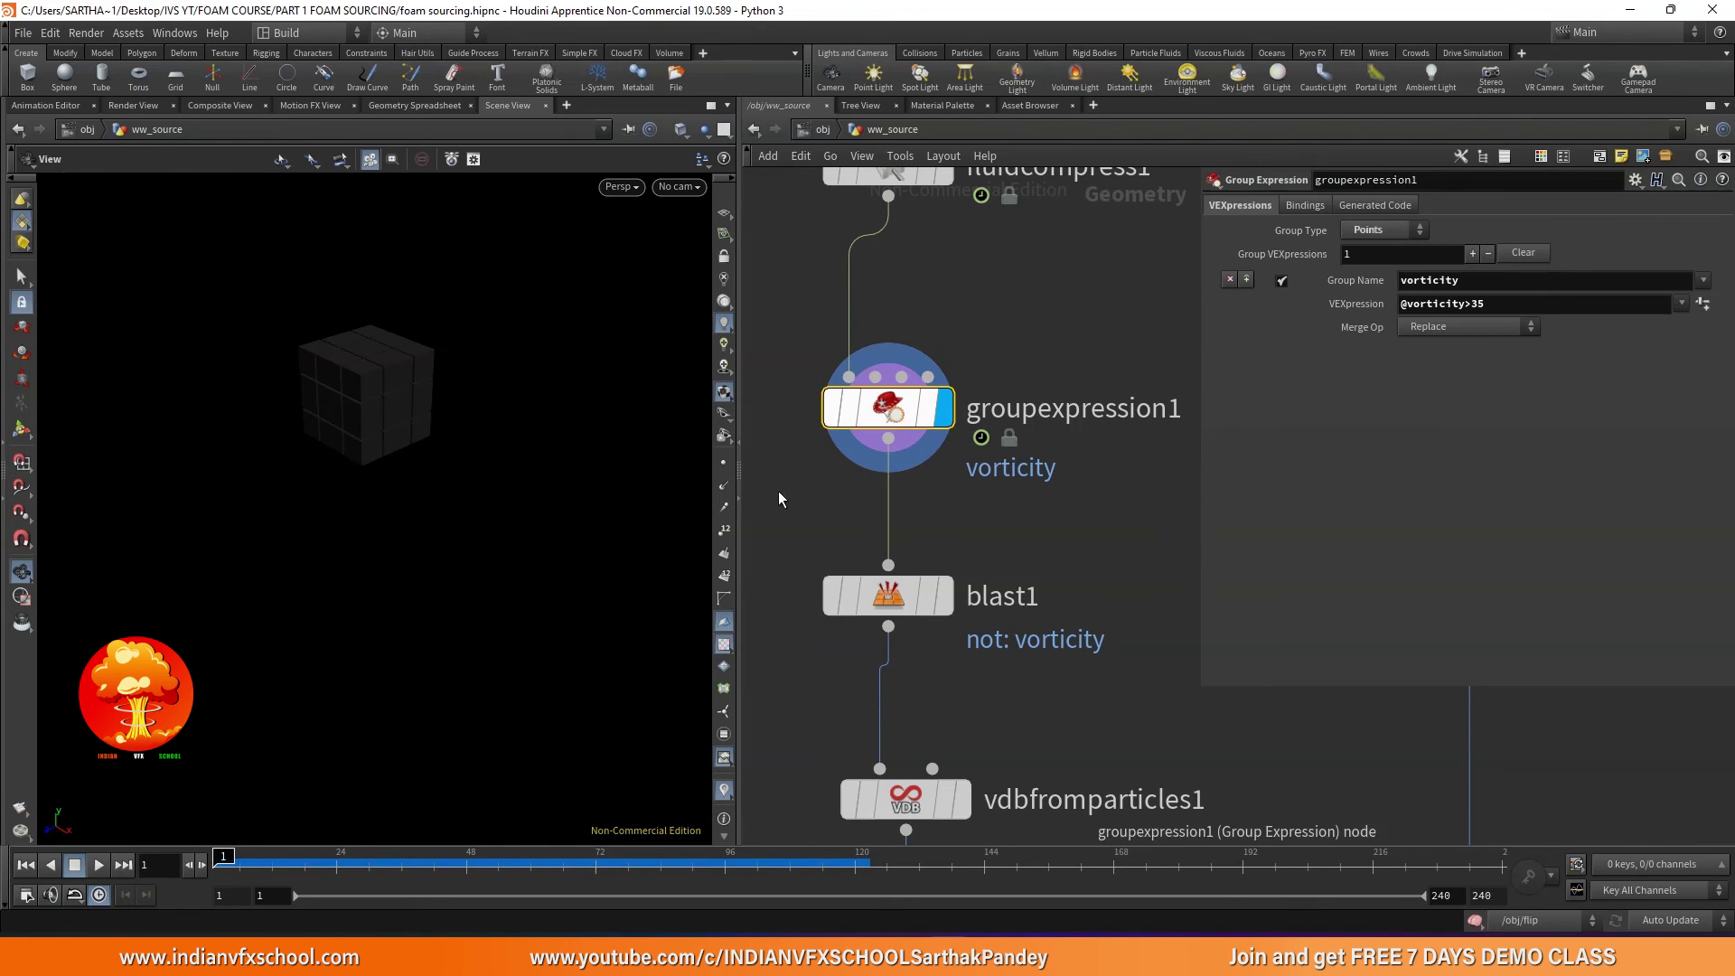
# - Scrub to frame 36 and preview the blast1 and vdbfromparticles1 results
pyautogui.moveTo(325, 873); pyautogui.dragTo(400, 880)
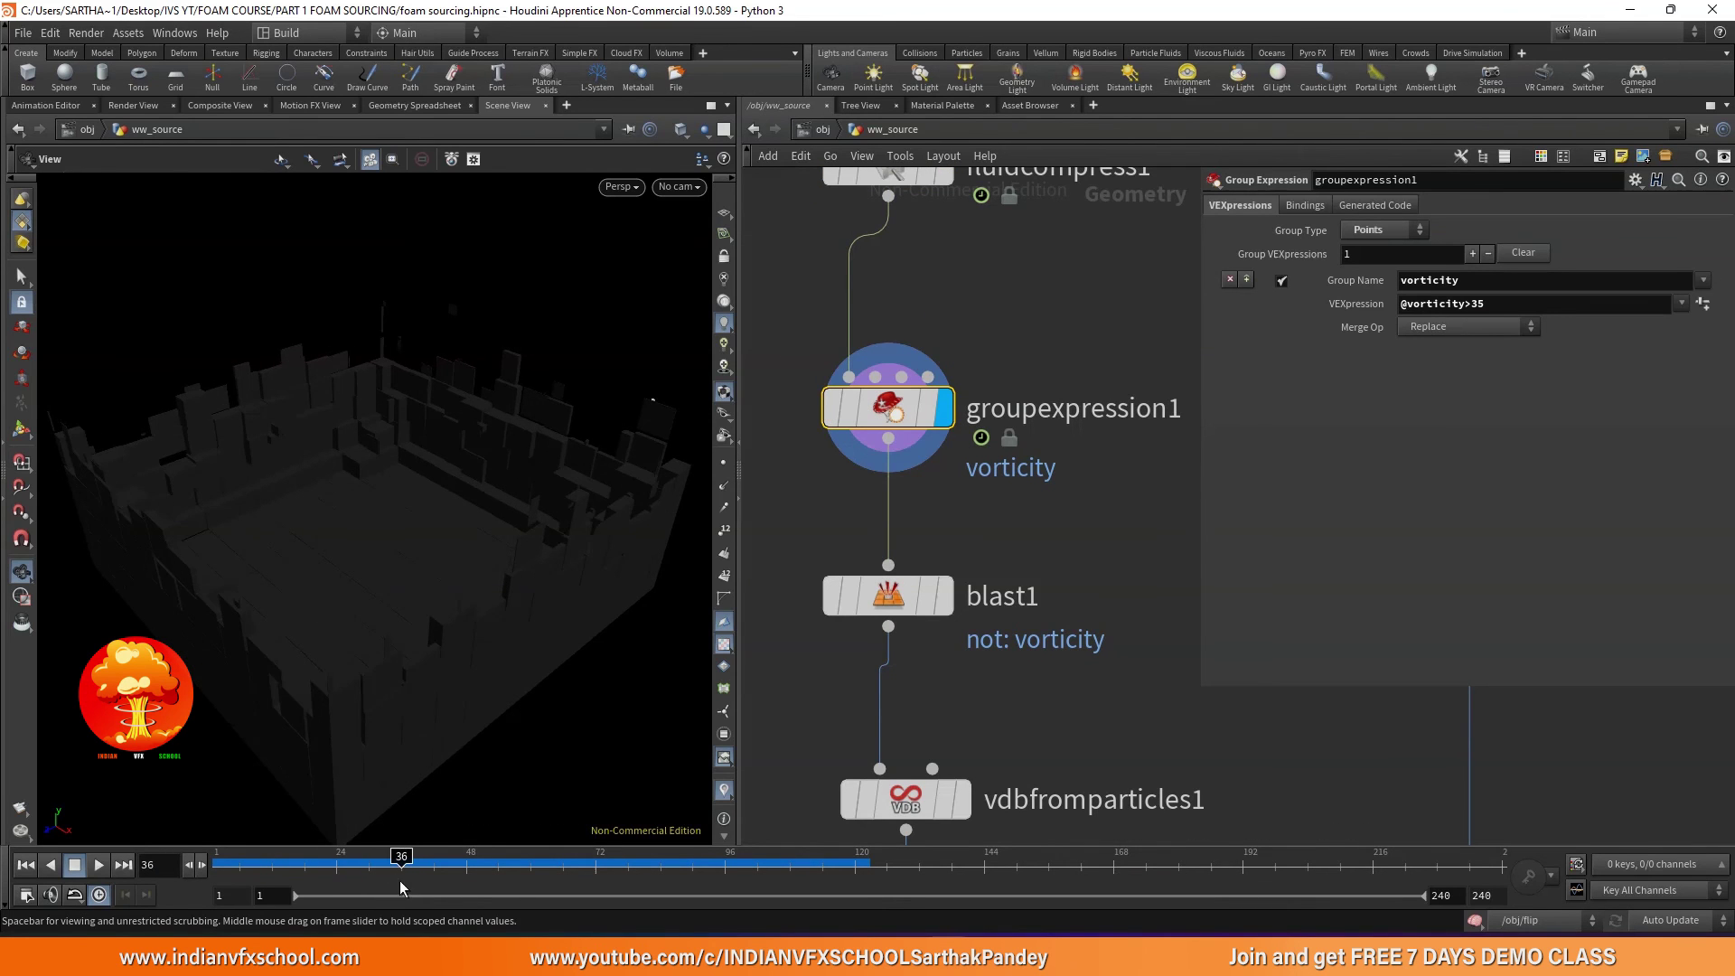
pyautogui.scroll(-1, 984, 633)
pyautogui.moveTo(947, 621); pyautogui.dragTo(960, 480, button='middle')
pyautogui.scroll(2, 961, 478)
pyautogui.click(965, 467)
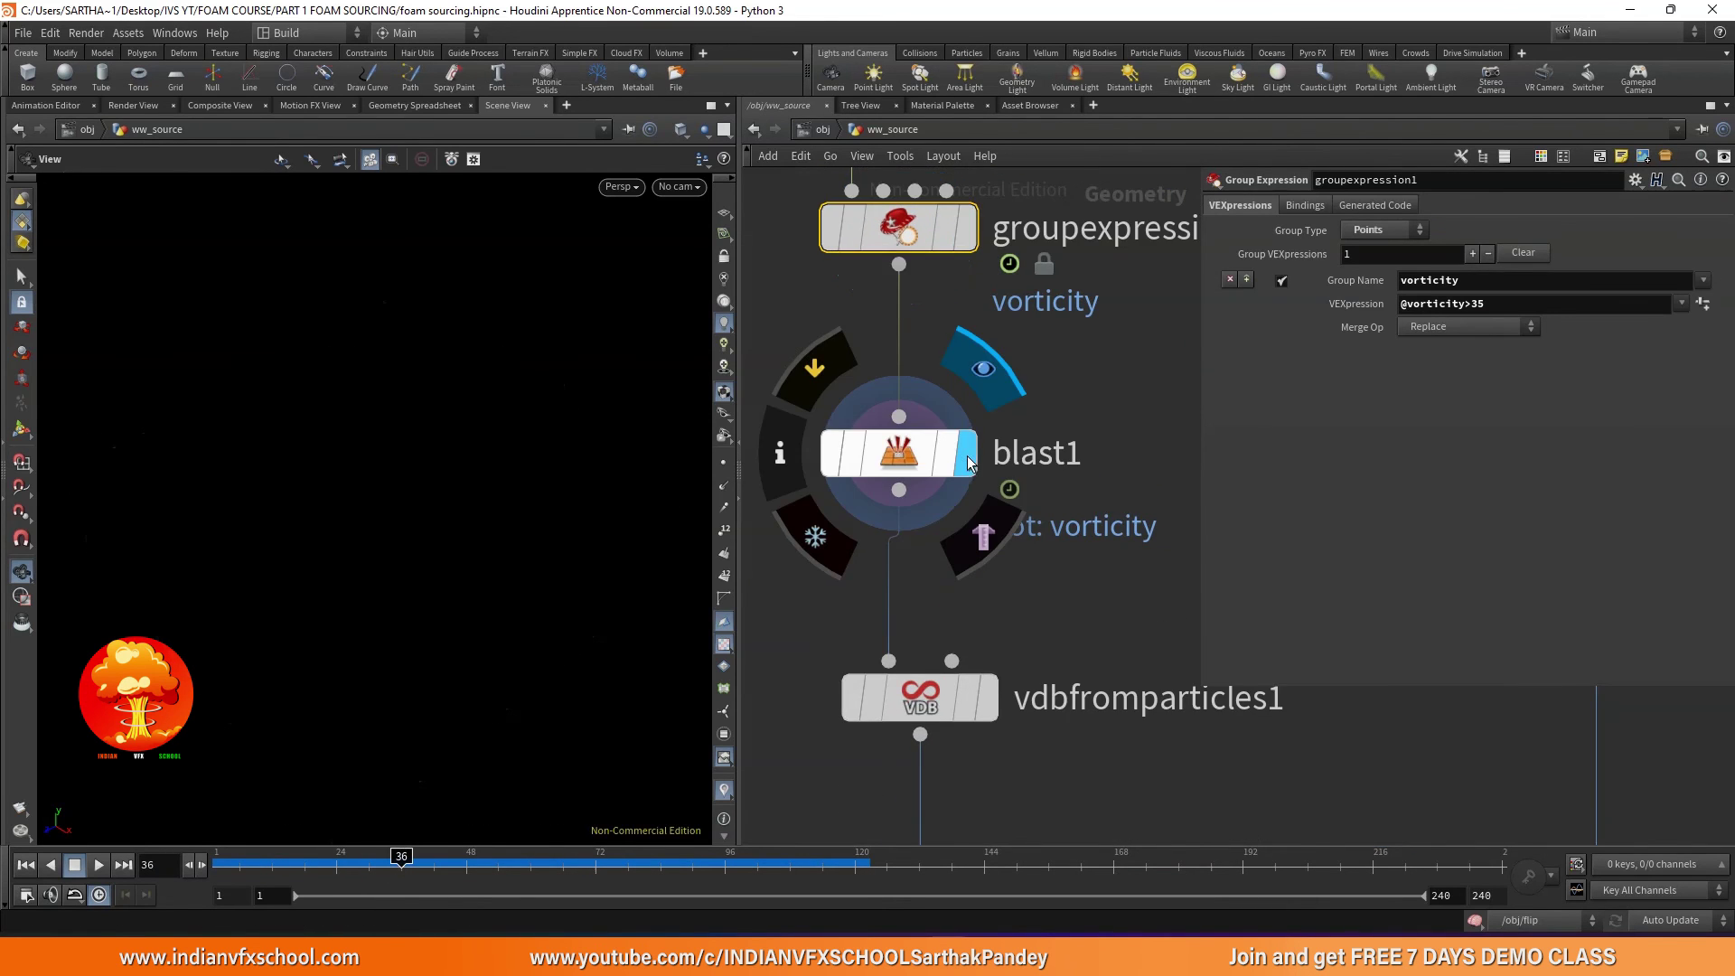
pyautogui.moveTo(998, 593); pyautogui.dragTo(997, 499, button='middle')
pyautogui.click(987, 601)
pyautogui.scroll(-2, 995, 506)
pyautogui.moveTo(1029, 437); pyautogui.dragTo(1032, 652, button='middle')
pyautogui.scroll(1, 962, 366)
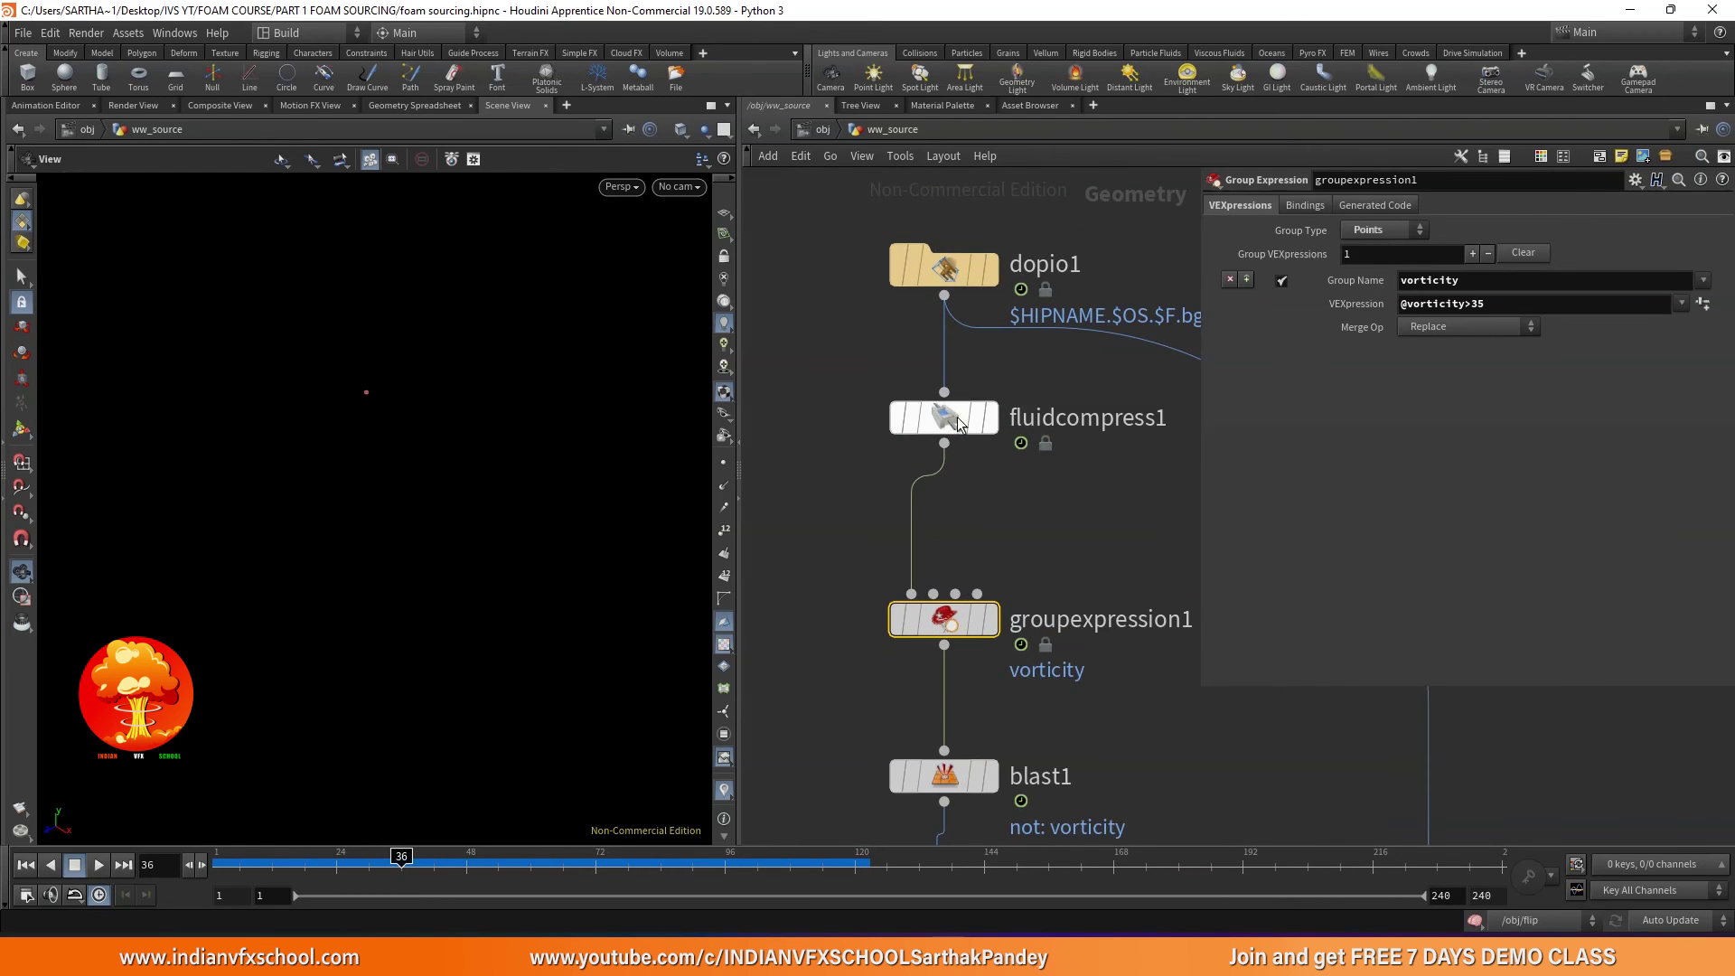
pyautogui.scroll(-3, 955, 402)
# - Shift four nodes down and add an Unpack node between fluidcompress1 and groupexpression1
pyautogui.moveTo(863, 729); pyautogui.dragTo(892, 466)
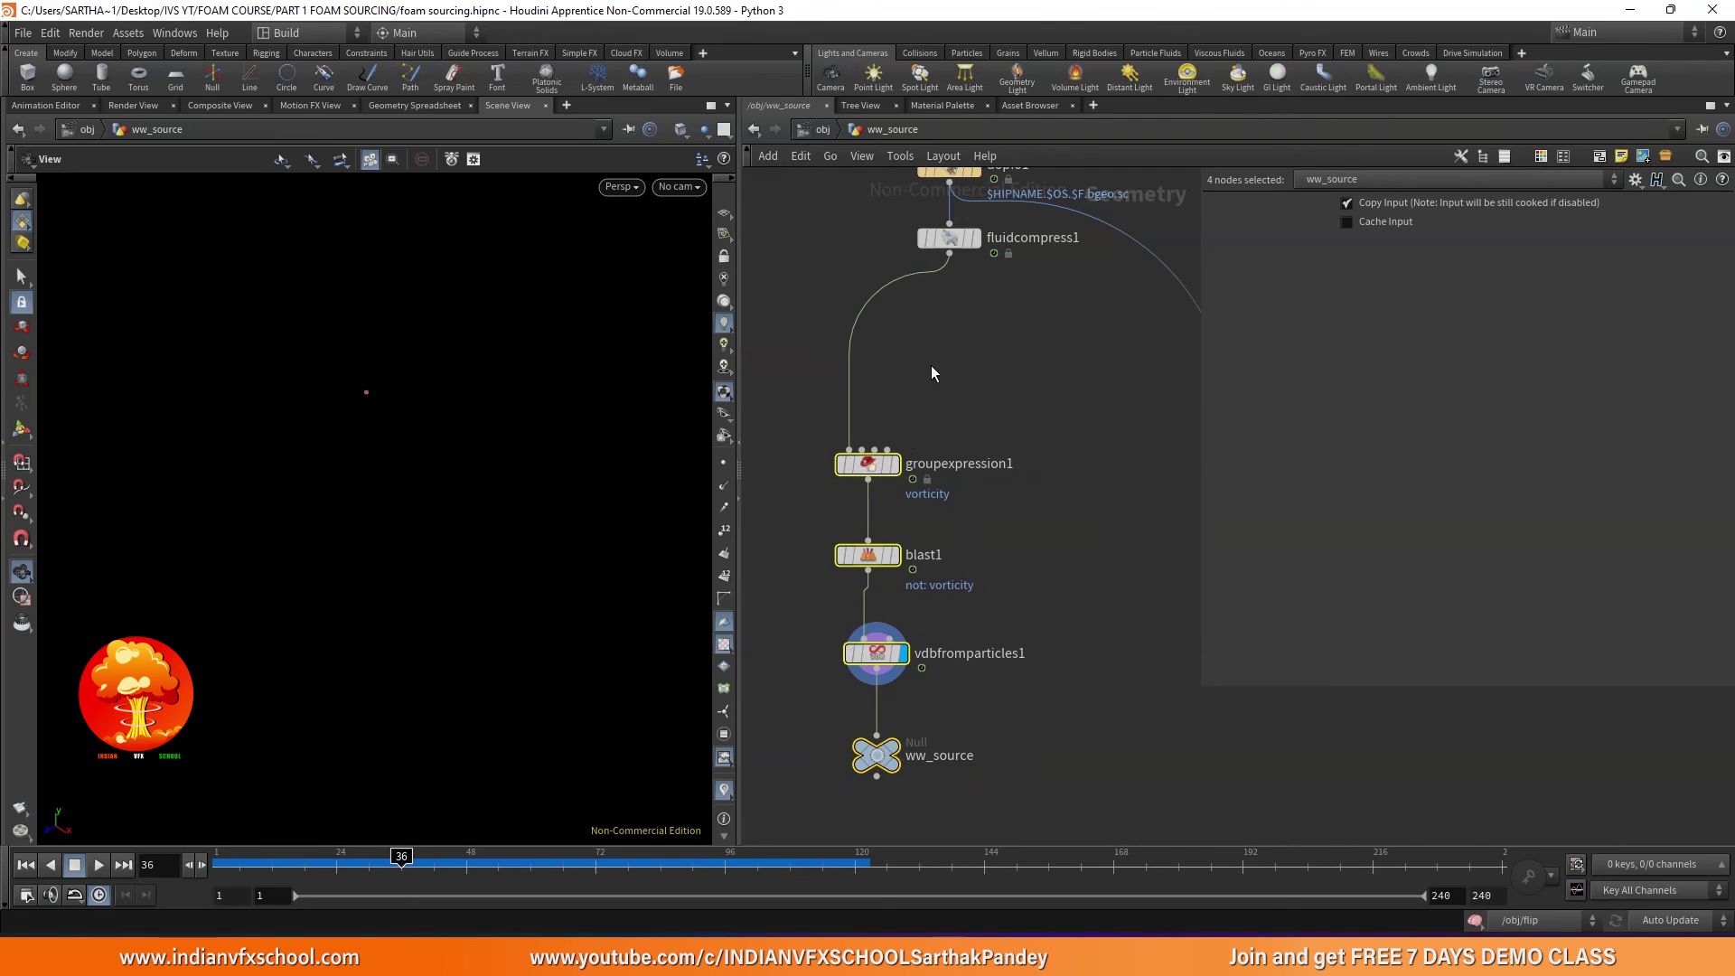
pyautogui.click(930, 365)
pyautogui.scroll(2, 897, 367)
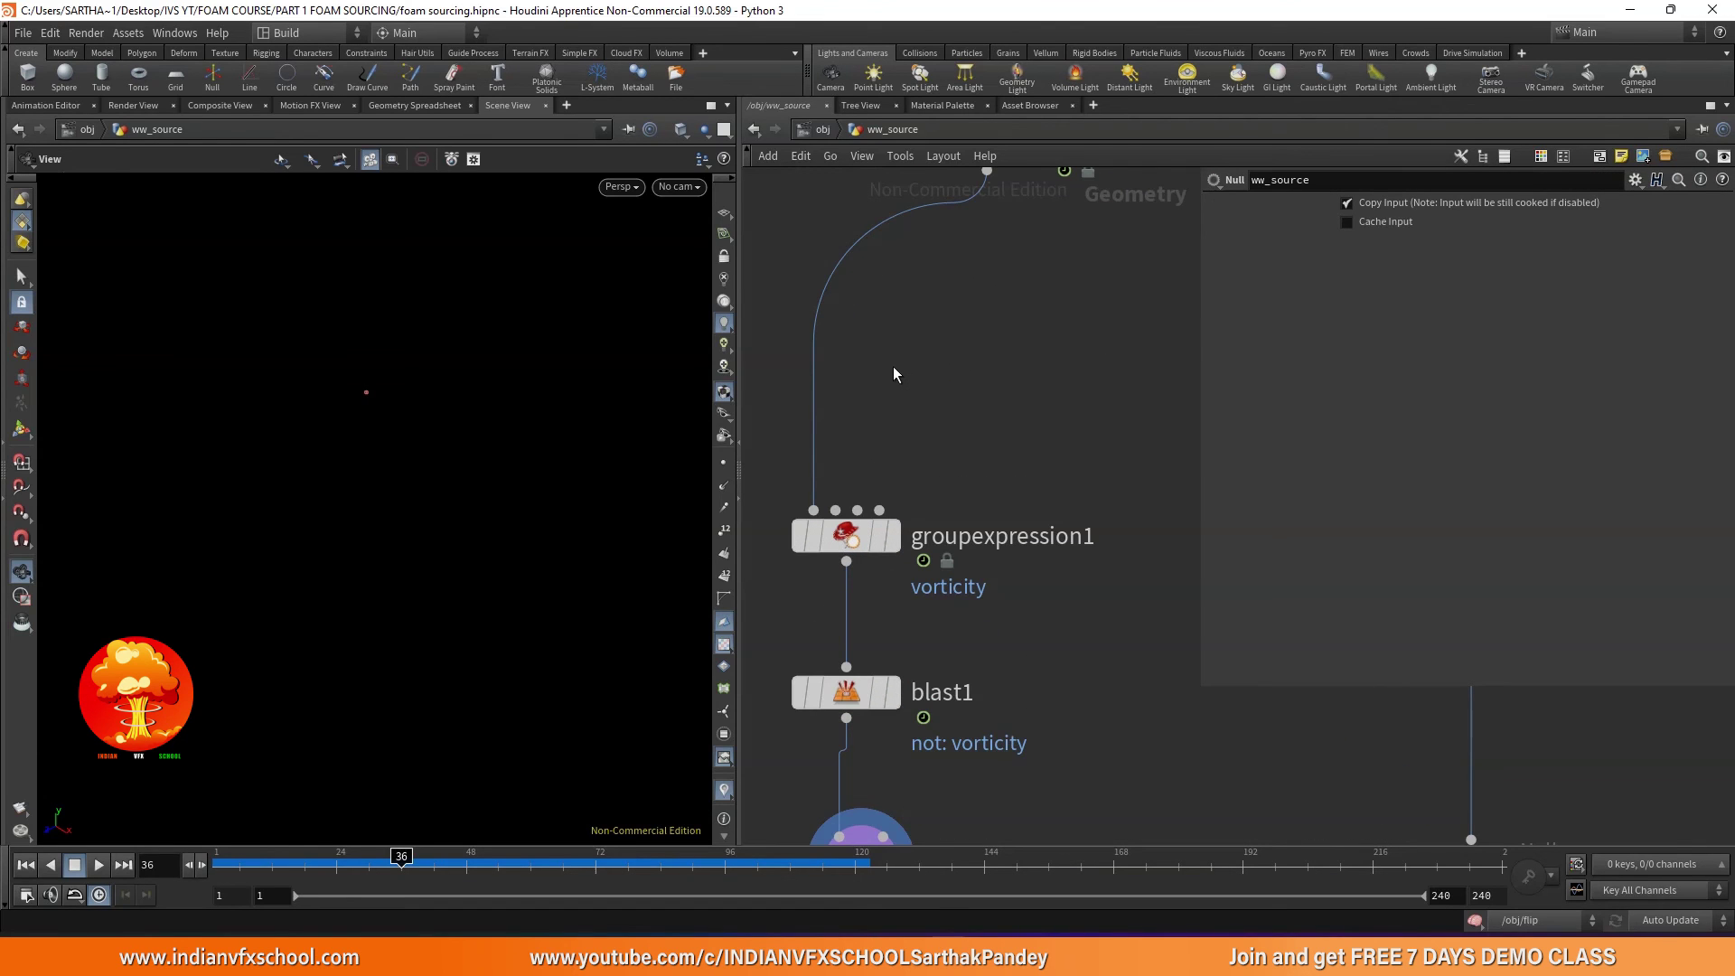
pyautogui.press('Tab')
pyautogui.write('unp')
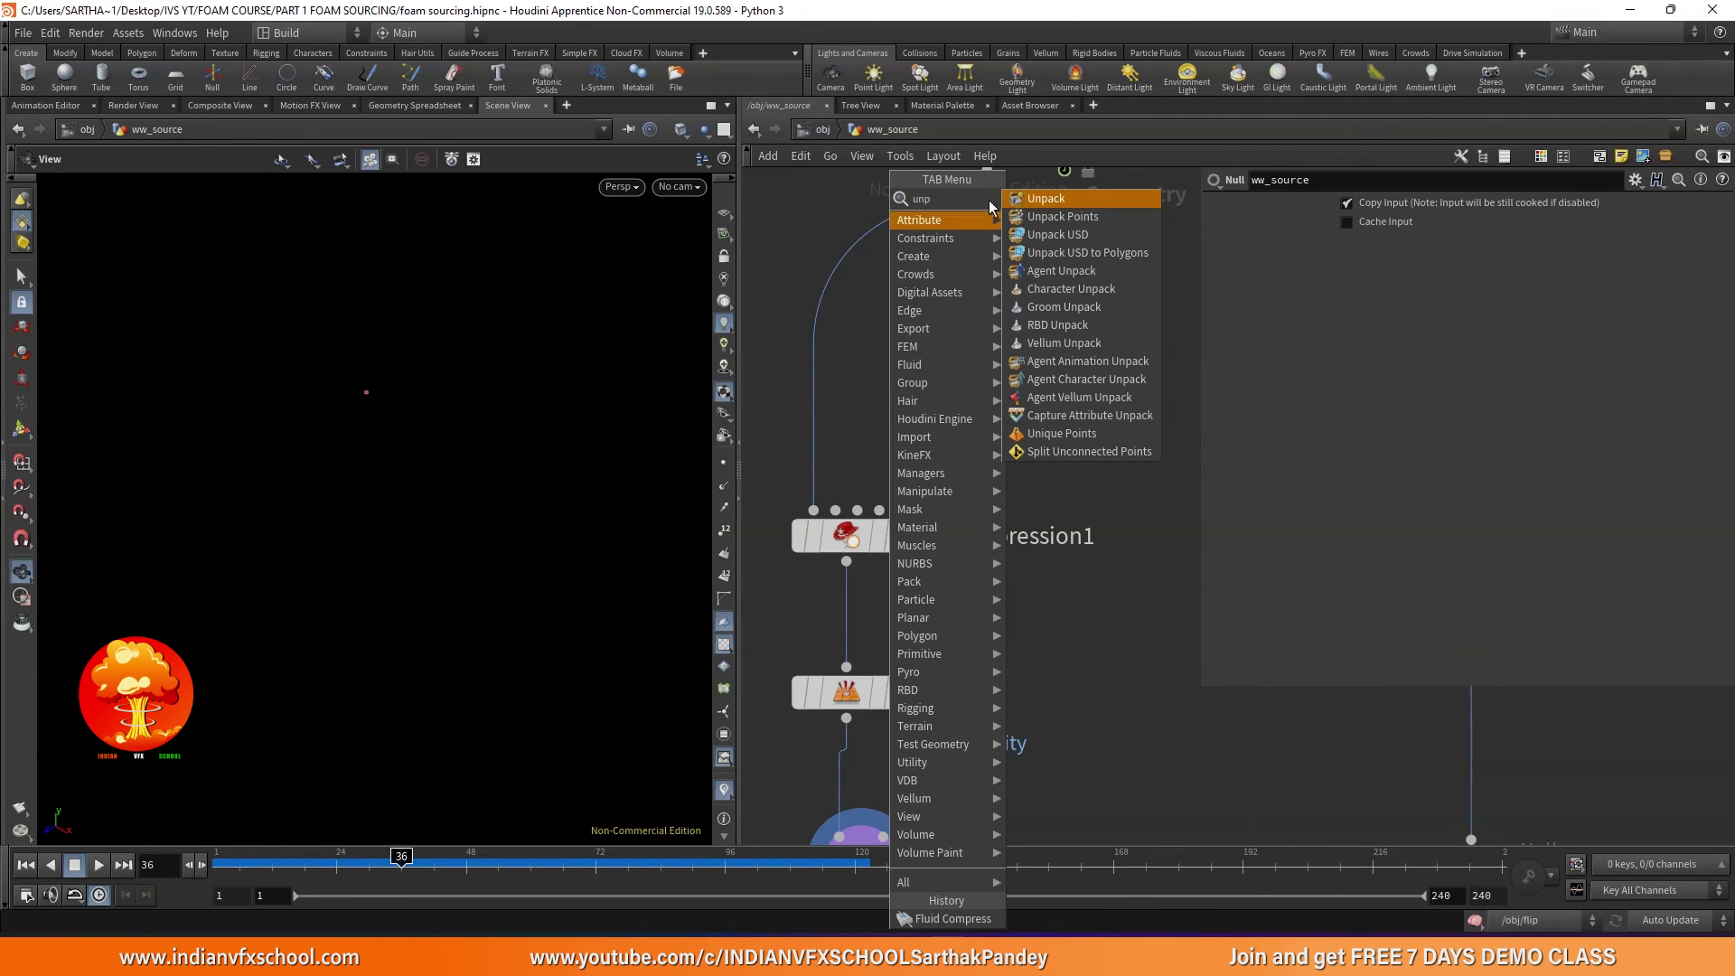
pyautogui.press('Return')
pyautogui.click(804, 412)
pyautogui.moveTo(814, 413); pyautogui.dragTo(848, 415)
# - Set the display flag on unpack1 to show the unpacked particles
pyautogui.click(894, 536)
pyautogui.click(864, 539)
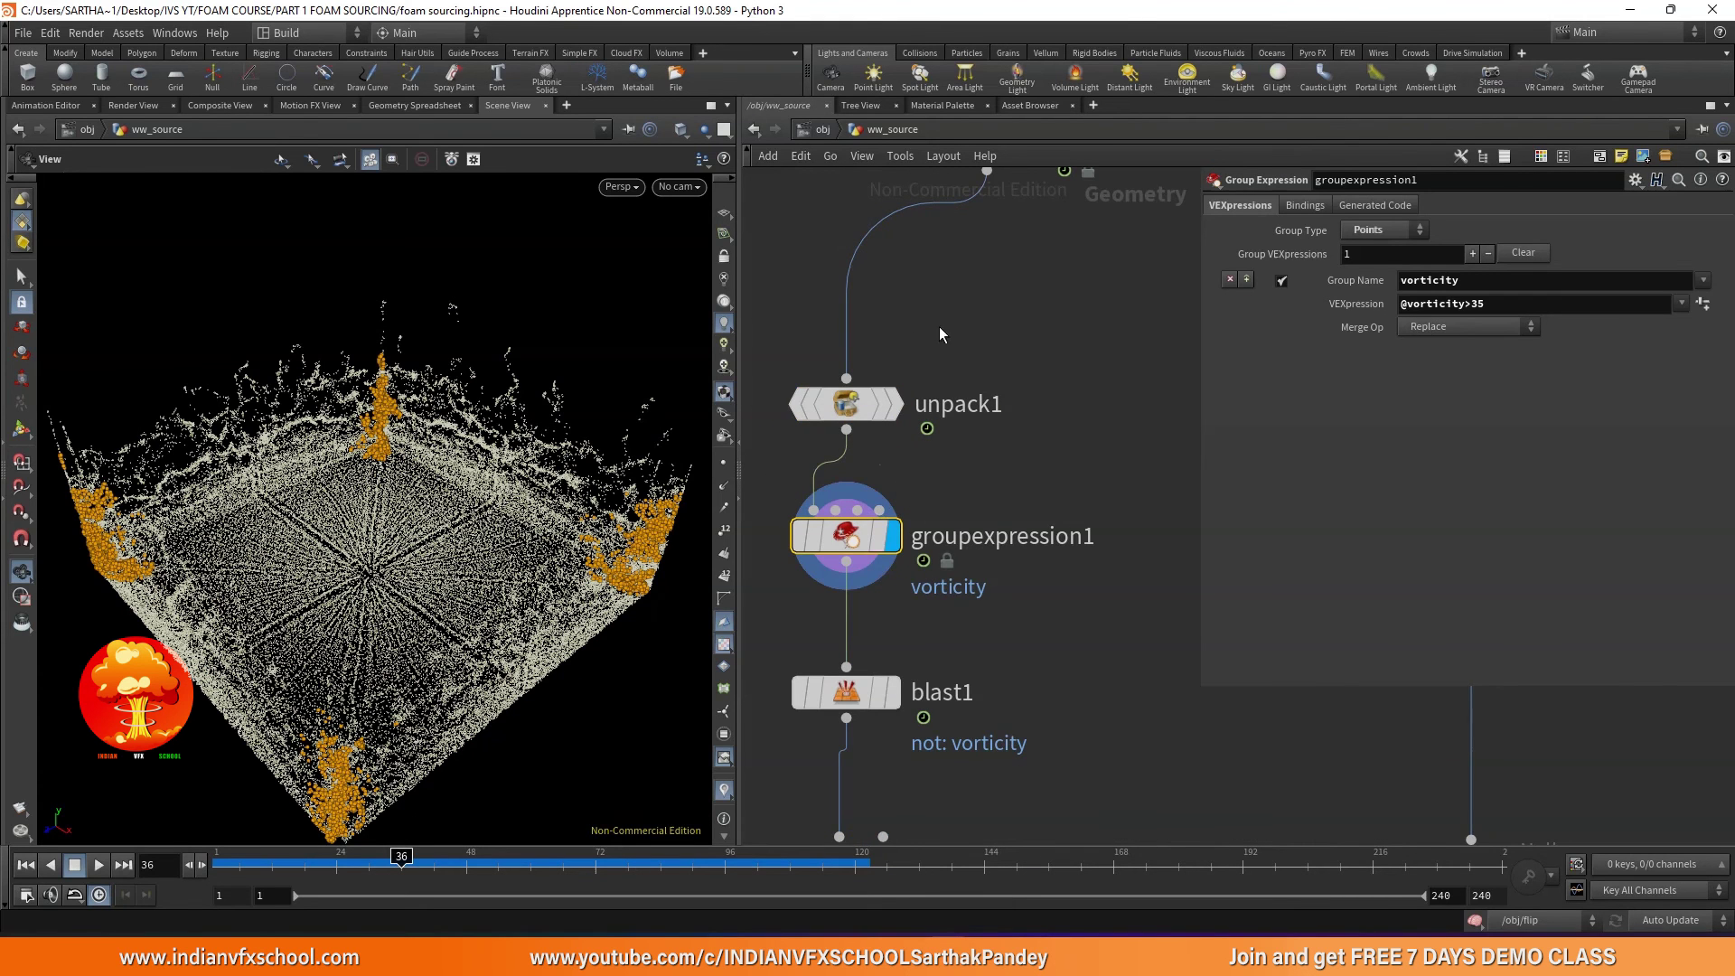
pyautogui.moveTo(940, 335); pyautogui.dragTo(914, 484, button='middle')
pyautogui.moveTo(793, 490)
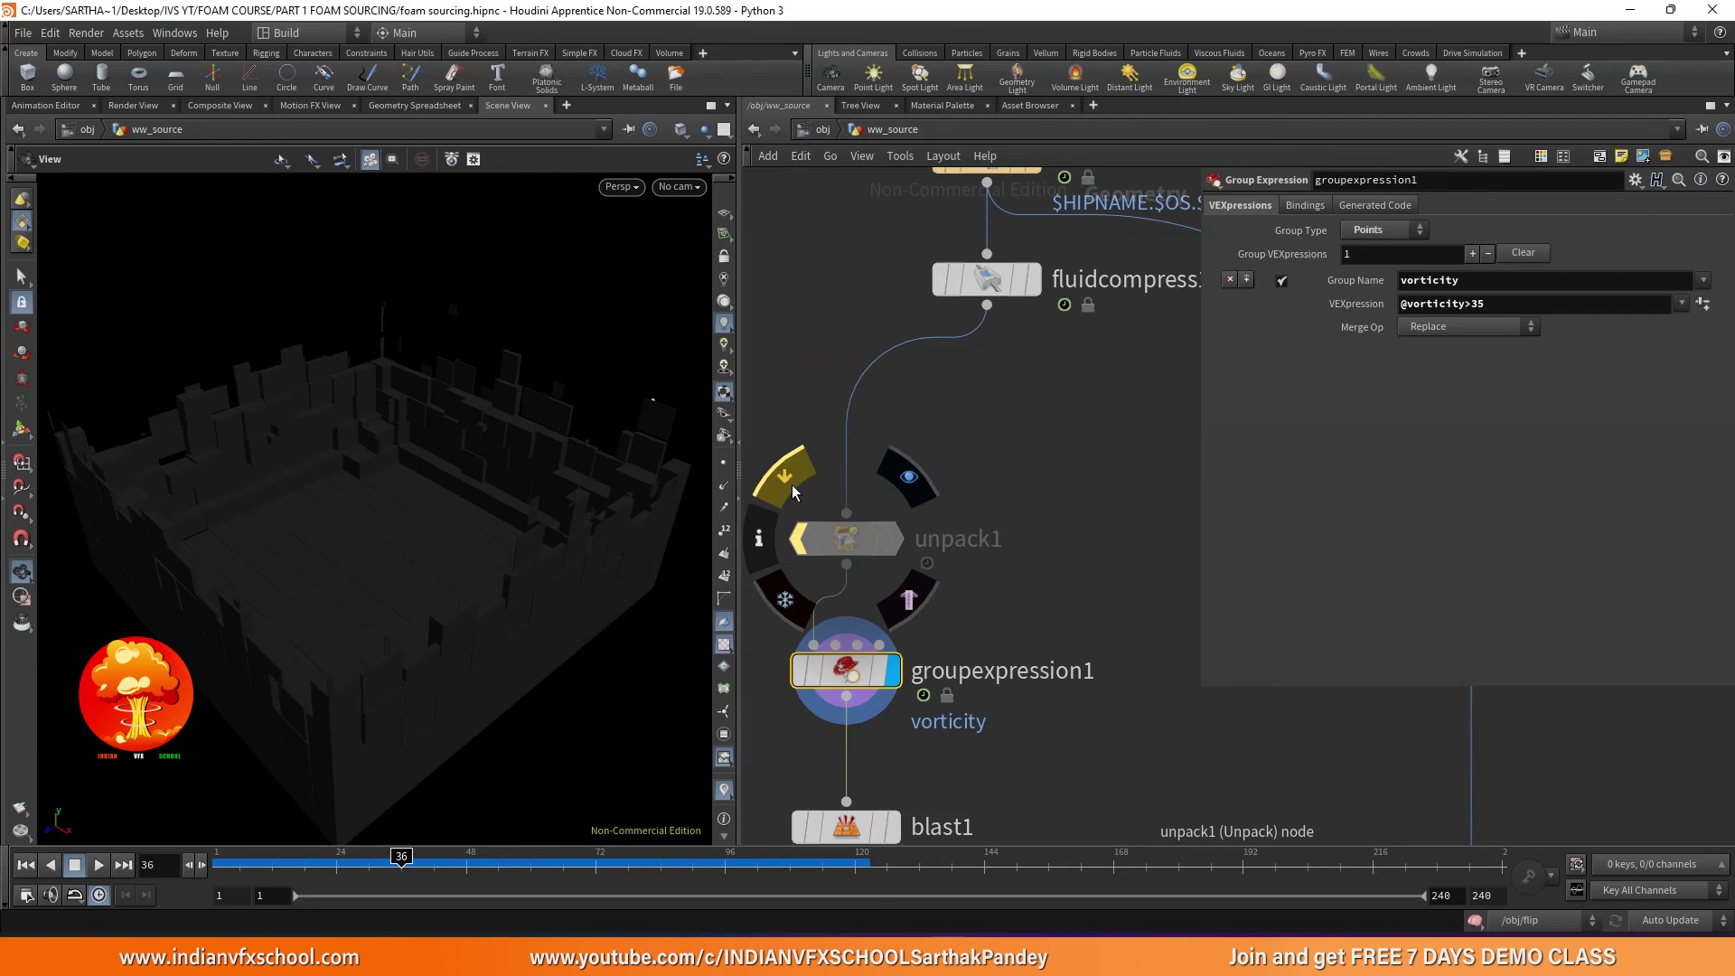
pyautogui.click(793, 491)
pyautogui.scroll(-4, 904, 458)
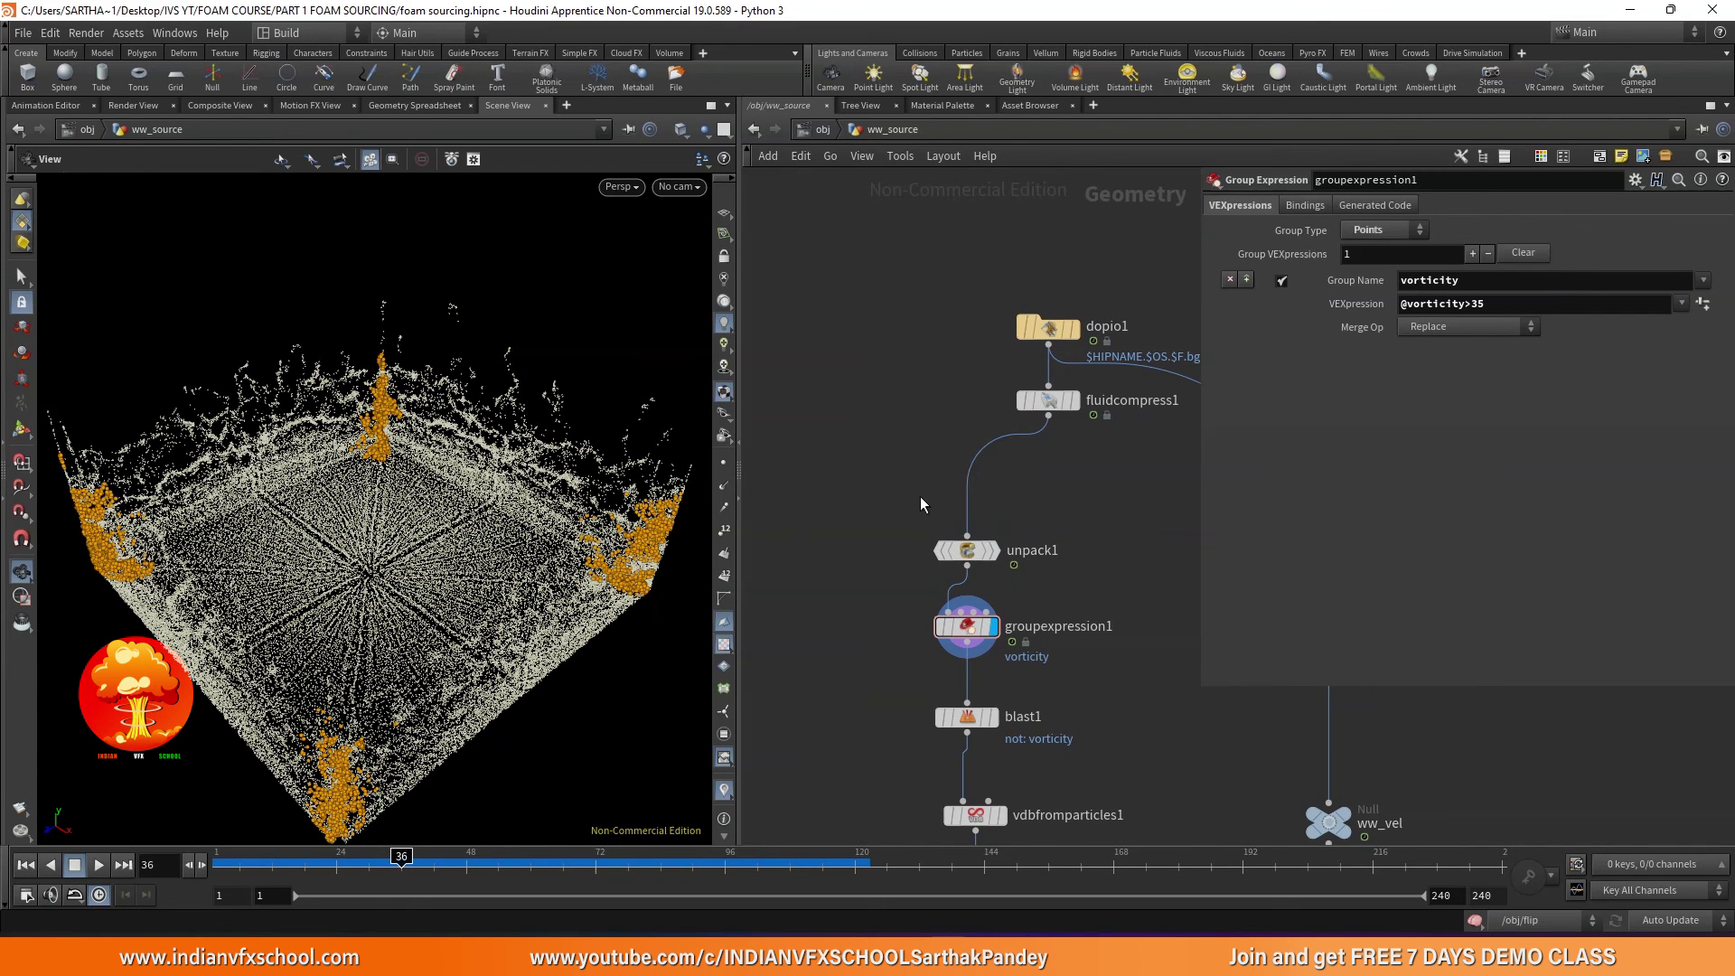
# - Add a trial Whitewater Source node fed from fluidcompress1 and look inside it
pyautogui.press('Tab')
pyautogui.write('w')
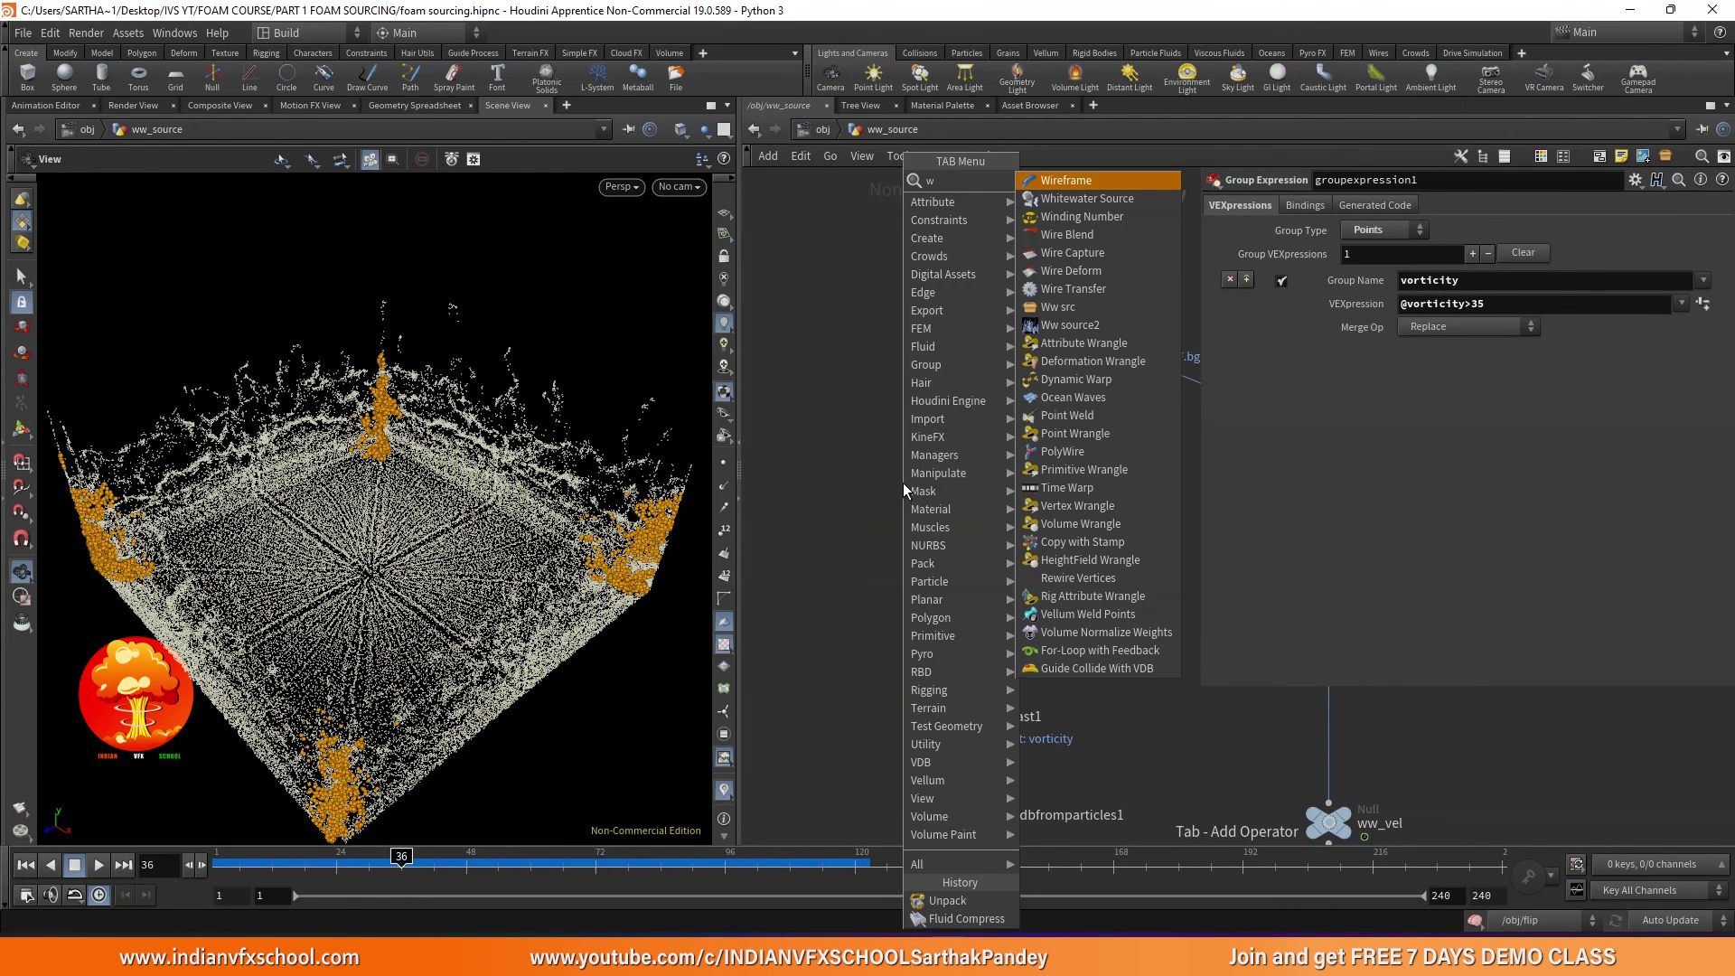
pyautogui.write('hiw')
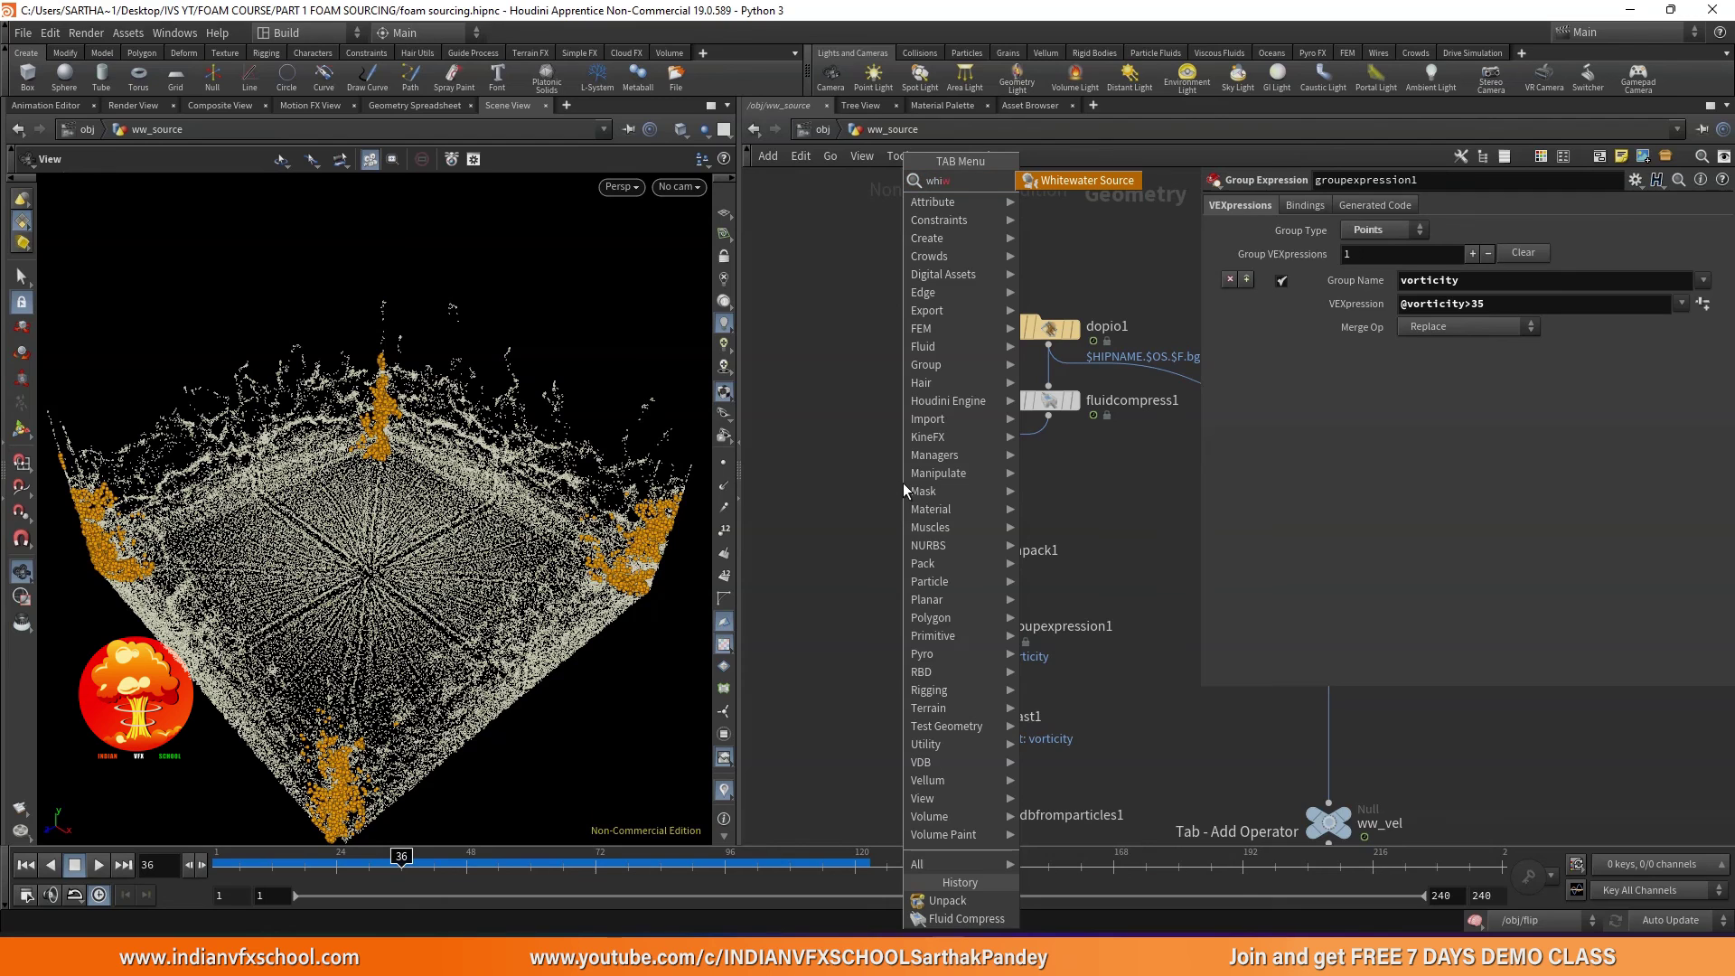
pyautogui.click(1075, 181)
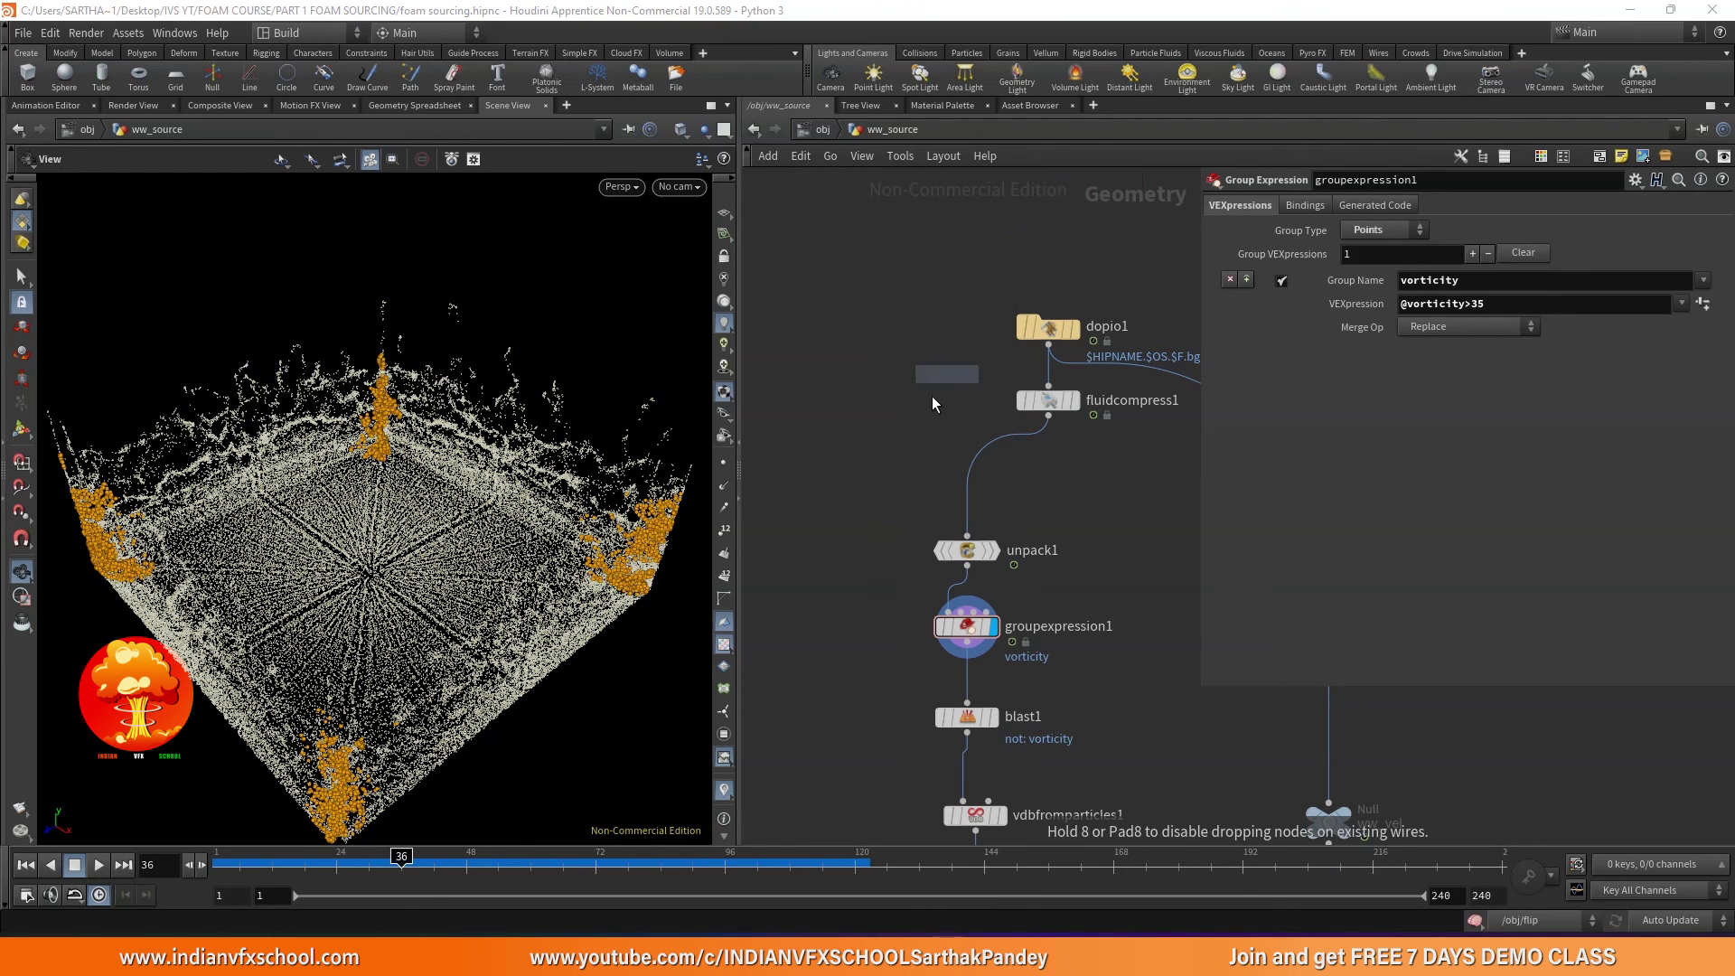
pyautogui.click(909, 466)
pyautogui.moveTo(1048, 416); pyautogui.dragTo(870, 447)
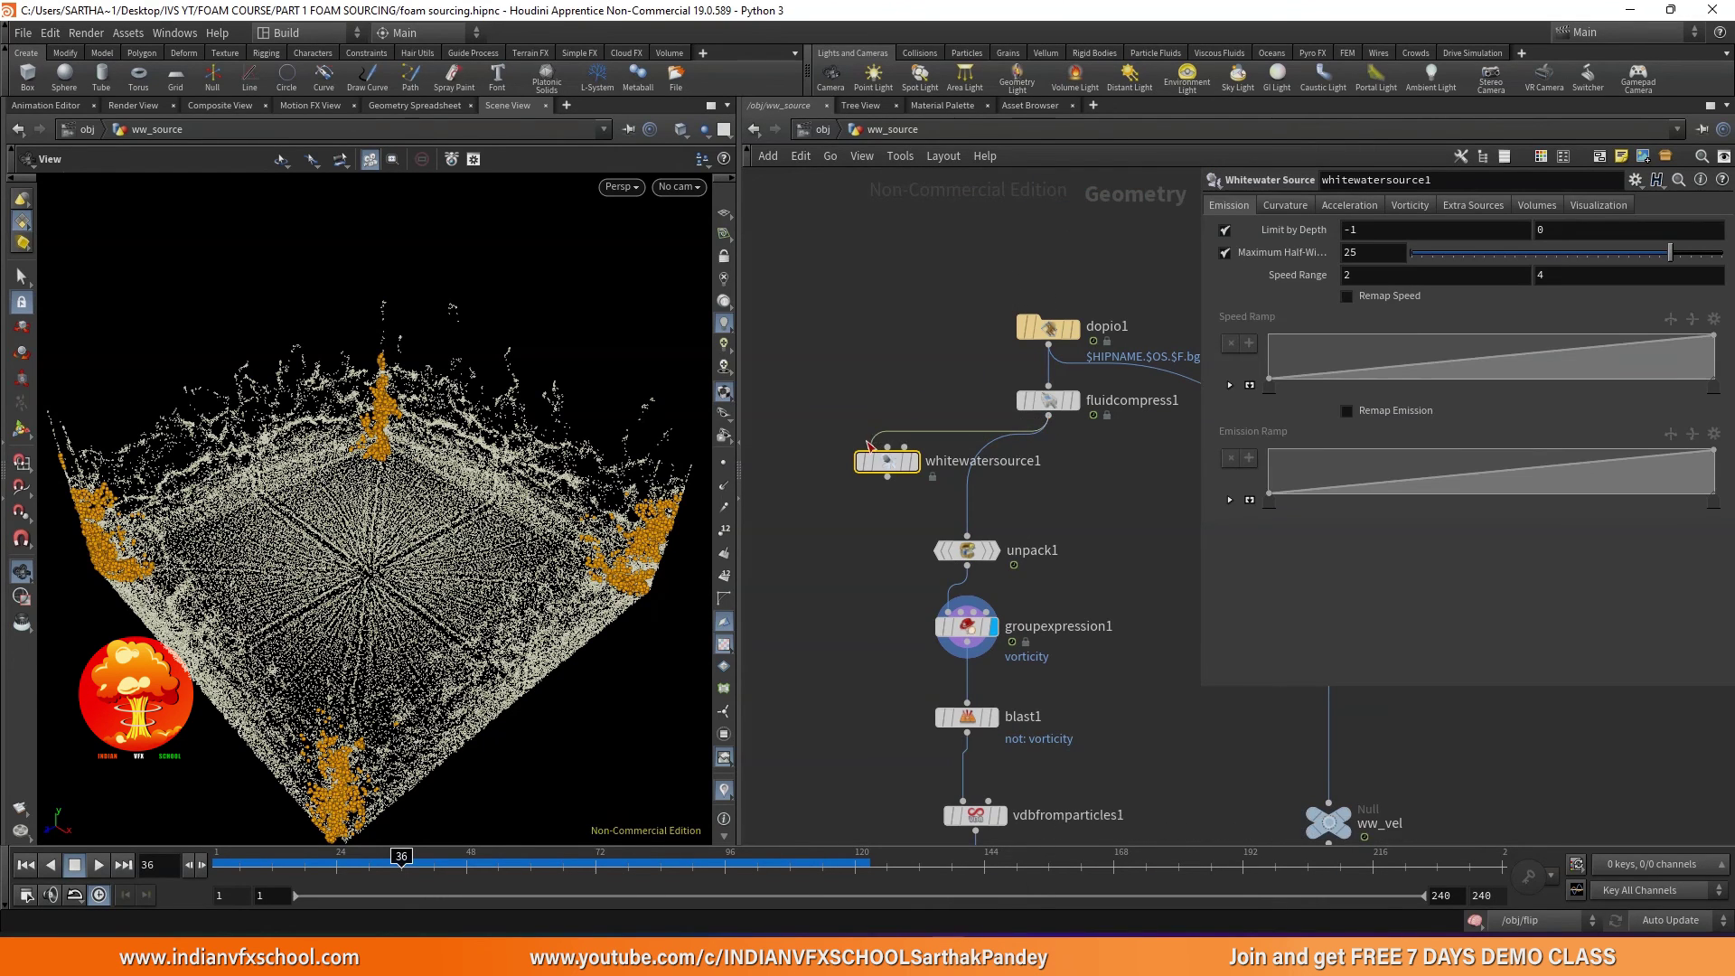
pyautogui.scroll(3, 884, 462)
pyautogui.doubleClick(882, 461)
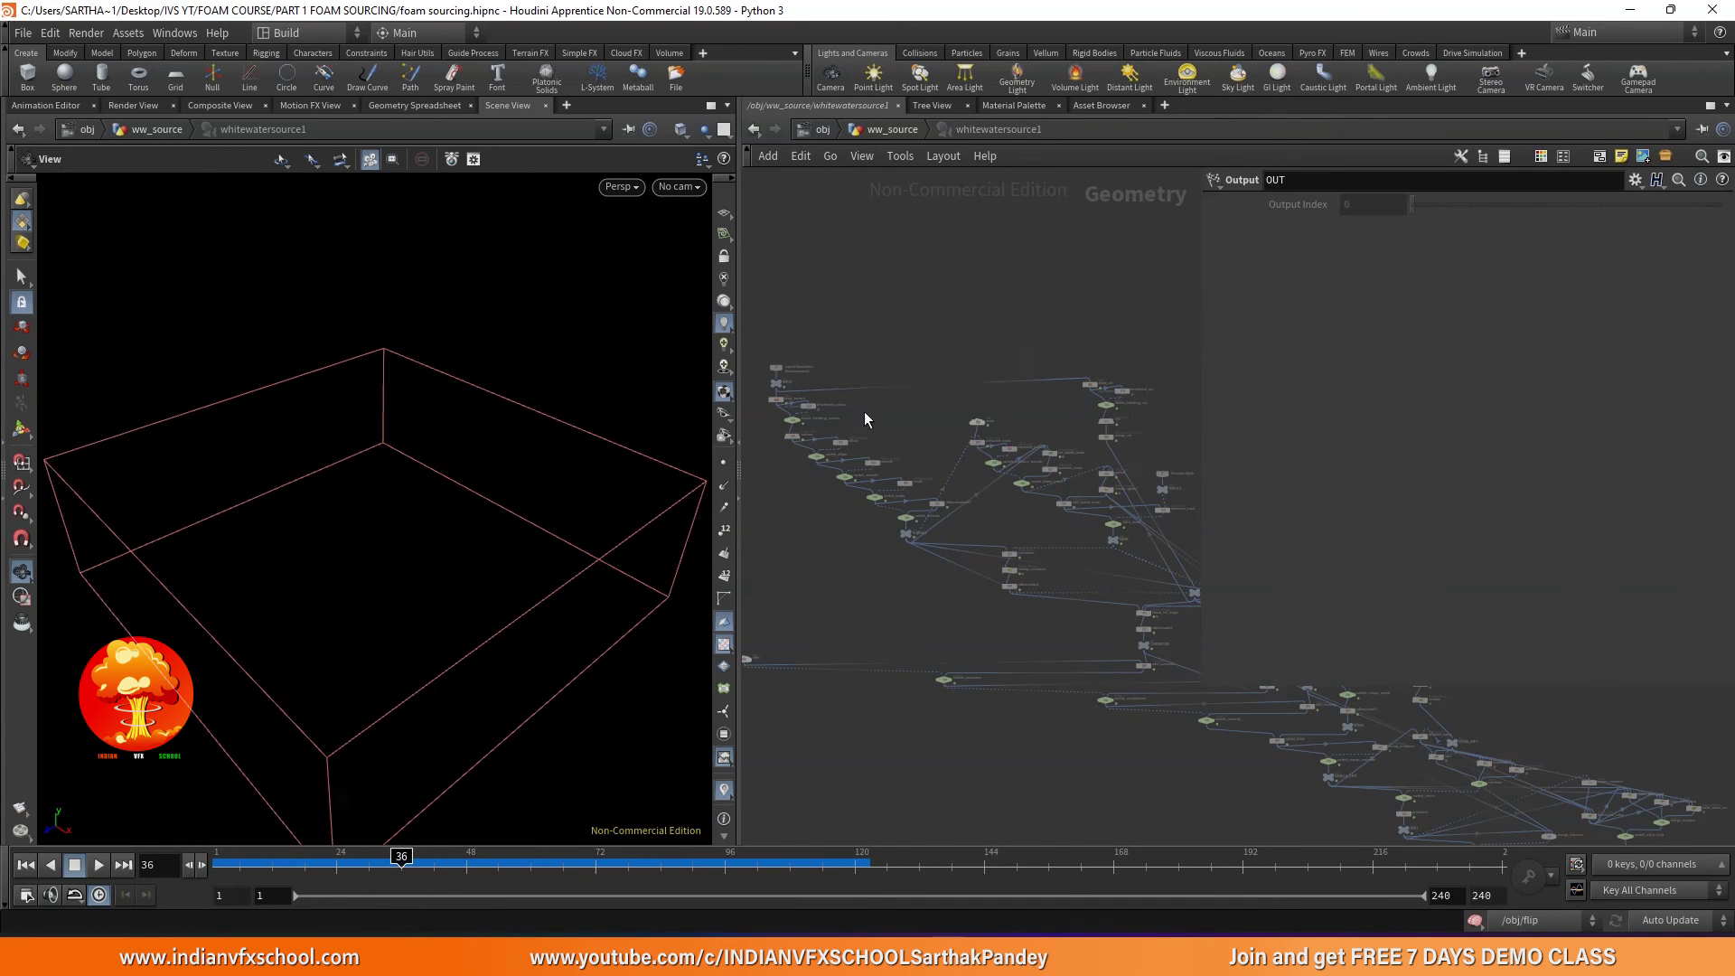
pyautogui.click(895, 133)
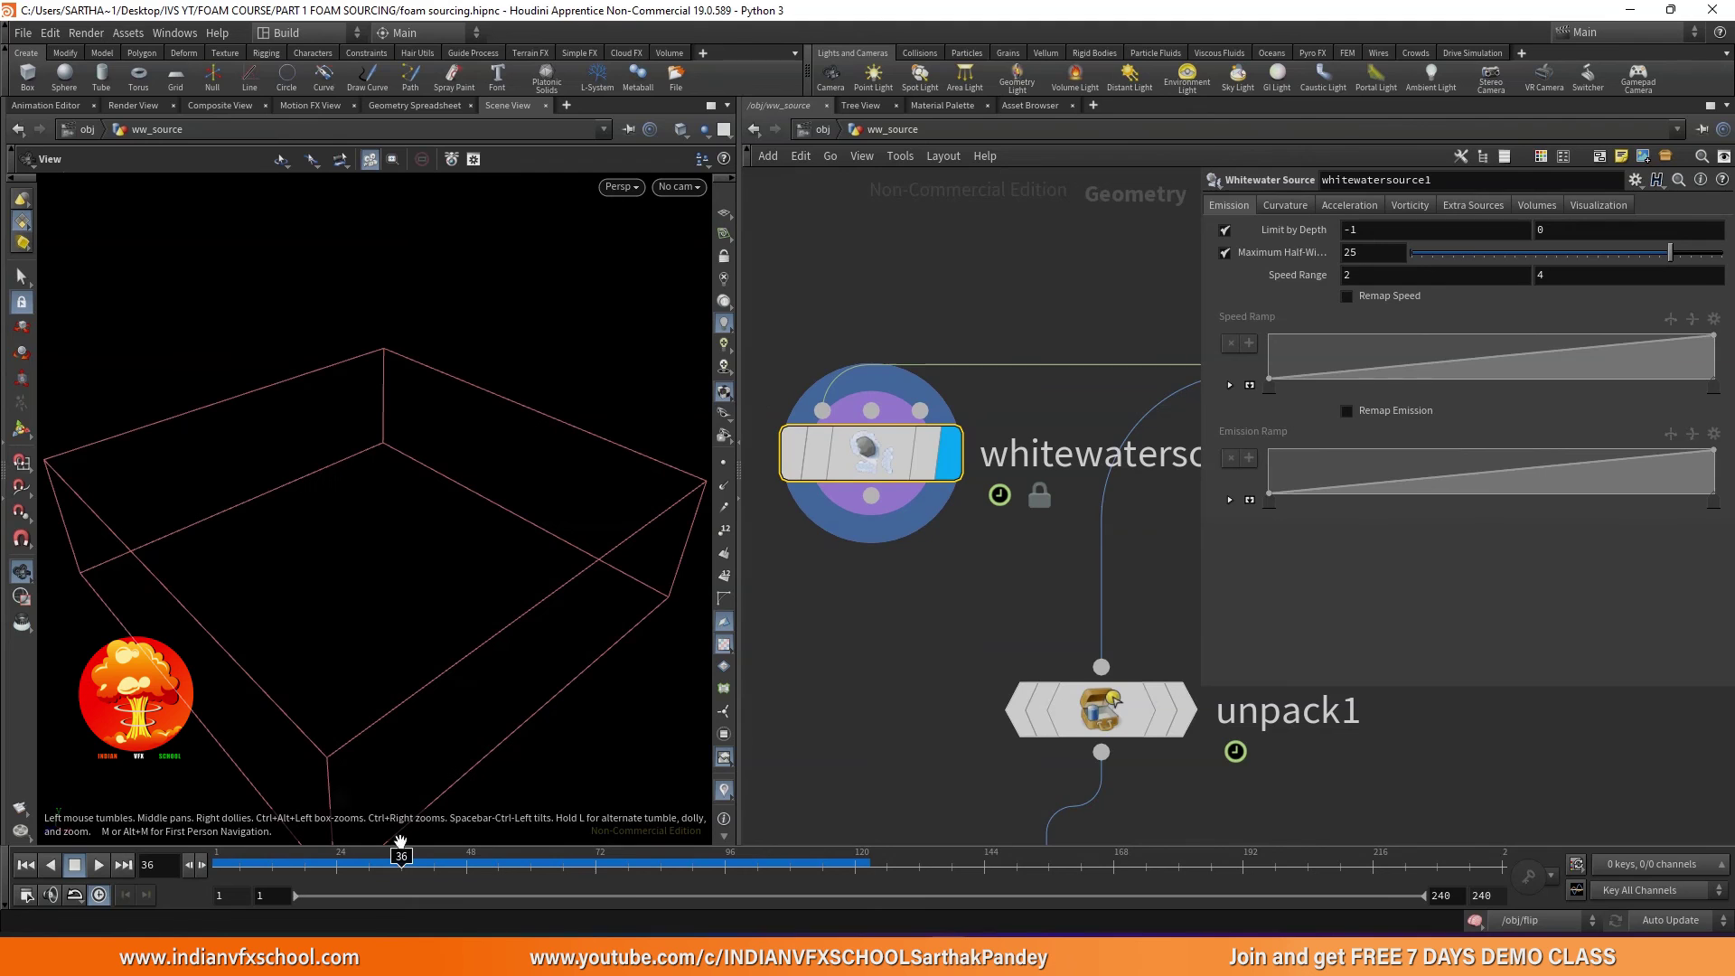
# - Jump to frame 54 and orbit the viewport to inspect the source bounding box
pyautogui.click(498, 873)
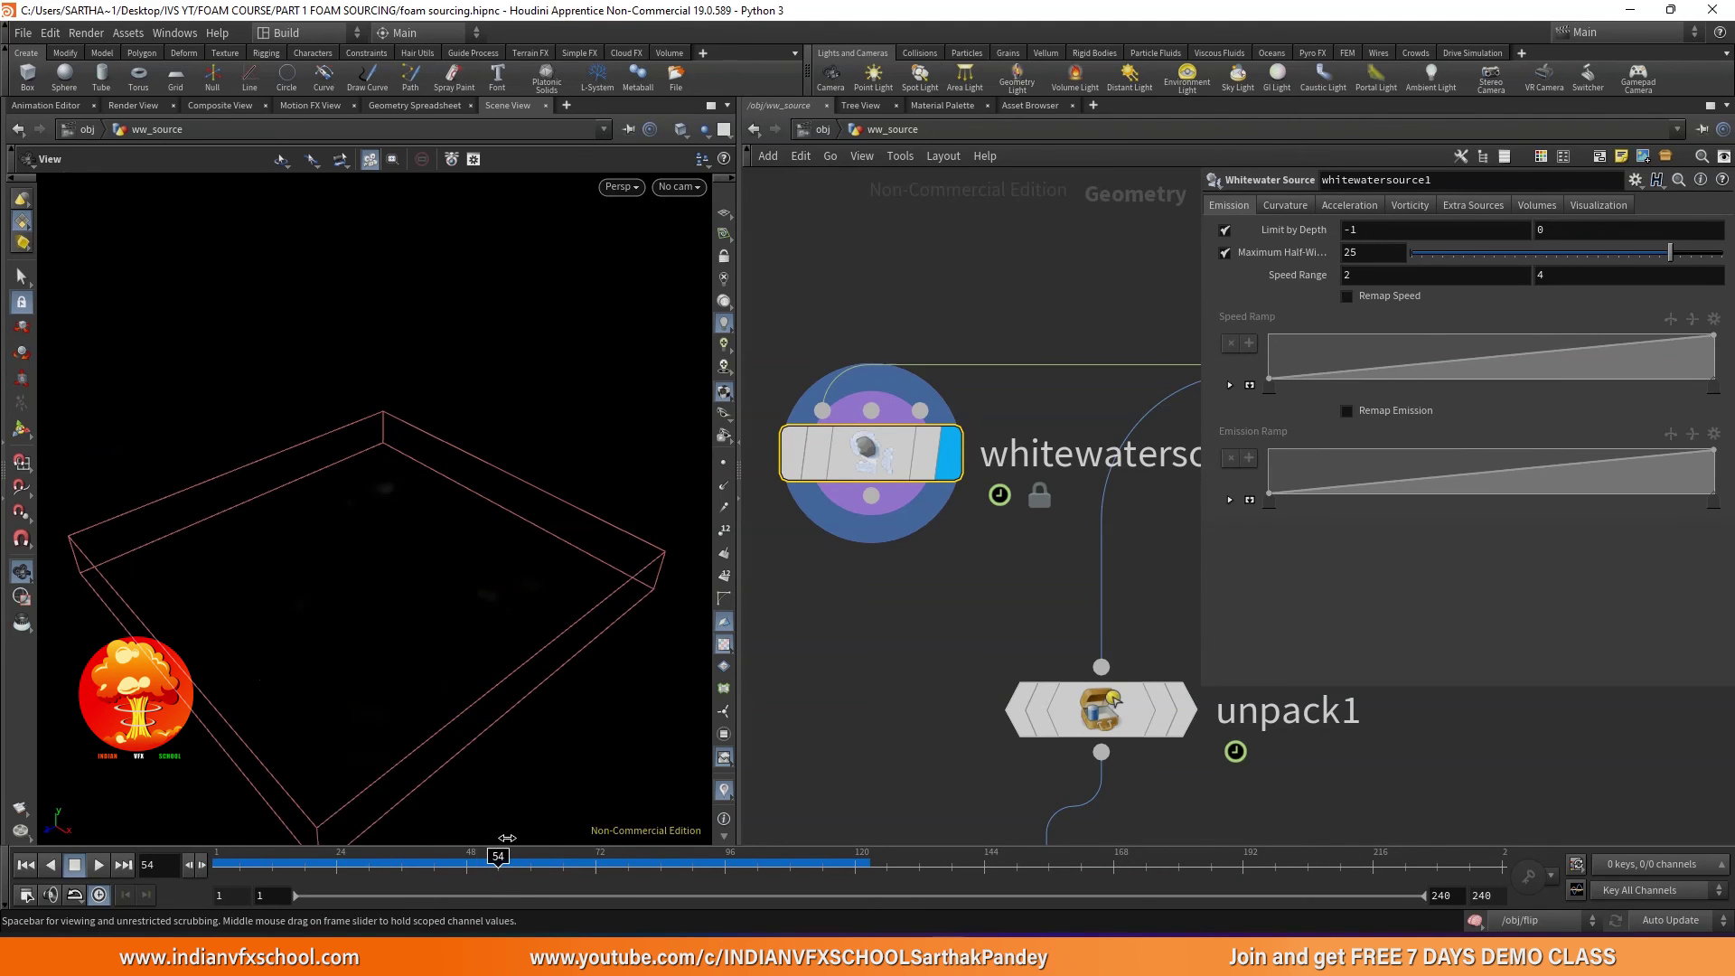
pyautogui.moveTo(434, 523)
pyautogui.mouseDown()
pyautogui.moveTo(452, 550)
pyautogui.moveTo(460, 520)
pyautogui.mouseUp()
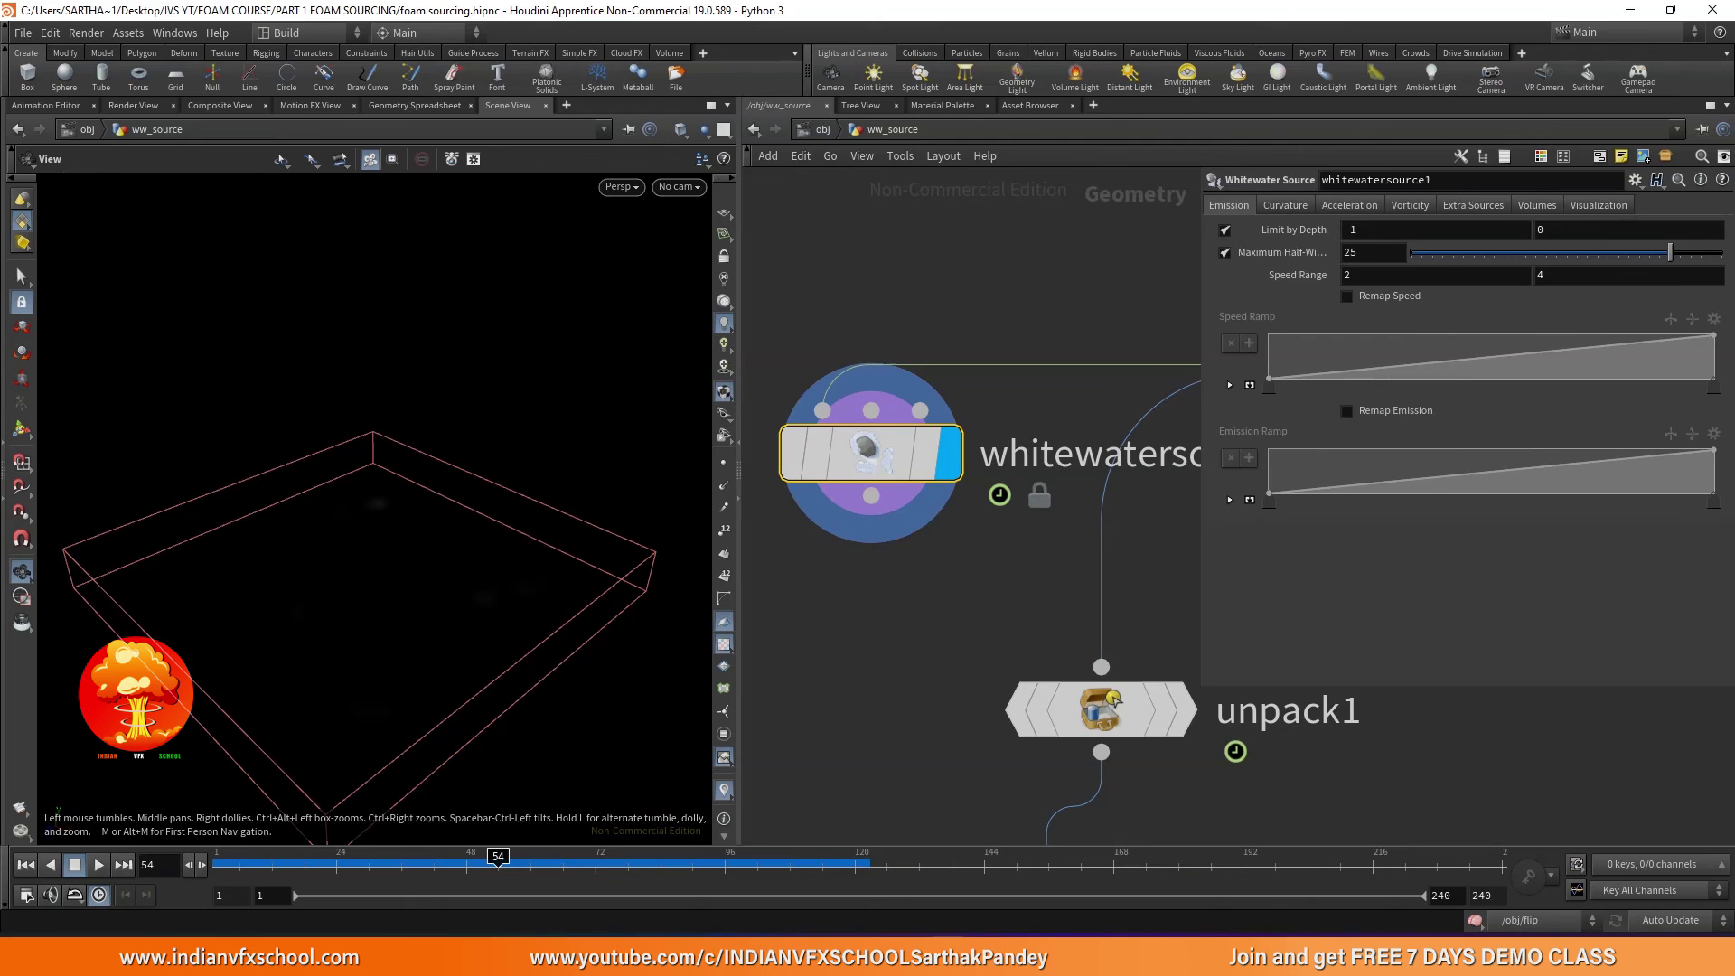
pyautogui.moveTo(358, 551); pyautogui.dragTo(343, 434)
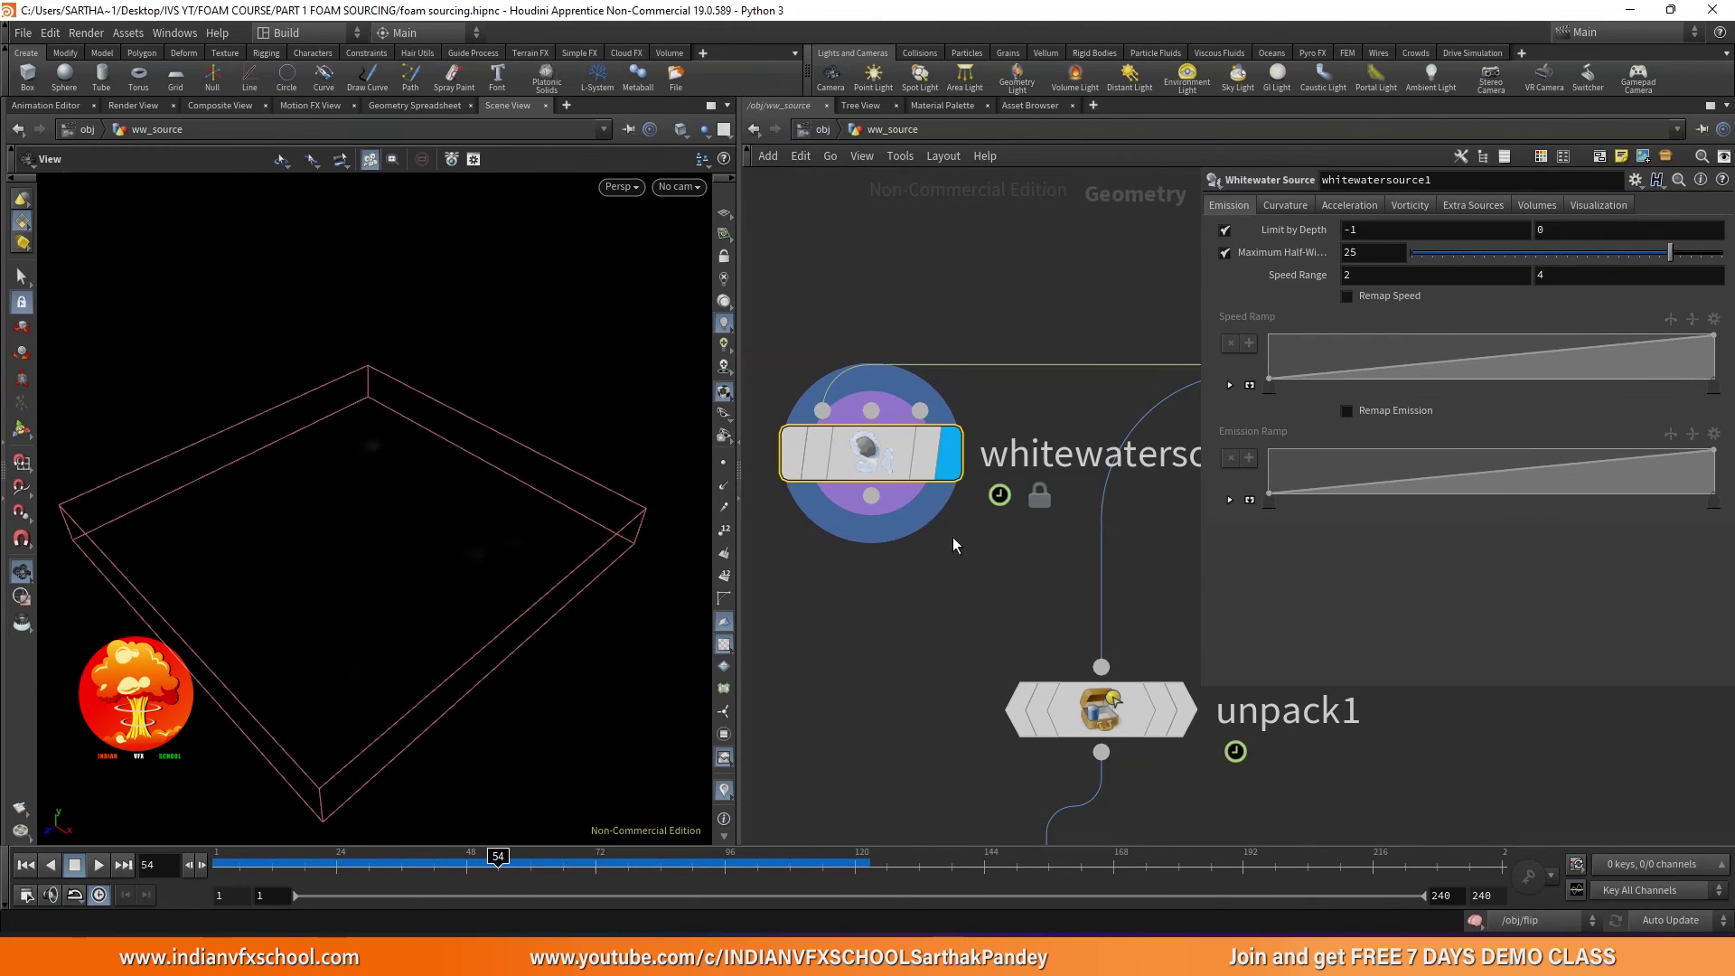
pyautogui.scroll(-3, 995, 515)
pyautogui.moveTo(844, 479)
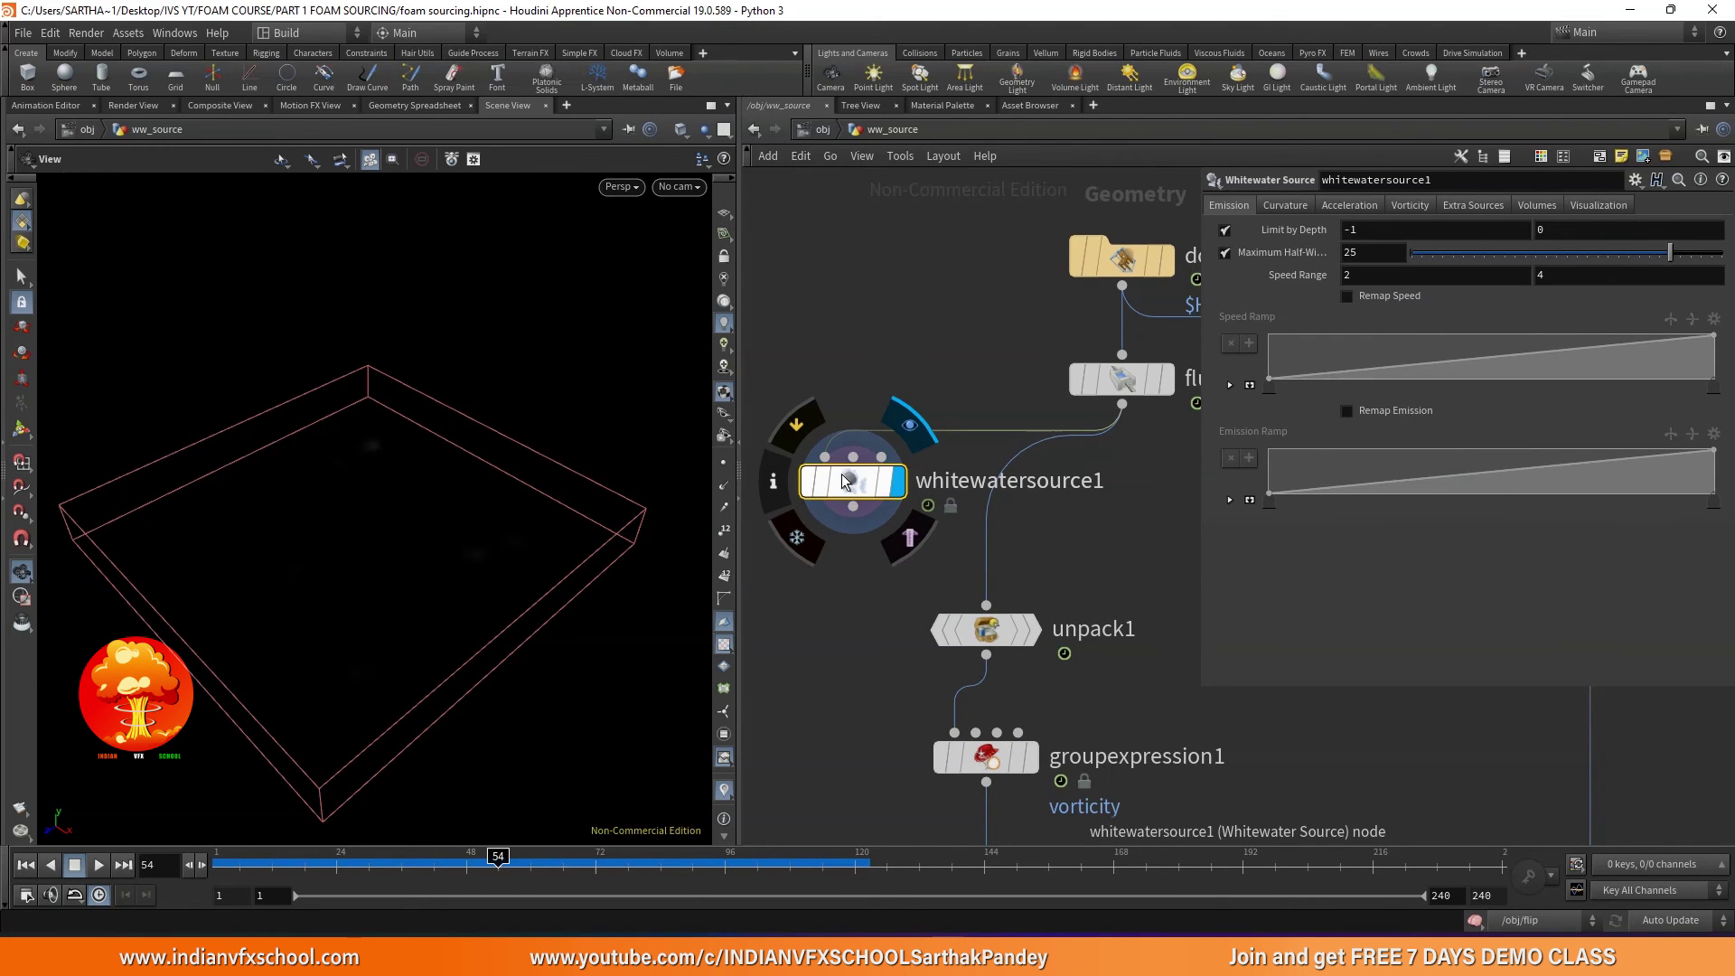
# - Delete whitewatersource1 and set the display flag on the ww_source Null
pyautogui.press('Delete')
pyautogui.moveTo(865, 575); pyautogui.dragTo(805, 410, button='middle')
pyautogui.scroll(-3, 868, 407)
pyautogui.click(939, 404)
pyautogui.scroll(2, 1056, 486)
pyautogui.click(926, 736)
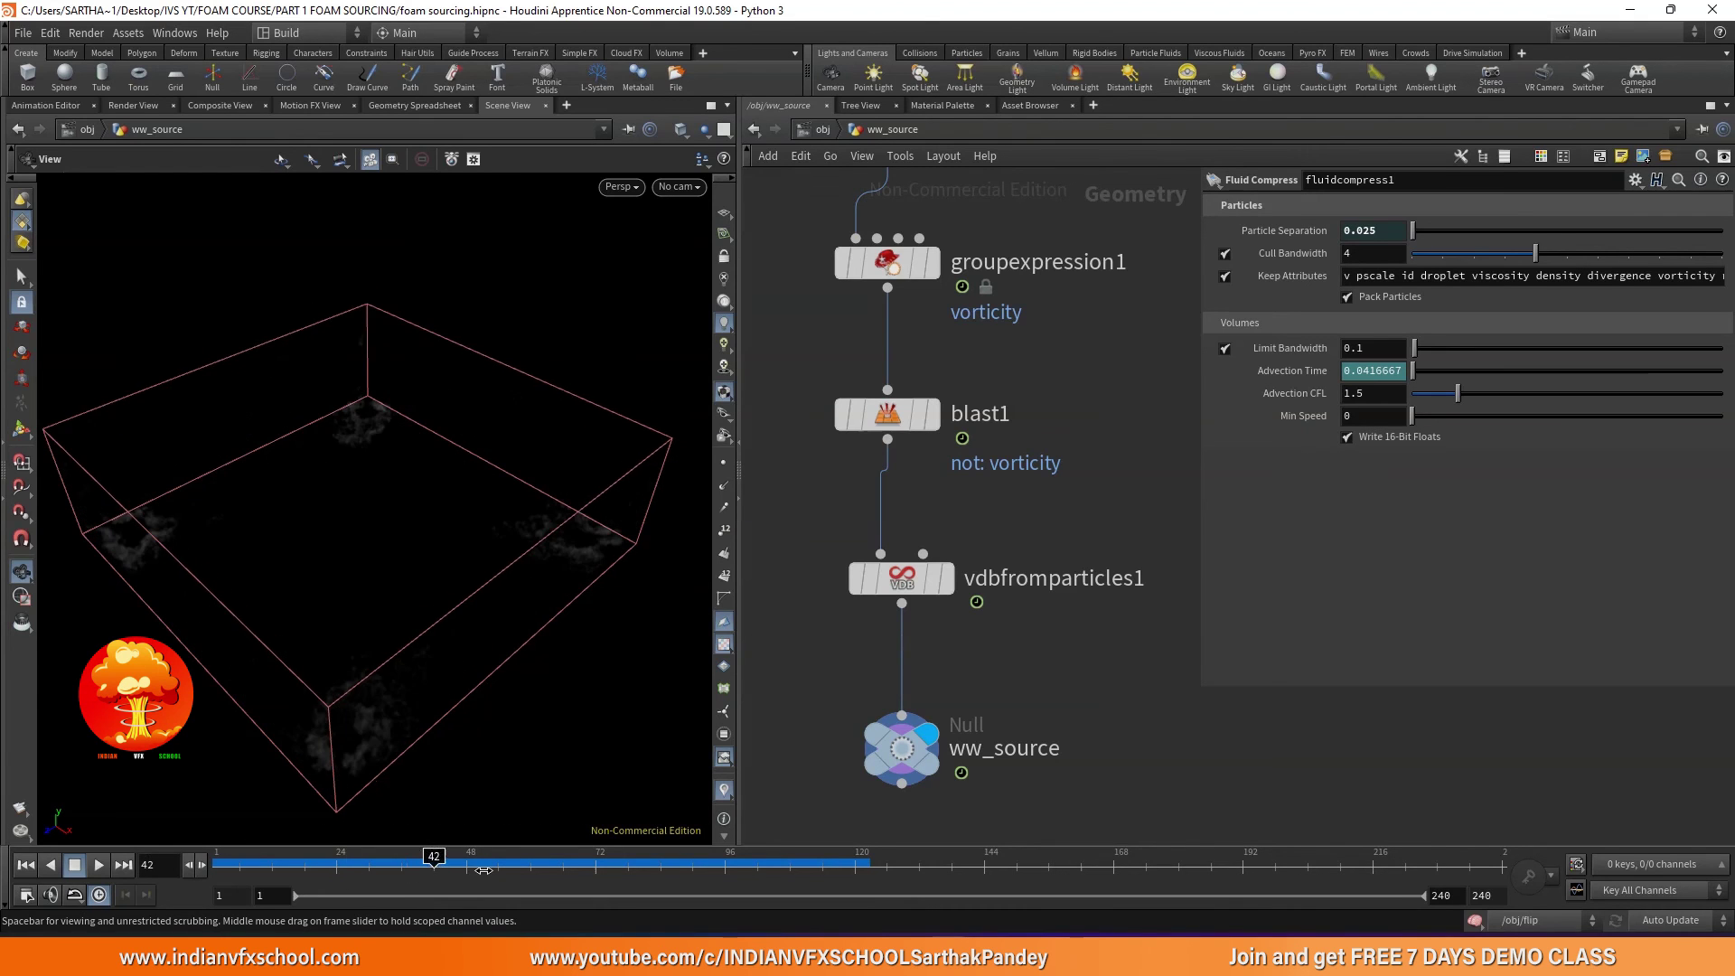
# - At frame 56, move ww_vel lower in the network and display its output
pyautogui.click(508, 865)
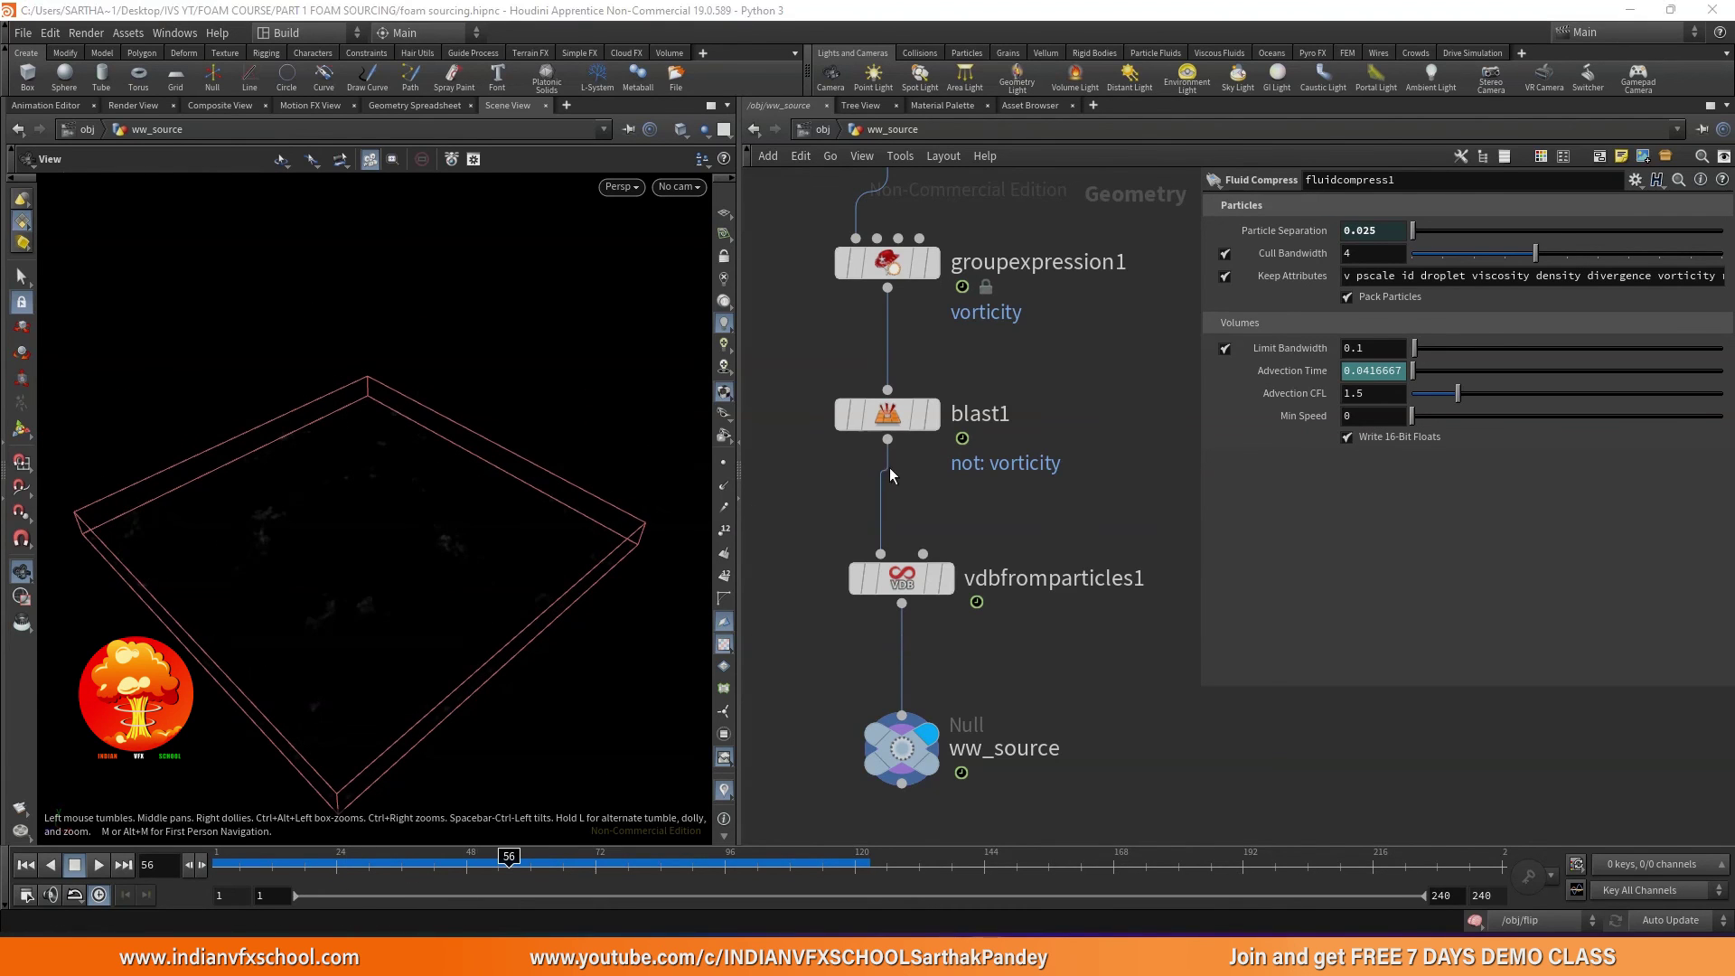
pyautogui.scroll(-4, 1005, 422)
pyautogui.moveTo(1023, 426); pyautogui.dragTo(791, 476, button='middle')
pyautogui.moveTo(939, 534); pyautogui.dragTo(960, 641, button='middle')
pyautogui.moveTo(852, 397); pyautogui.dragTo(870, 303, button='middle')
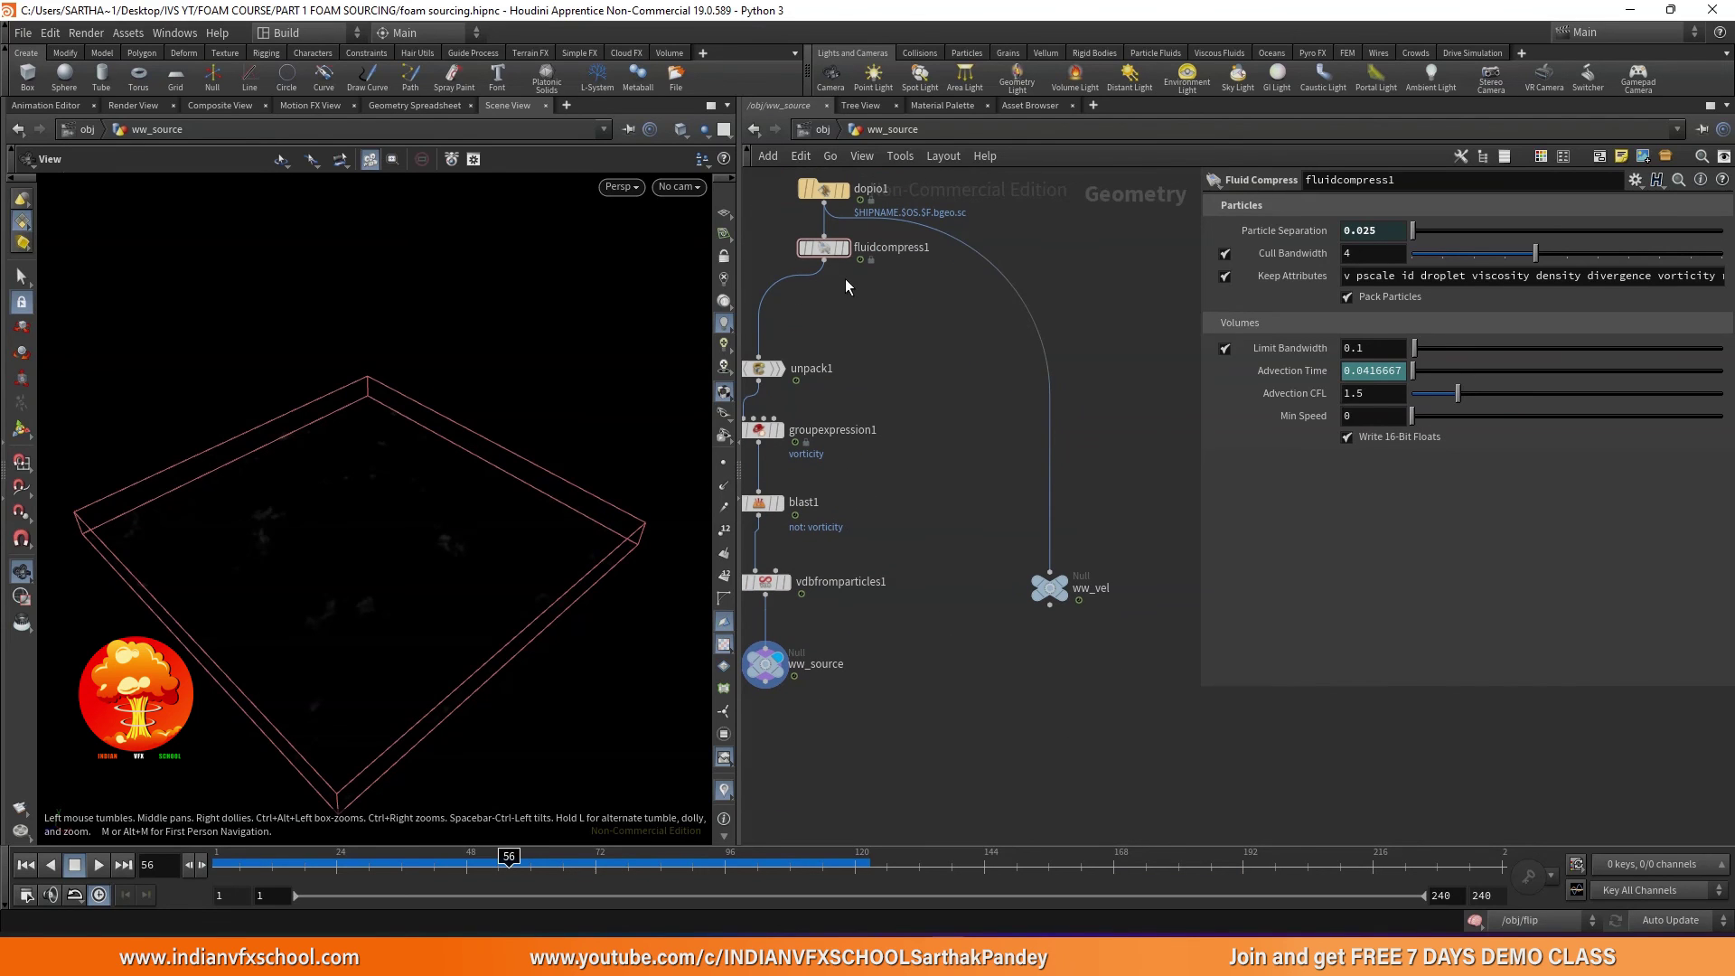
pyautogui.moveTo(1055, 590); pyautogui.dragTo(1053, 667)
pyautogui.click(1066, 659)
pyautogui.scroll(5, 1025, 735)
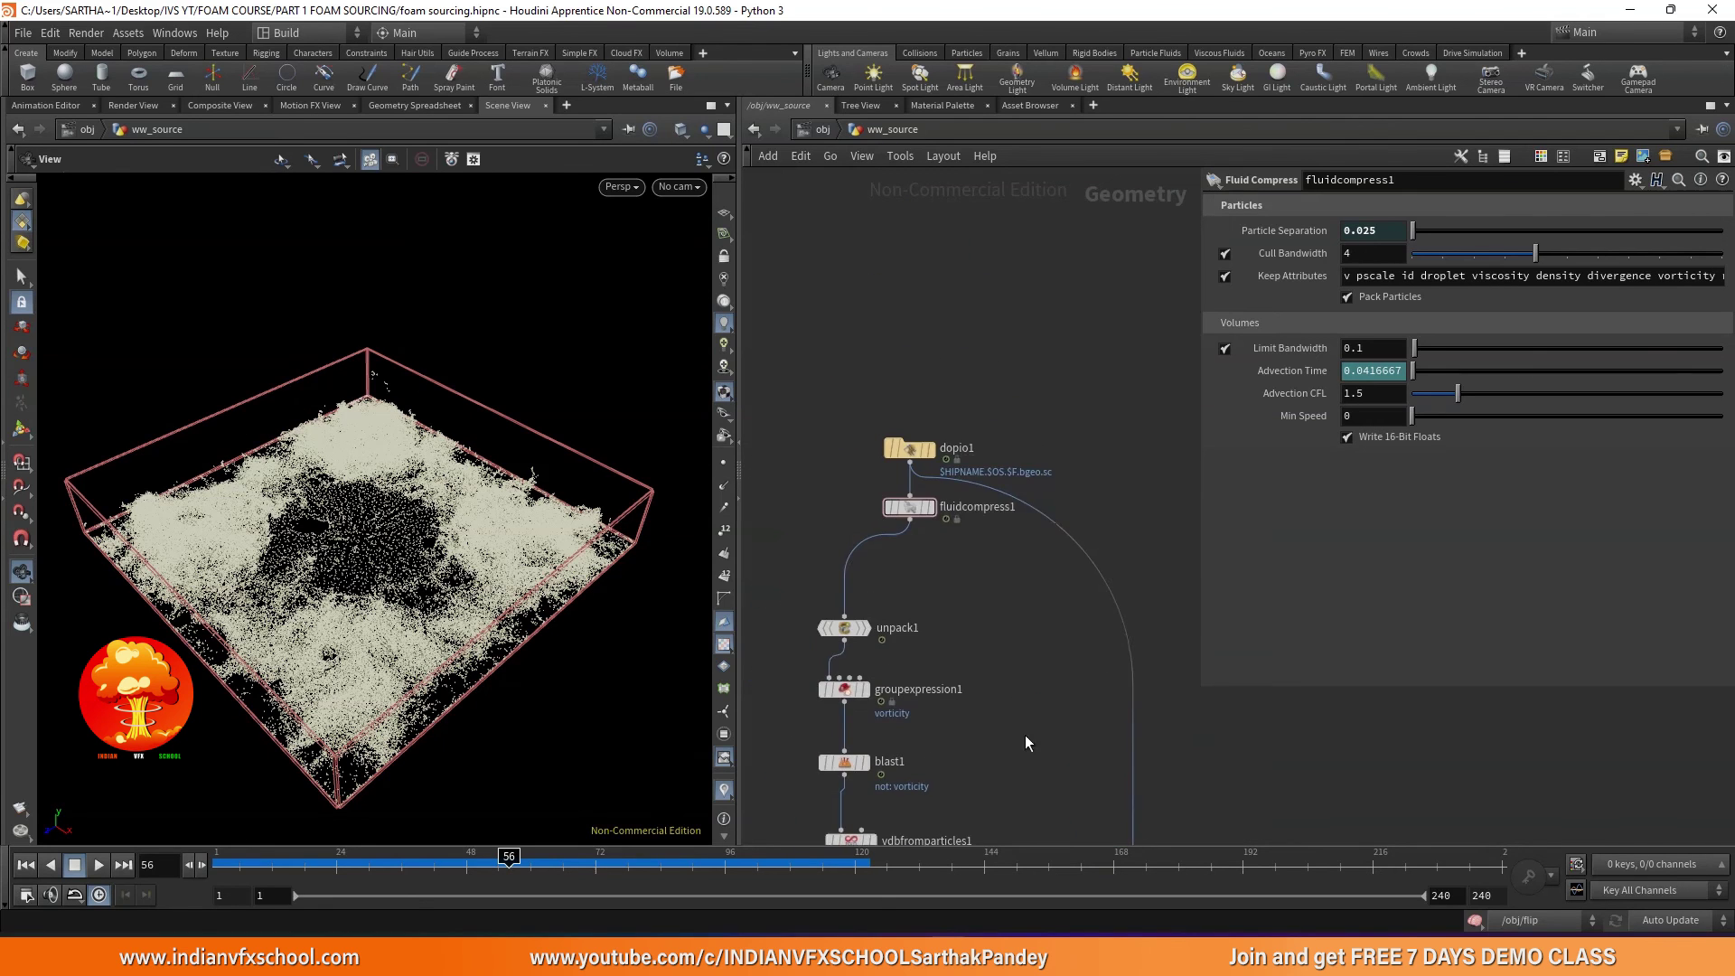
pyautogui.scroll(-2, 1014, 546)
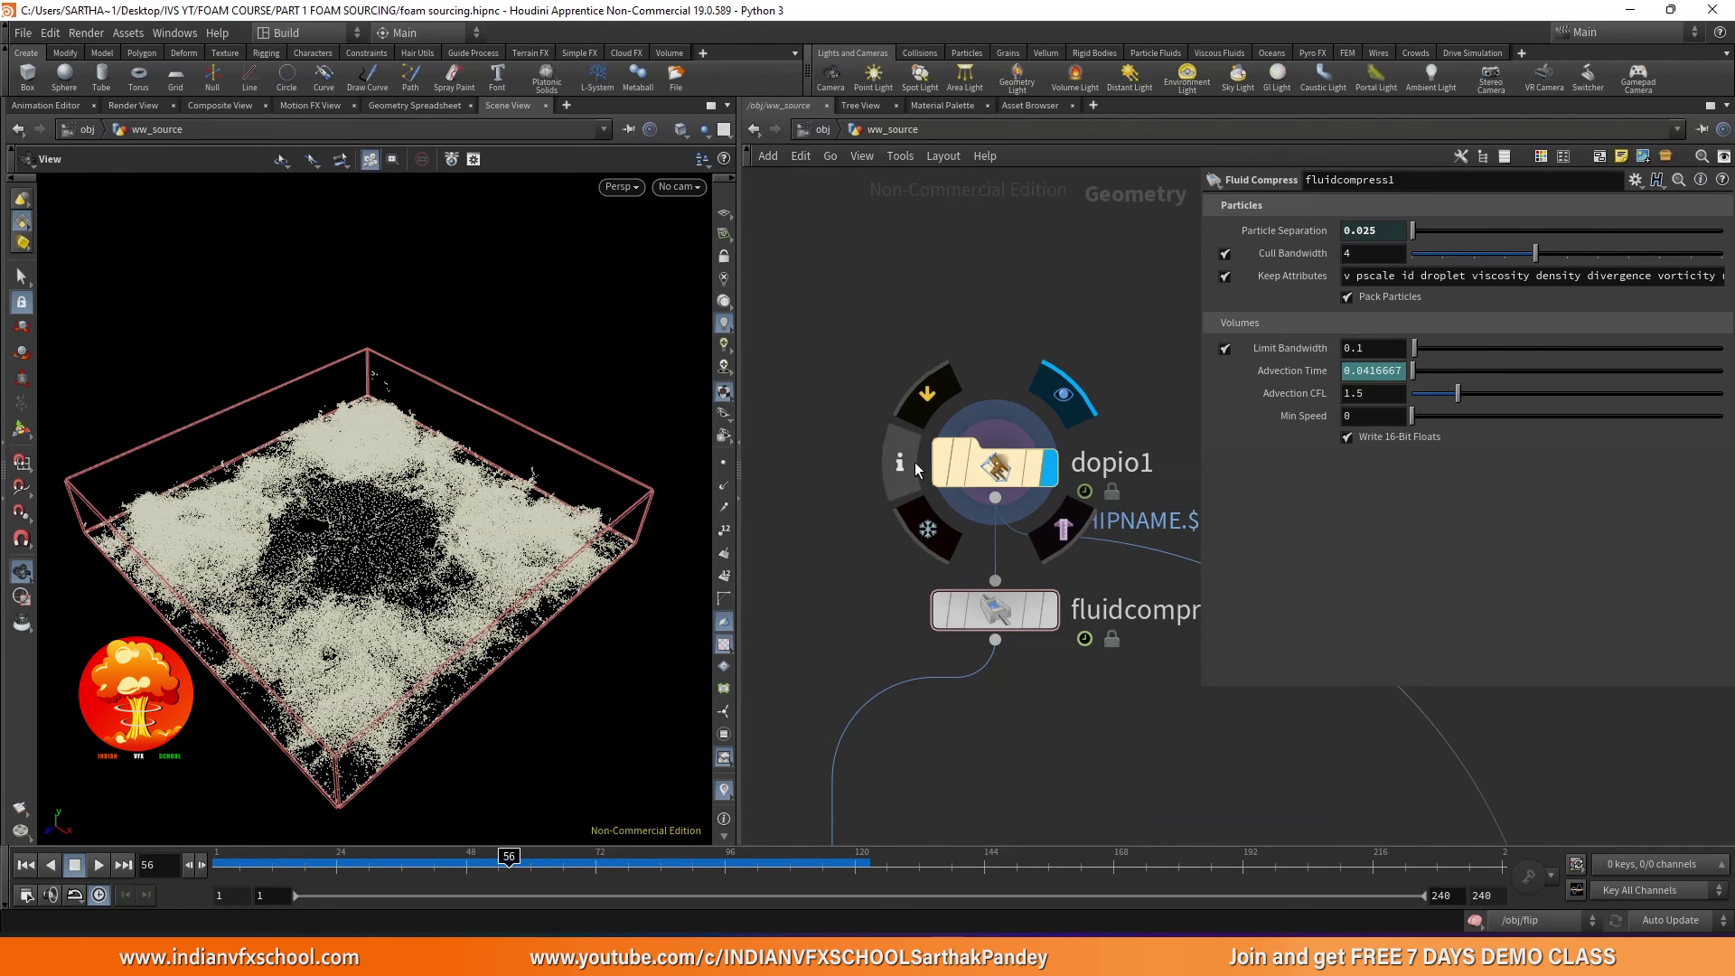
# - Compare the geometry info summaries of dopio1 and fluidcompress1
pyautogui.click(901, 463)
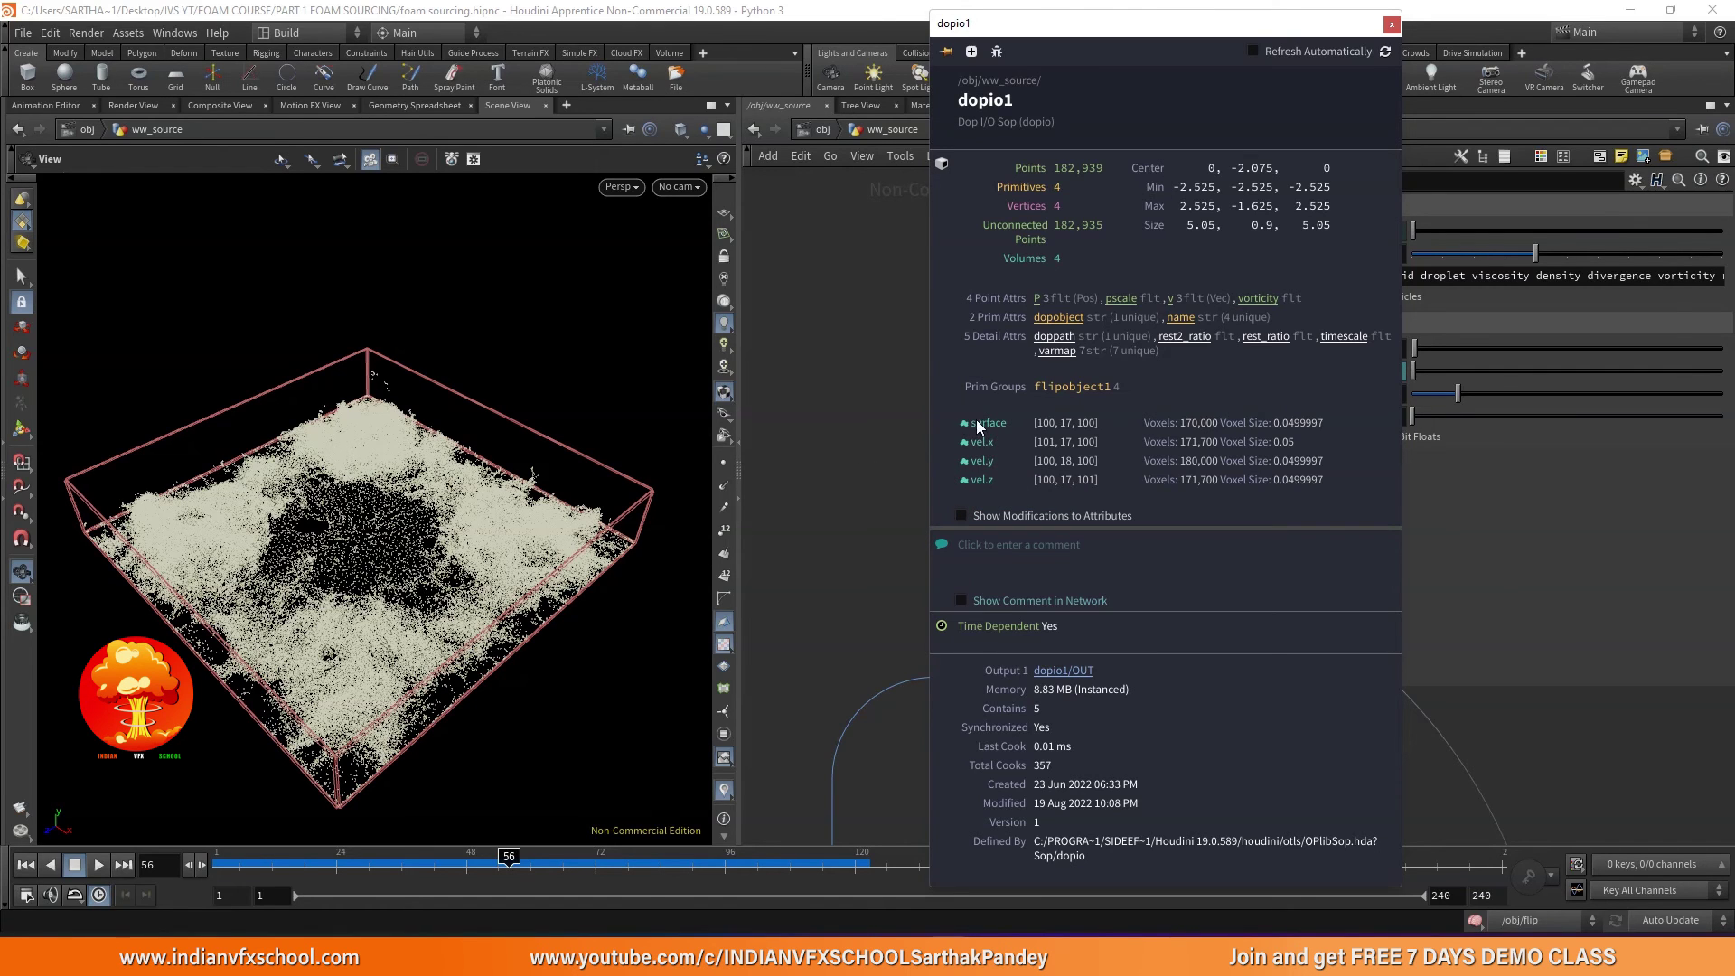
pyautogui.scroll(5, 956, 473)
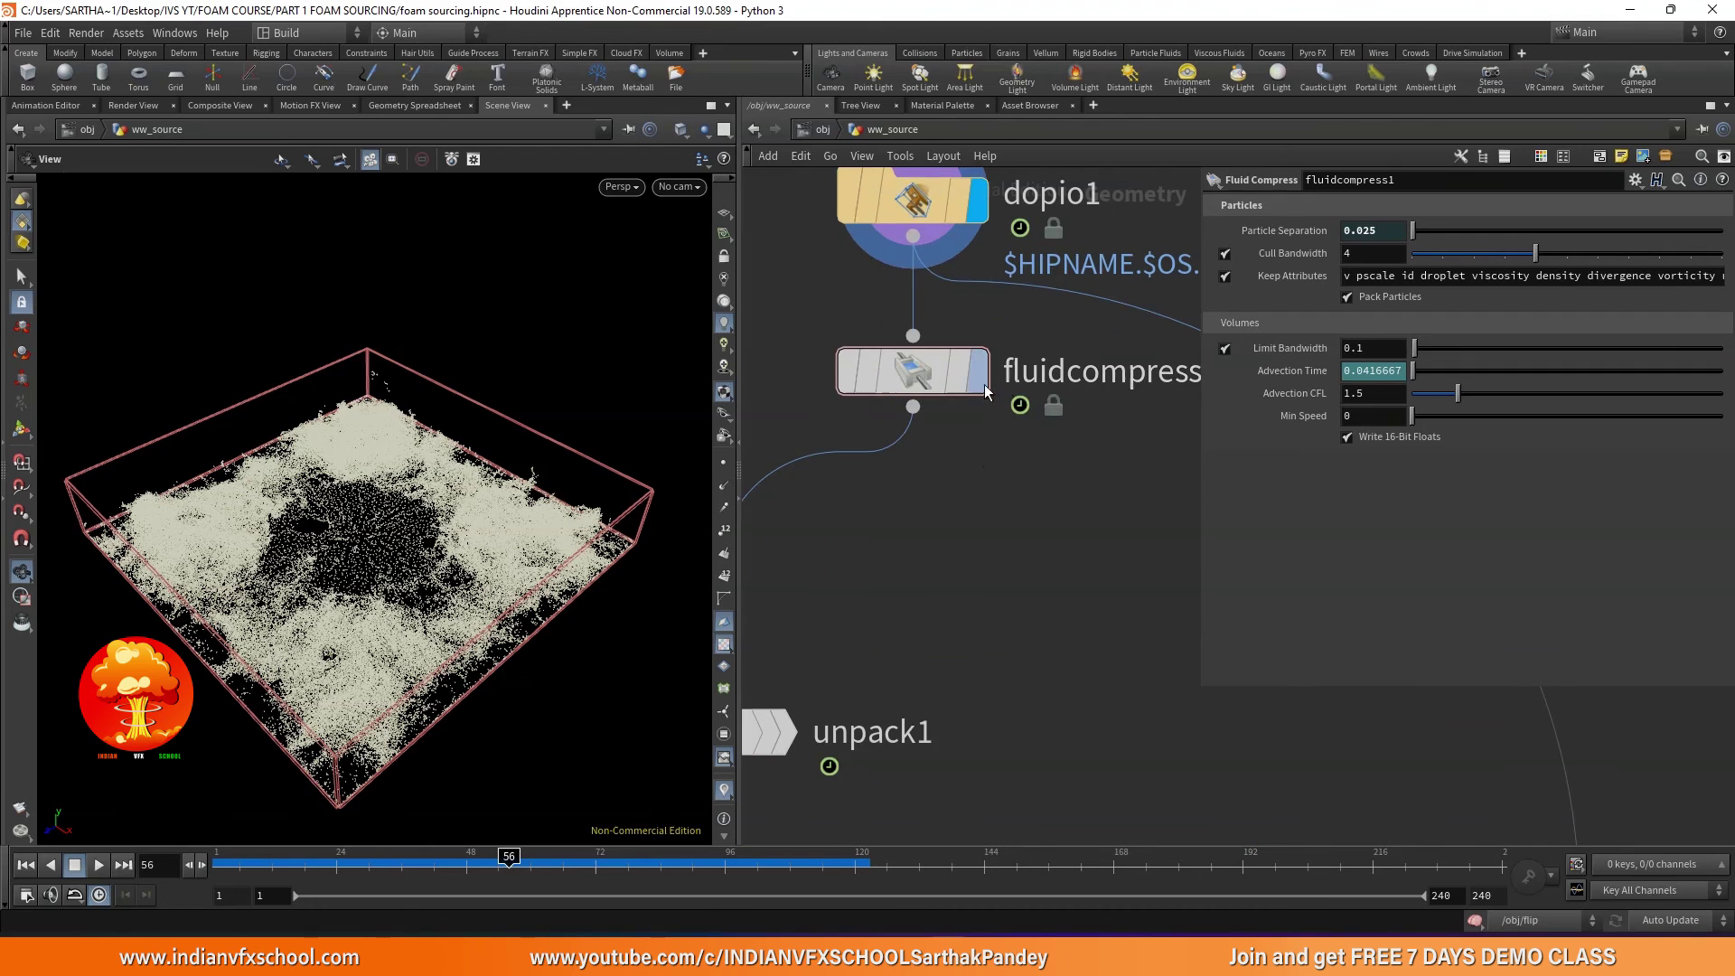
pyautogui.click(845, 404)
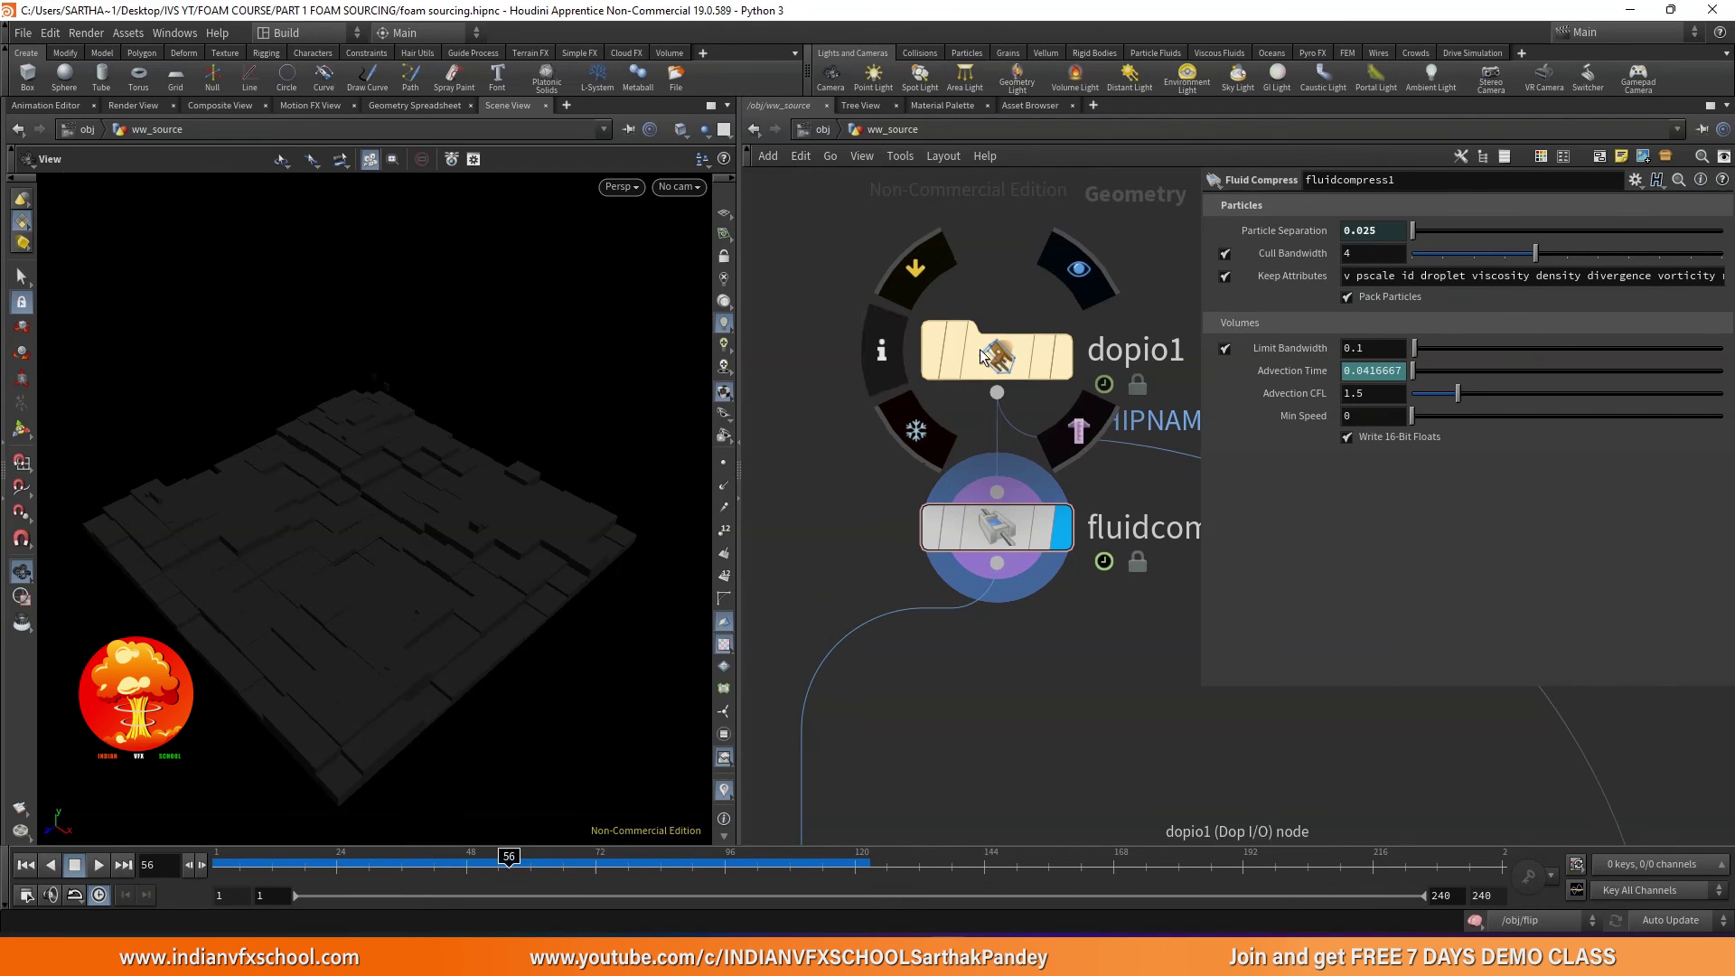
pyautogui.click(846, 399)
pyautogui.moveTo(947, 517)
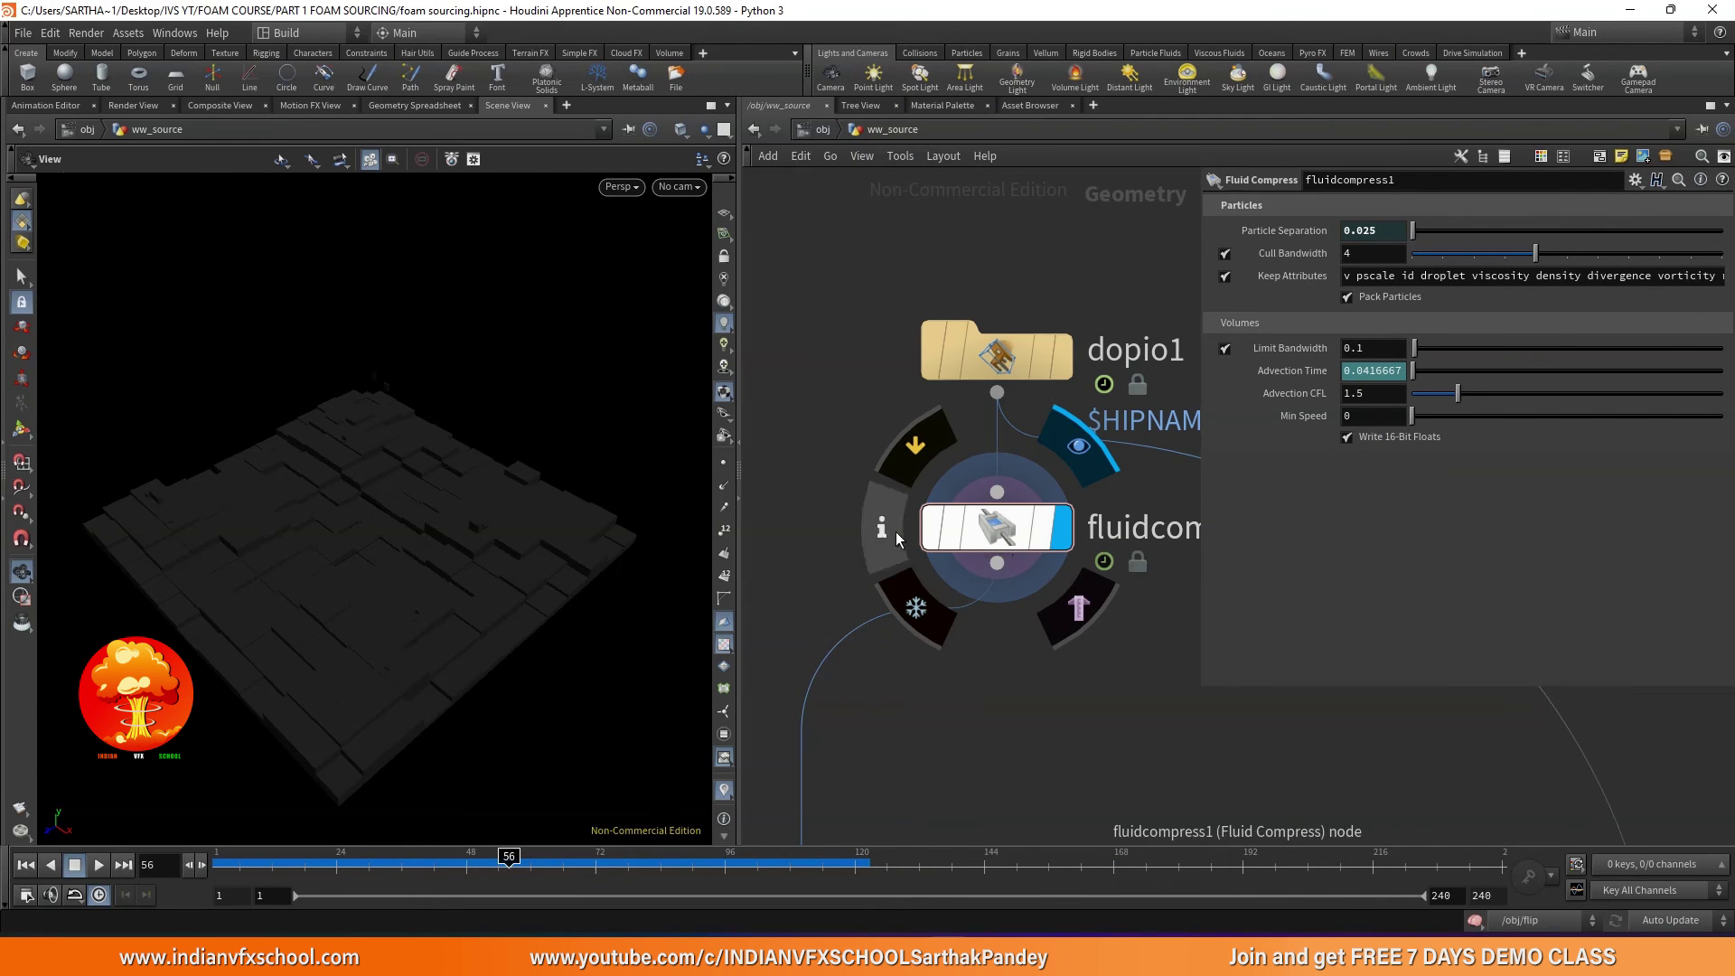
pyautogui.click(896, 532)
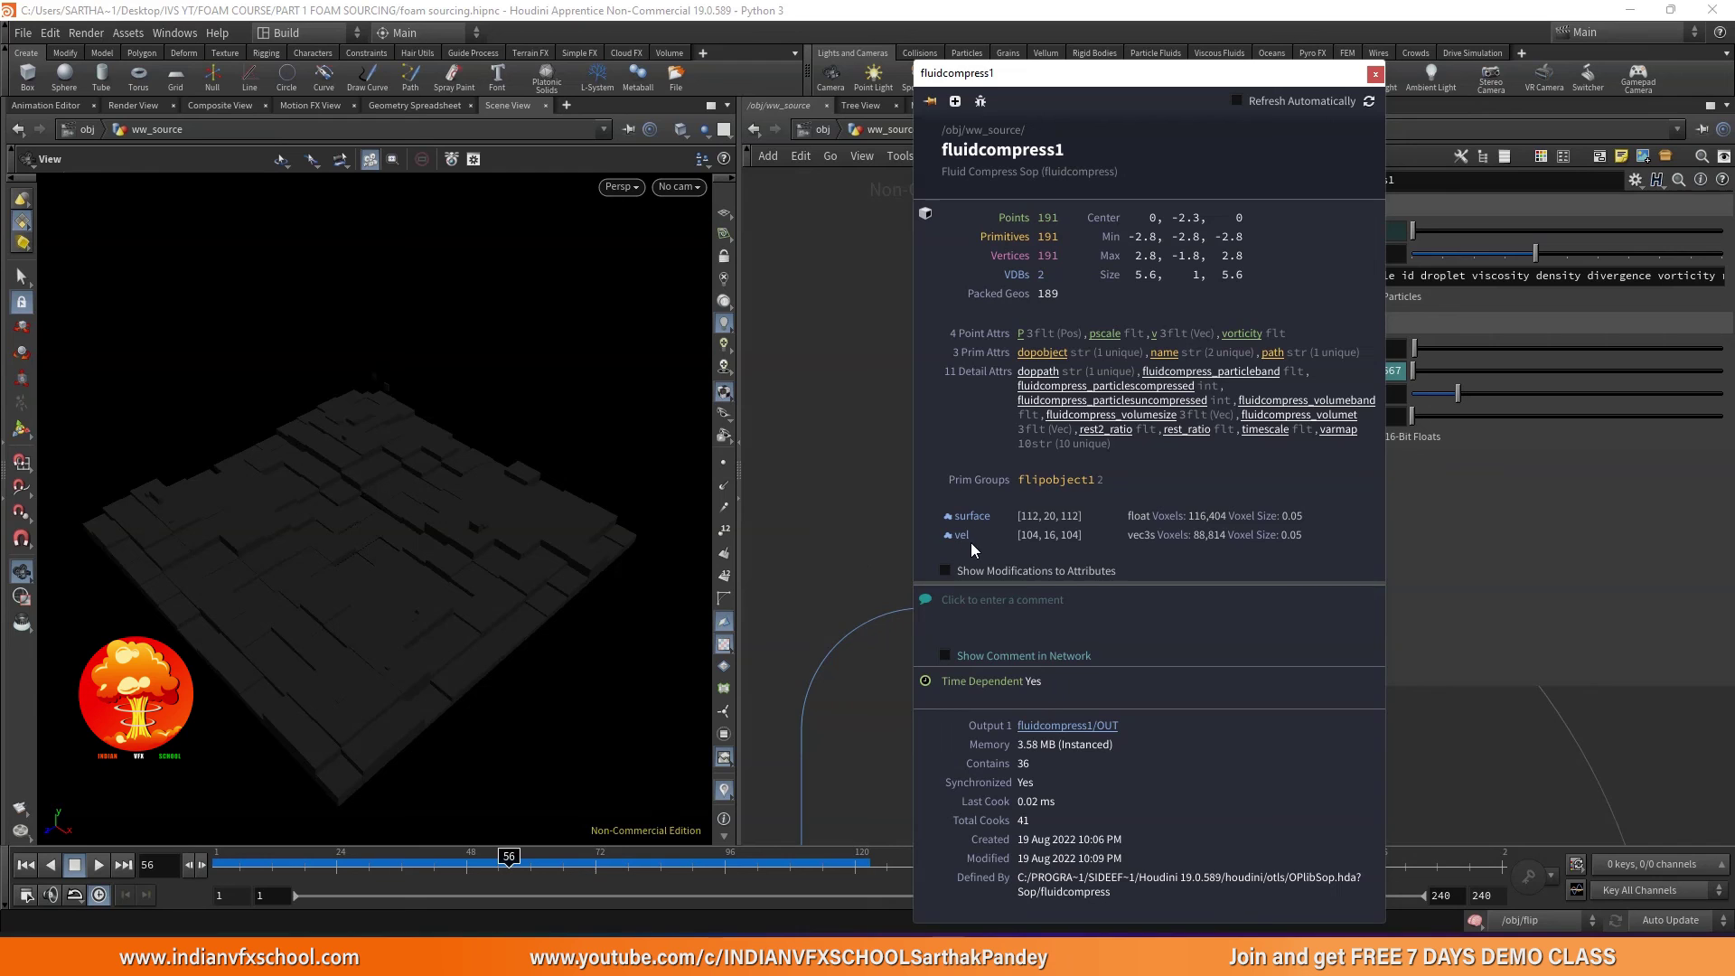
pyautogui.click(796, 497)
# - Rewire fluidcompress1 into ww_vel in place of dopio1, check ww_vel's info, and rewind to frame 1
pyautogui.scroll(-5, 793, 496)
pyautogui.moveTo(920, 577); pyautogui.dragTo(878, 307, button='middle')
pyautogui.moveTo(823, 251); pyautogui.dragTo(1022, 620)
pyautogui.moveTo(938, 525); pyautogui.dragTo(951, 601, button='middle')
pyautogui.scroll(6, 957, 596)
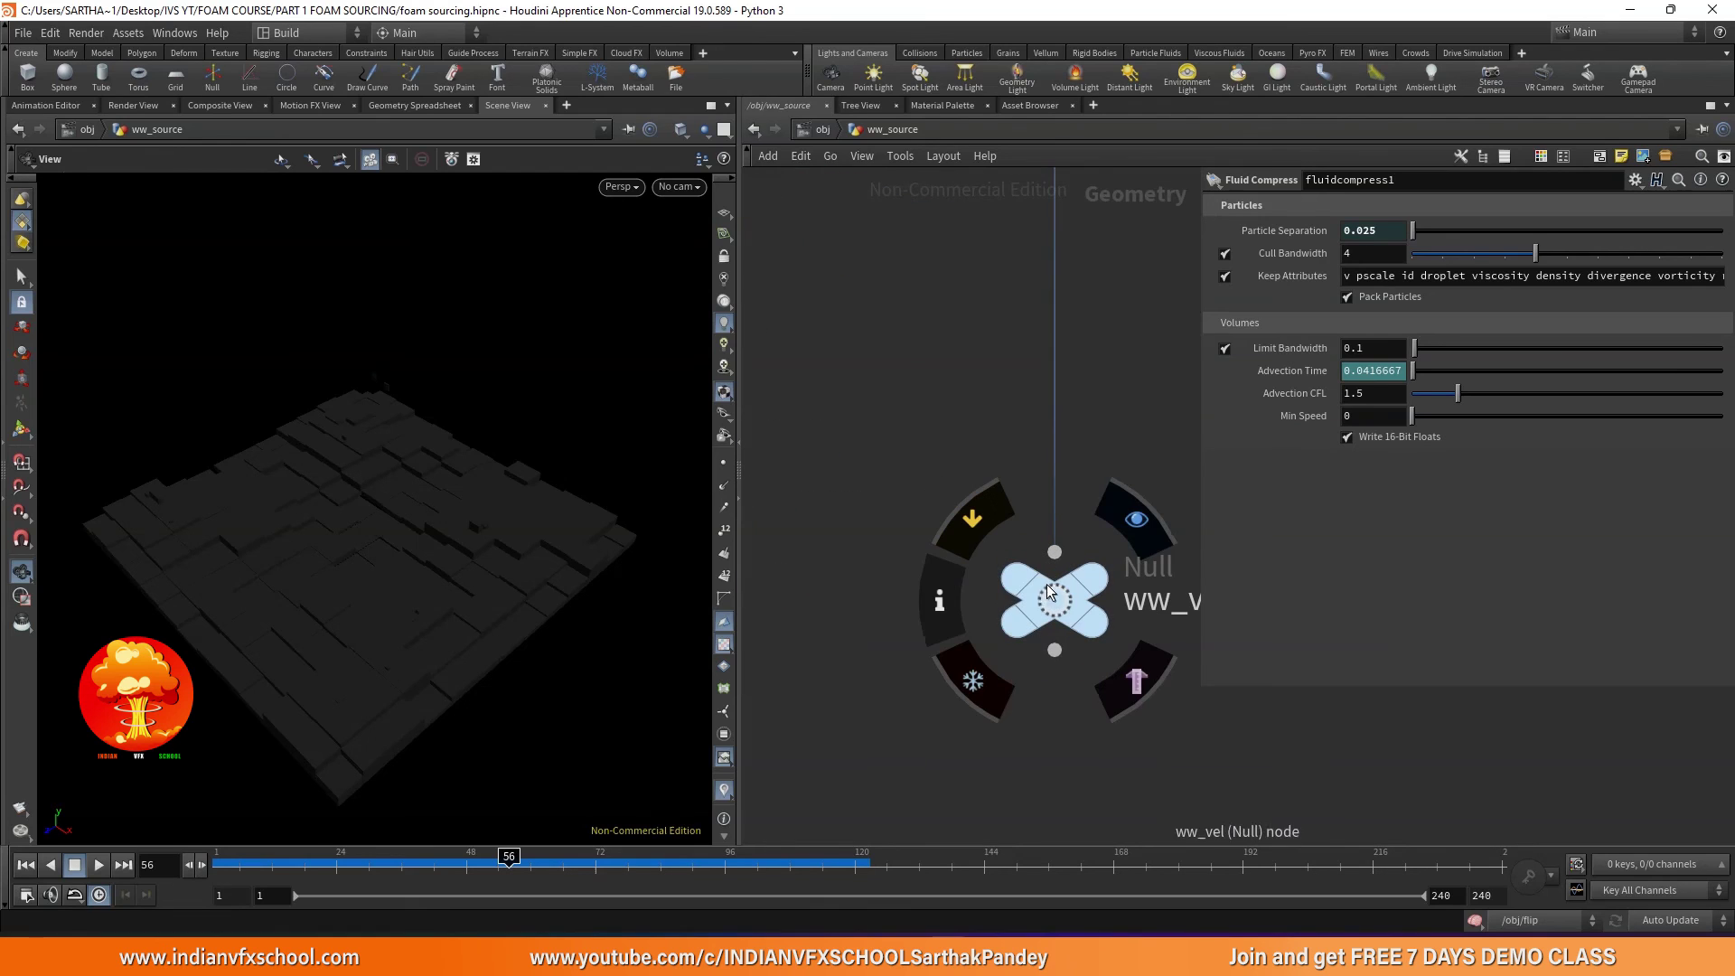
pyautogui.click(938, 599)
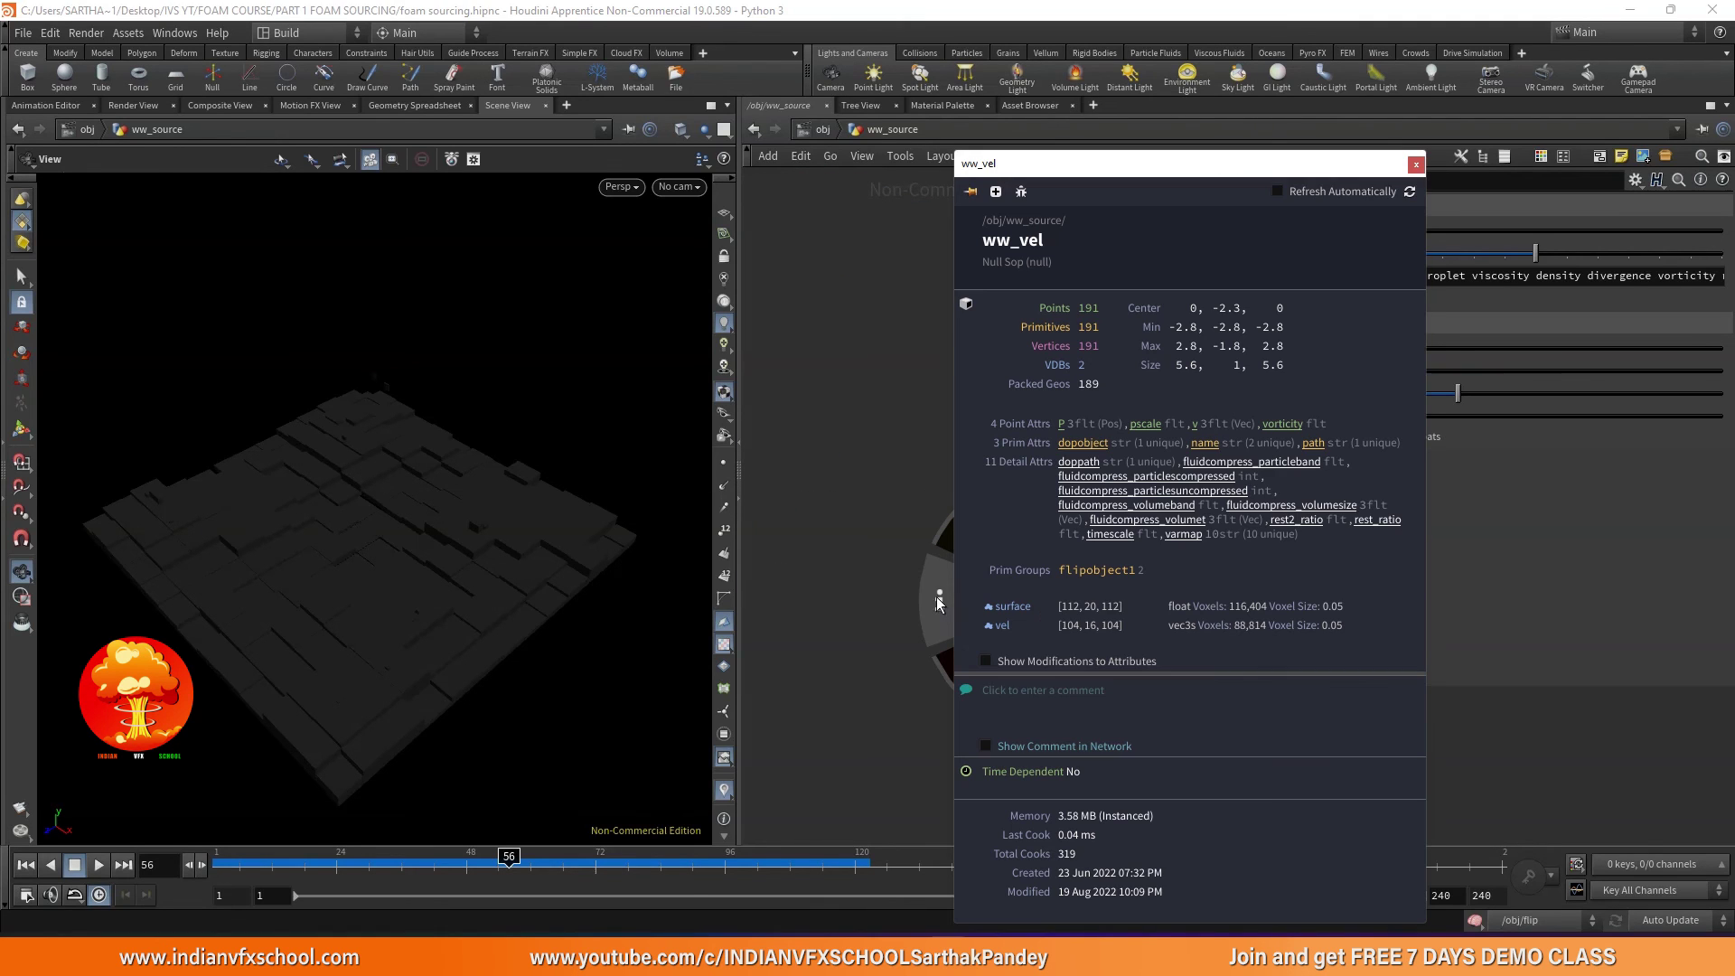
pyautogui.click(861, 564)
pyautogui.click(25, 865)
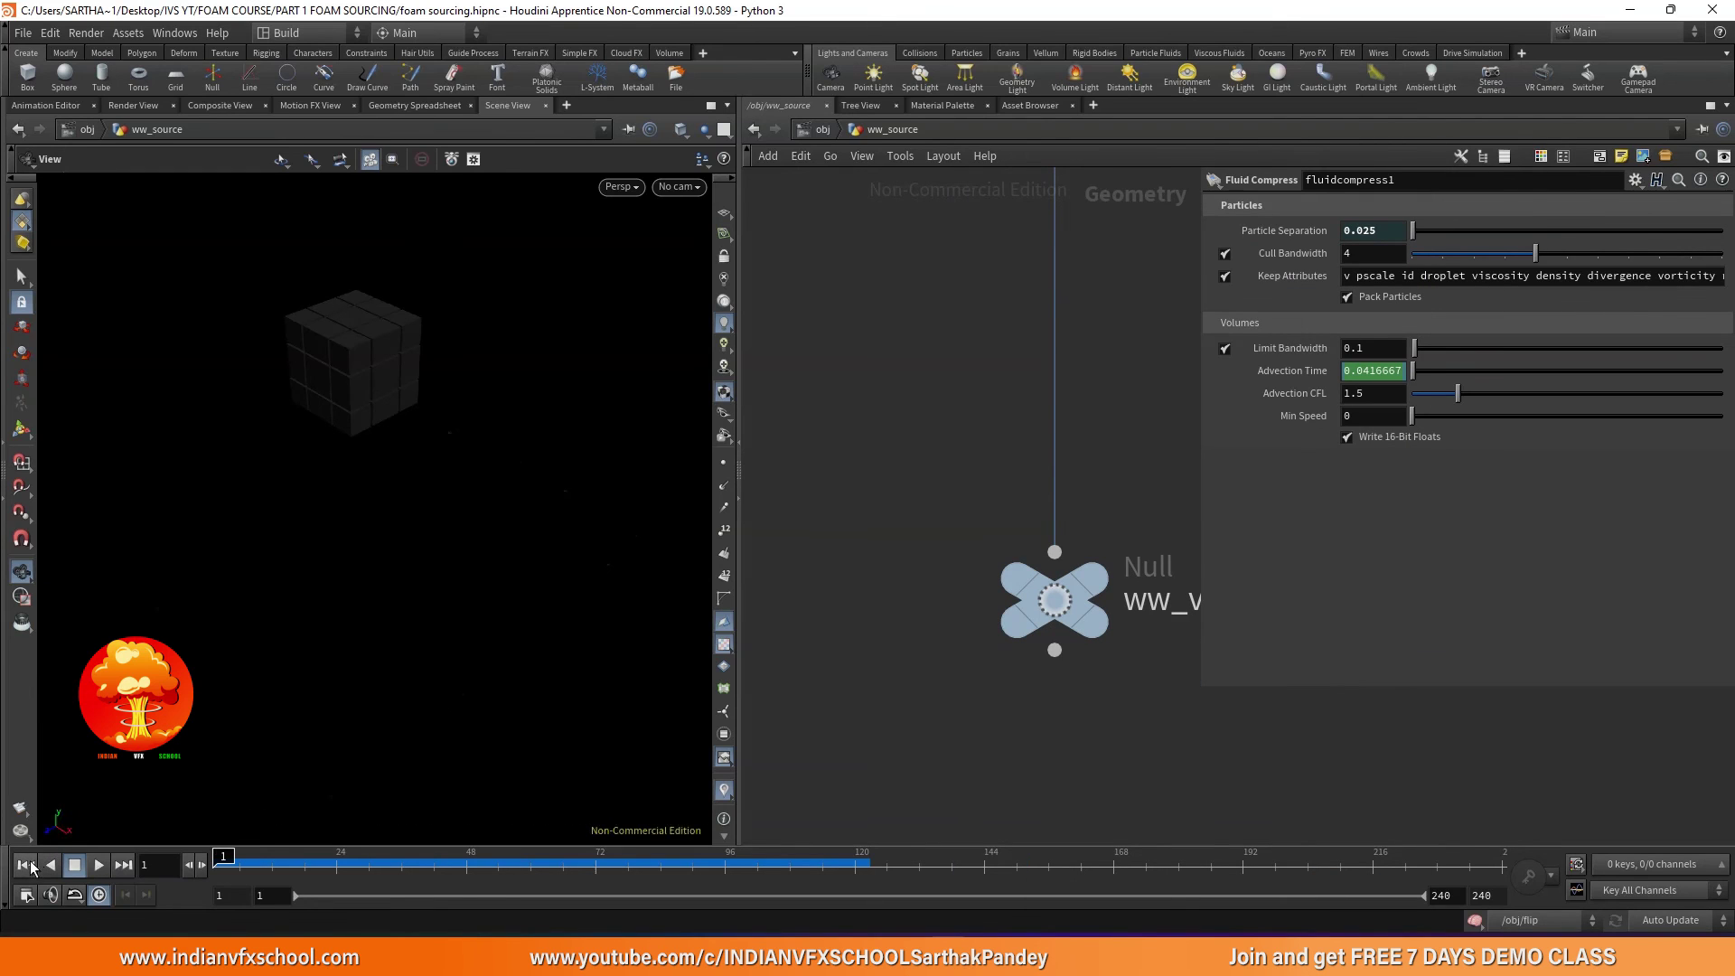
# - Go from /obj into the ww whitewater DOP network
pyautogui.click(821, 129)
pyautogui.doubleClick(913, 564)
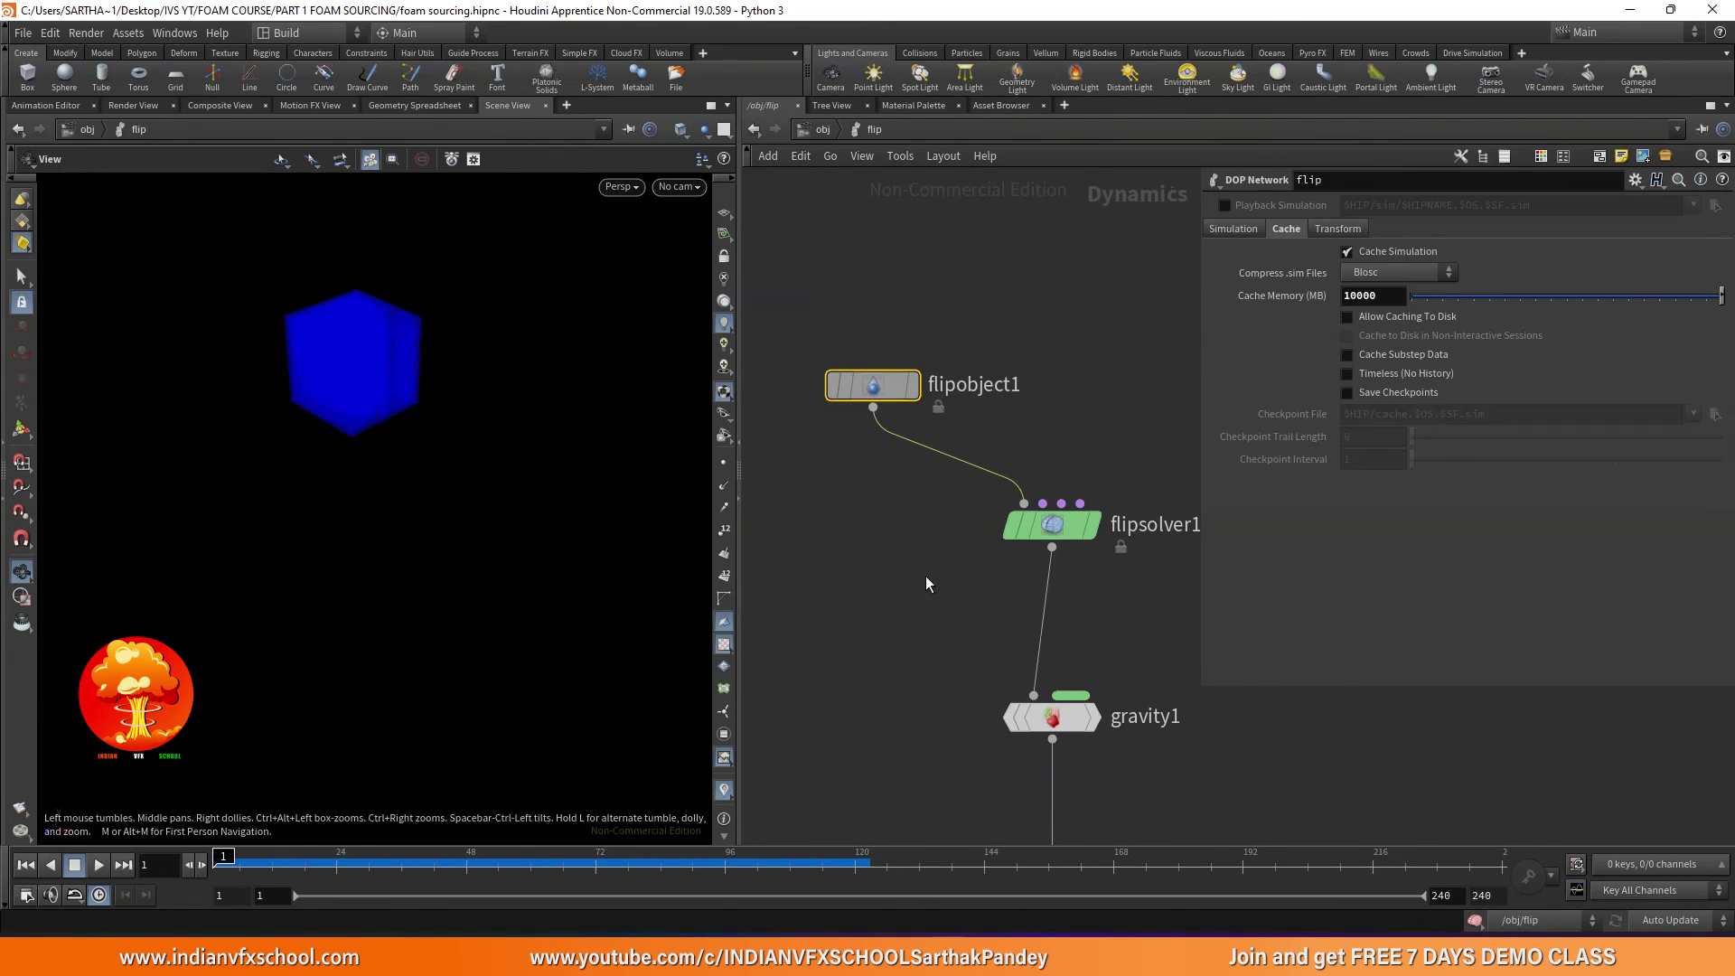
pyautogui.moveTo(432, 548); pyautogui.dragTo(391, 652, button='middle')
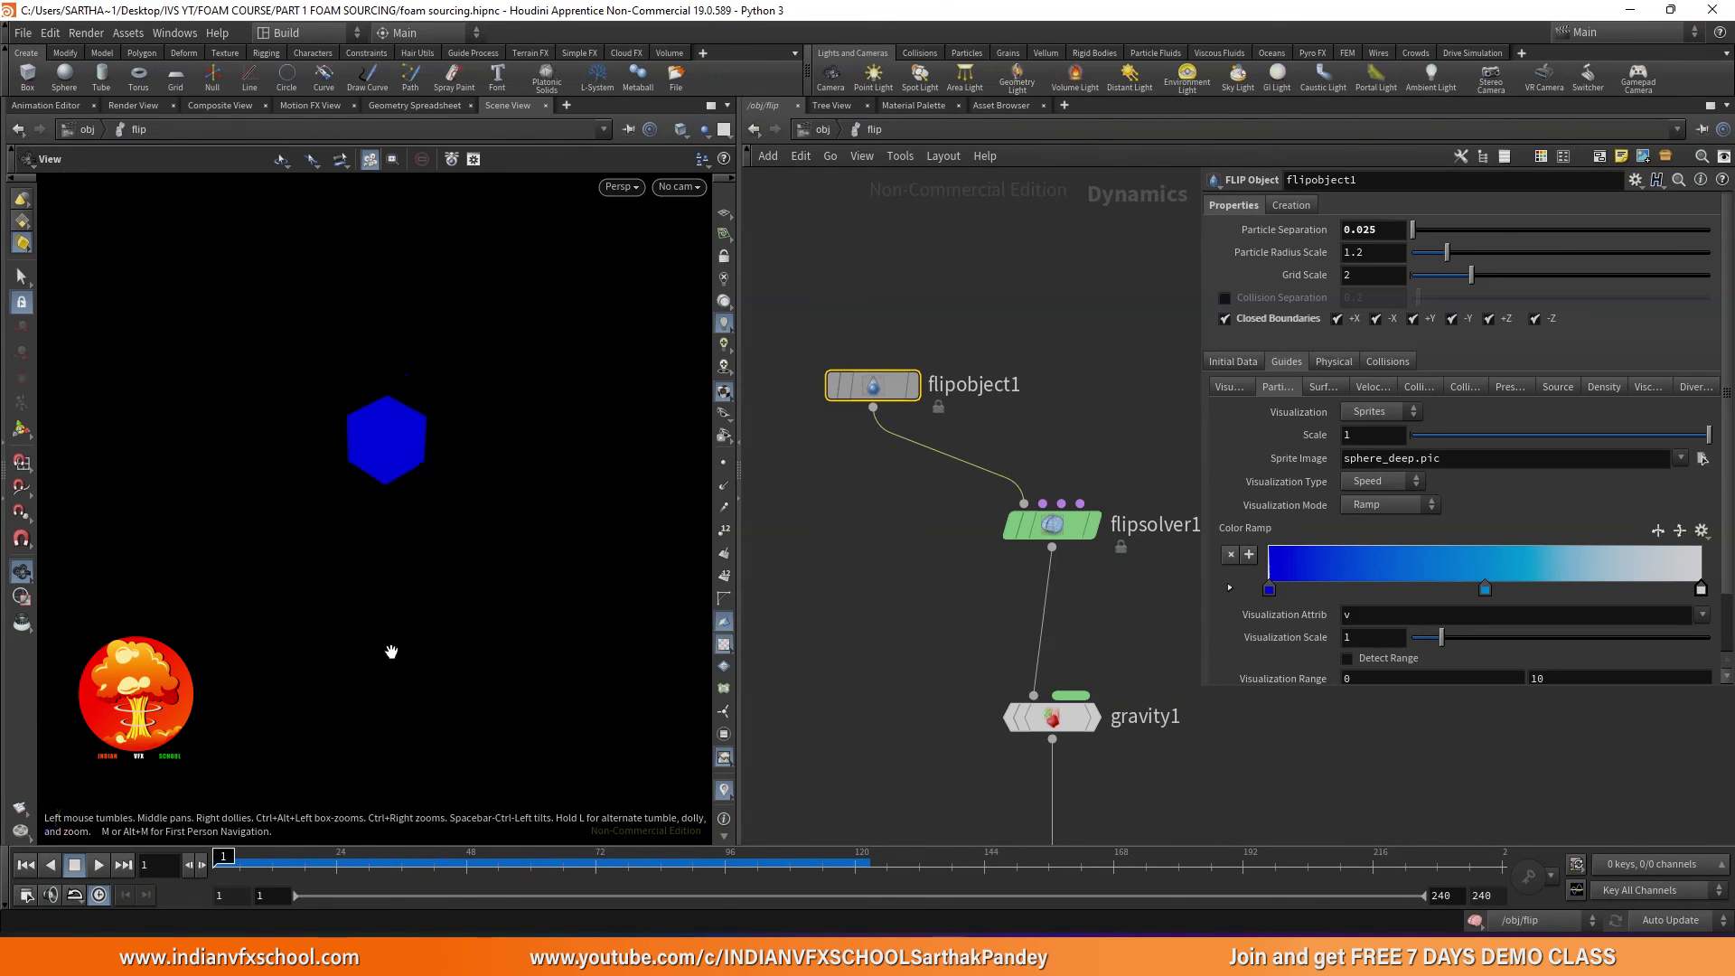
pyautogui.click(823, 129)
pyautogui.scroll(-3, 940, 596)
pyautogui.moveTo(935, 656); pyautogui.dragTo(925, 439, button='middle')
pyautogui.scroll(2, 921, 465)
pyautogui.click(911, 569)
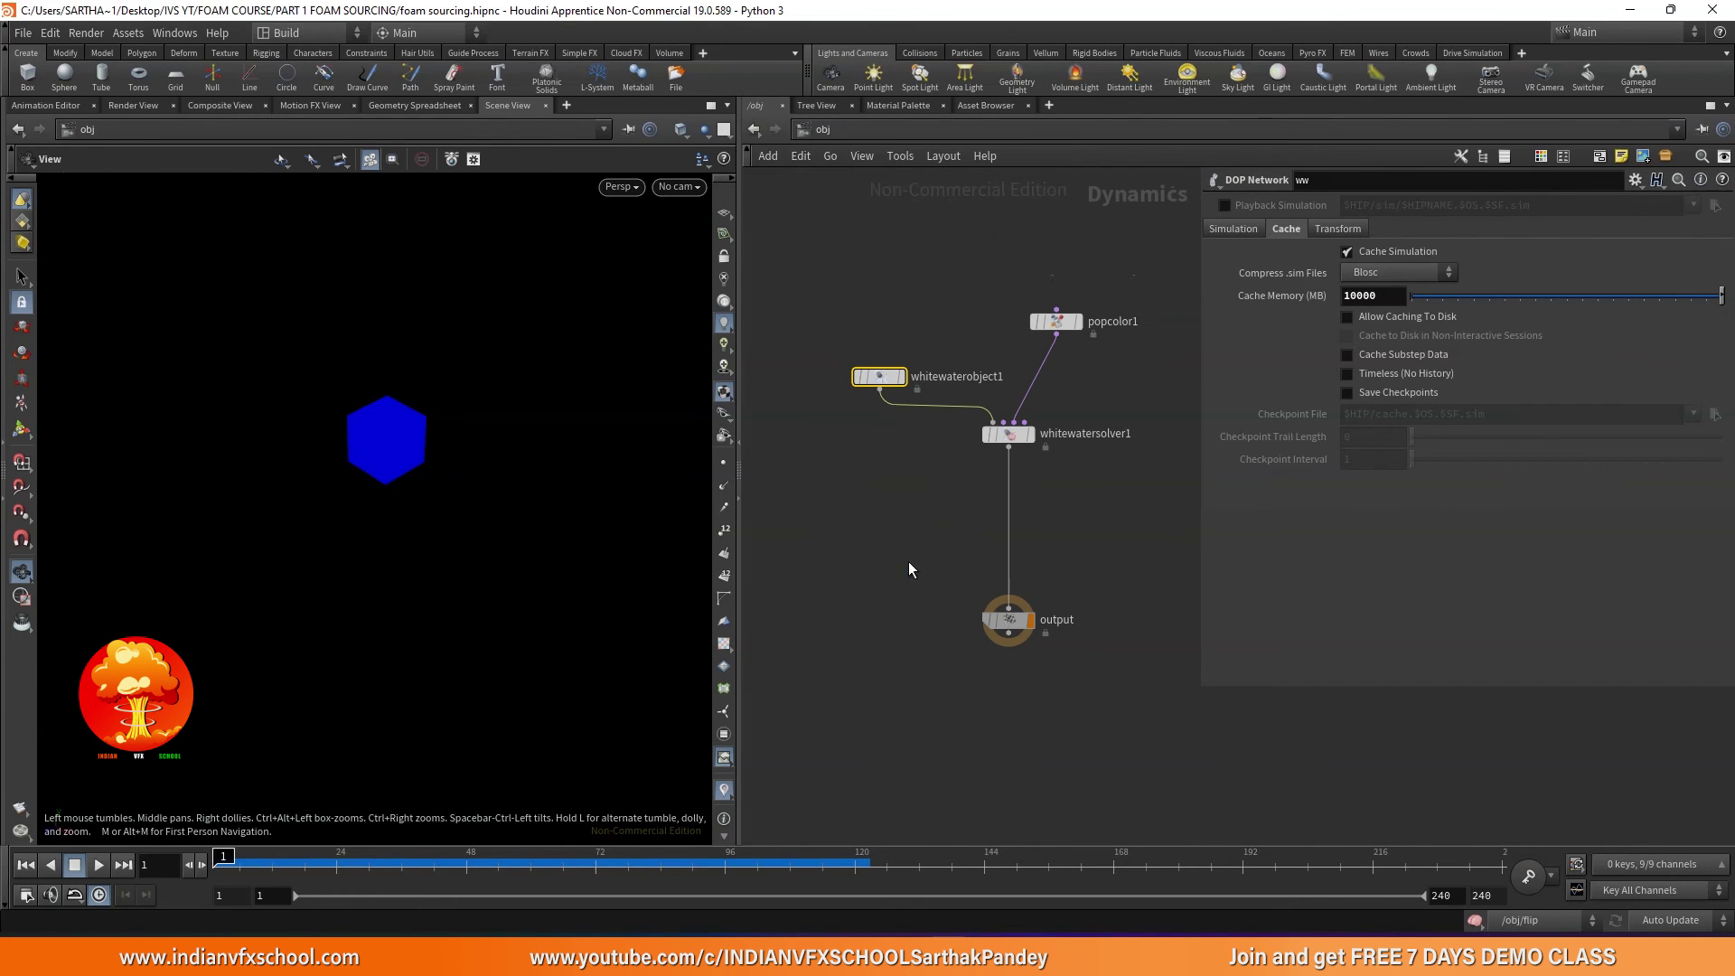
pyautogui.doubleClick(910, 567)
# - Play the whitewater simulation and stop it at frame 40
pyautogui.click(94, 867)
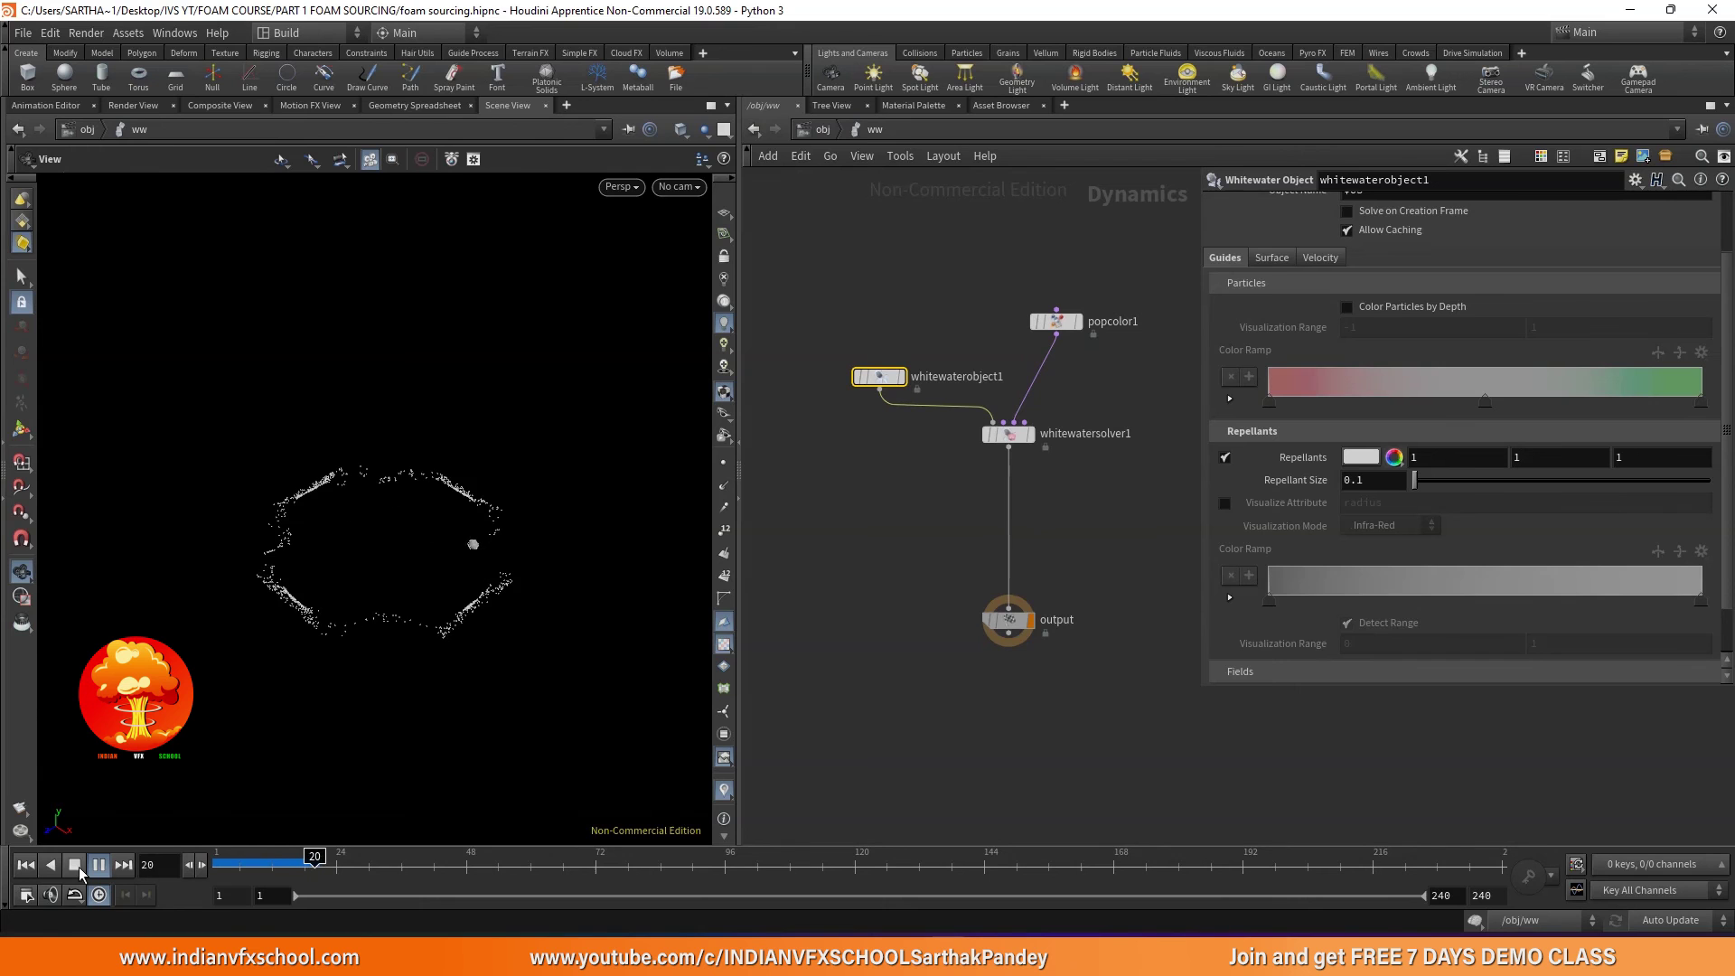
pyautogui.moveTo(366, 628); pyautogui.dragTo(369, 562)
pyautogui.moveTo(382, 491); pyautogui.dragTo(425, 593, button='right')
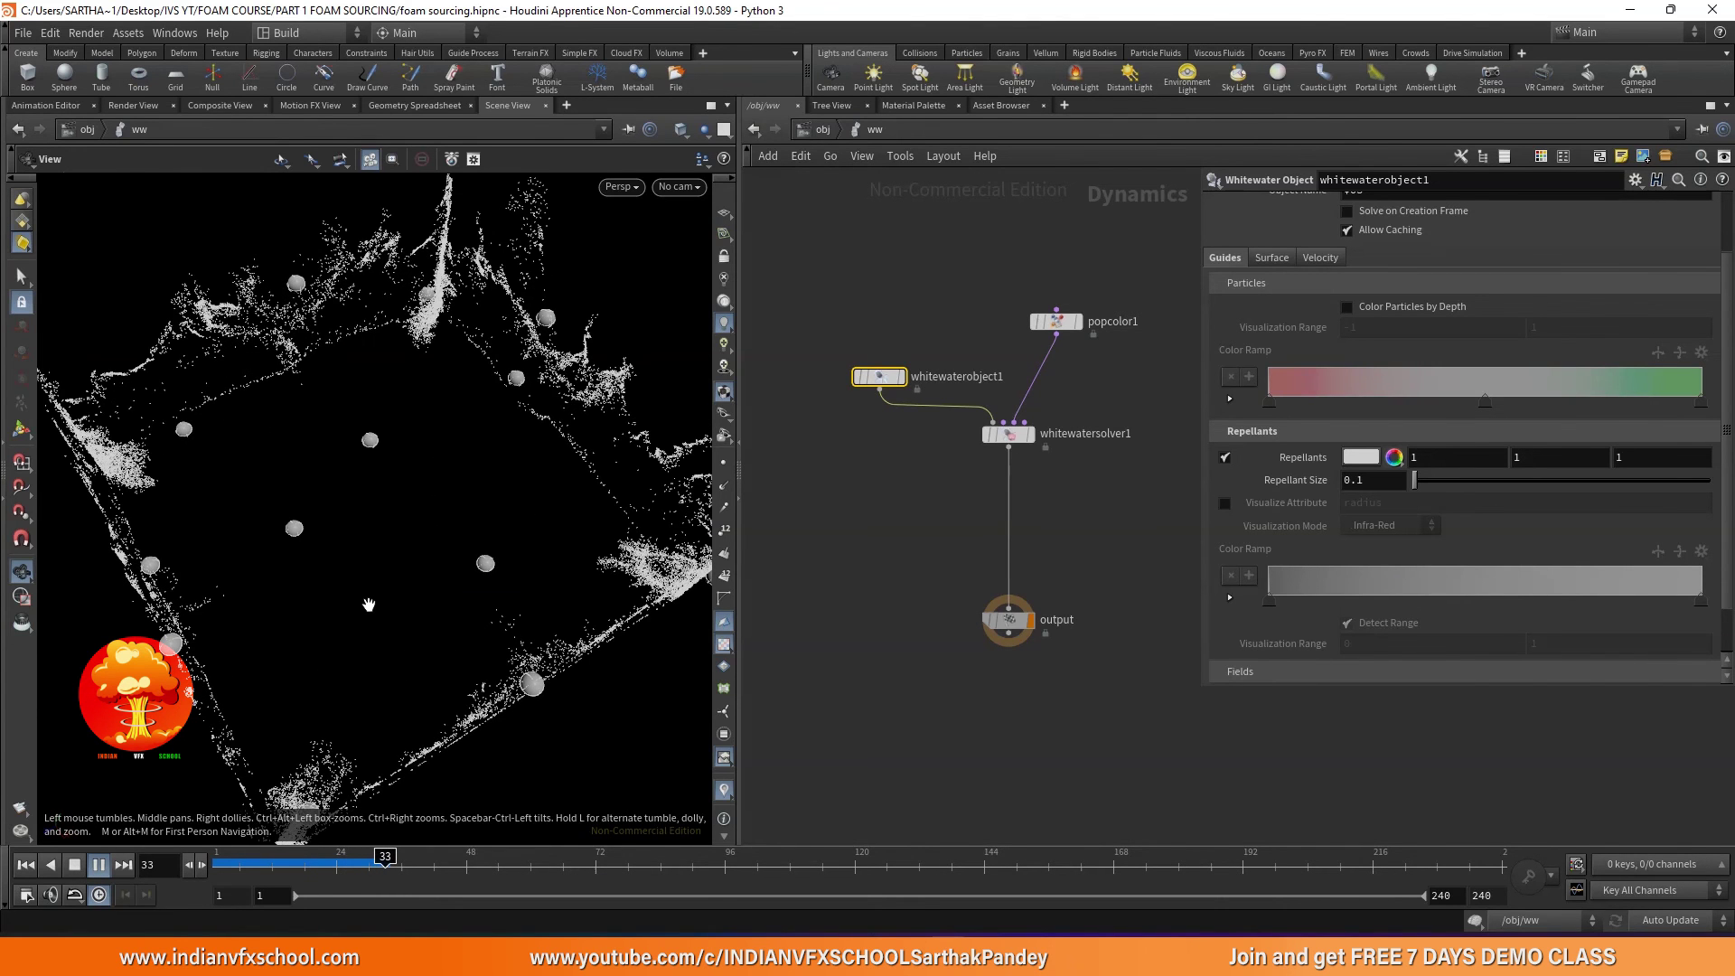
pyautogui.click(73, 871)
# - Toggle Repellants off and back on, then set Repellant Size to 0.05
pyautogui.click(1225, 459)
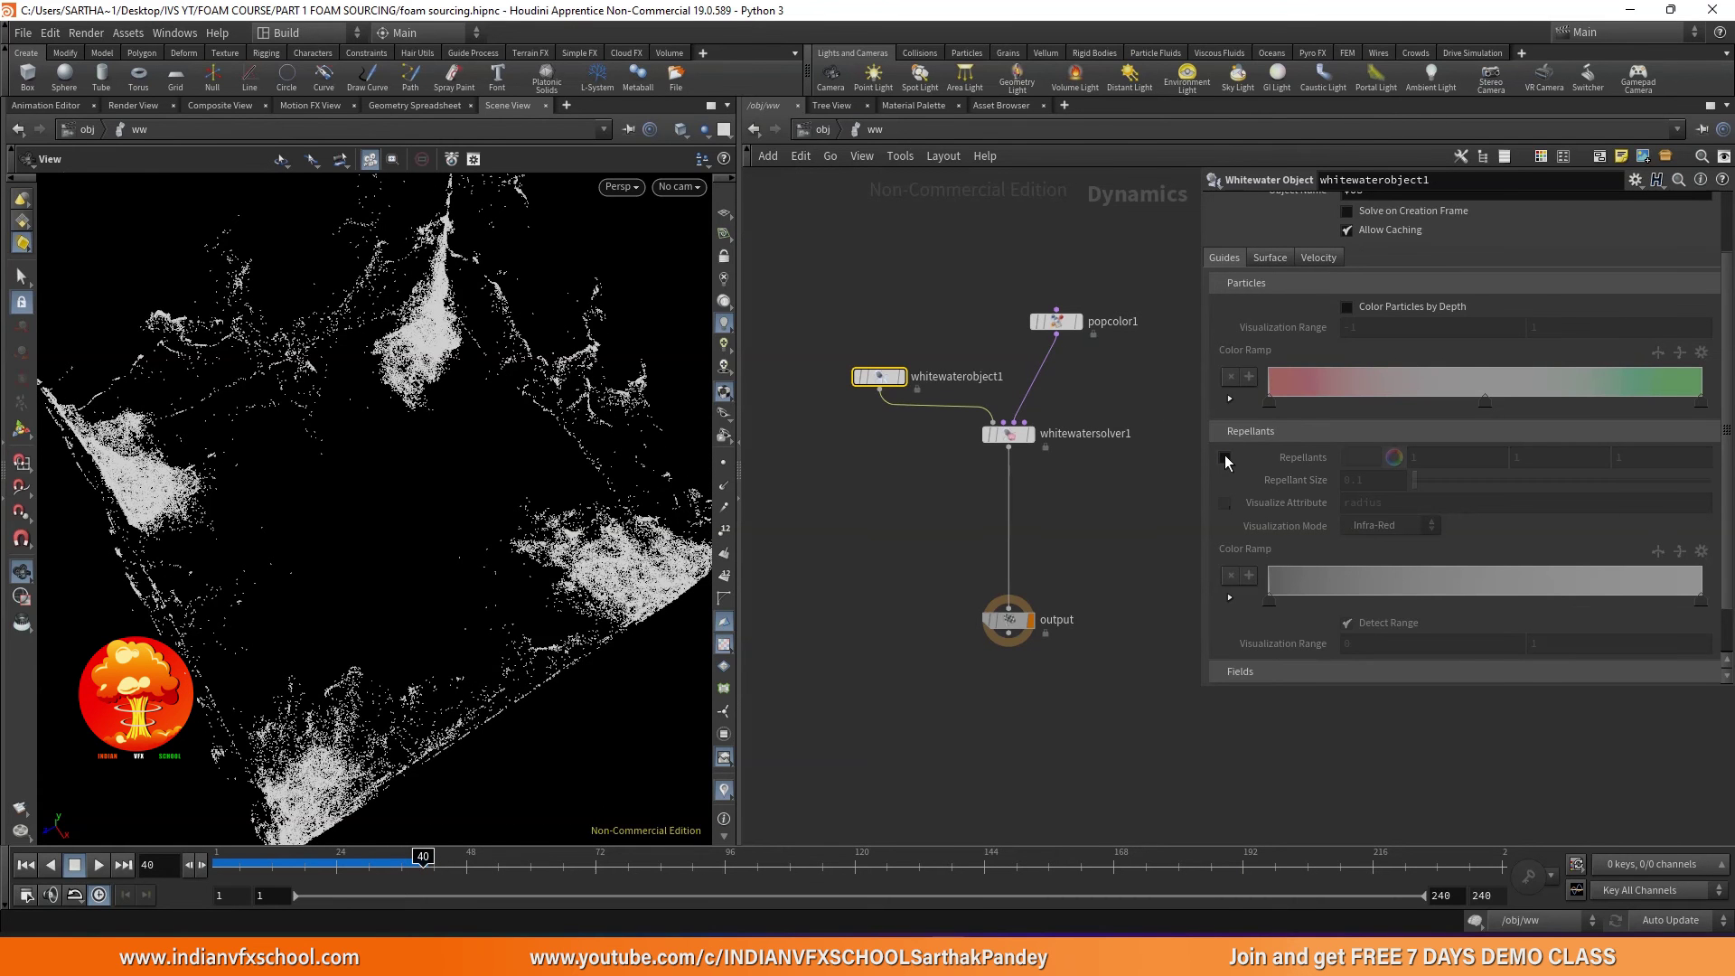
pyautogui.click(1226, 458)
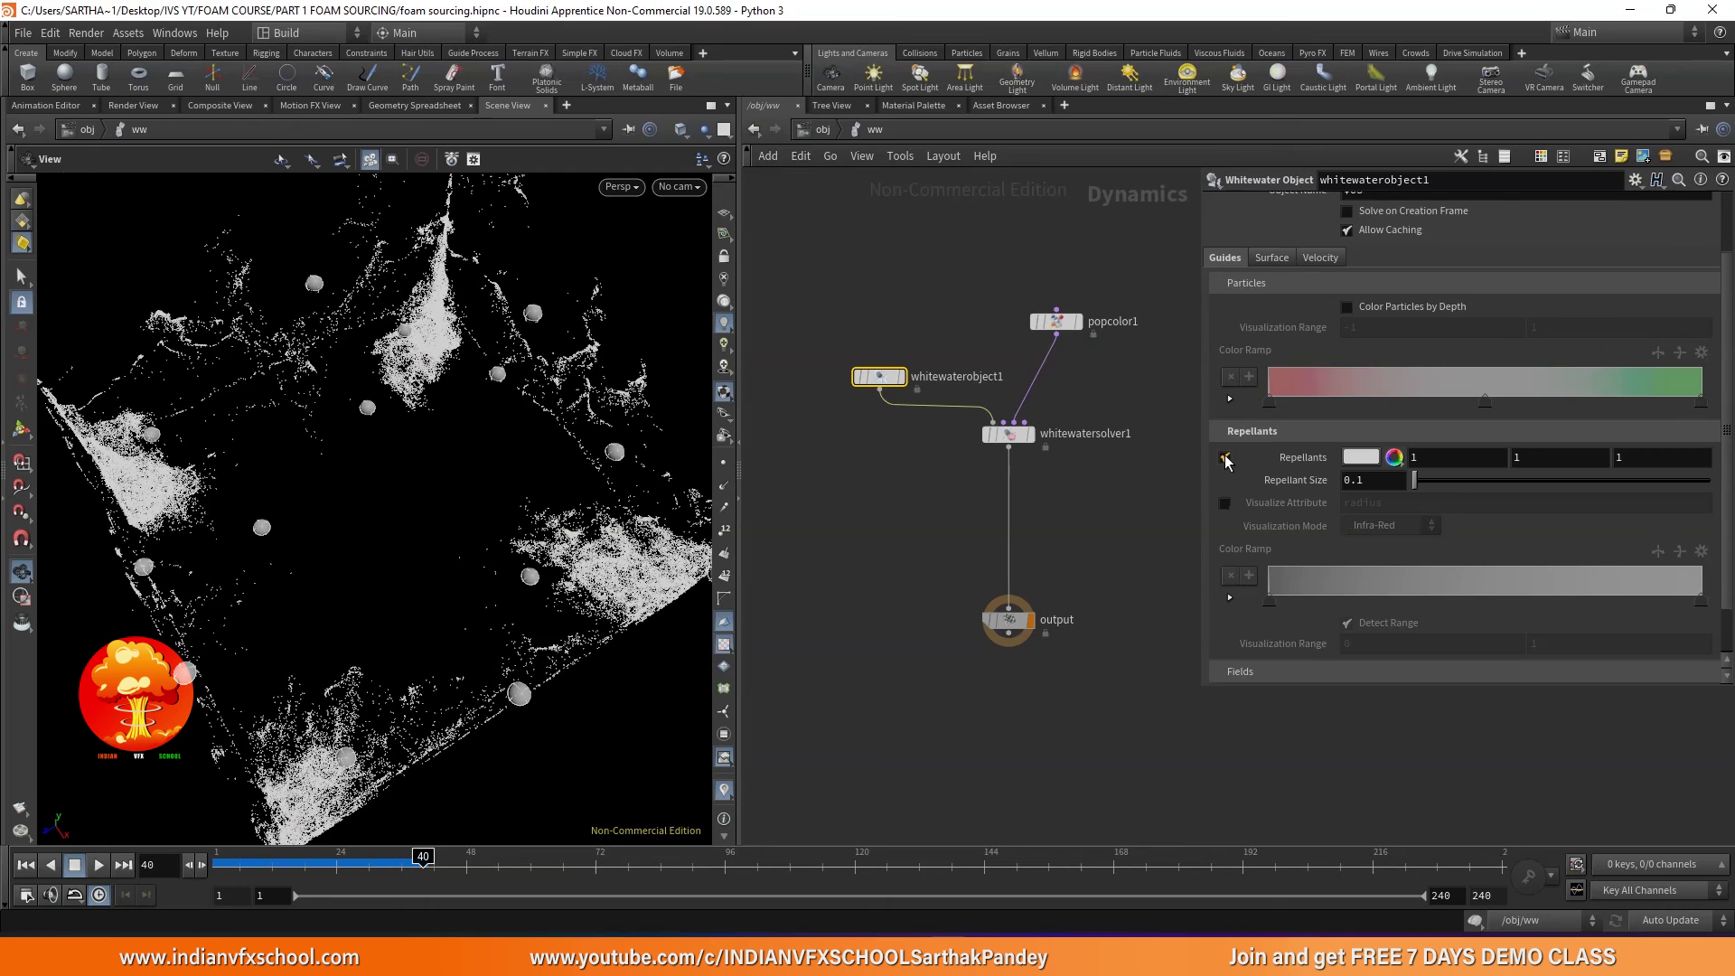
pyautogui.click(1376, 482)
pyautogui.write('0.05')
pyautogui.press('Return')
# - Make the repellant colour red (1, 0, 0) in the Color Editor
pyautogui.click(1362, 458)
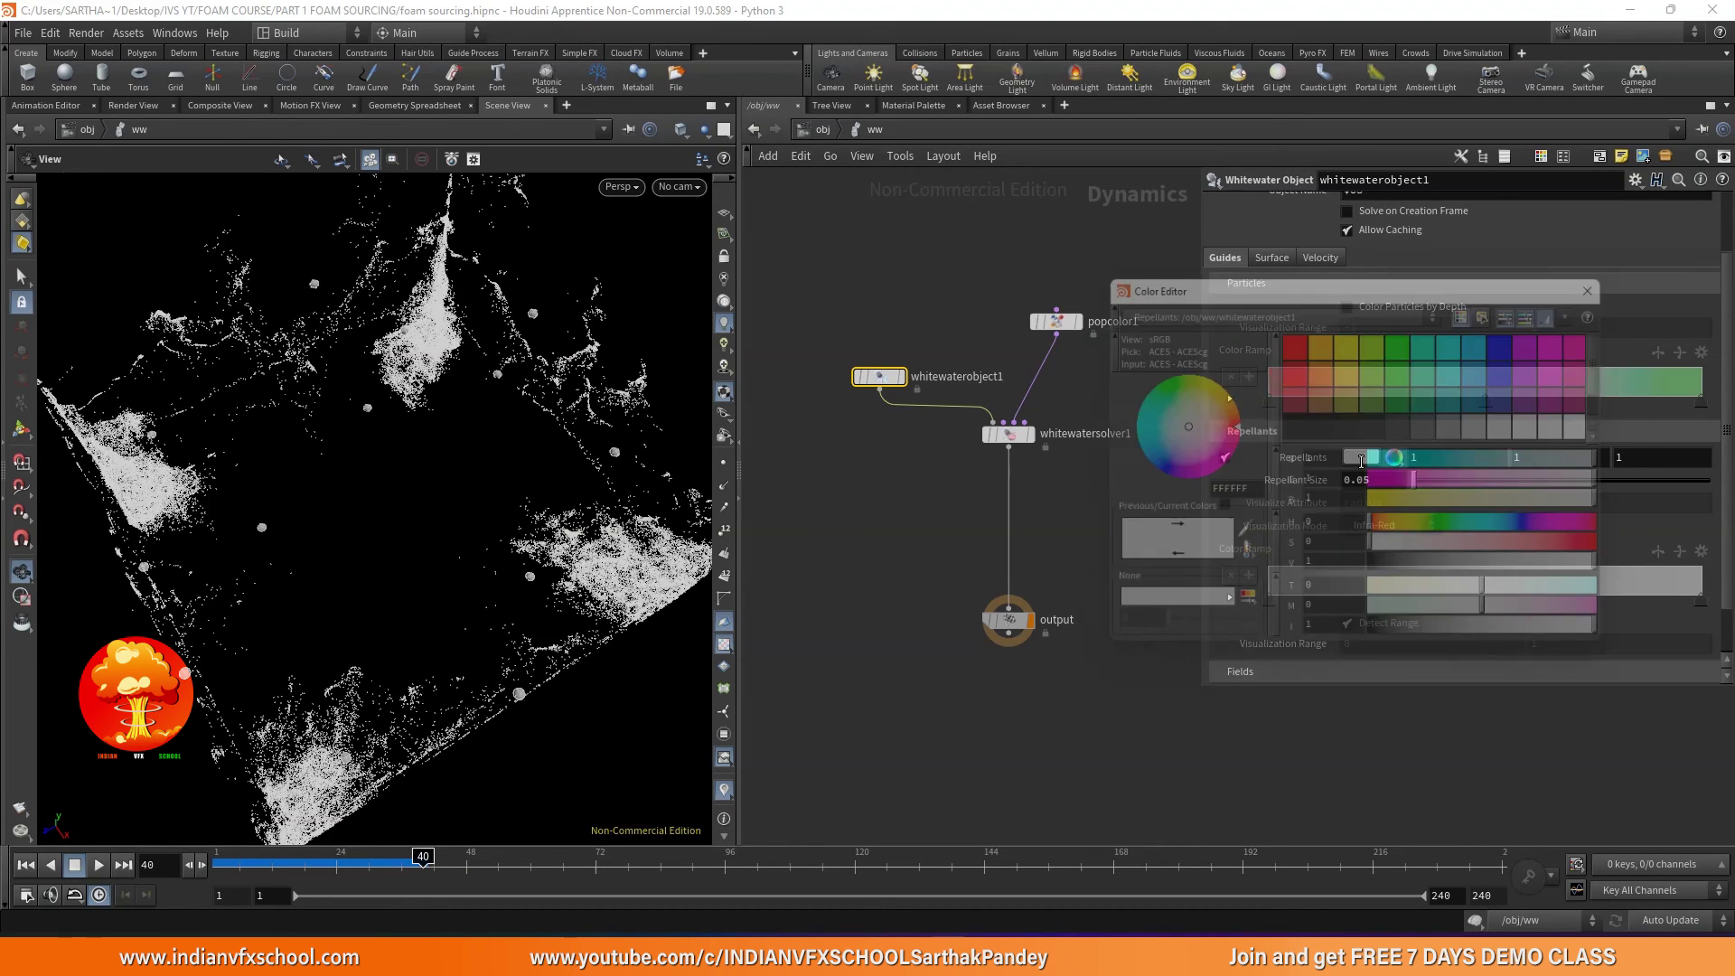
pyautogui.click(1296, 339)
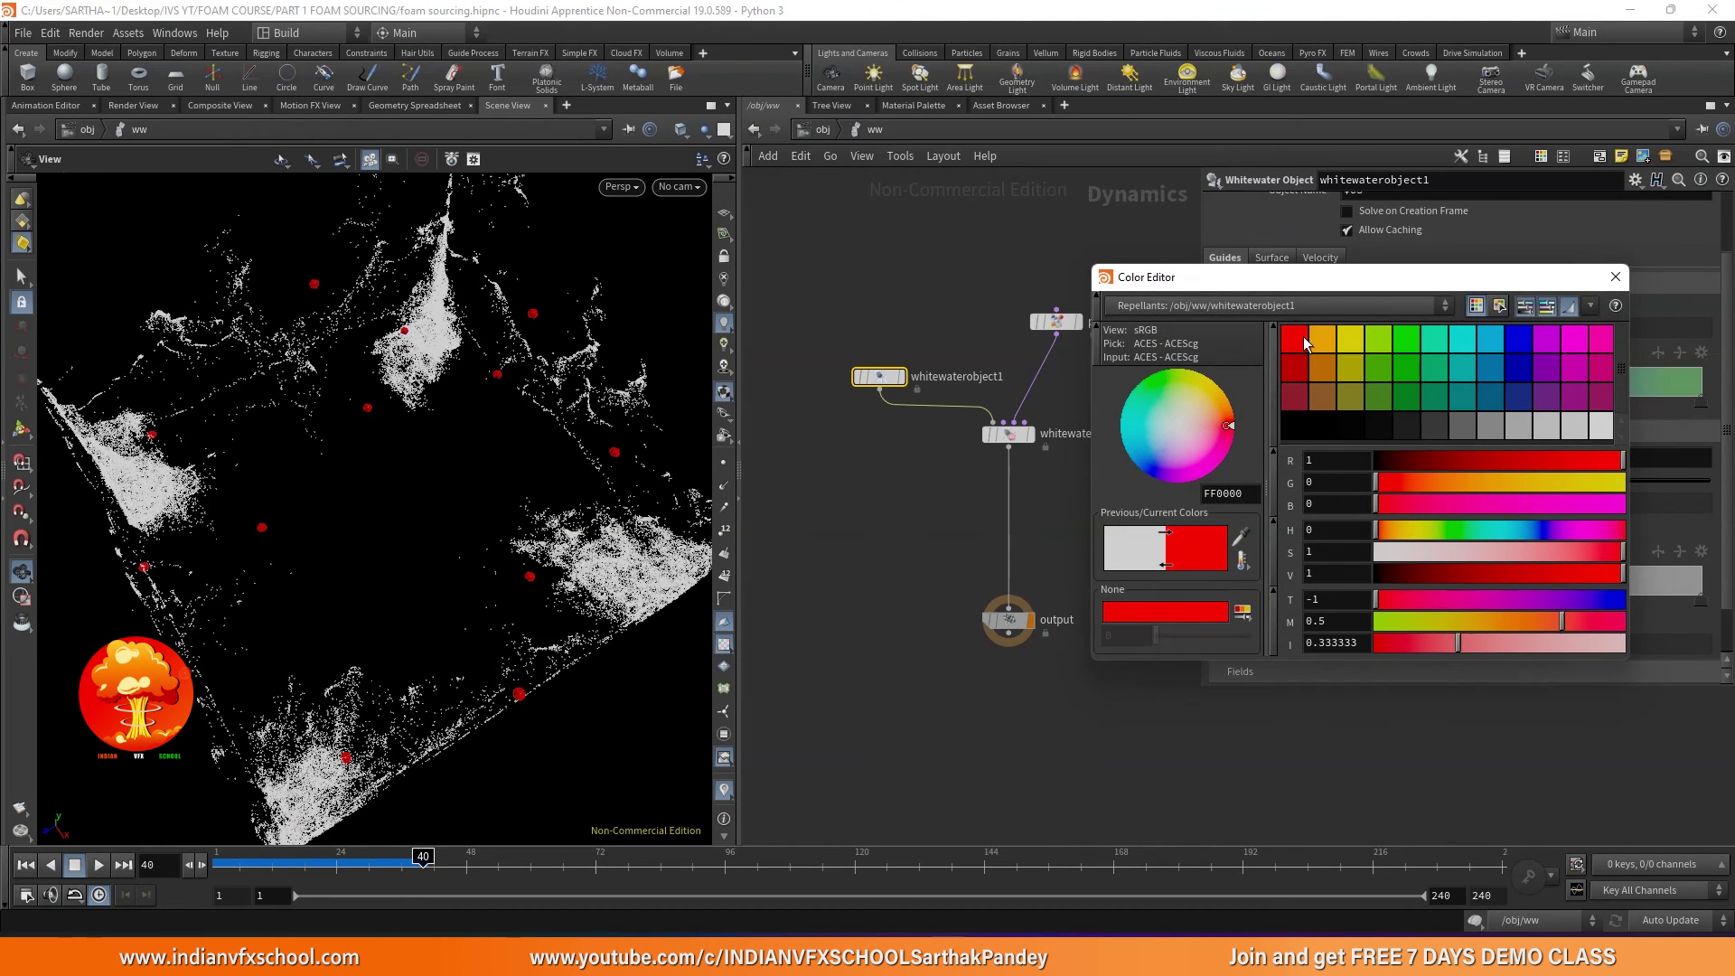
pyautogui.click(1615, 278)
# - Replay the foam from frame 34, frame it from above, and scrub through frames 65 to 102
pyautogui.click(101, 864)
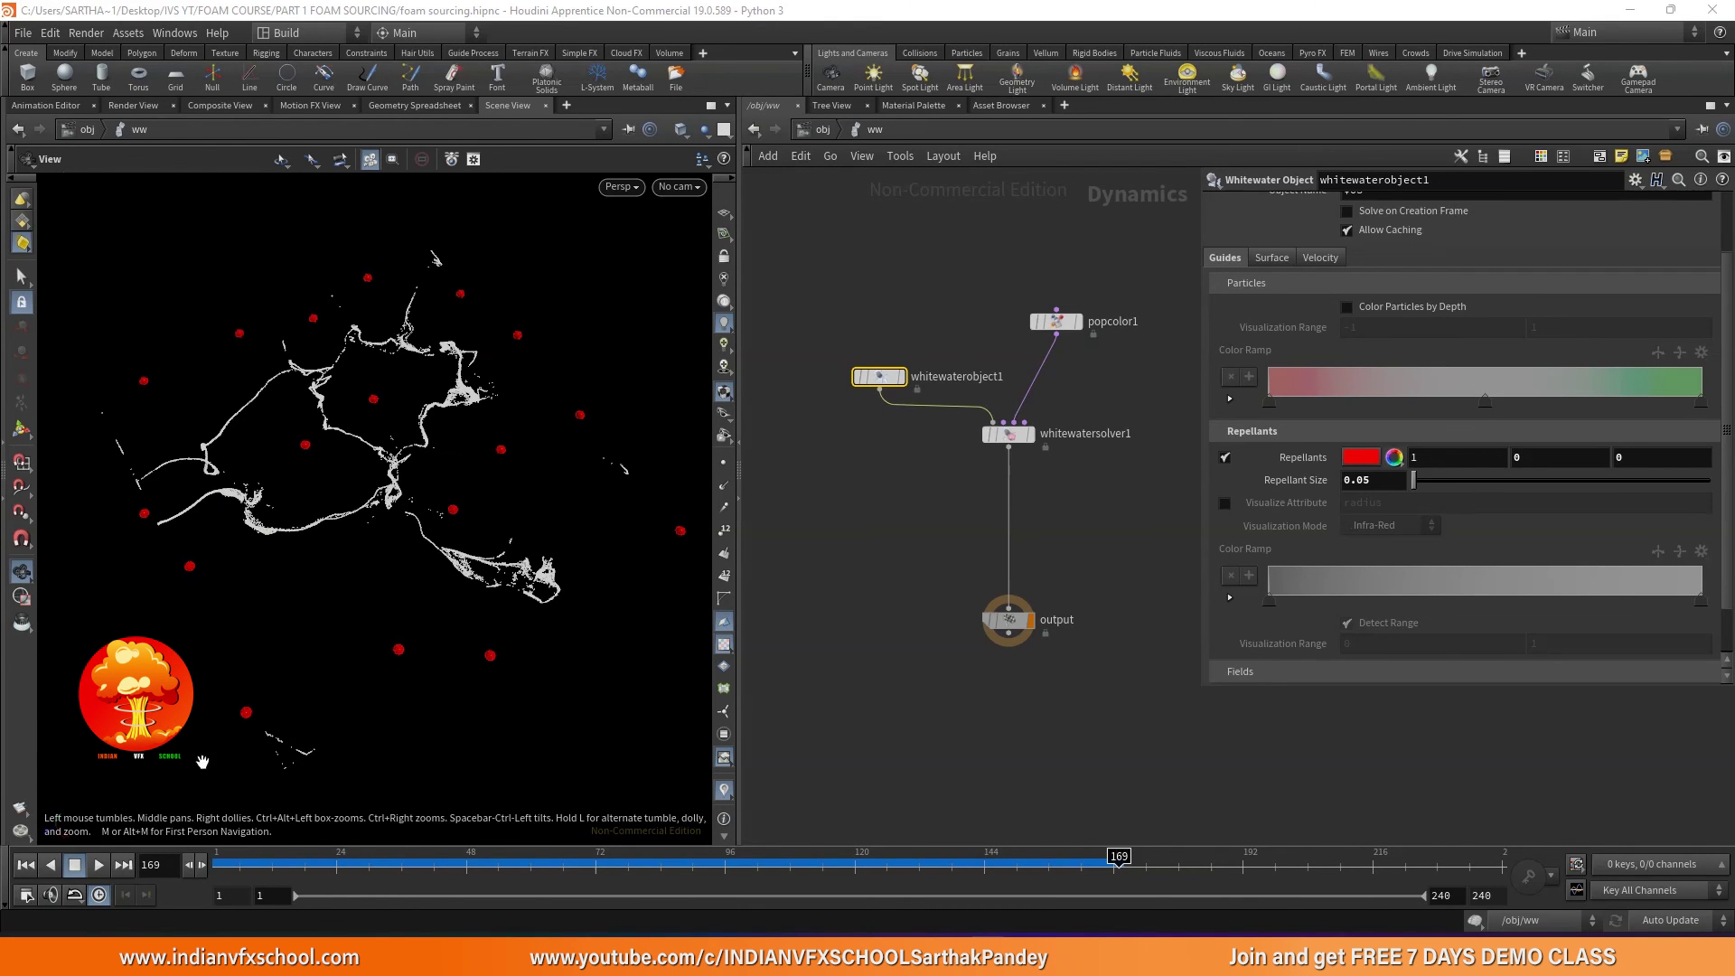
pyautogui.moveTo(287, 864); pyautogui.dragTo(391, 863)
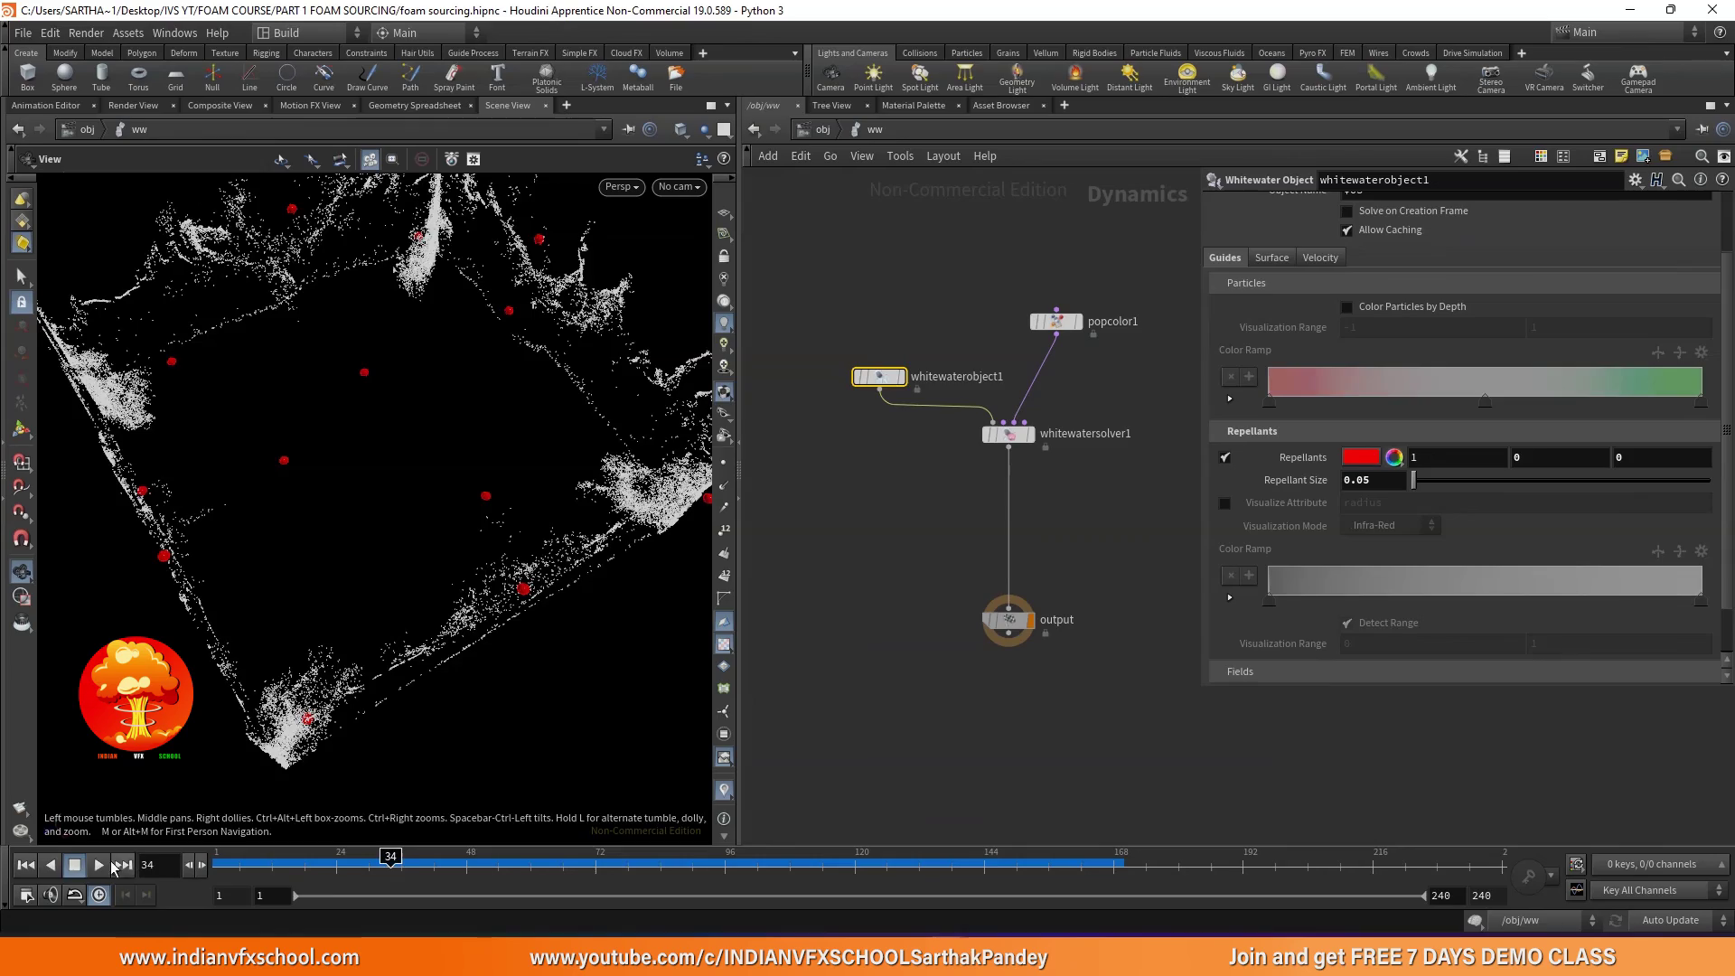
pyautogui.click(100, 866)
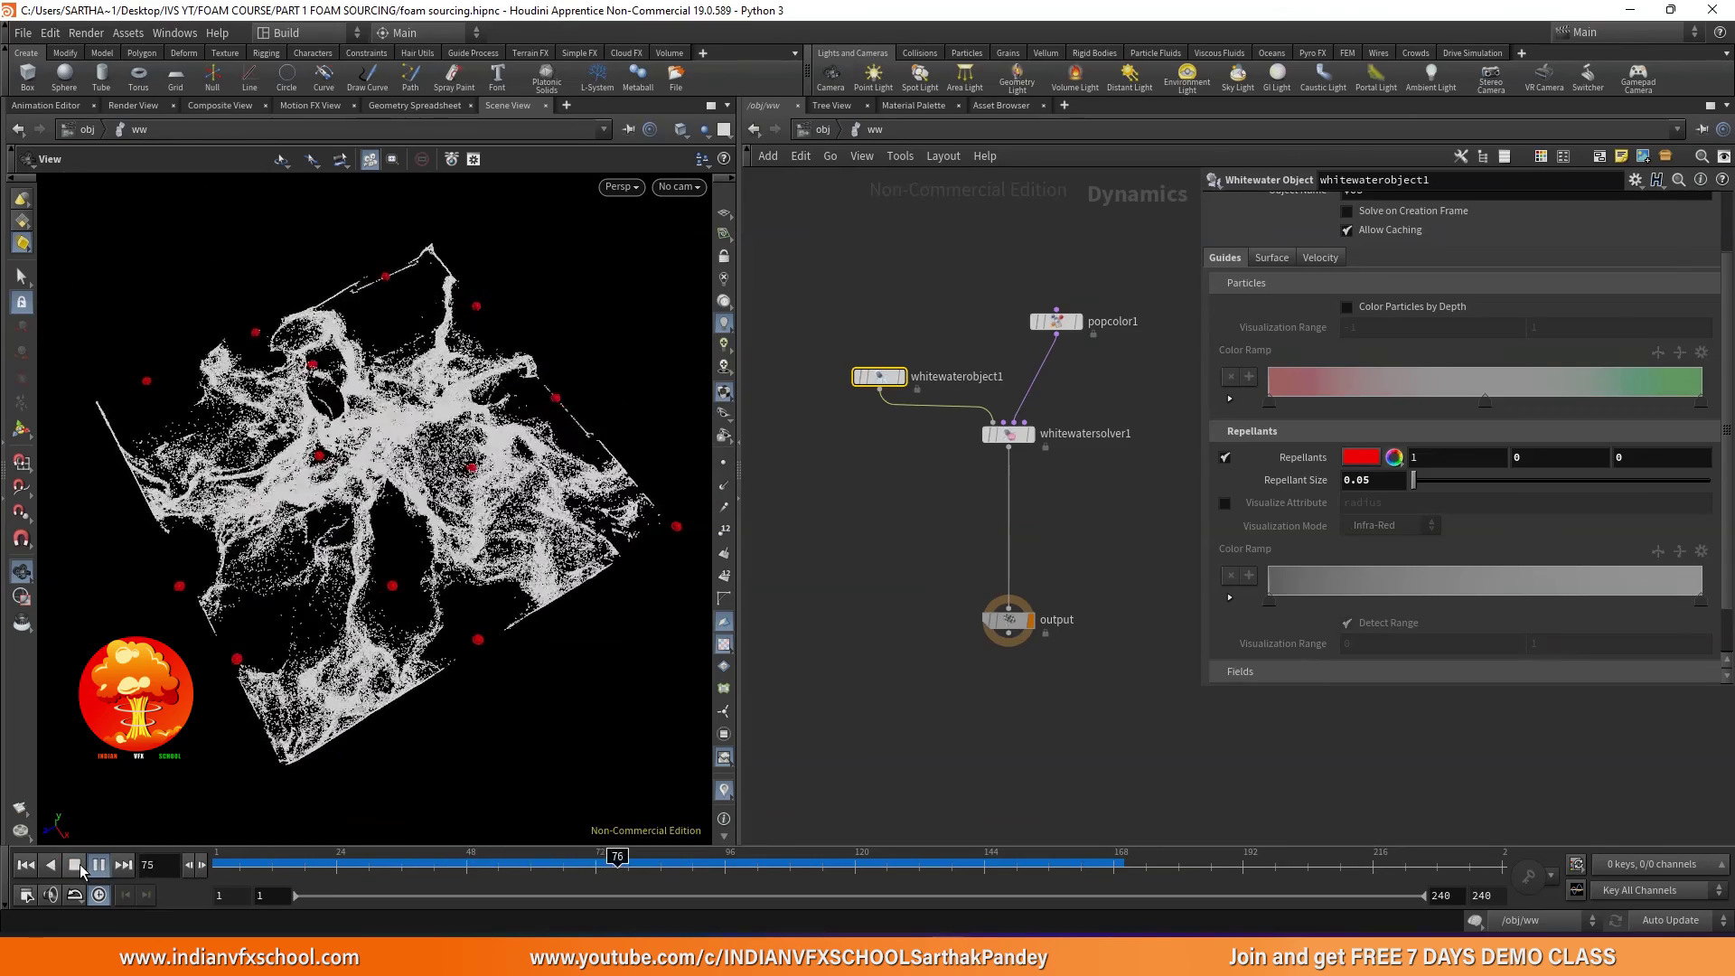
pyautogui.click(76, 866)
pyautogui.moveTo(517, 508); pyautogui.dragTo(372, 511)
pyautogui.moveTo(372, 510); pyautogui.dragTo(408, 495, button='middle')
pyautogui.moveTo(408, 494); pyautogui.dragTo(423, 481)
pyautogui.moveTo(559, 869); pyautogui.dragTo(757, 868)
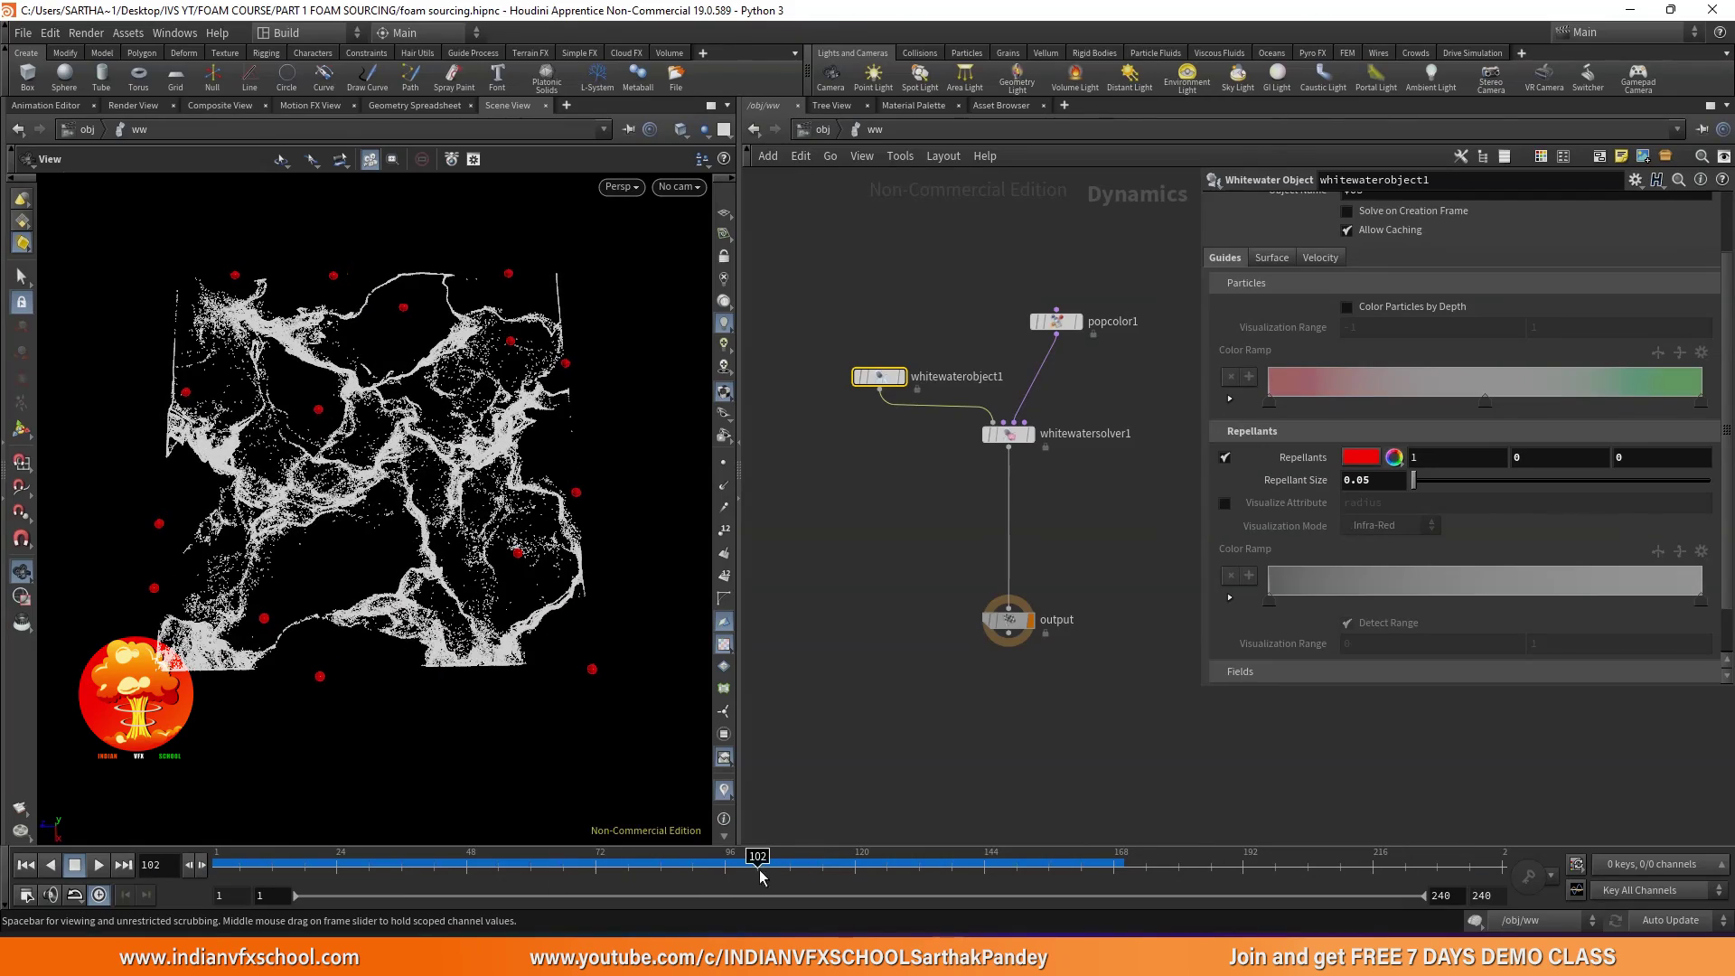
# - Compare the foam with browser reference images, then scrub the simulation timeline again
pyautogui.hotkey('alt', 'Tab')
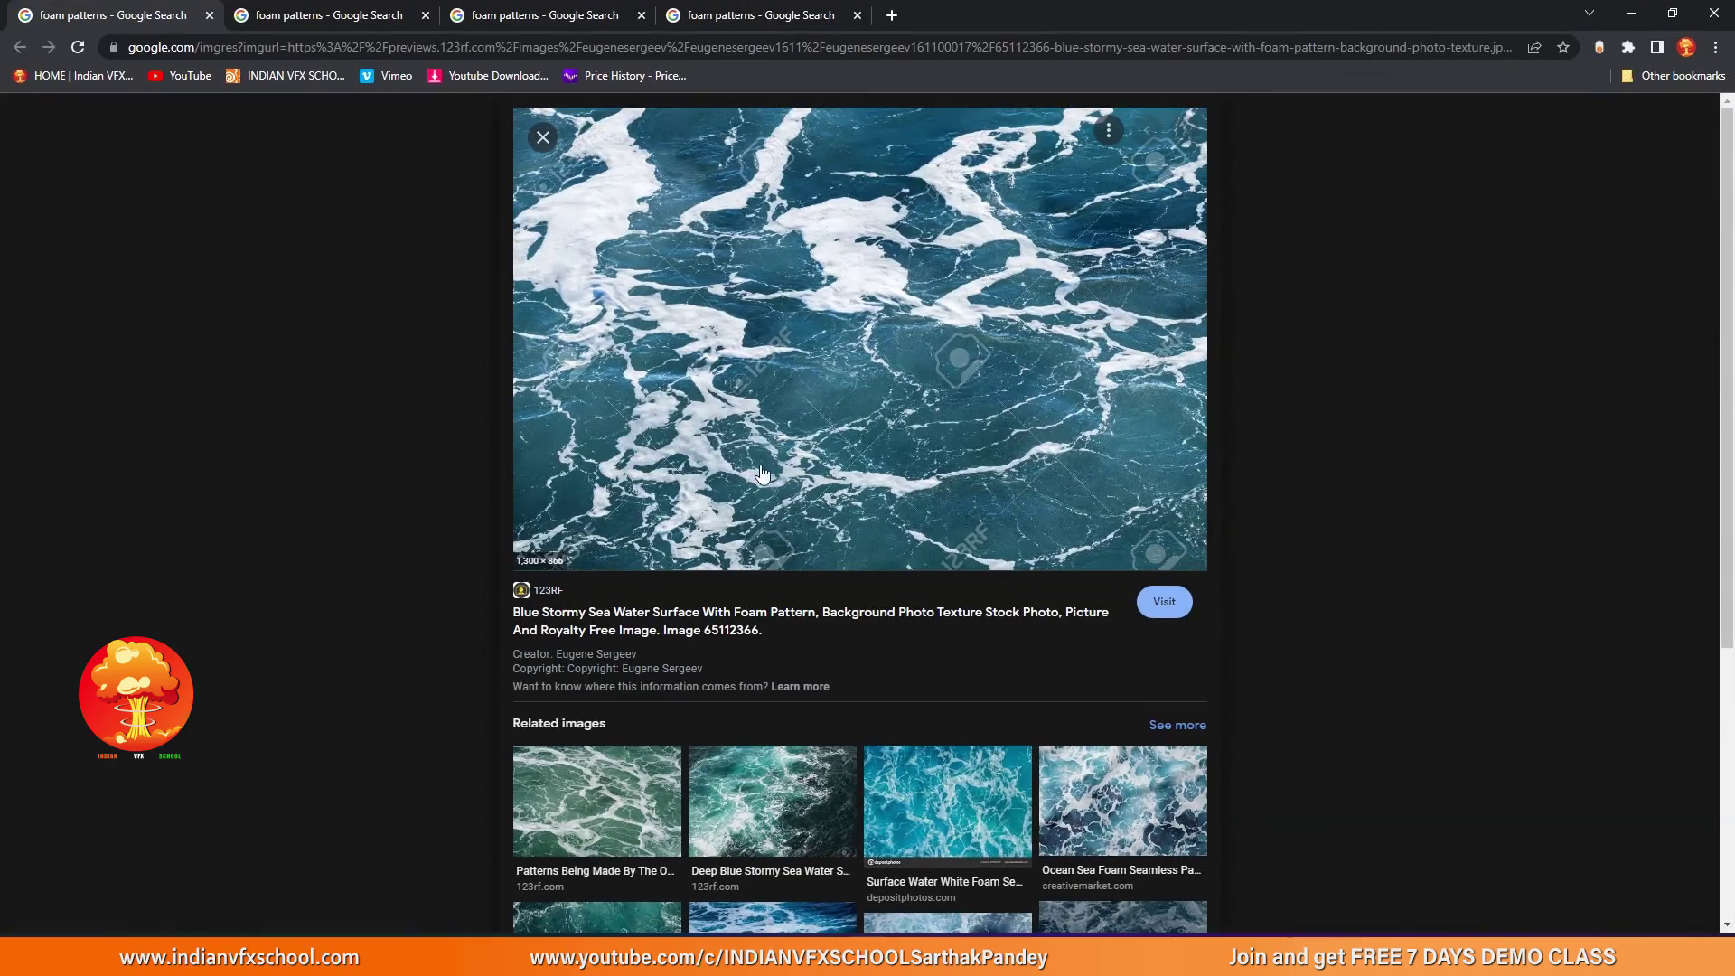
pyautogui.click(510, 9)
pyautogui.click(691, 11)
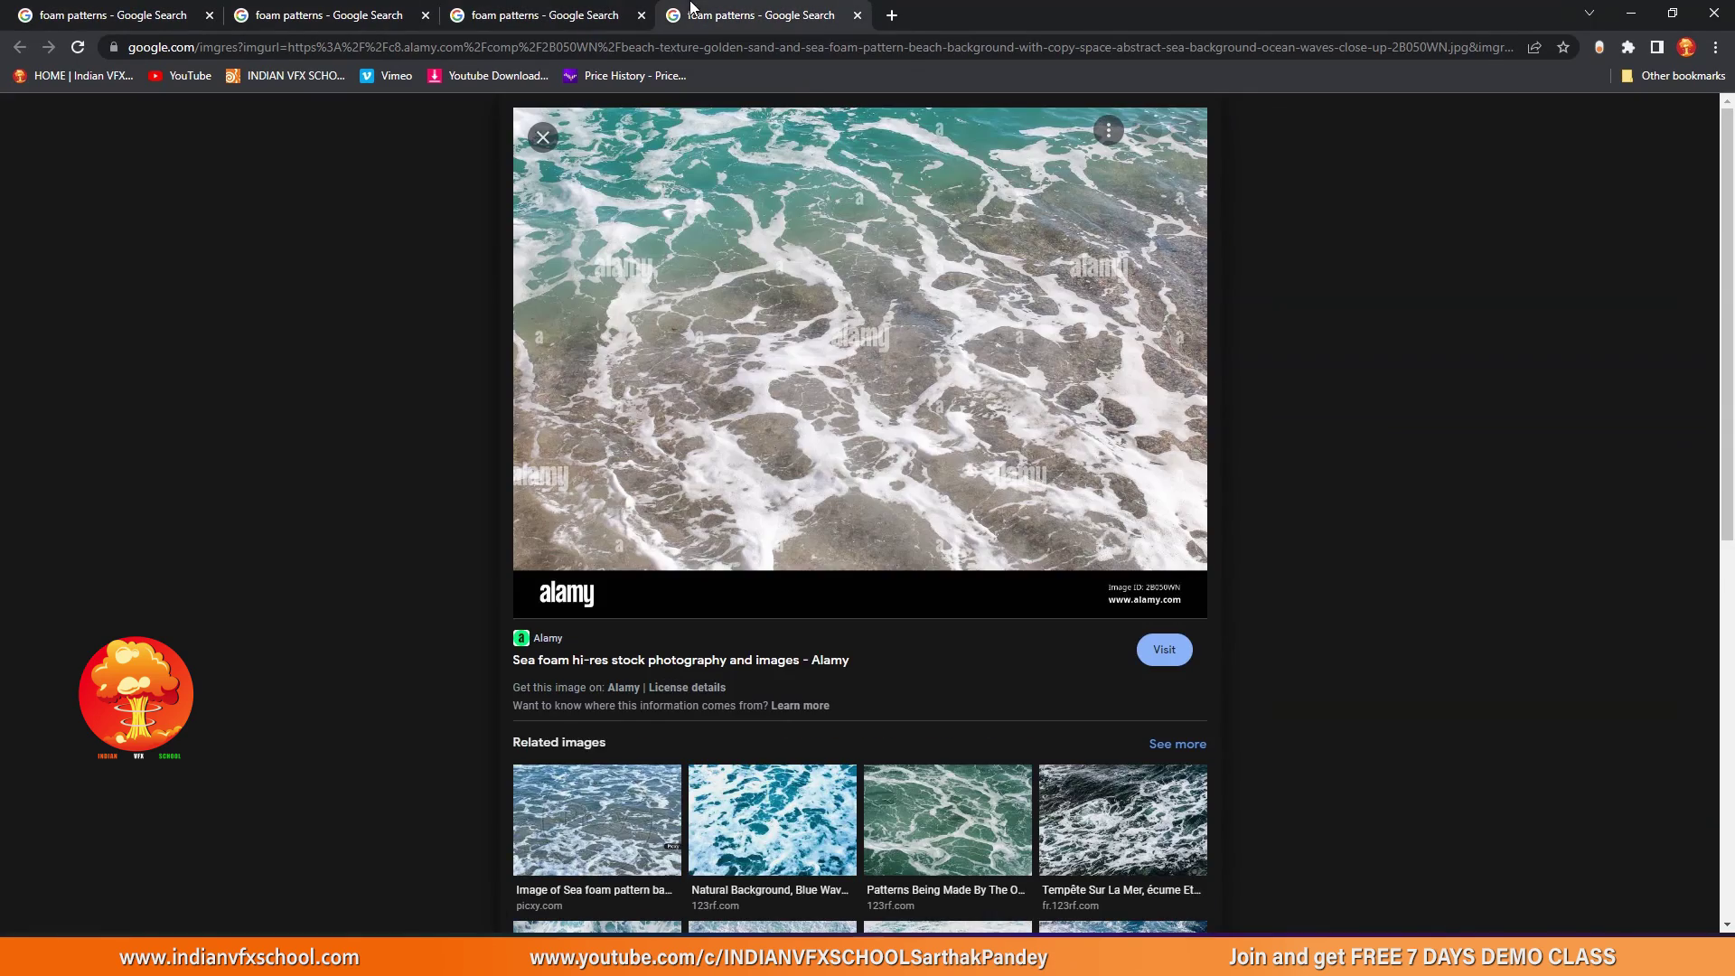
pyautogui.click(366, 10)
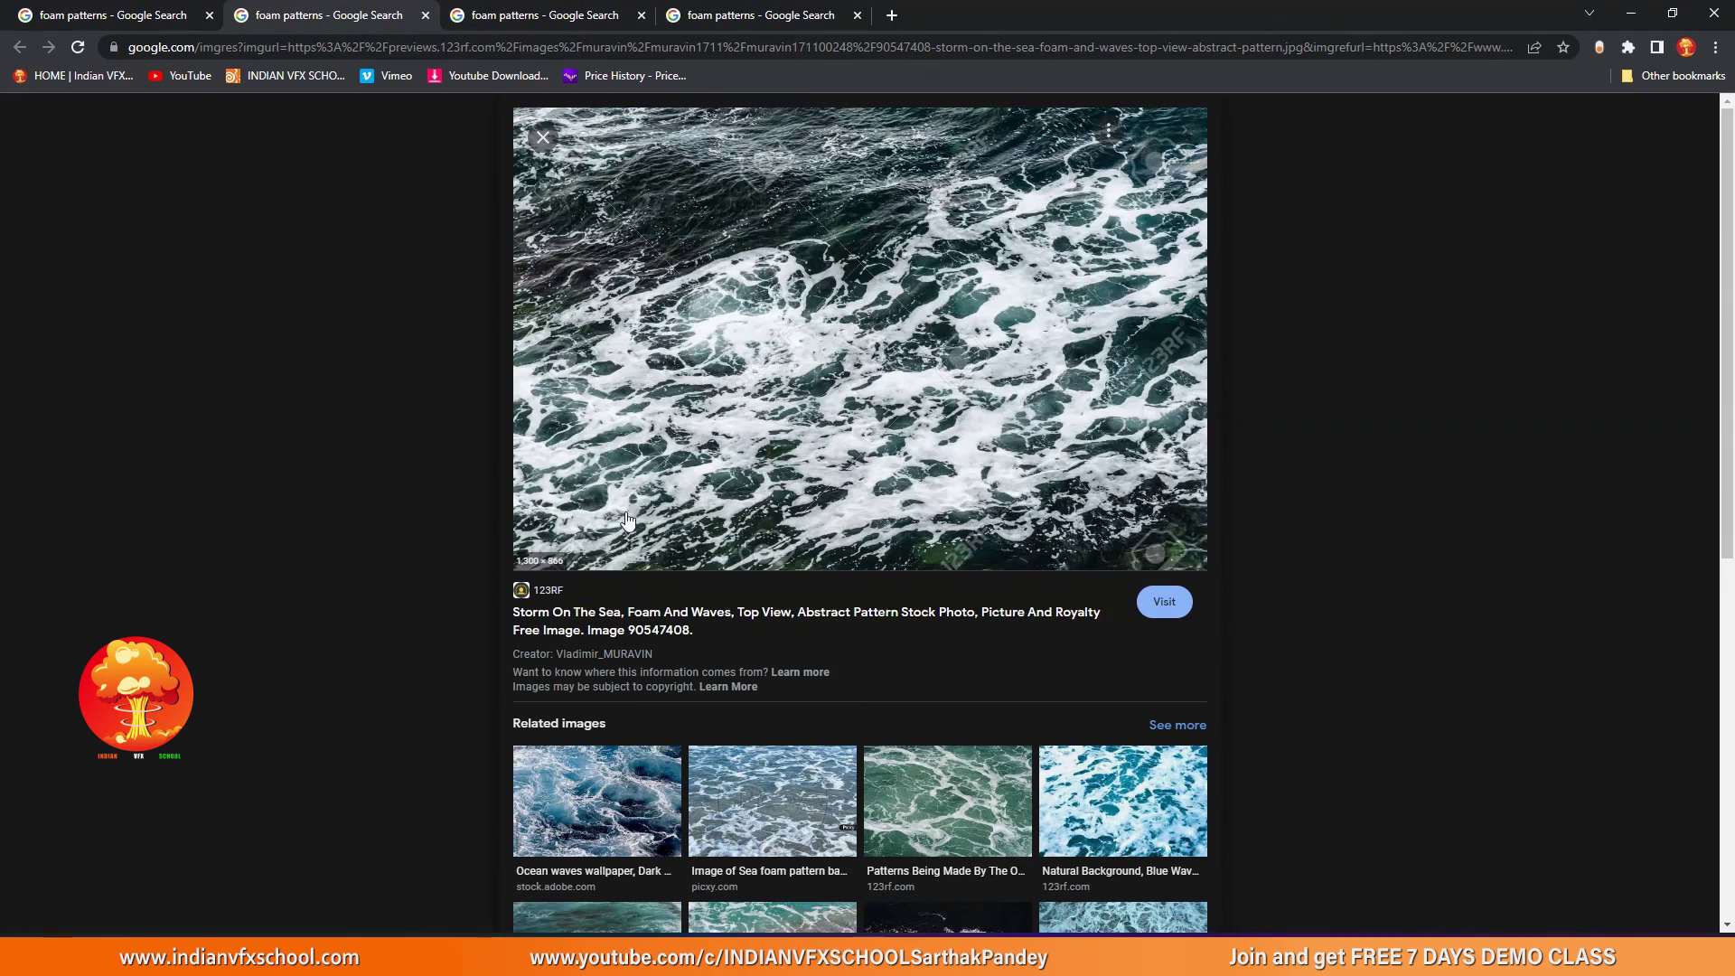
pyautogui.click(1631, 13)
pyautogui.moveTo(407, 872); pyautogui.dragTo(217, 878)
# - Return the timeline to frame 1 and select whitewatersolver1 to show its Repellants parameters
pyautogui.scroll(-1, 959, 486)
pyautogui.moveTo(959, 486); pyautogui.dragTo(864, 491, button='middle')
pyautogui.scroll(4, 865, 492)
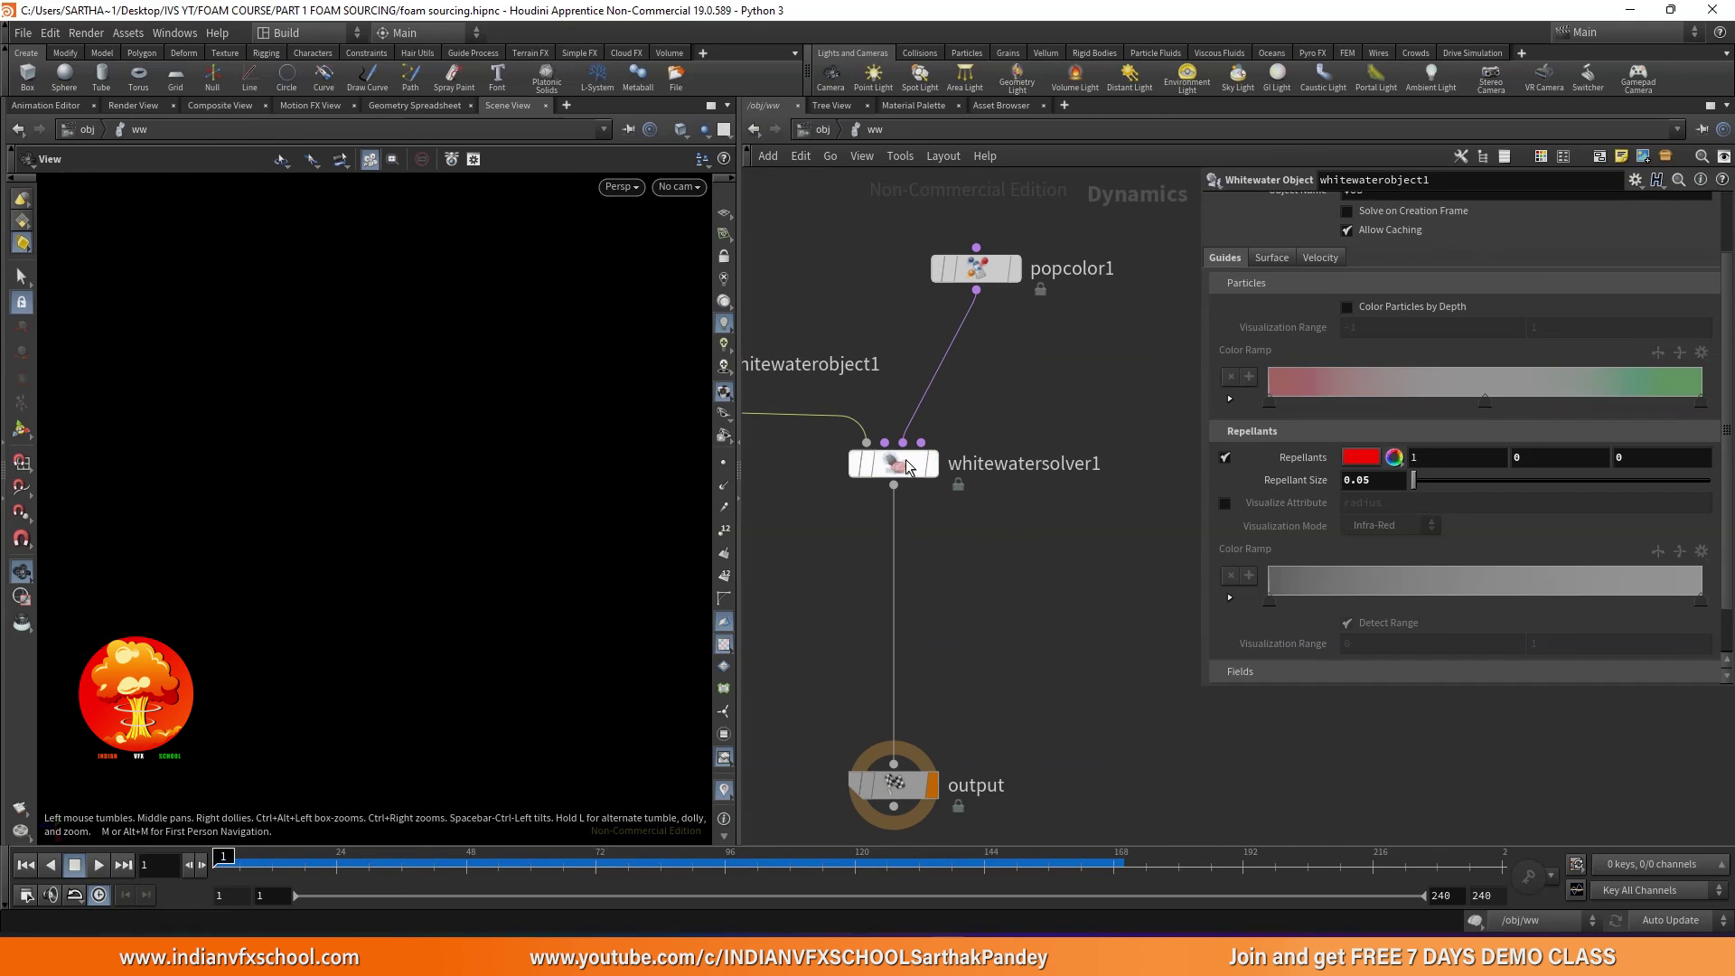
pyautogui.click(894, 463)
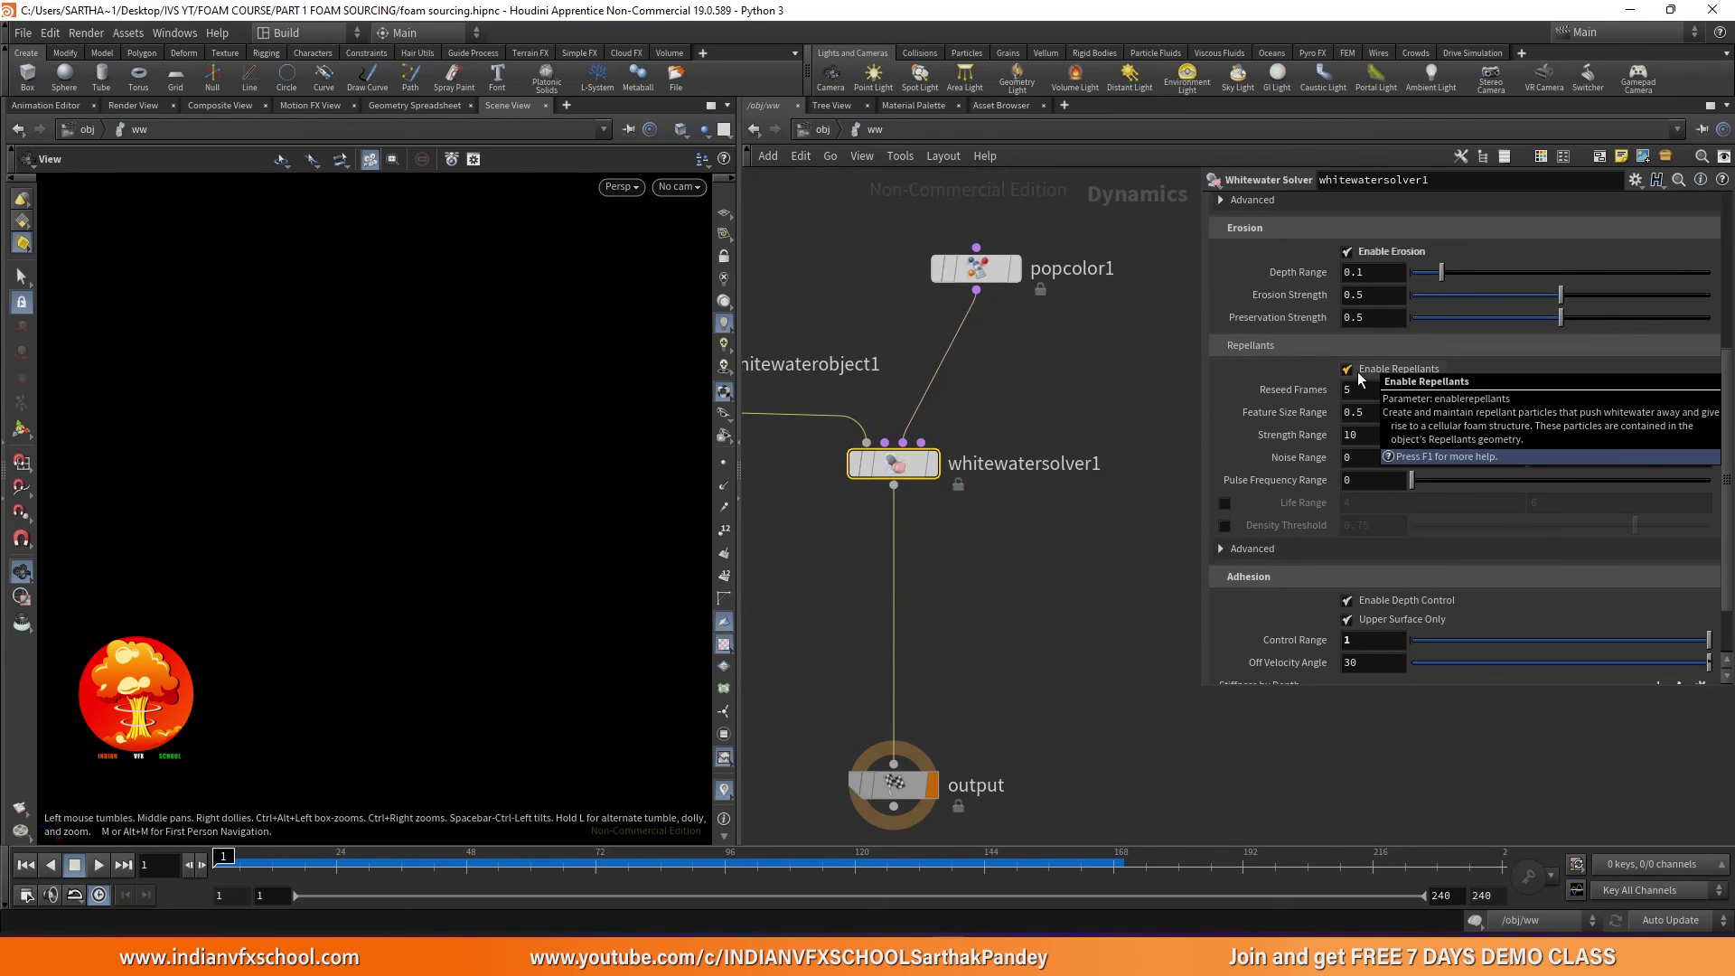
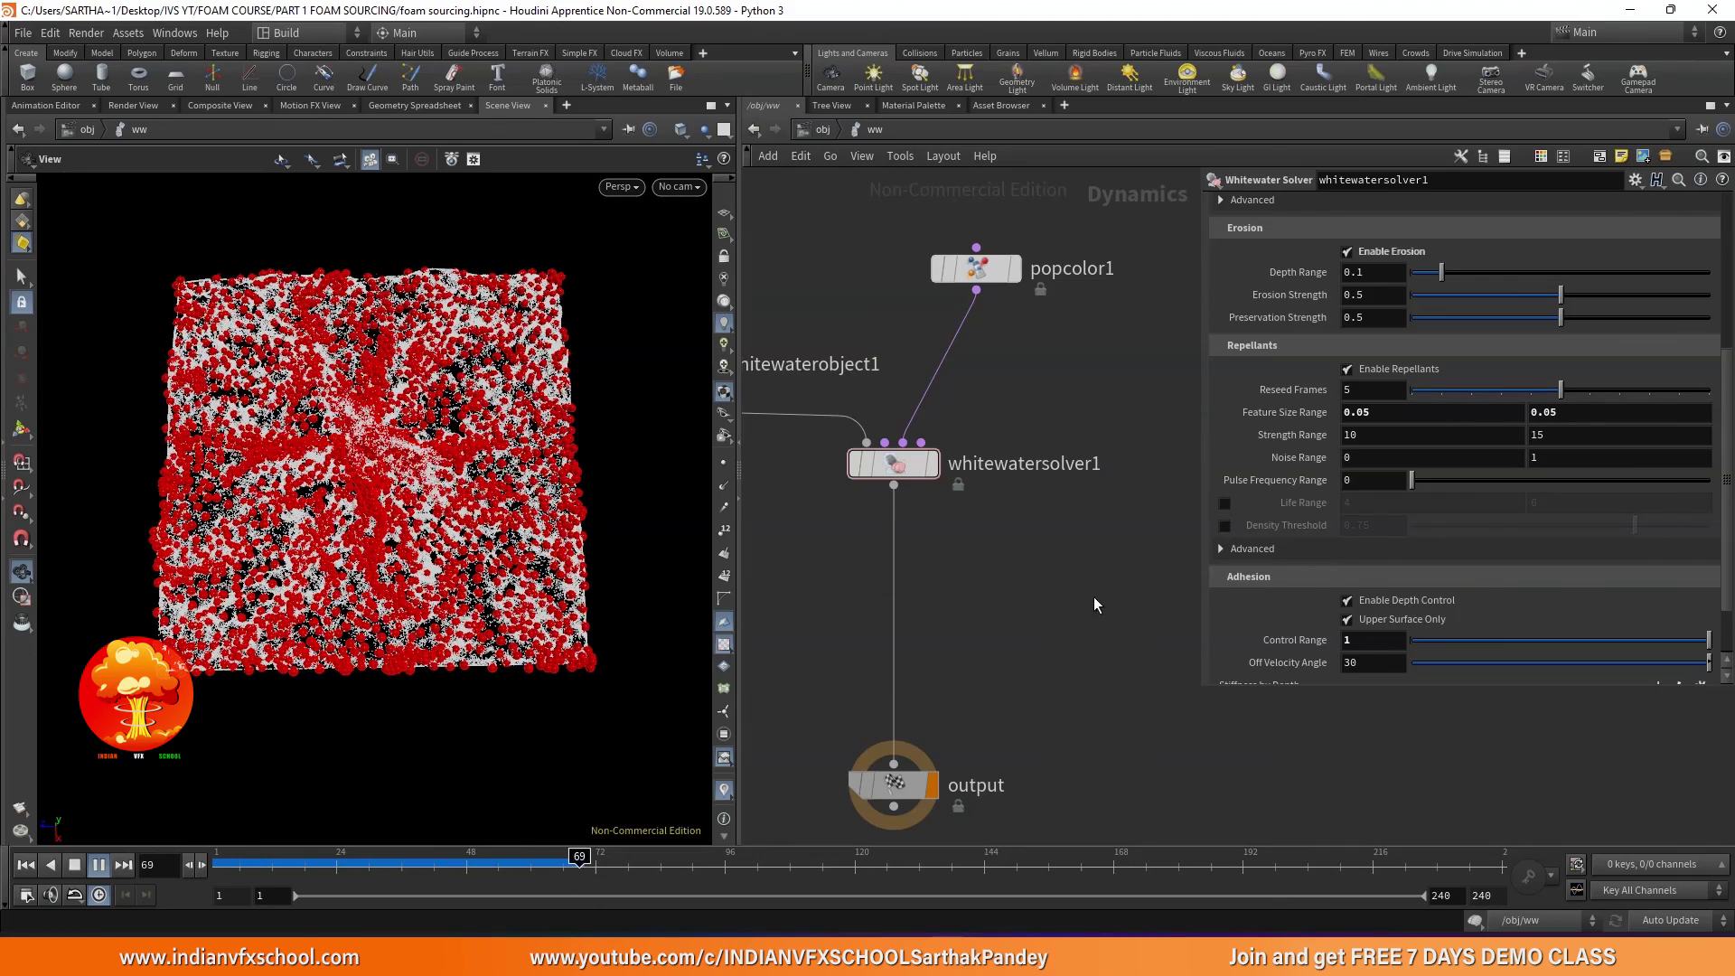
# - Select whitewaterobject1 in the network to show its repellant guide settings
pyautogui.moveTo(1024, 601); pyautogui.dragTo(1244, 610, button='middle')
pyautogui.click(890, 375)
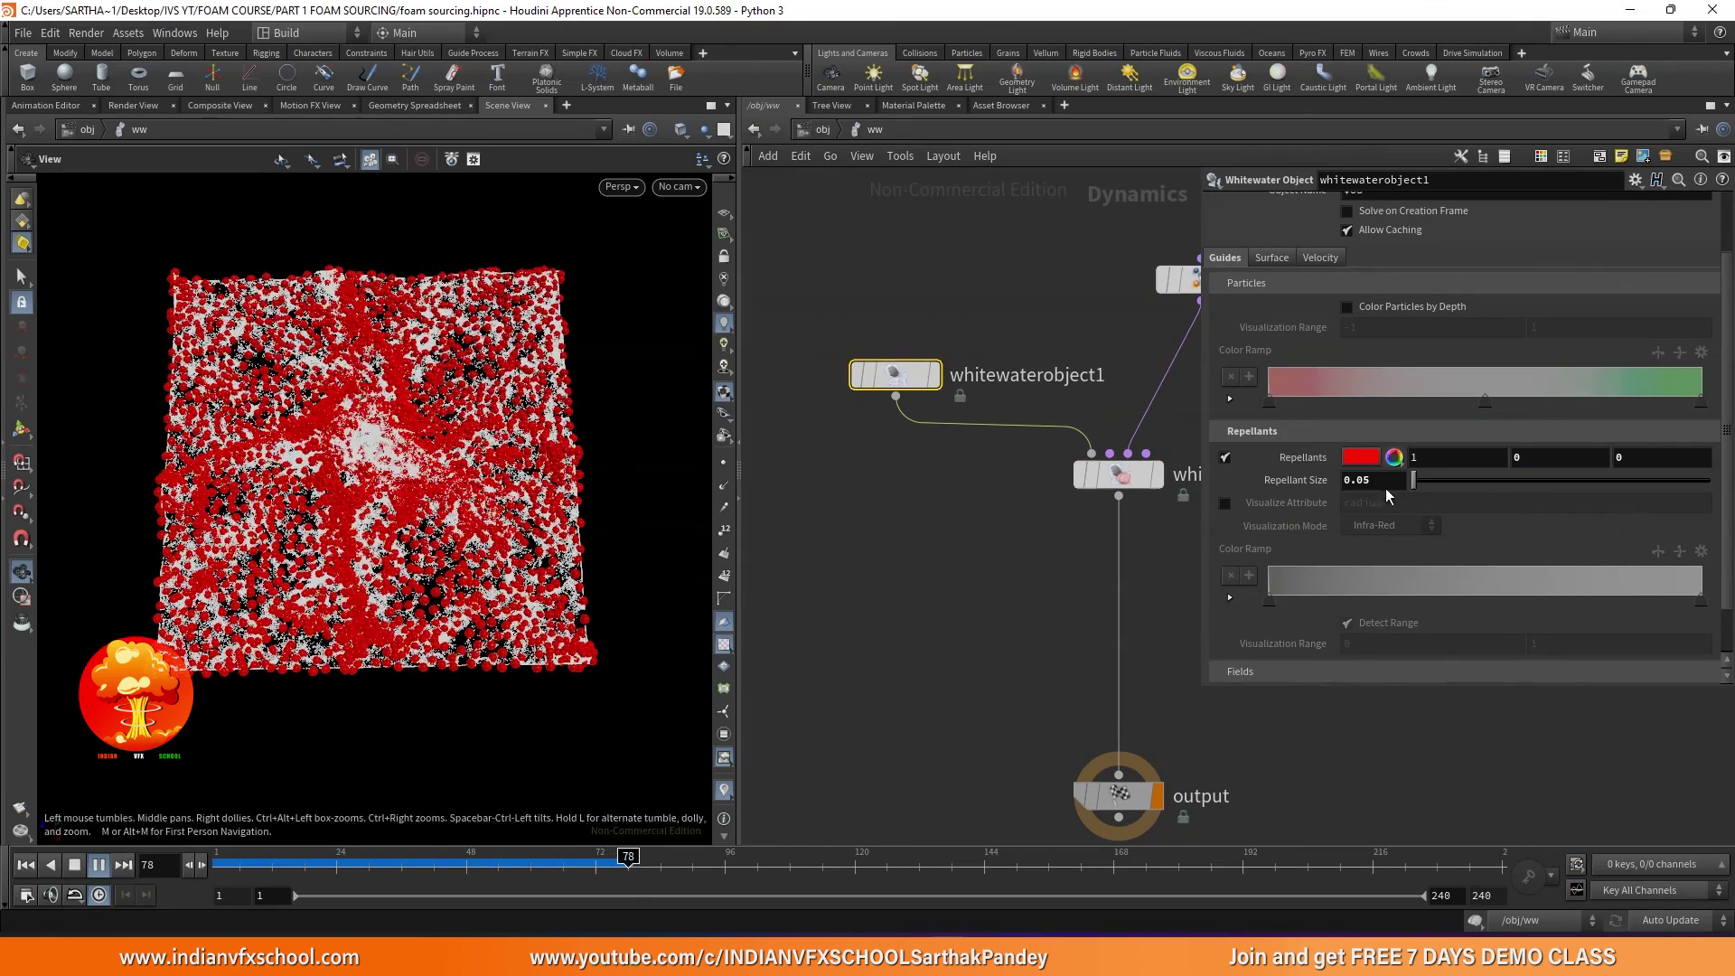
# - Change the Repellant Size guide value from 0.05 to 0.01
pyautogui.click(1379, 480)
pyautogui.press('BackSpace')
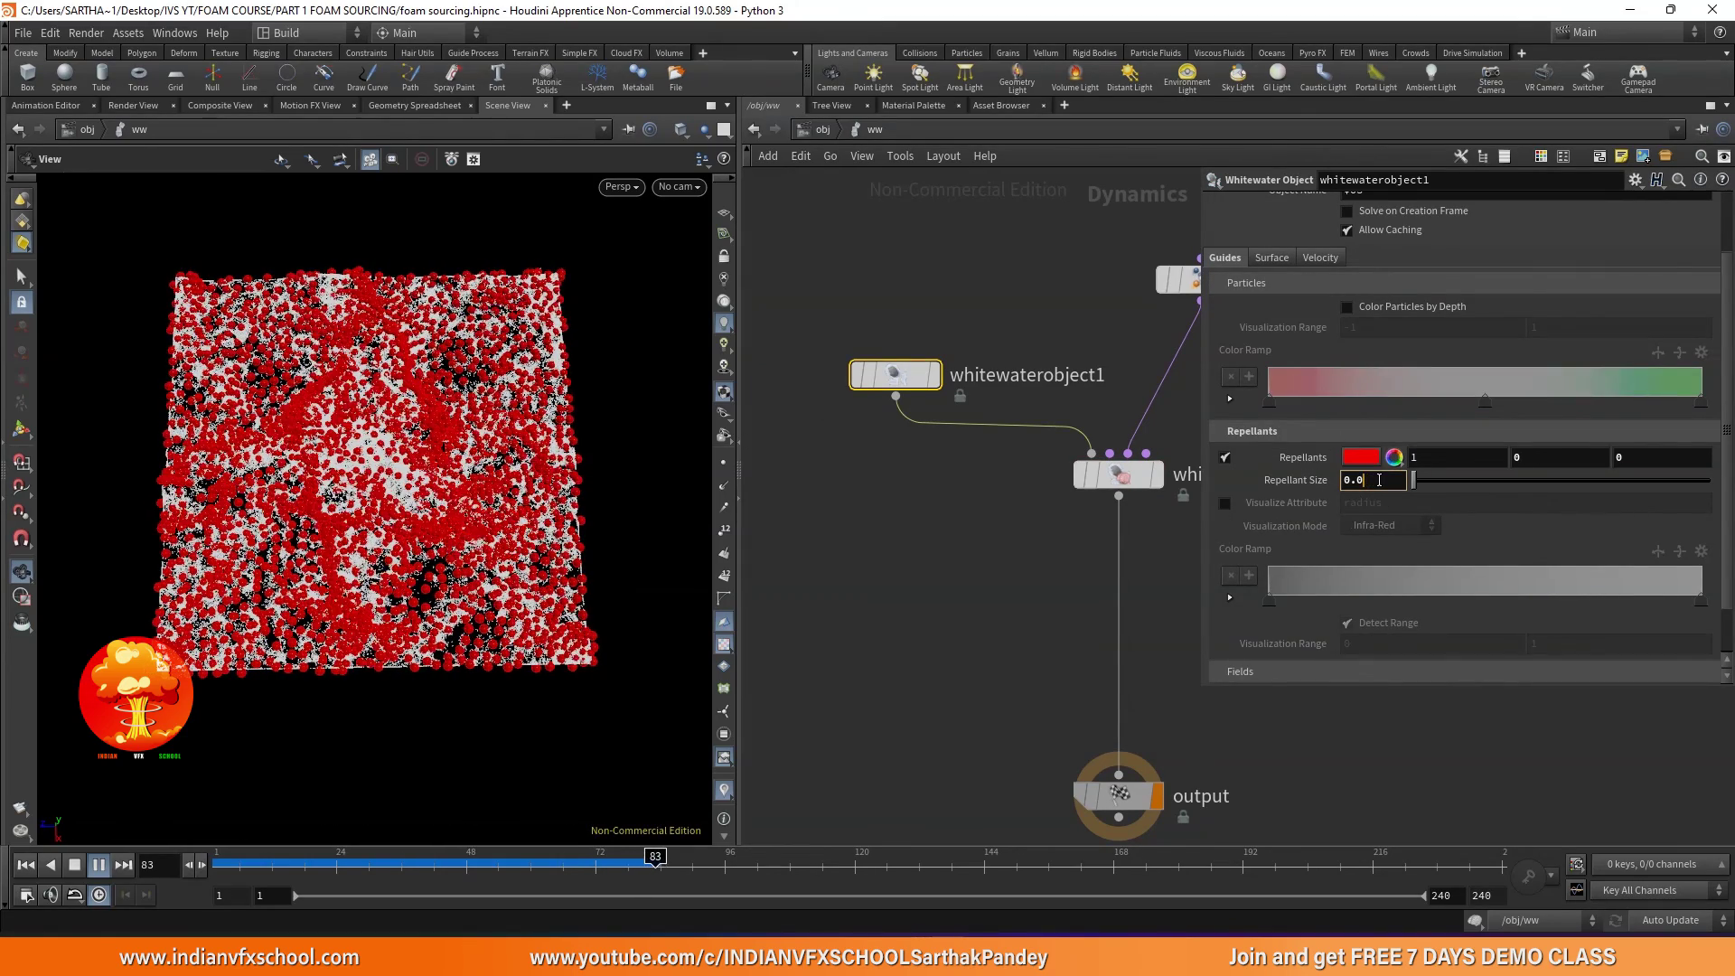
pyautogui.write('1')
pyautogui.press('Return')
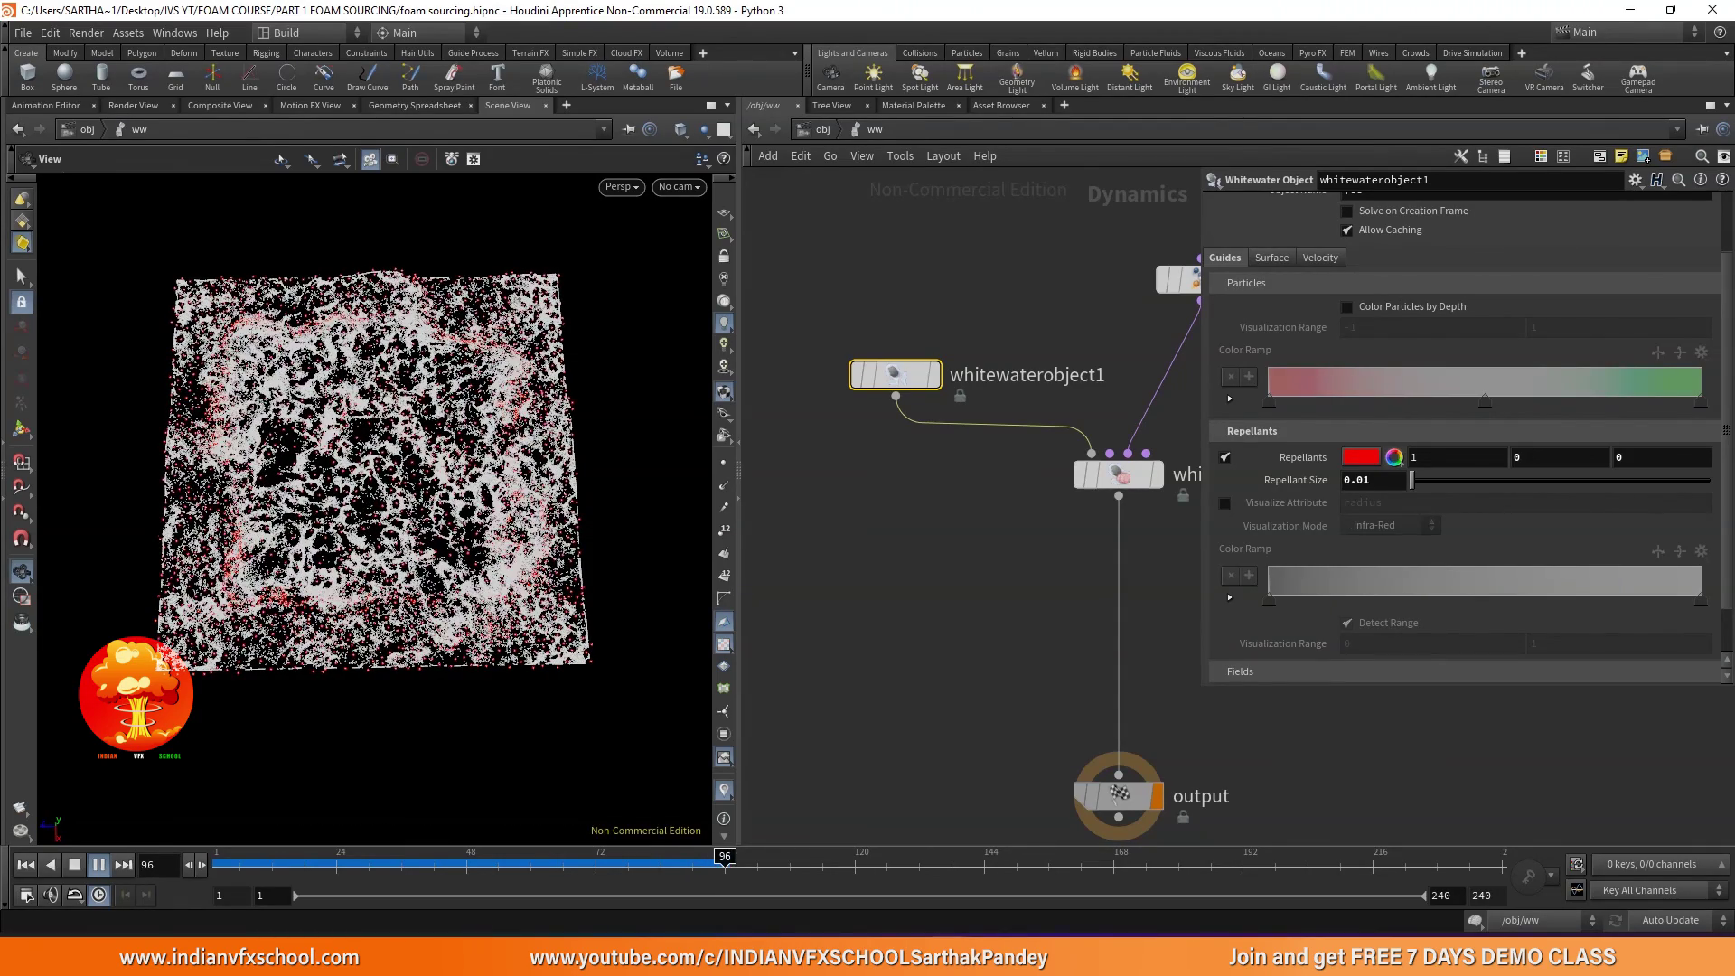
# - Scrub through the simulation and switch off the red Repellants guide
pyautogui.click(456, 864)
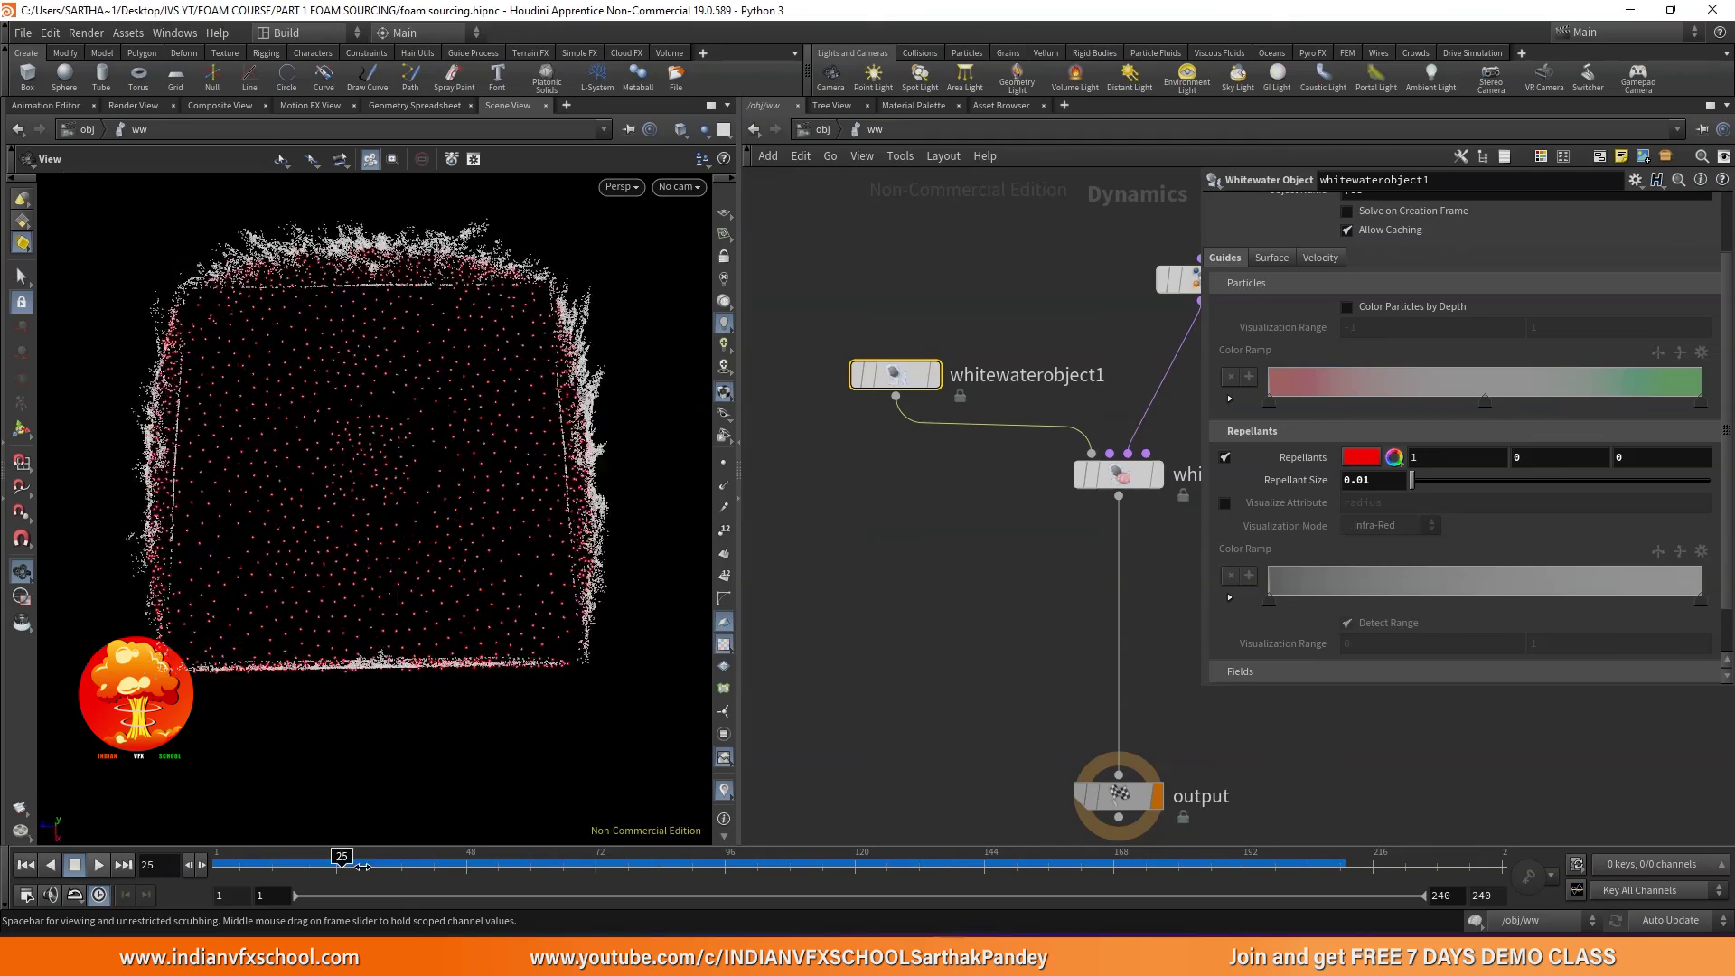
pyautogui.moveTo(457, 868); pyautogui.dragTo(782, 897)
pyautogui.click(1226, 458)
pyautogui.moveTo(457, 865); pyautogui.dragTo(326, 865)
# - Select whitewatersolver1 and raise its Feature Size Range maximum to 0.15
pyautogui.scroll(-1, 898, 712)
pyautogui.moveTo(889, 717); pyautogui.dragTo(733, 717, button='middle')
pyautogui.scroll(3, 945, 521)
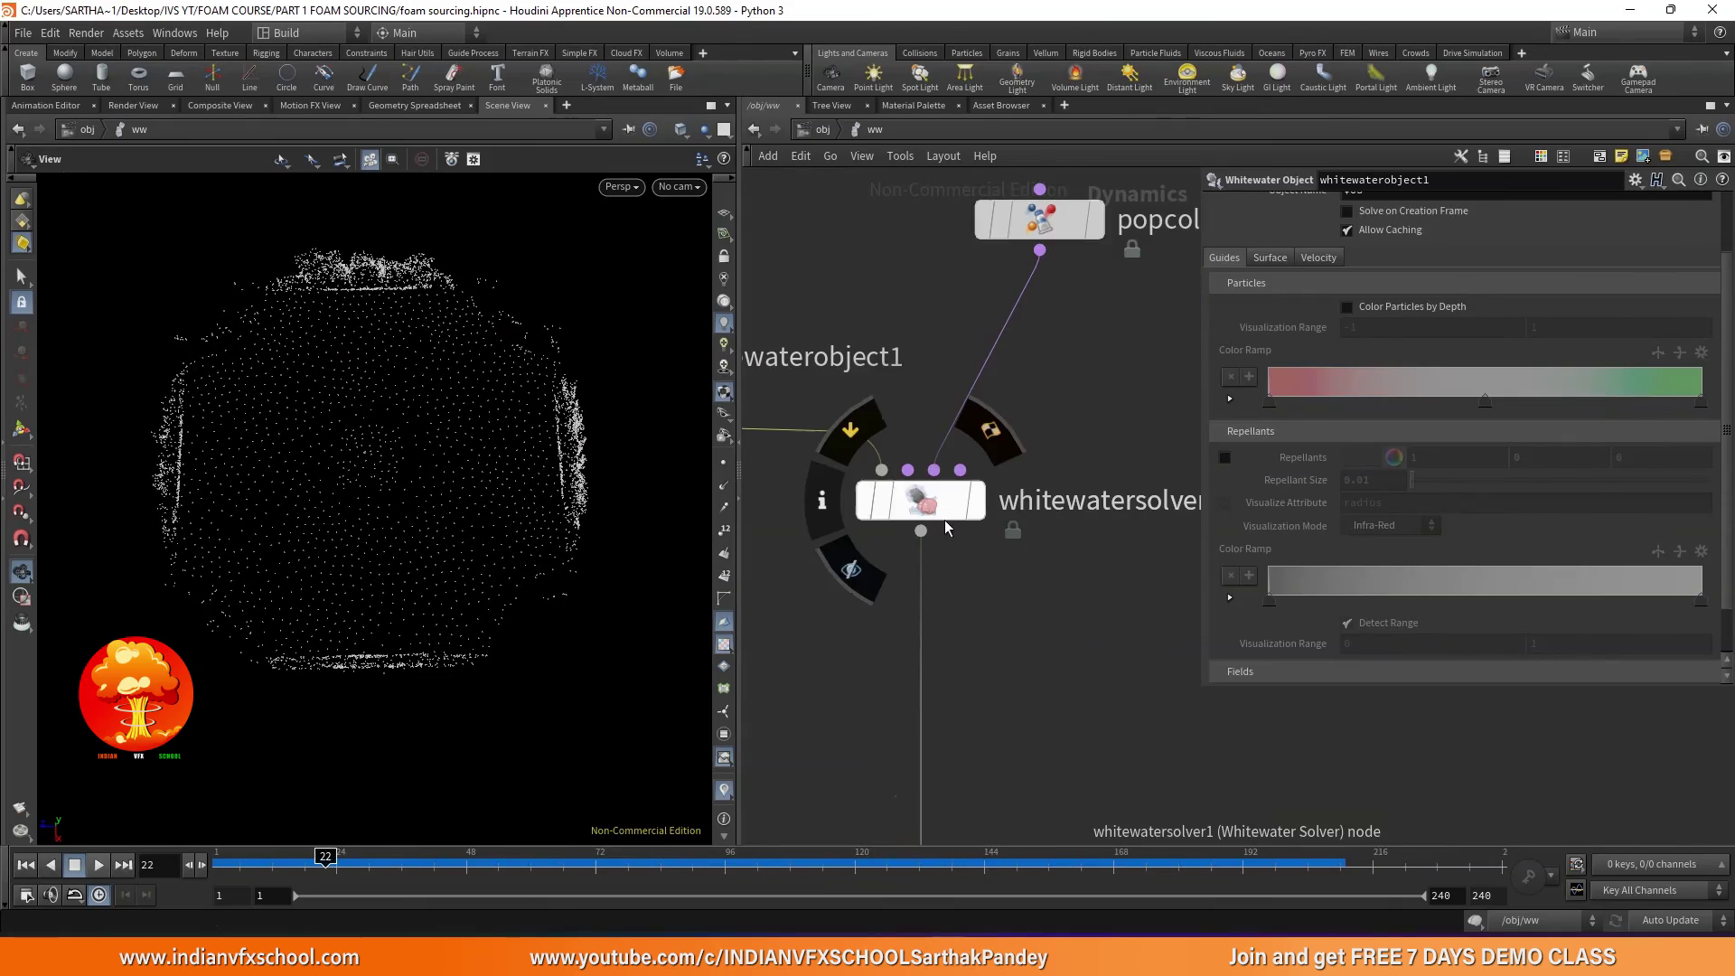
pyautogui.click(936, 511)
pyautogui.scroll(-1, 972, 553)
pyautogui.moveTo(990, 569); pyautogui.dragTo(955, 565, button='middle')
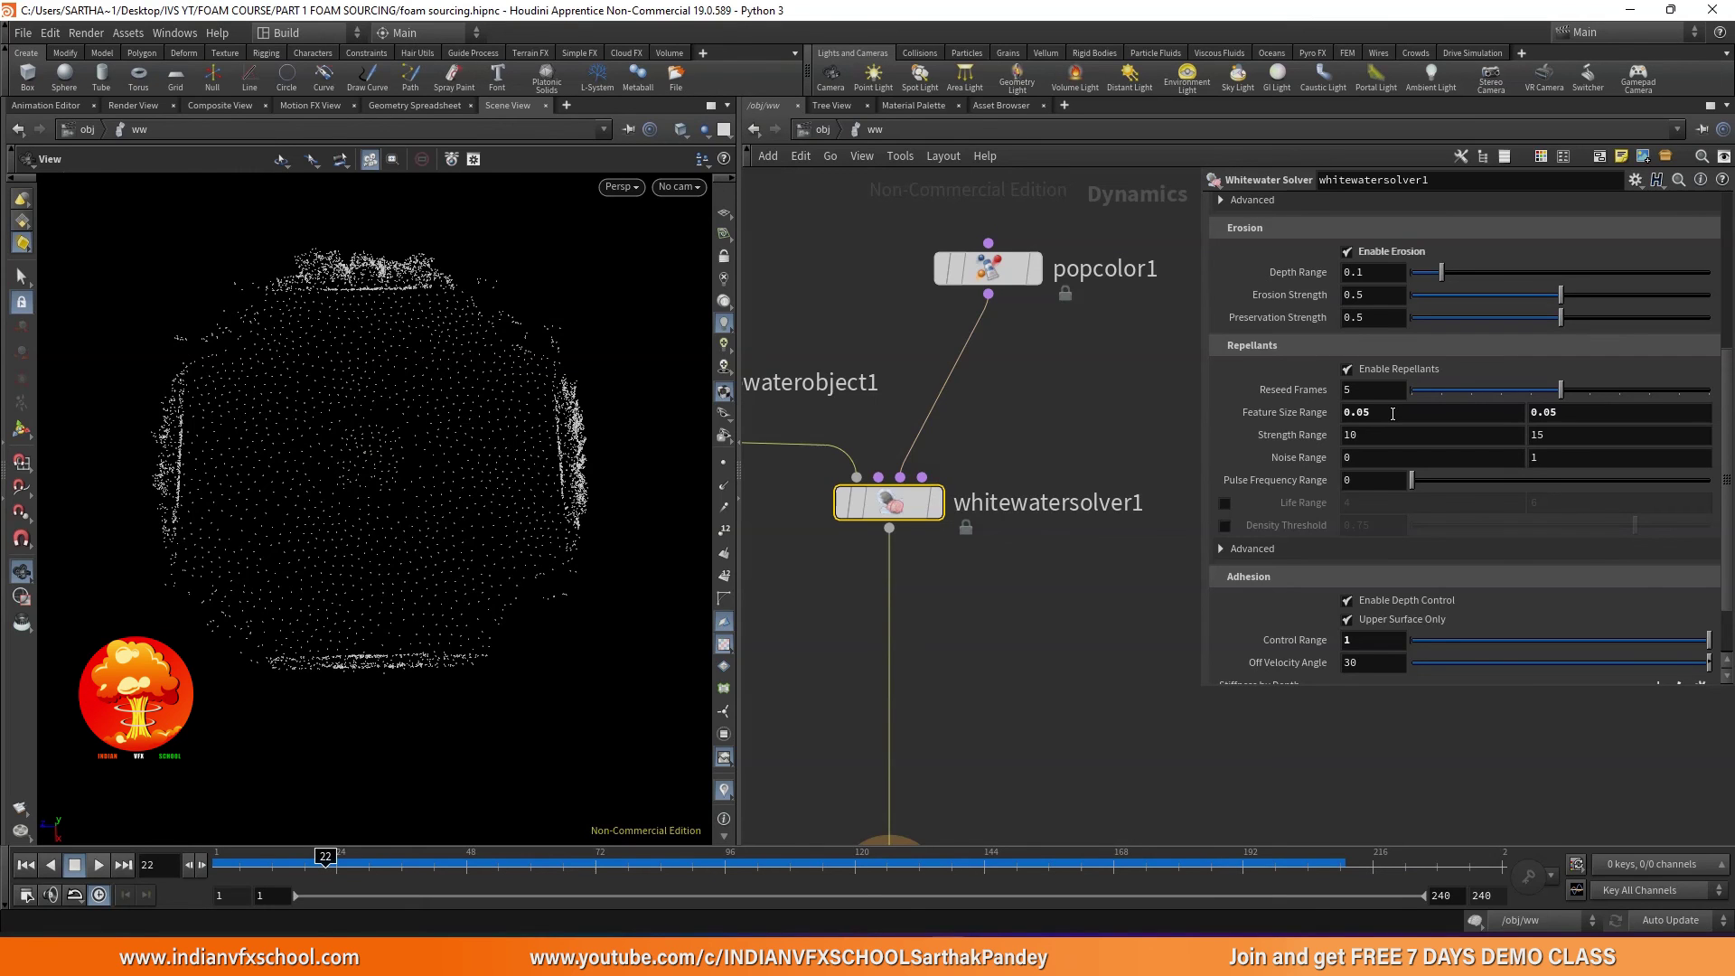
pyautogui.click(1618, 415)
pyautogui.press('BackSpace')
pyautogui.write('15')
pyautogui.press('Return')
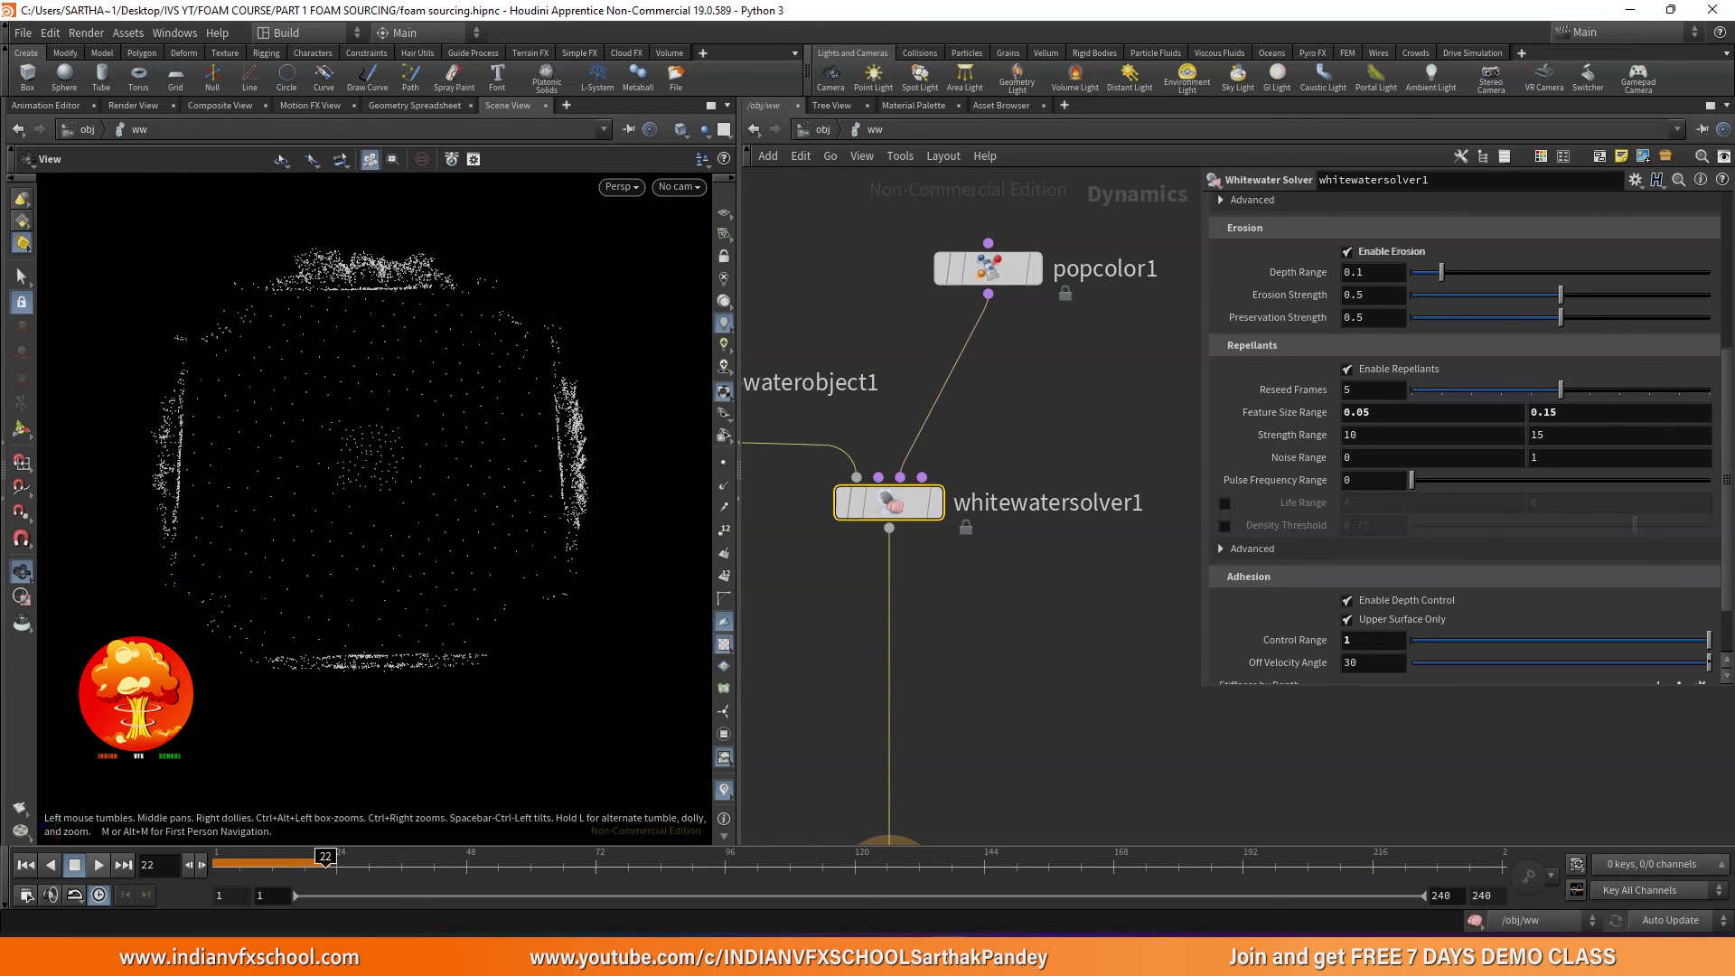
# - Set the repellant Strength Range to 1000–1000 and replay from frame 1
pyautogui.click(24, 865)
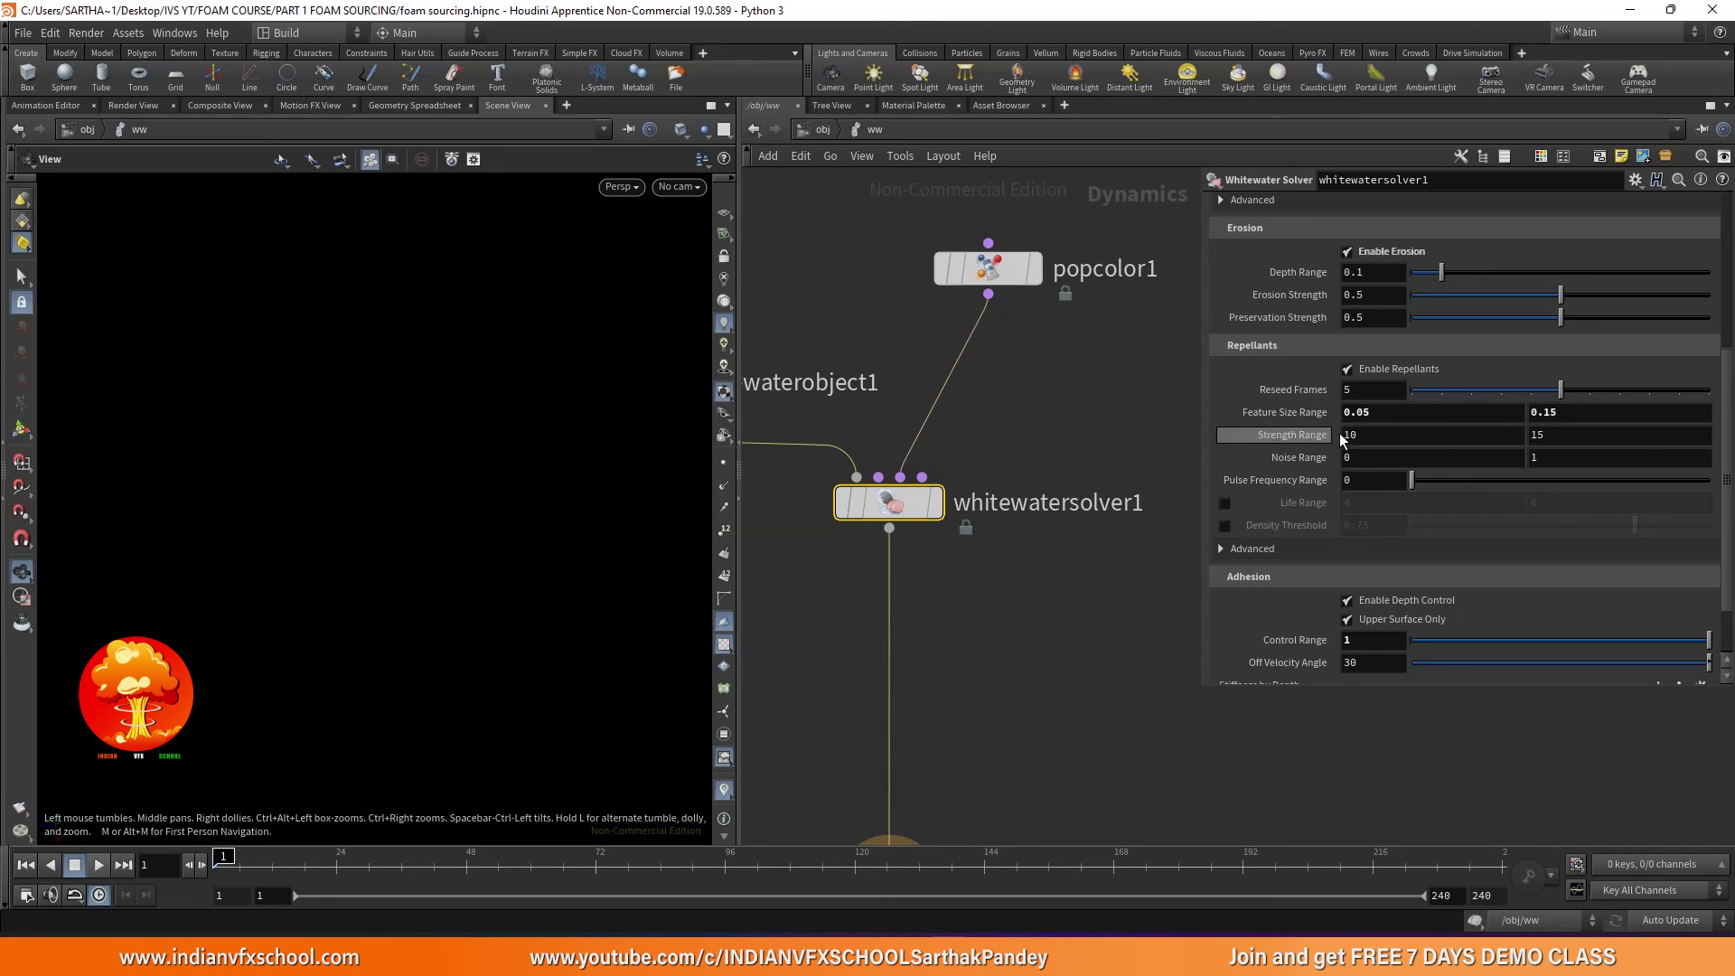
pyautogui.write('00')
pyautogui.press('Tab')
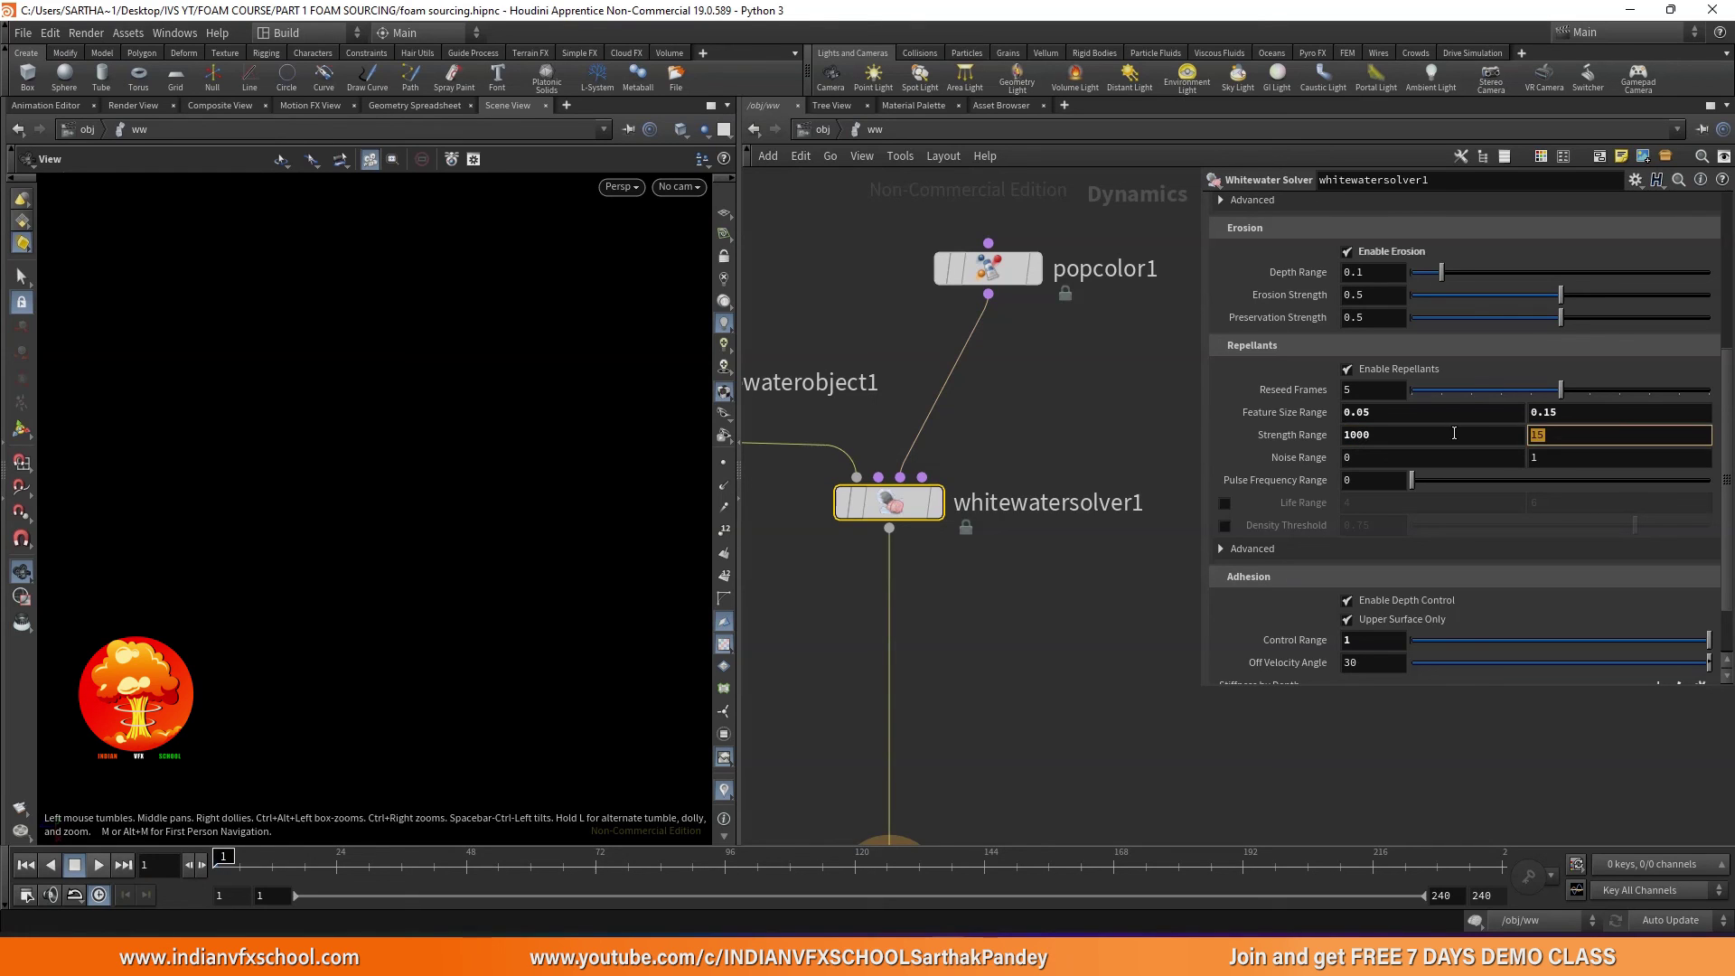
pyautogui.write('1000')
pyautogui.press('Return')
pyautogui.click(94, 867)
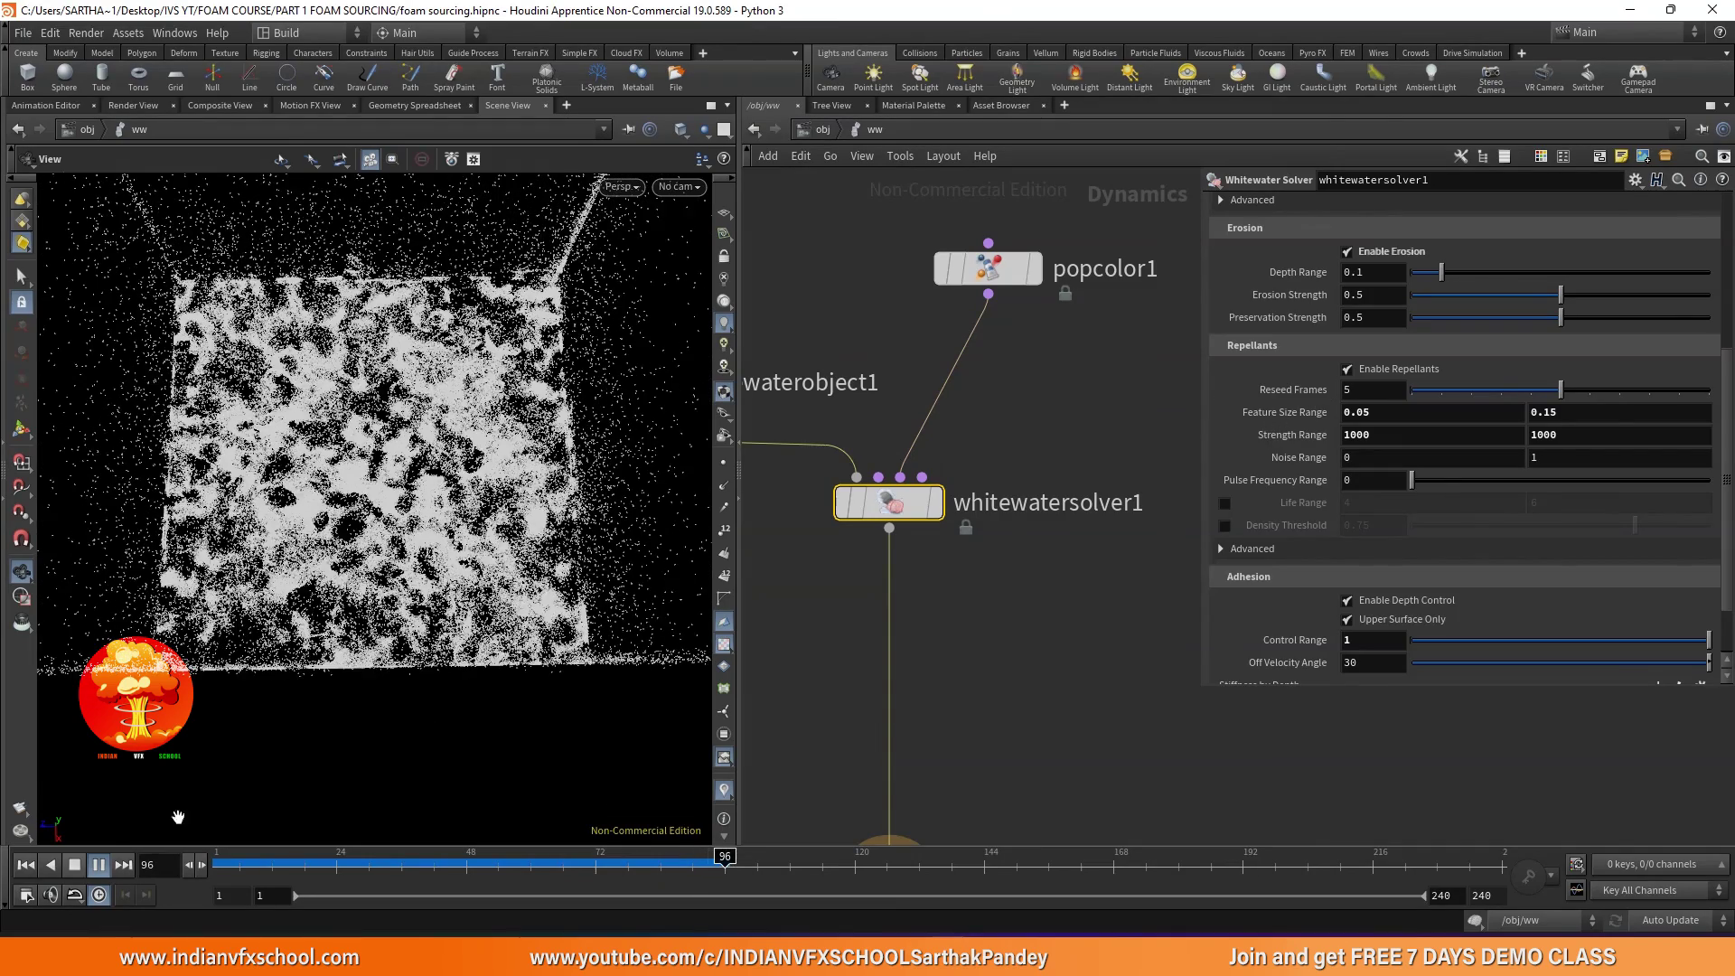
# - Stop playback and set the repellant Strength Range to 100–100
pyautogui.press('Escape')
pyautogui.moveTo(469, 784); pyautogui.dragTo(510, 547)
pyautogui.moveTo(279, 863); pyautogui.dragTo(216, 867)
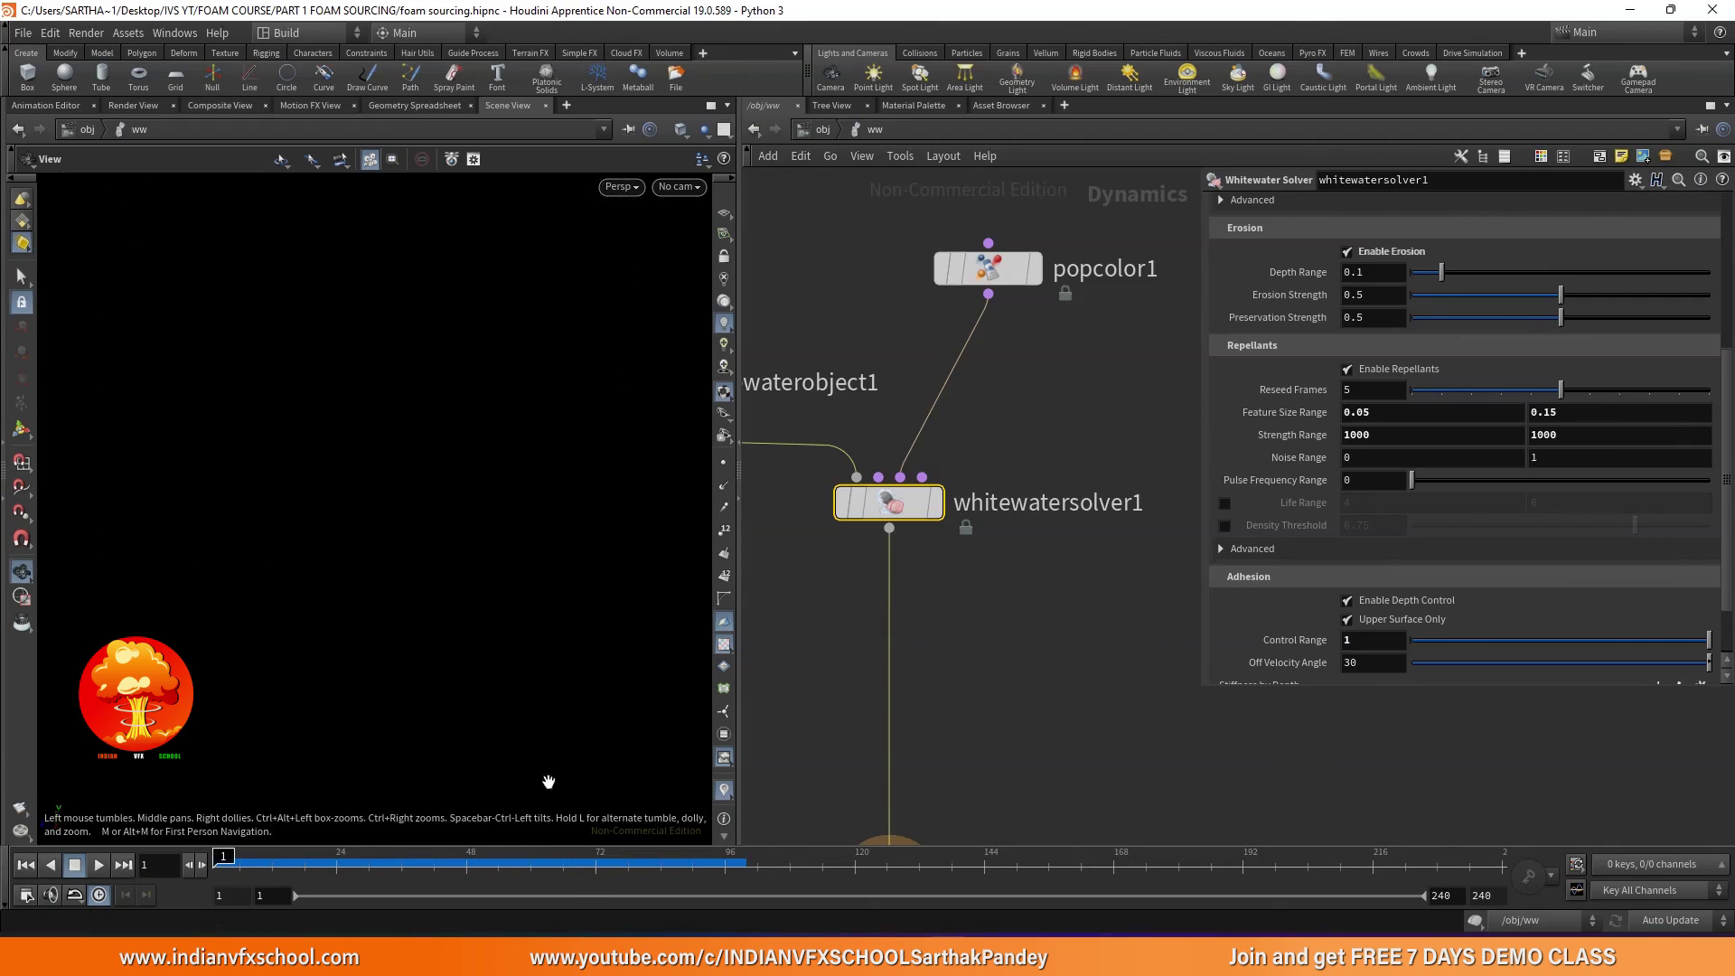
pyautogui.moveTo(1367, 436); pyautogui.dragTo(1287, 450)
pyautogui.write('100')
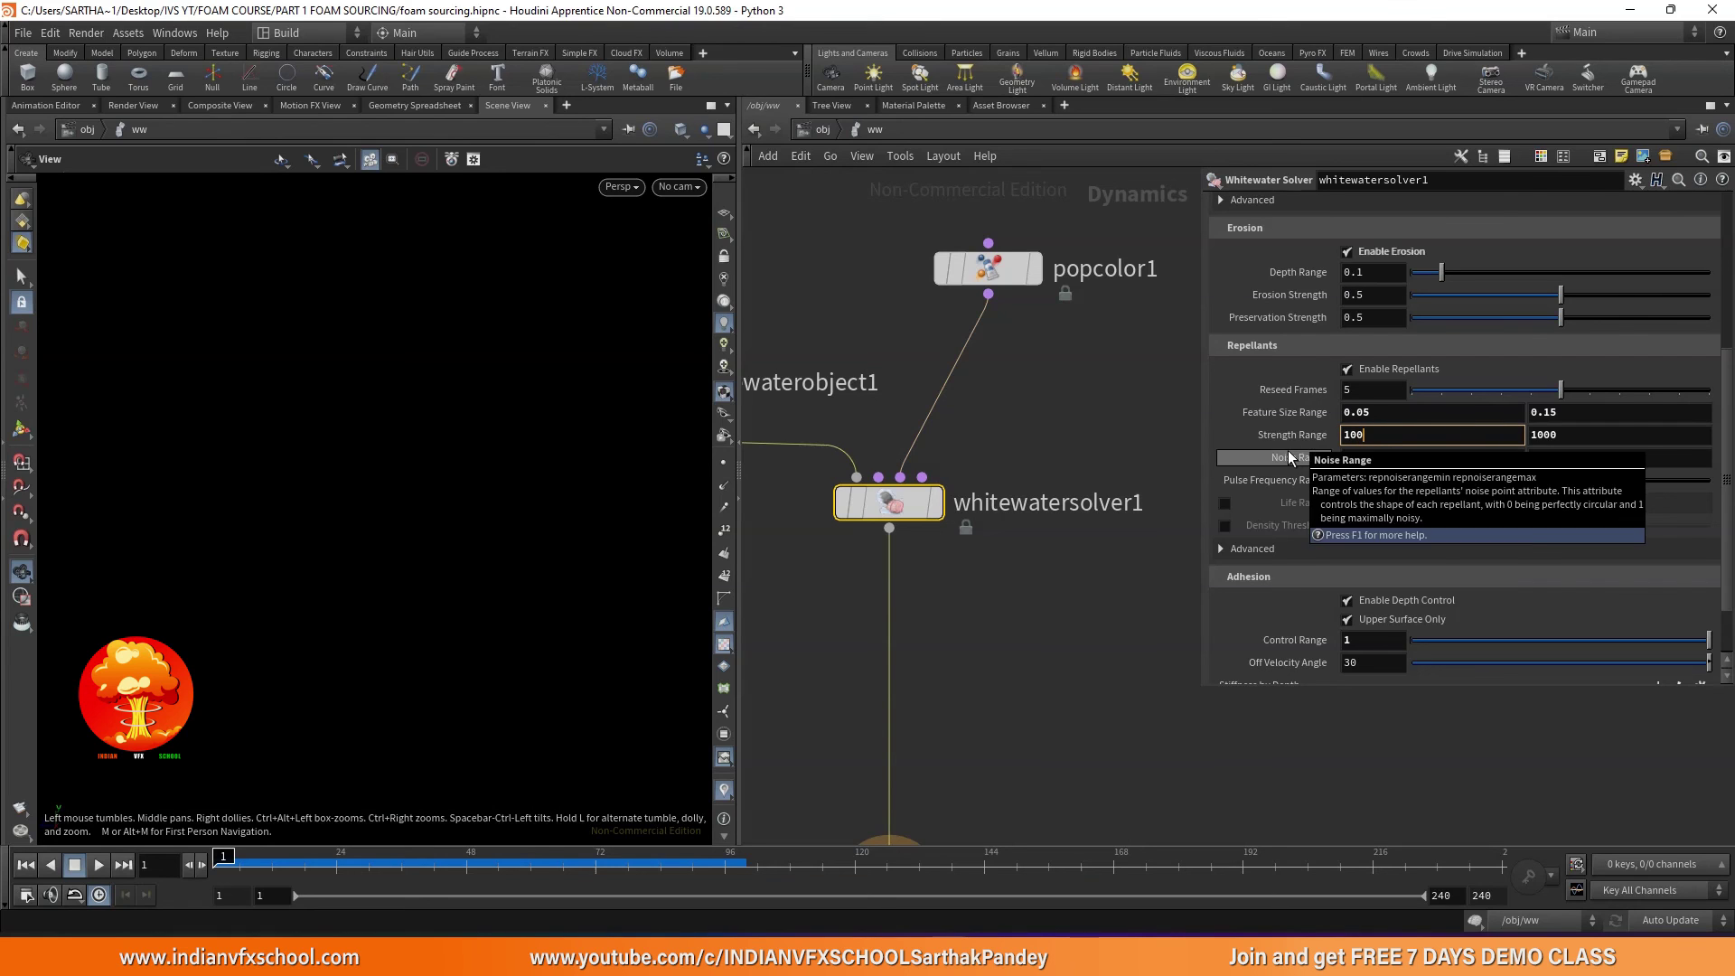
pyautogui.press('Tab')
pyautogui.write('100')
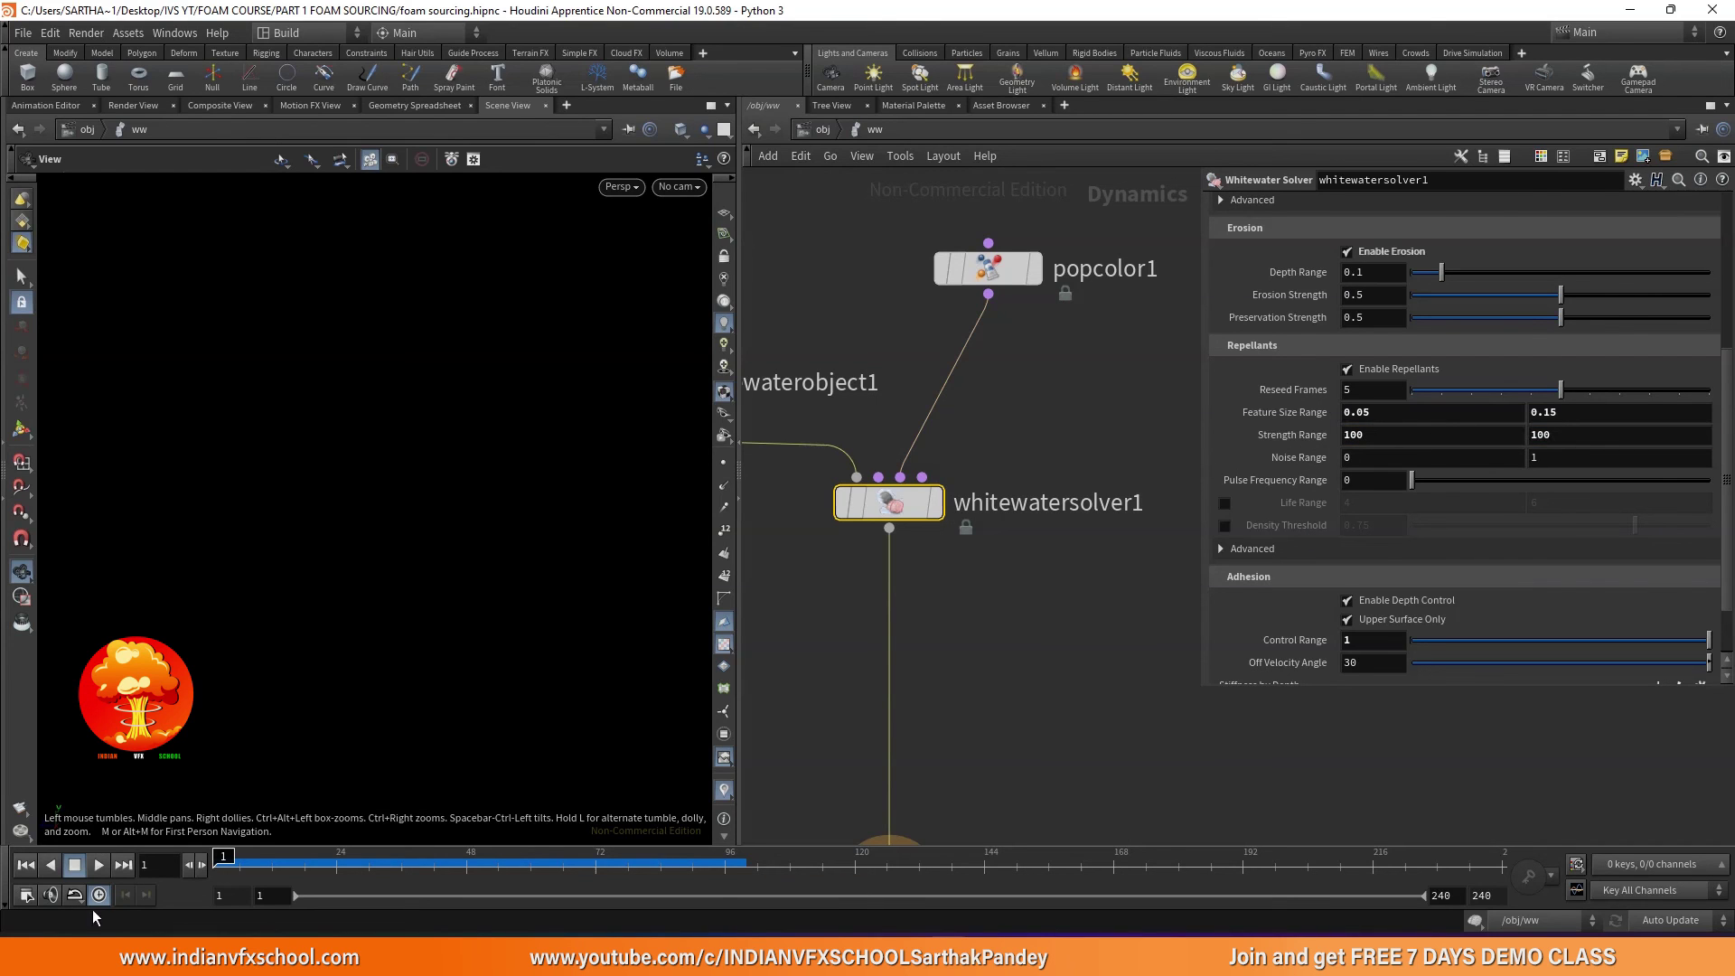
# - Rewind to frame 1, toggle the solver's bypass flag to clear its cache, and replay
pyautogui.scroll(-3, 946, 602)
pyautogui.moveTo(1012, 572); pyautogui.dragTo(1043, 577, button='middle')
pyautogui.moveTo(231, 861); pyautogui.dragTo(333, 862)
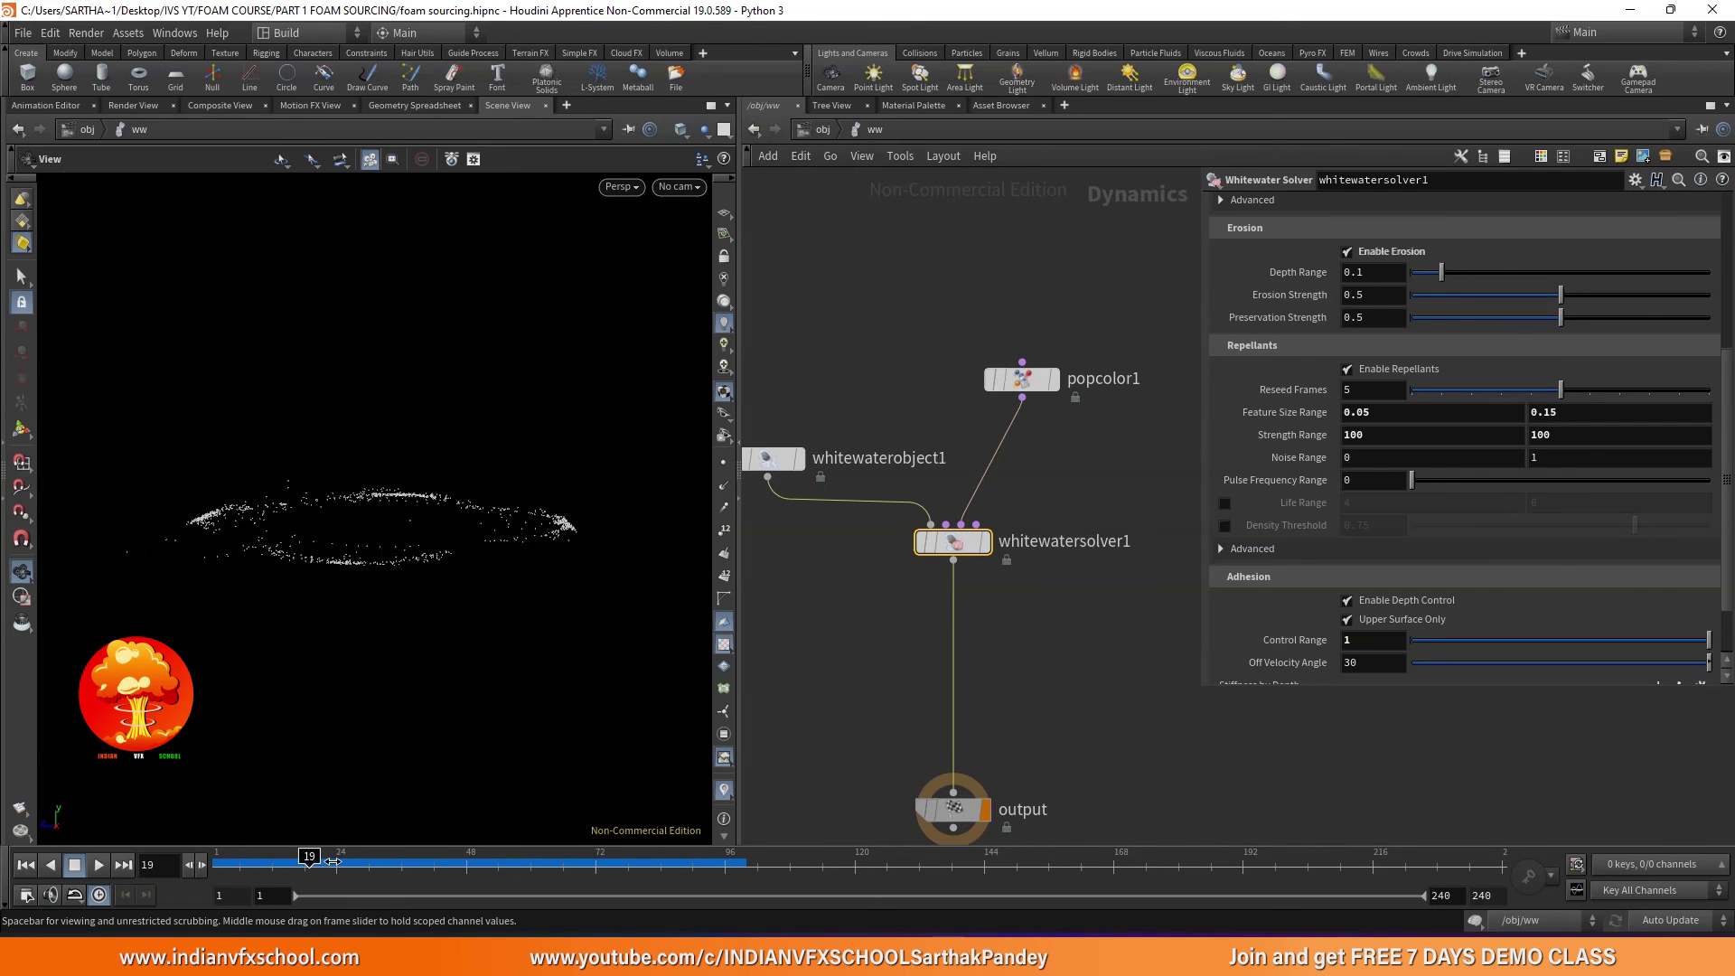
pyautogui.hotkey('ctrl', 'Up')
pyautogui.moveTo(952, 544)
pyautogui.click(923, 506)
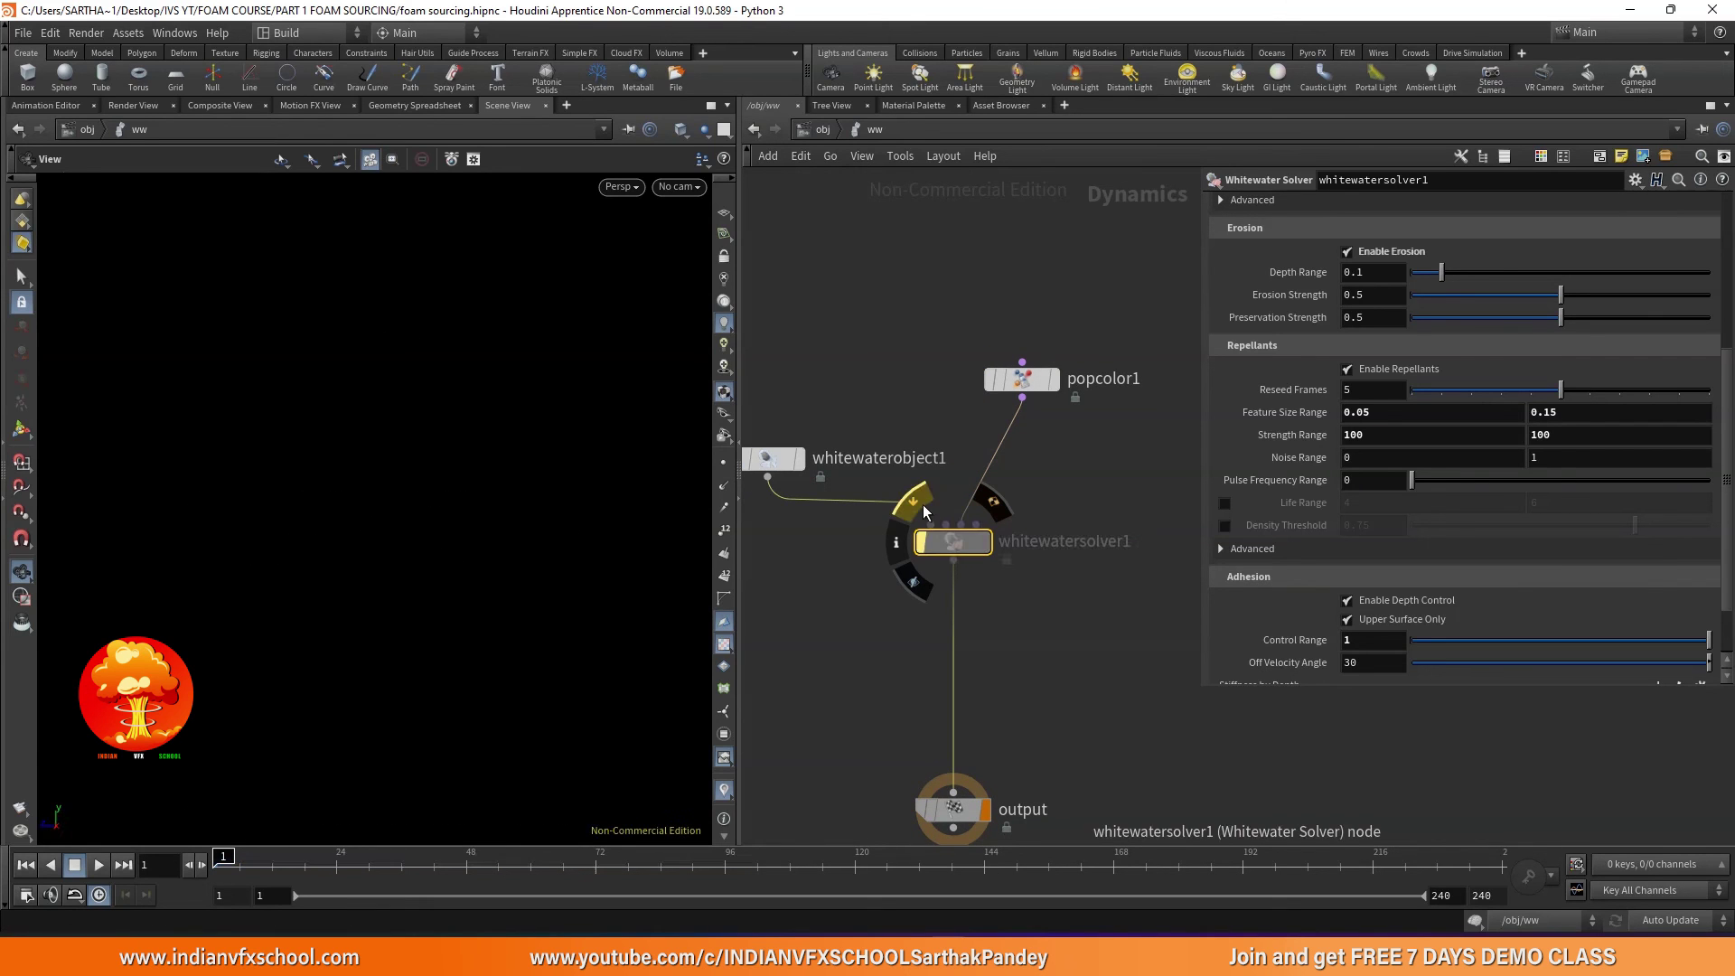
pyautogui.click(924, 504)
pyautogui.click(100, 866)
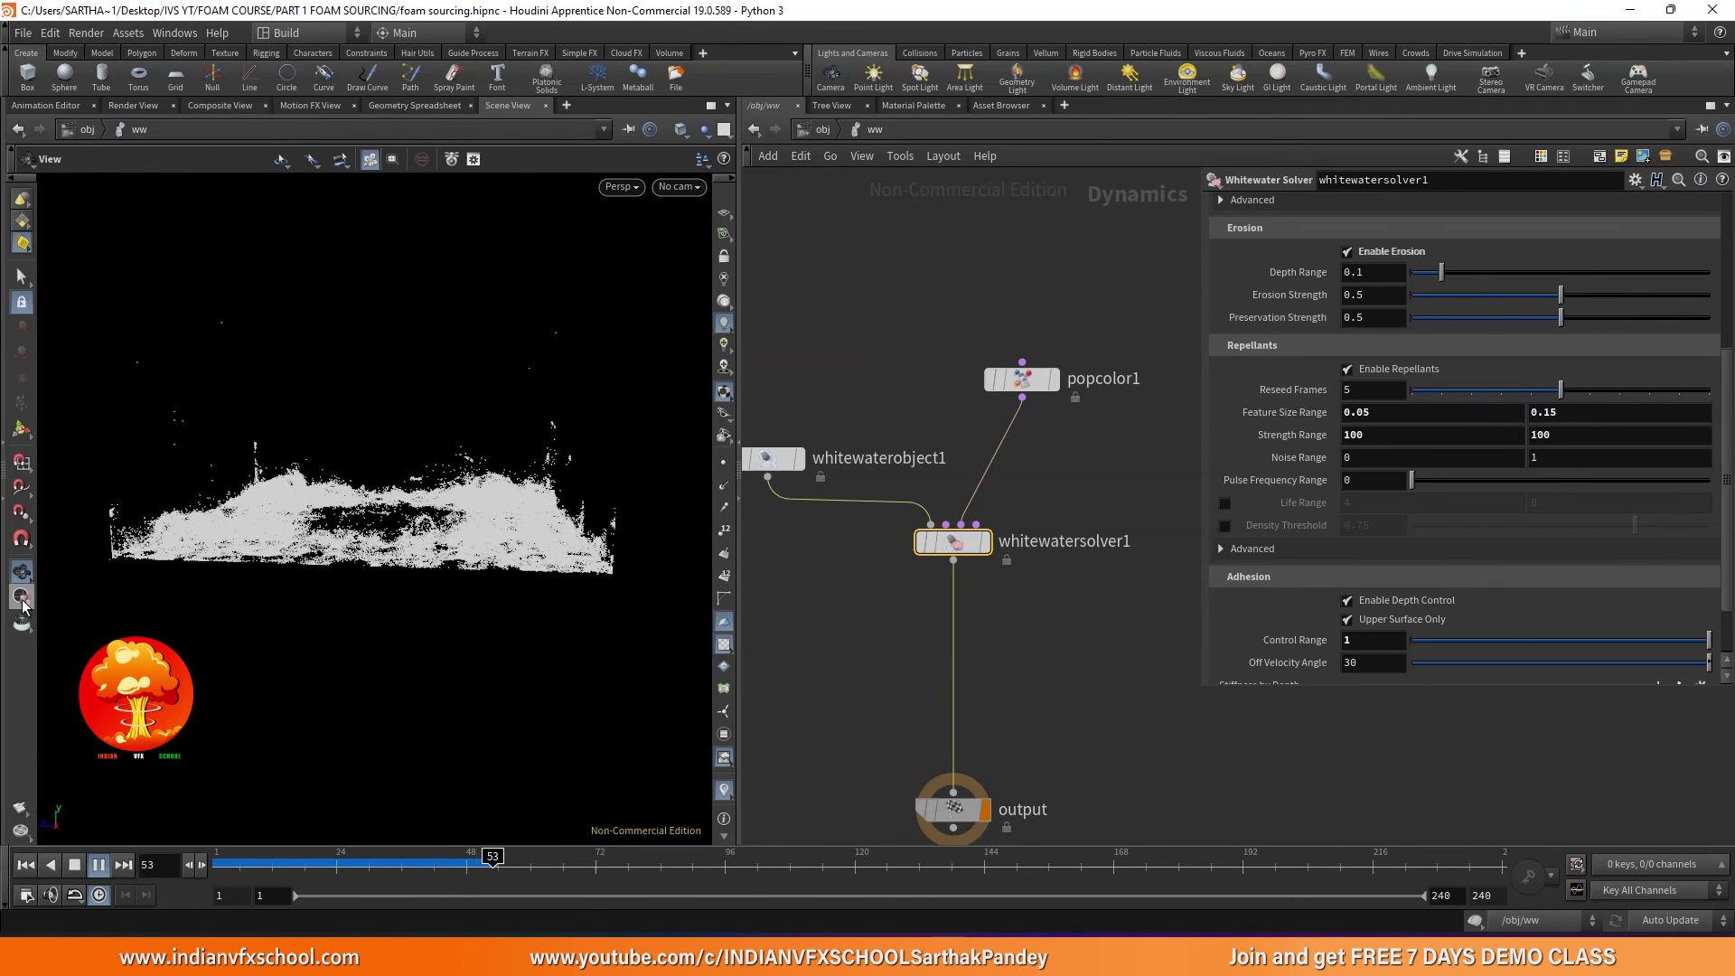
# - Inspect the cellular foam from a top-down view, scrubbing to frame 54 and resuming playback
pyautogui.moveTo(302, 636); pyautogui.dragTo(488, 519)
pyautogui.click(75, 864)
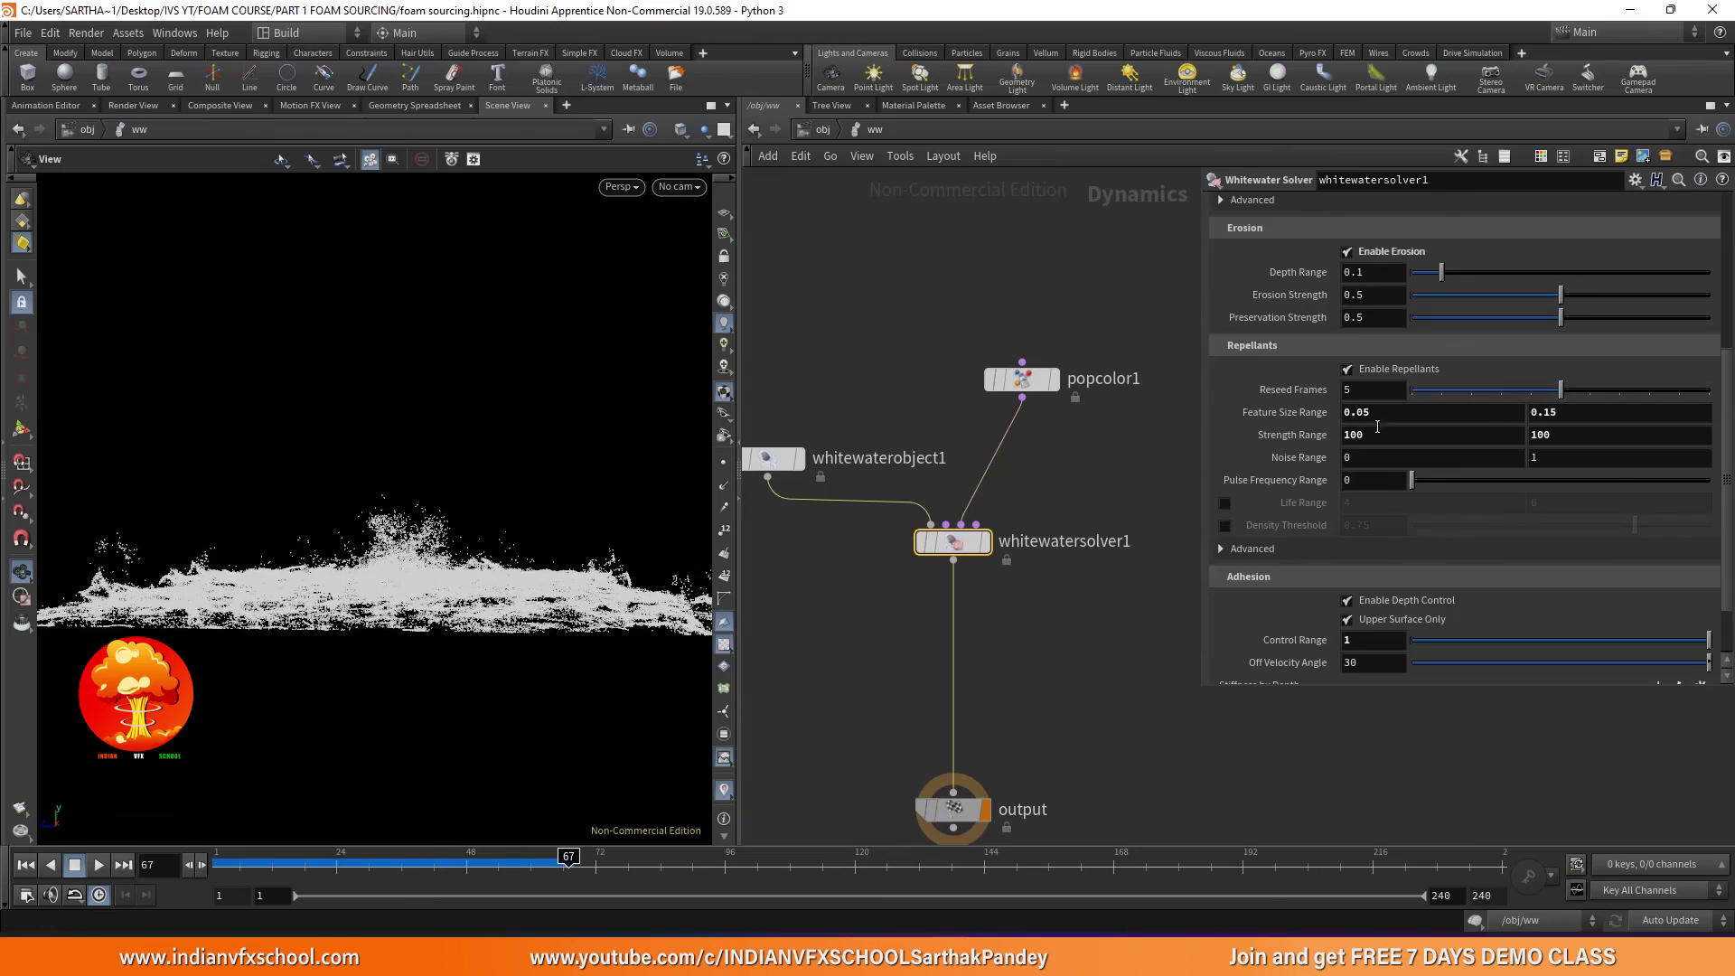
pyautogui.moveTo(237, 863); pyautogui.dragTo(396, 865)
pyautogui.moveTo(462, 355); pyautogui.dragTo(368, 628)
pyautogui.moveTo(395, 856); pyautogui.dragTo(498, 859)
pyautogui.click(98, 865)
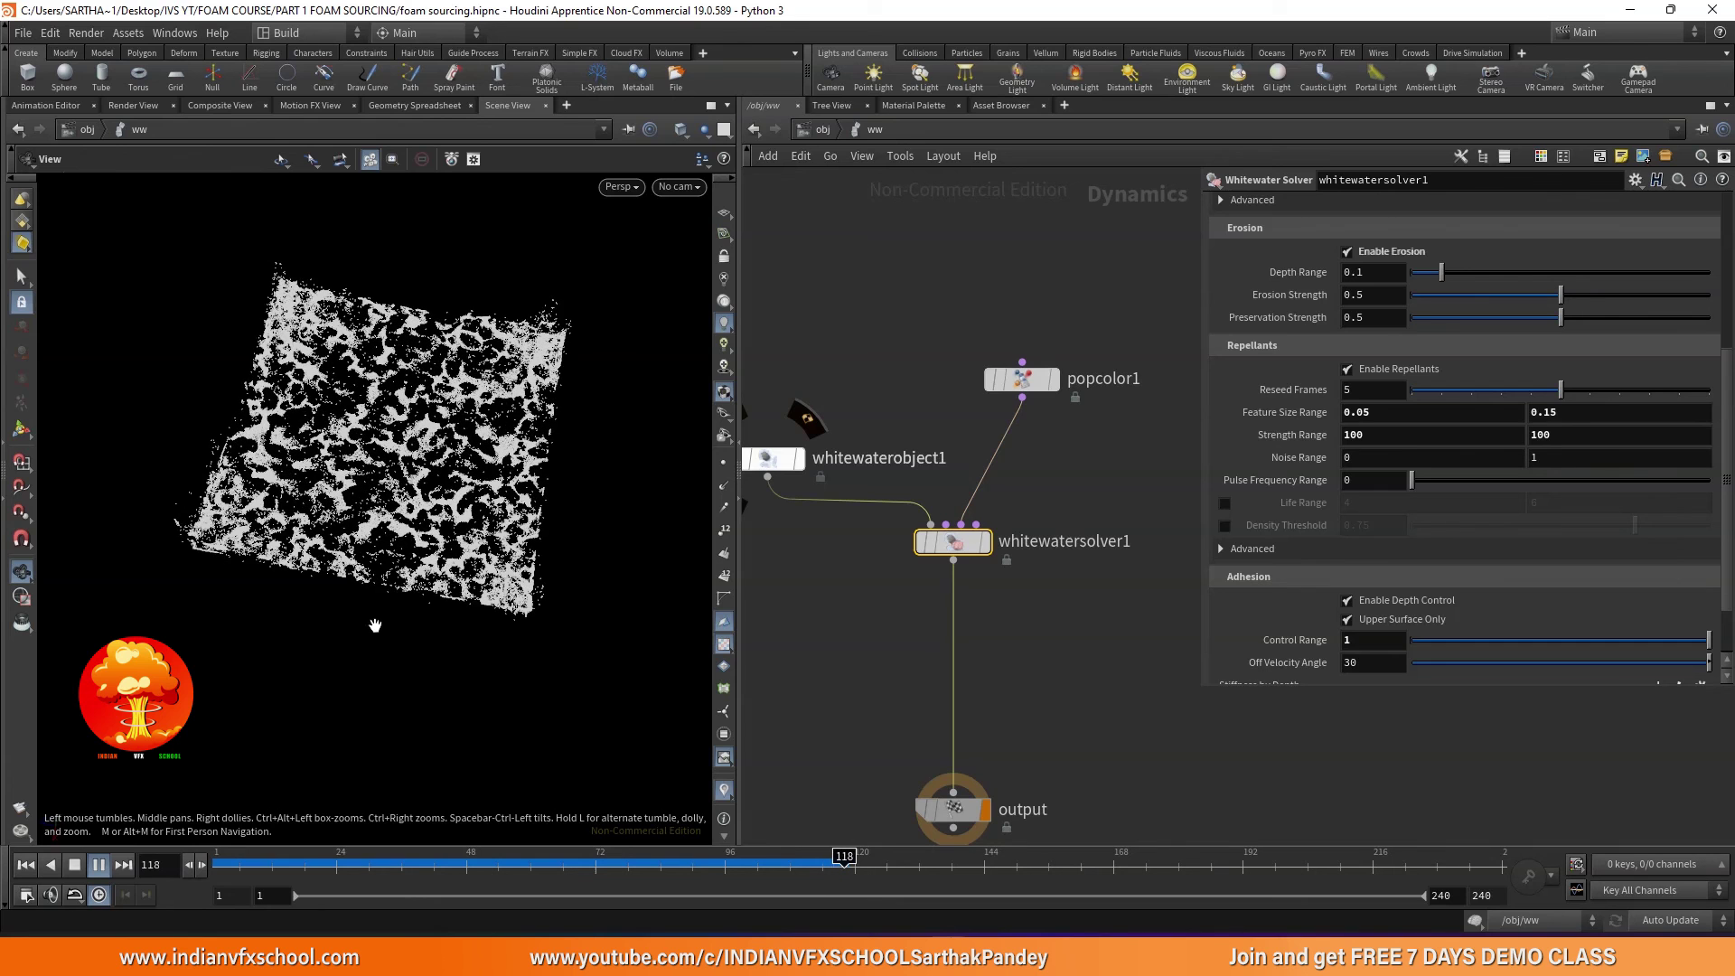
# - Stop at frame 124, set the Strength Range to 0–5, and replay from frame 1
pyautogui.click(75, 865)
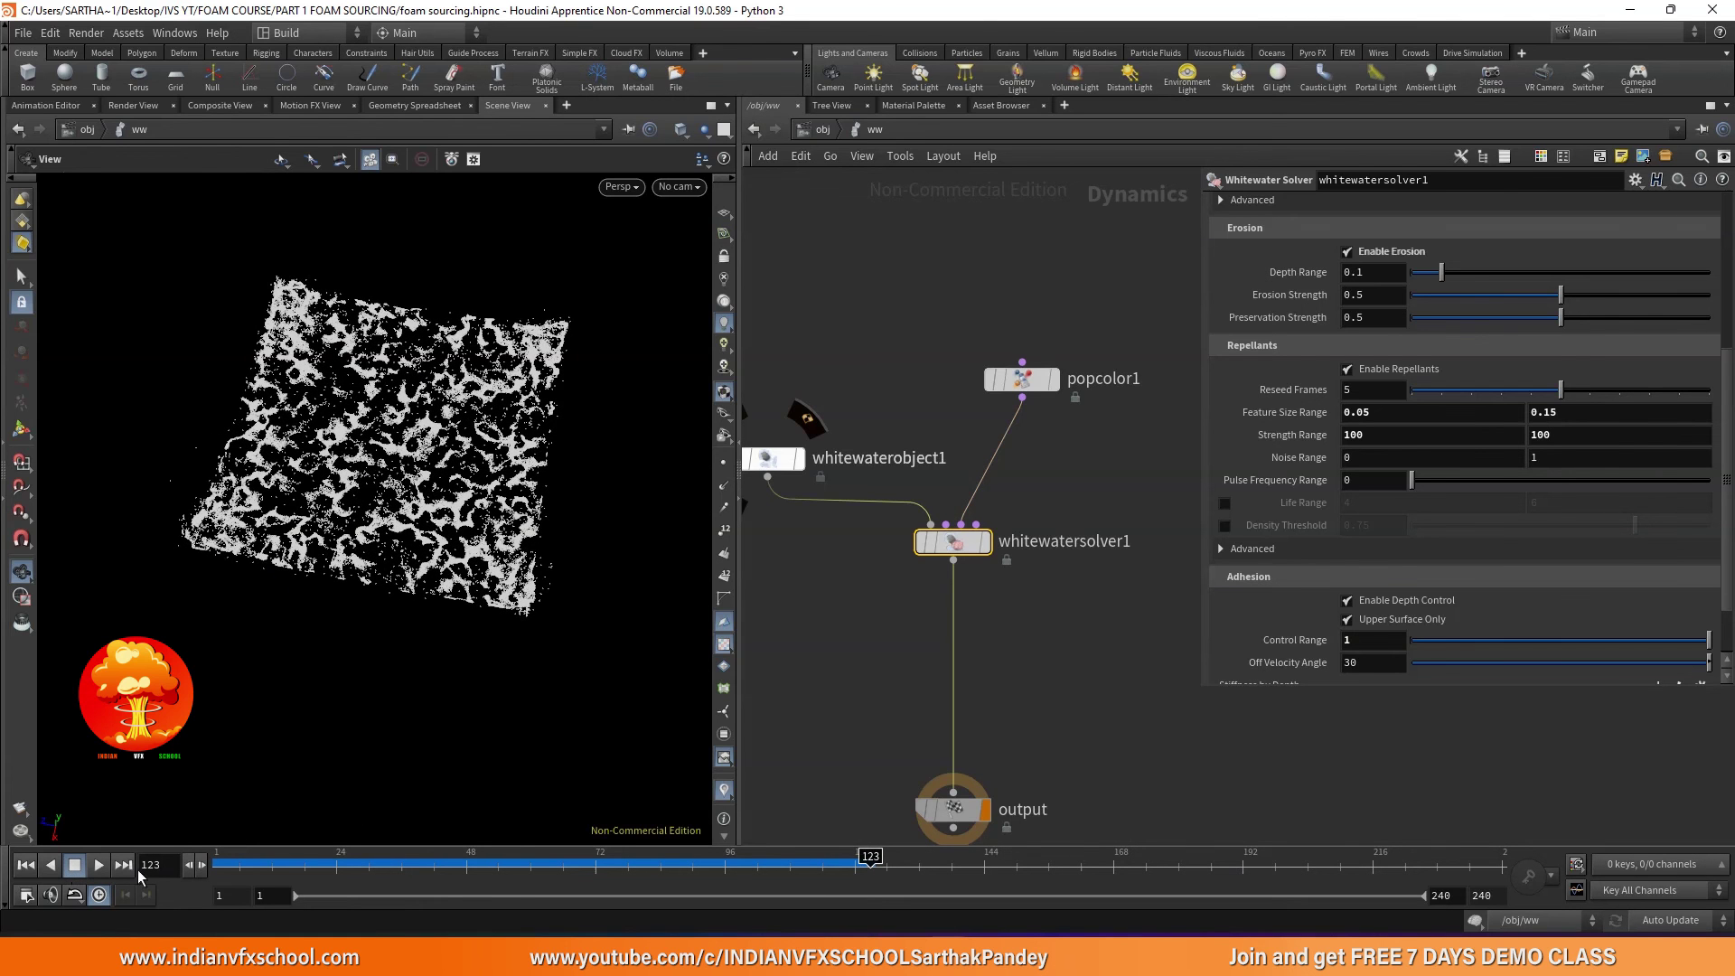
pyautogui.write('0')
pyautogui.press('Return')
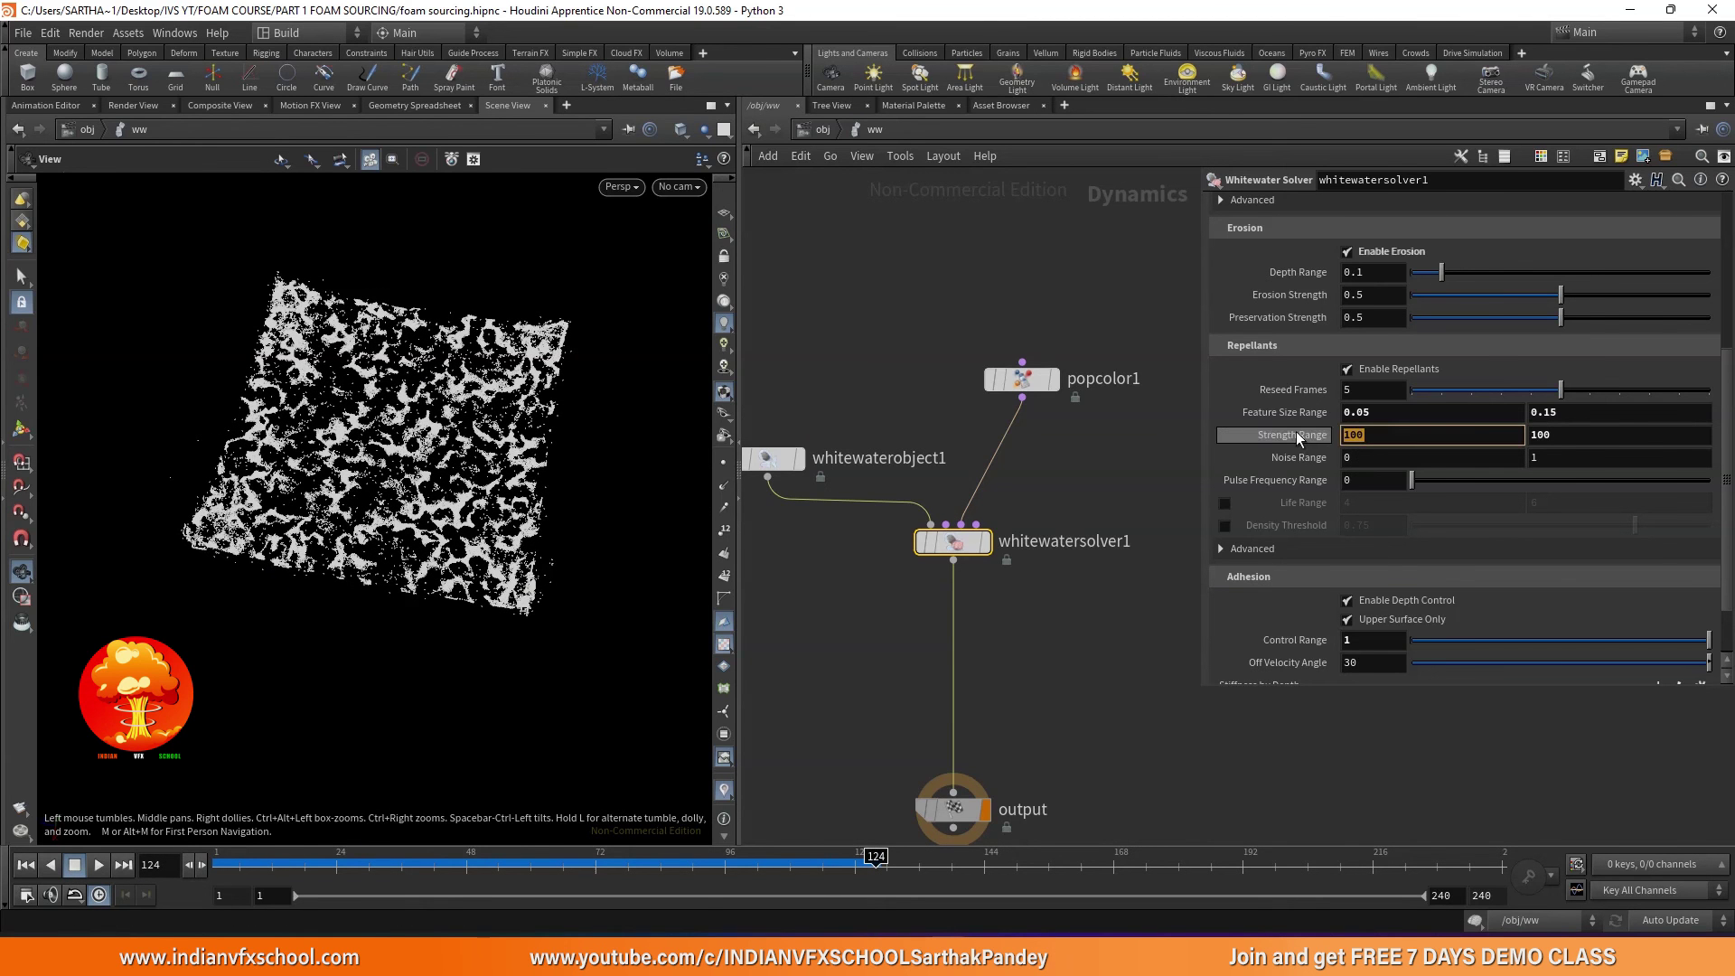
pyautogui.write('5')
pyautogui.press('Return')
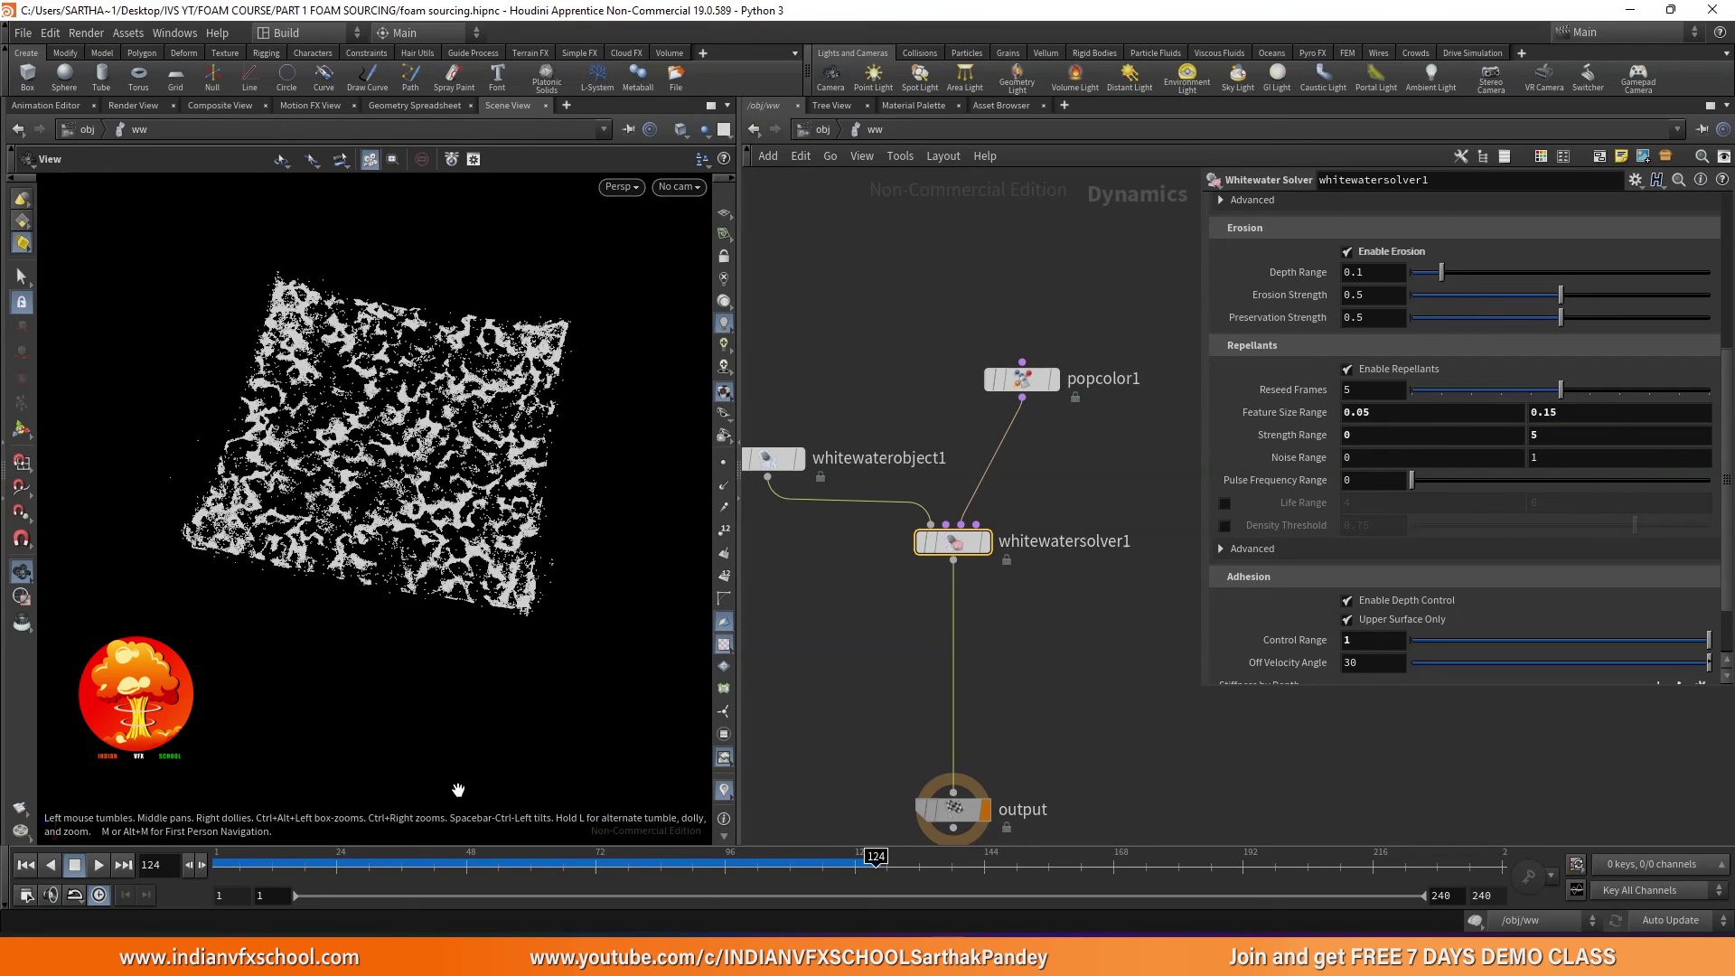
pyautogui.click(25, 869)
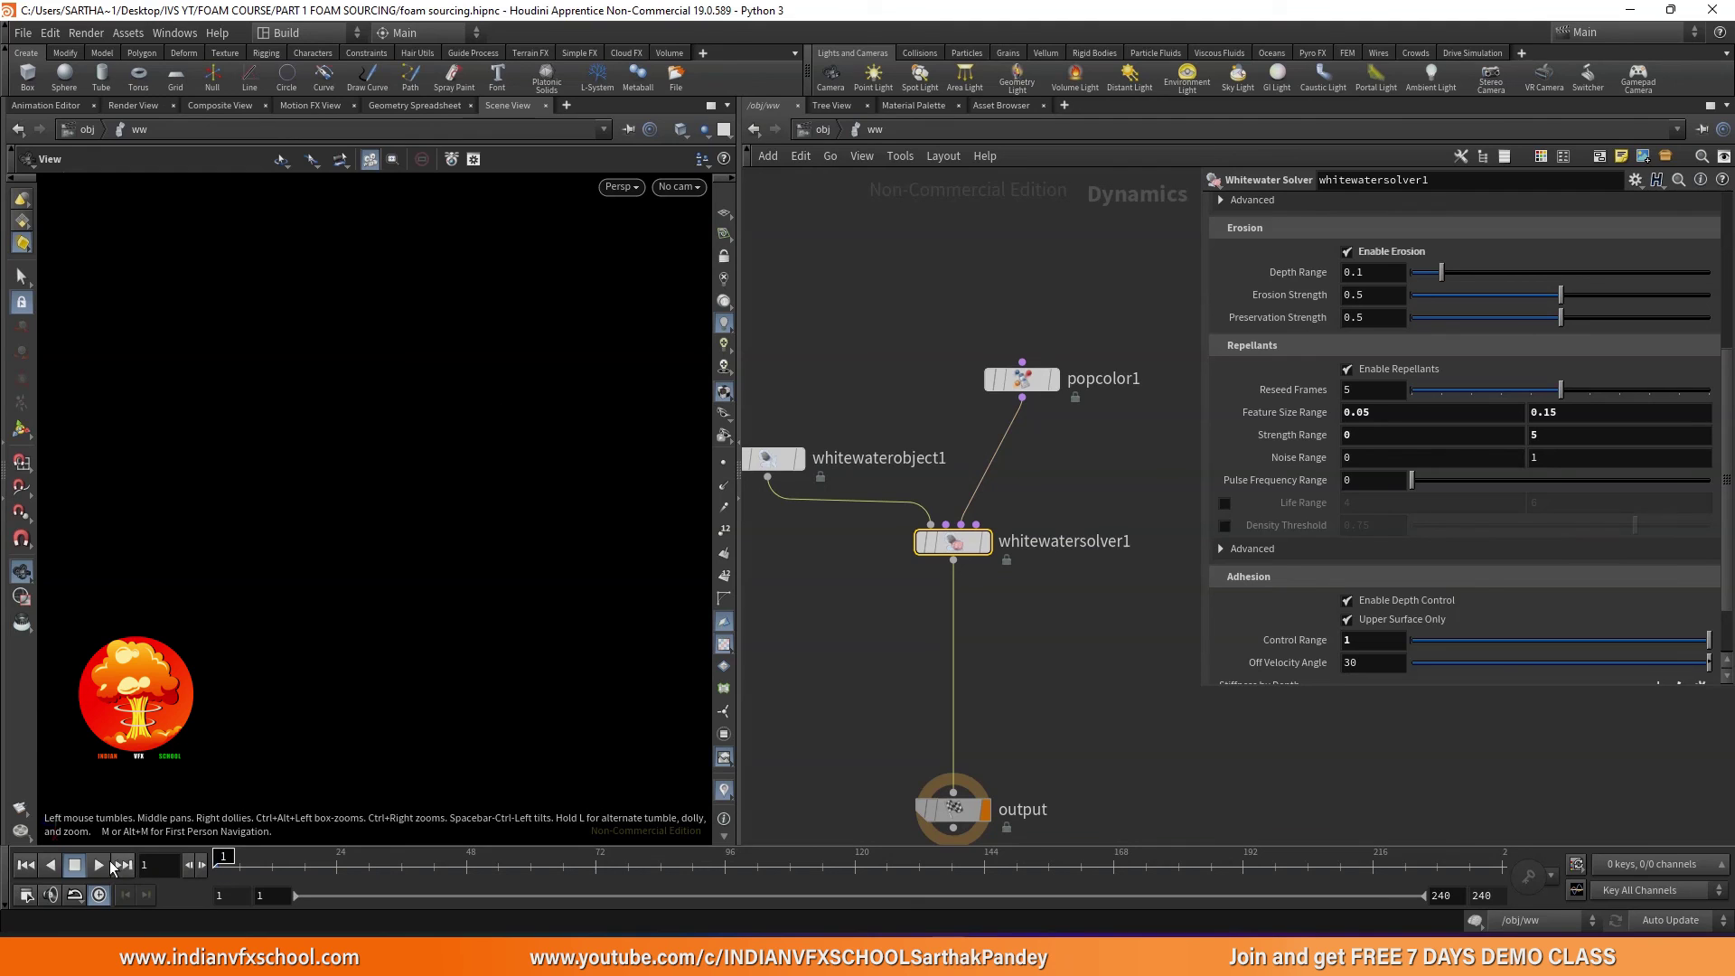
pyautogui.click(95, 865)
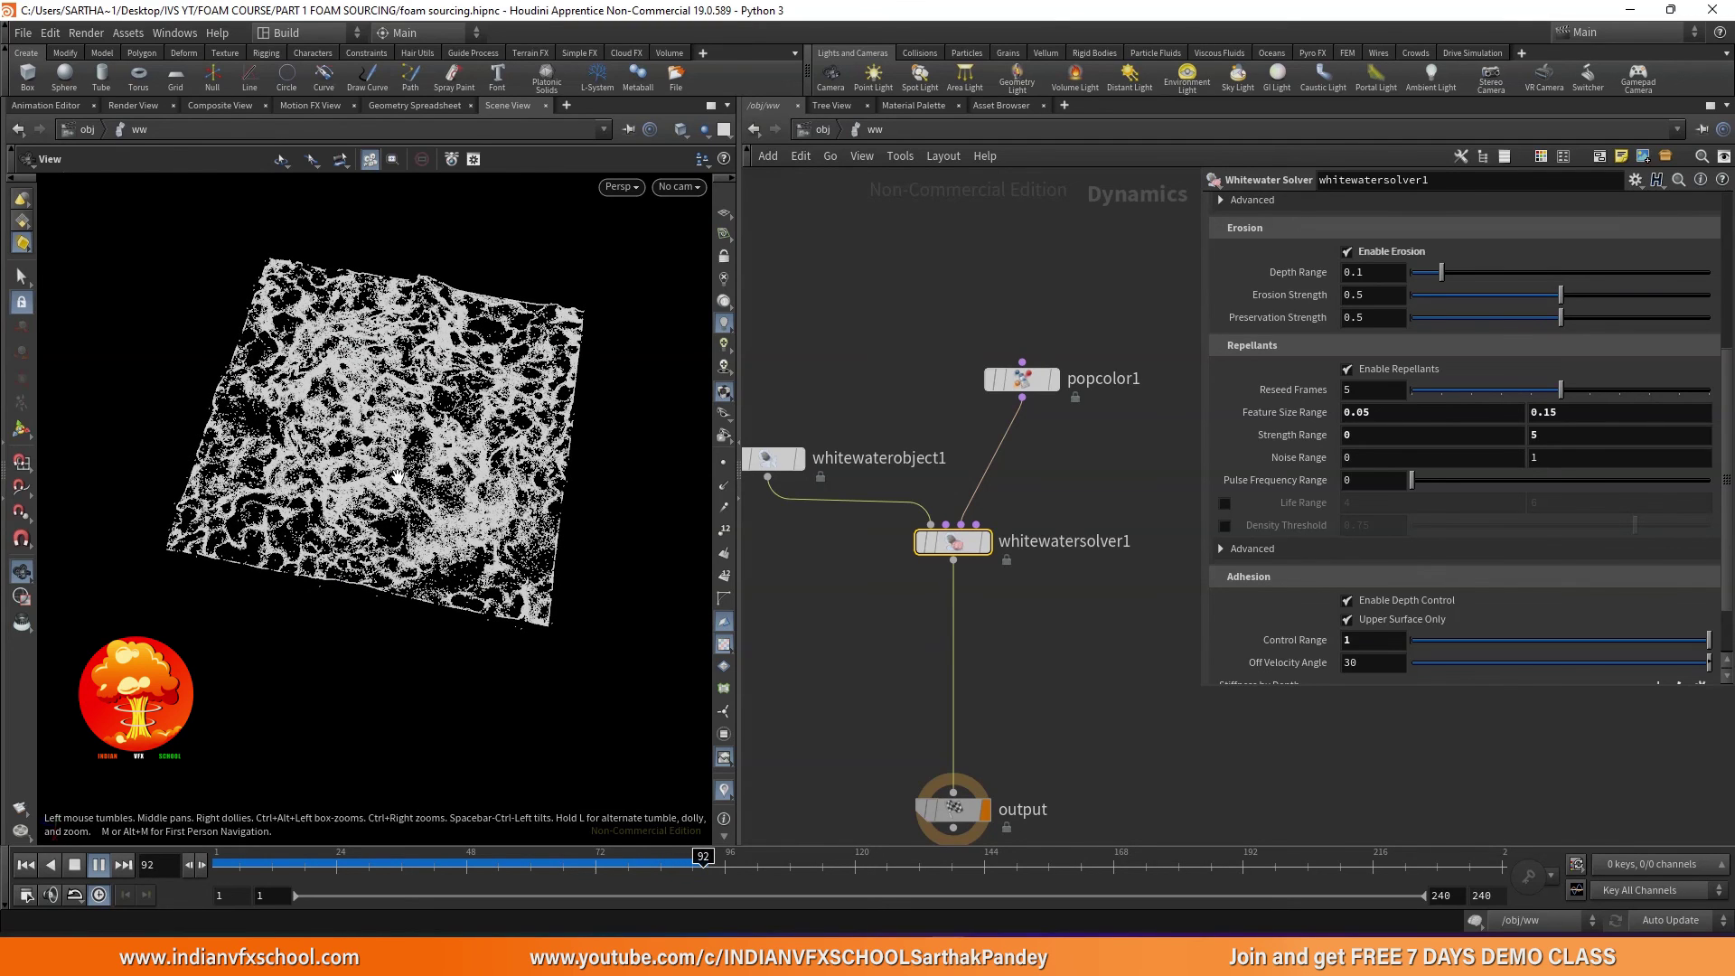
# - Restart the simulation from frame 1, then stop it and reset the timeline
pyautogui.click(79, 865)
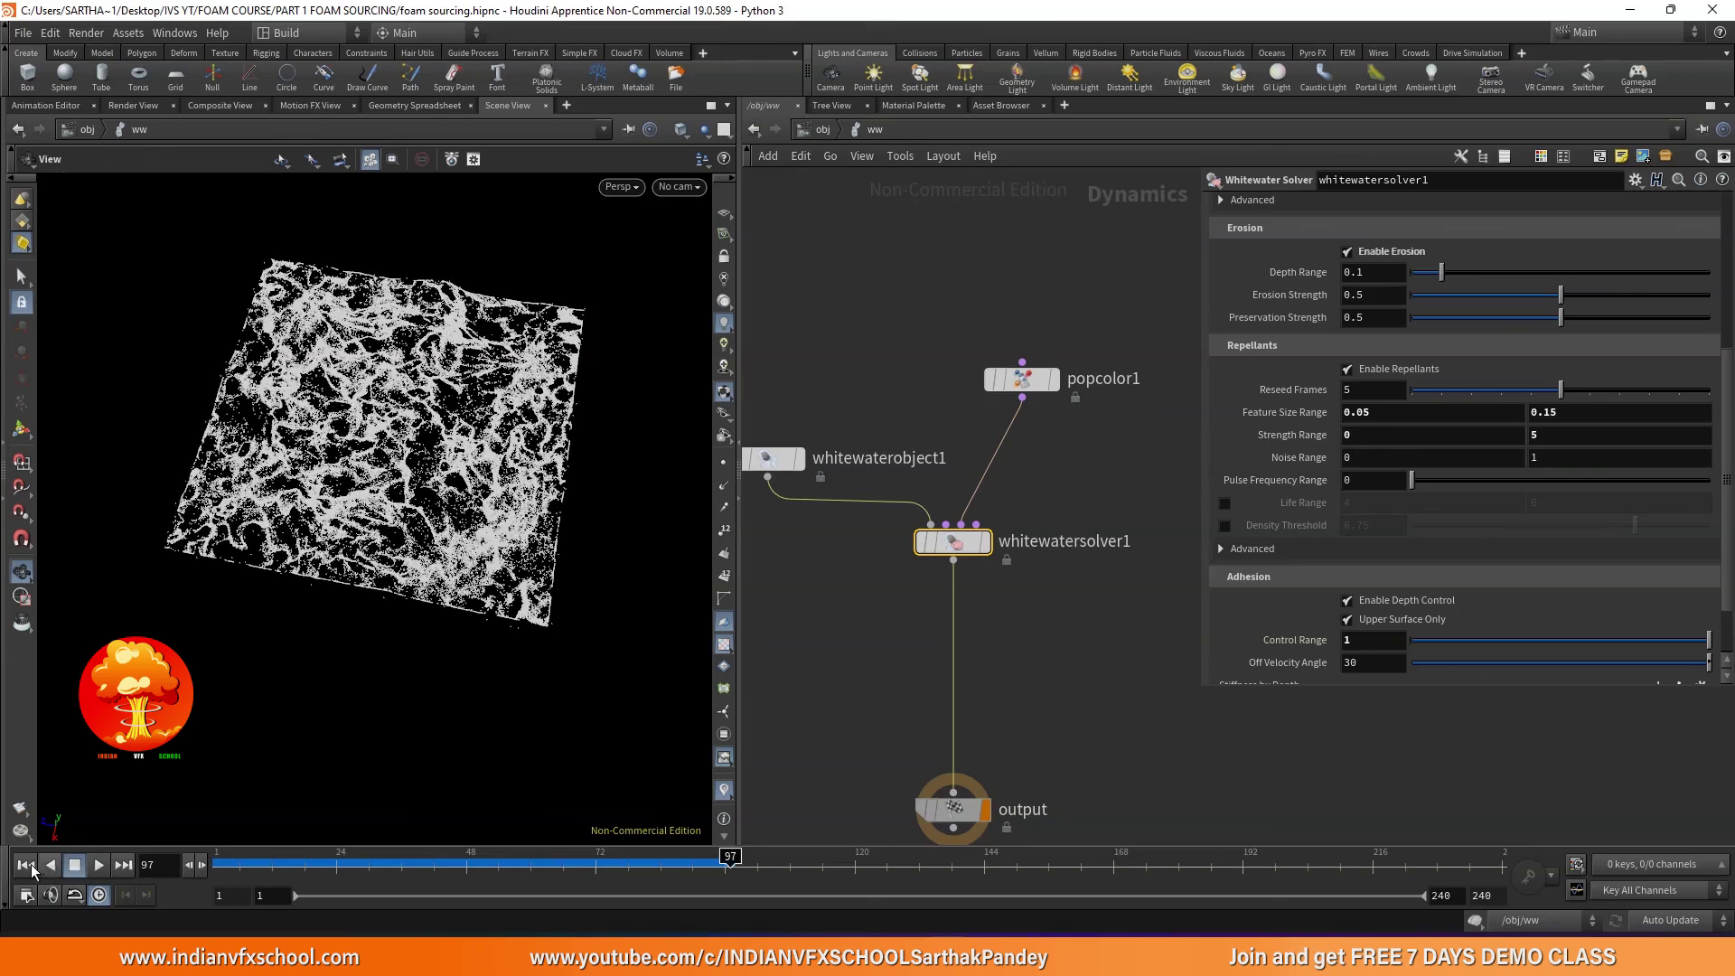
pyautogui.click(27, 866)
pyautogui.click(95, 866)
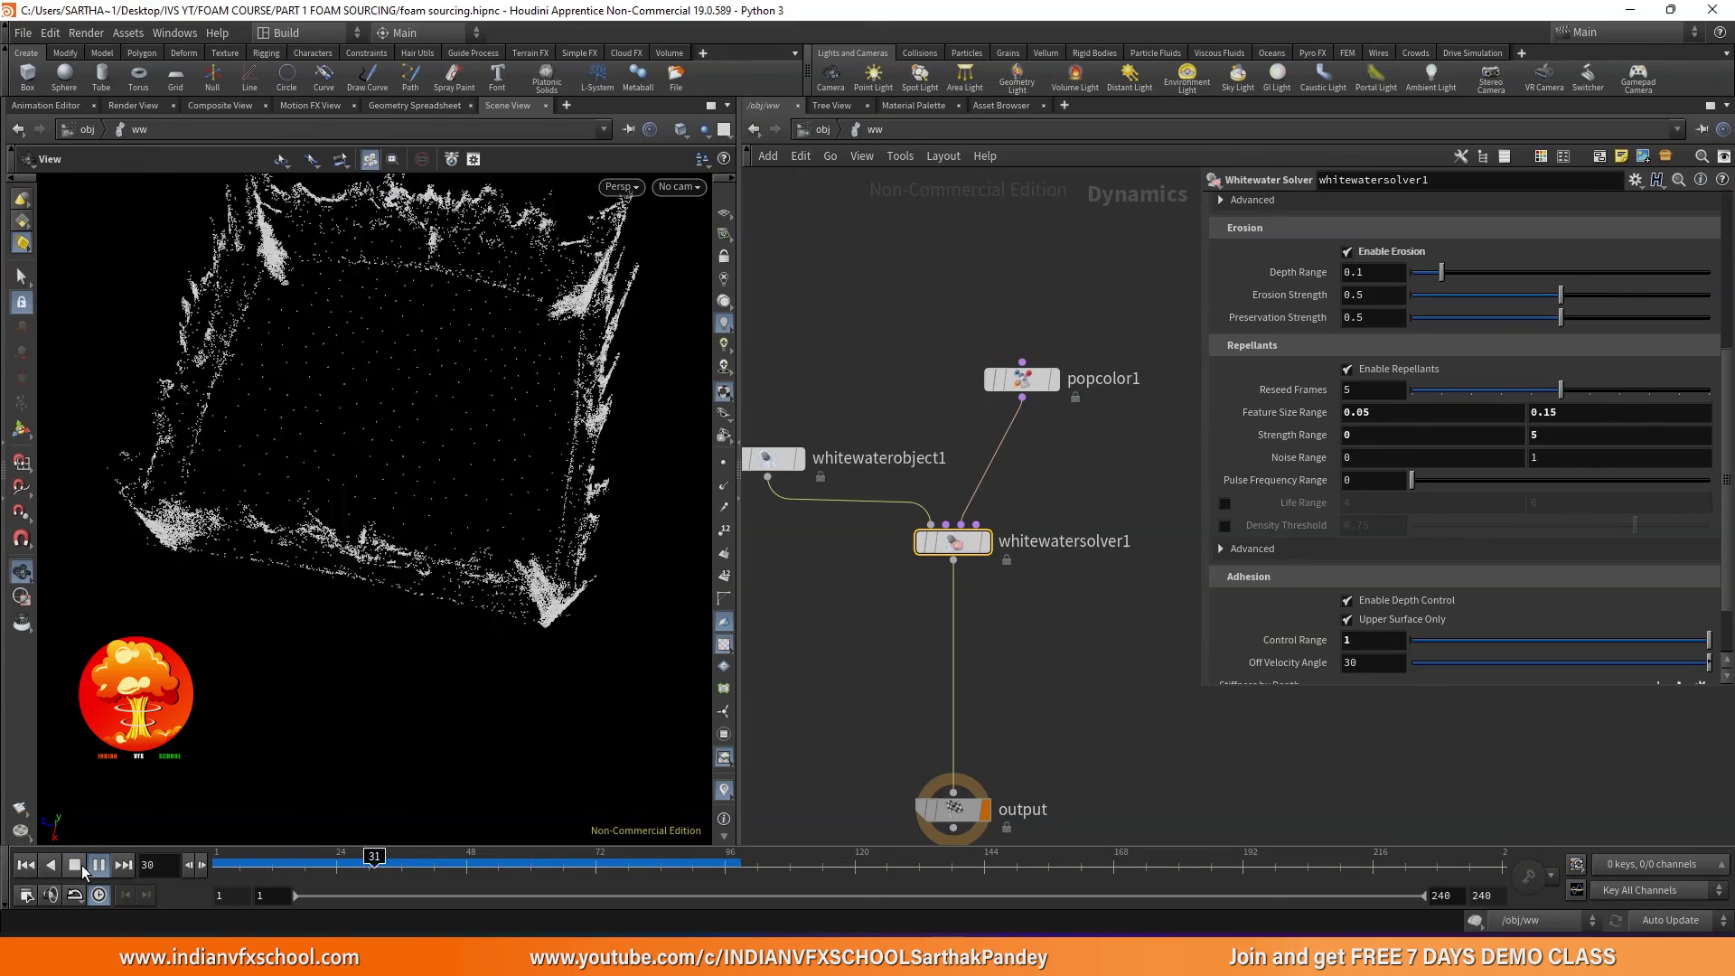
pyautogui.click(81, 865)
pyautogui.moveTo(305, 867); pyautogui.dragTo(202, 869)
pyautogui.hotkey('ctrl', 'Up')
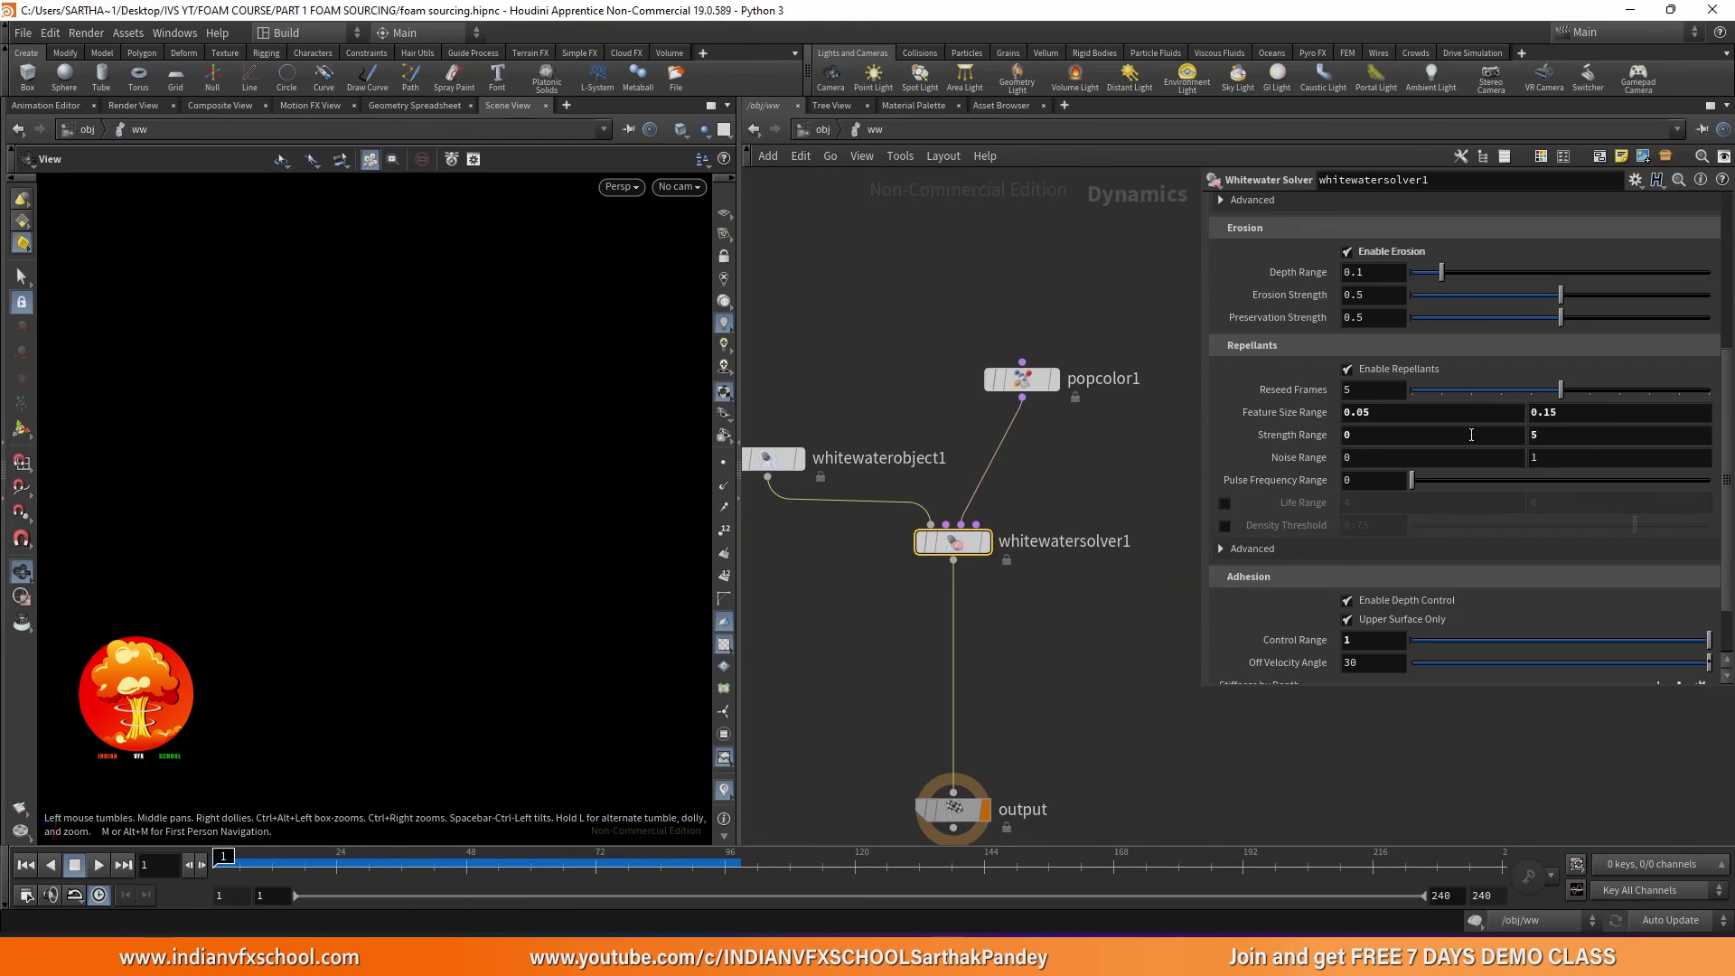
# - Set the Strength maximum to 3, toggle the solver bypass, and replay the early frames
pyautogui.press('BackSpace')
pyautogui.write('3')
pyautogui.press('Return')
pyautogui.moveTo(936, 539)
pyautogui.click(915, 508)
pyautogui.click(915, 508)
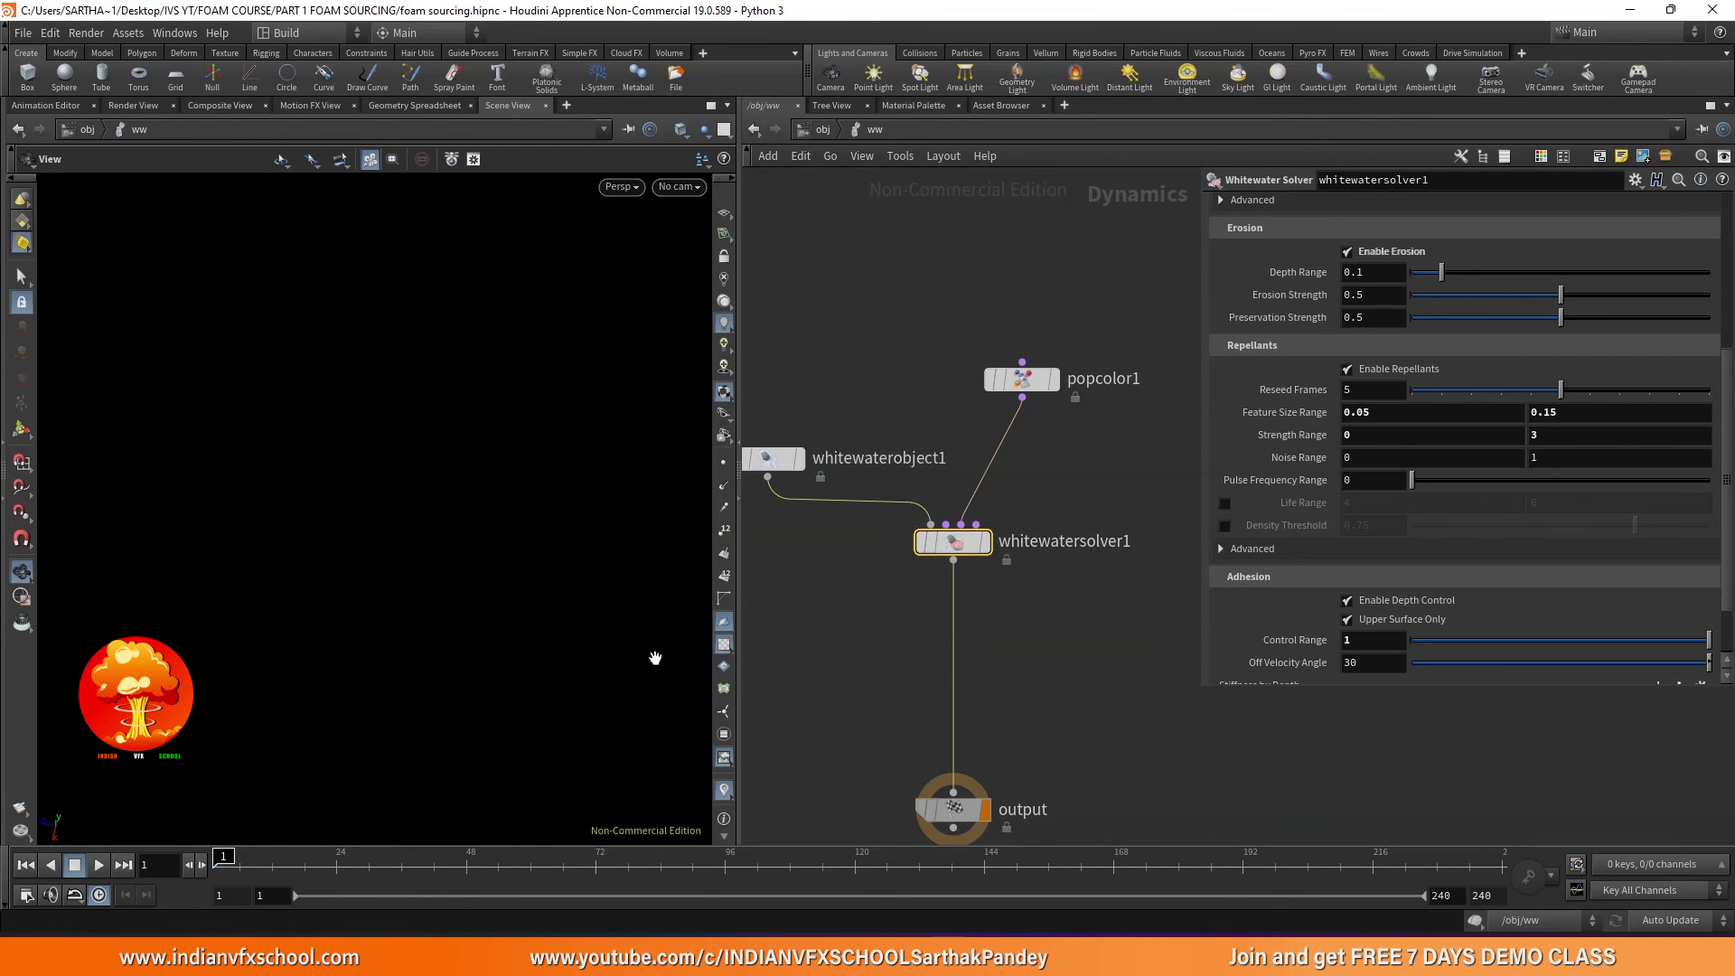
pyautogui.click(99, 864)
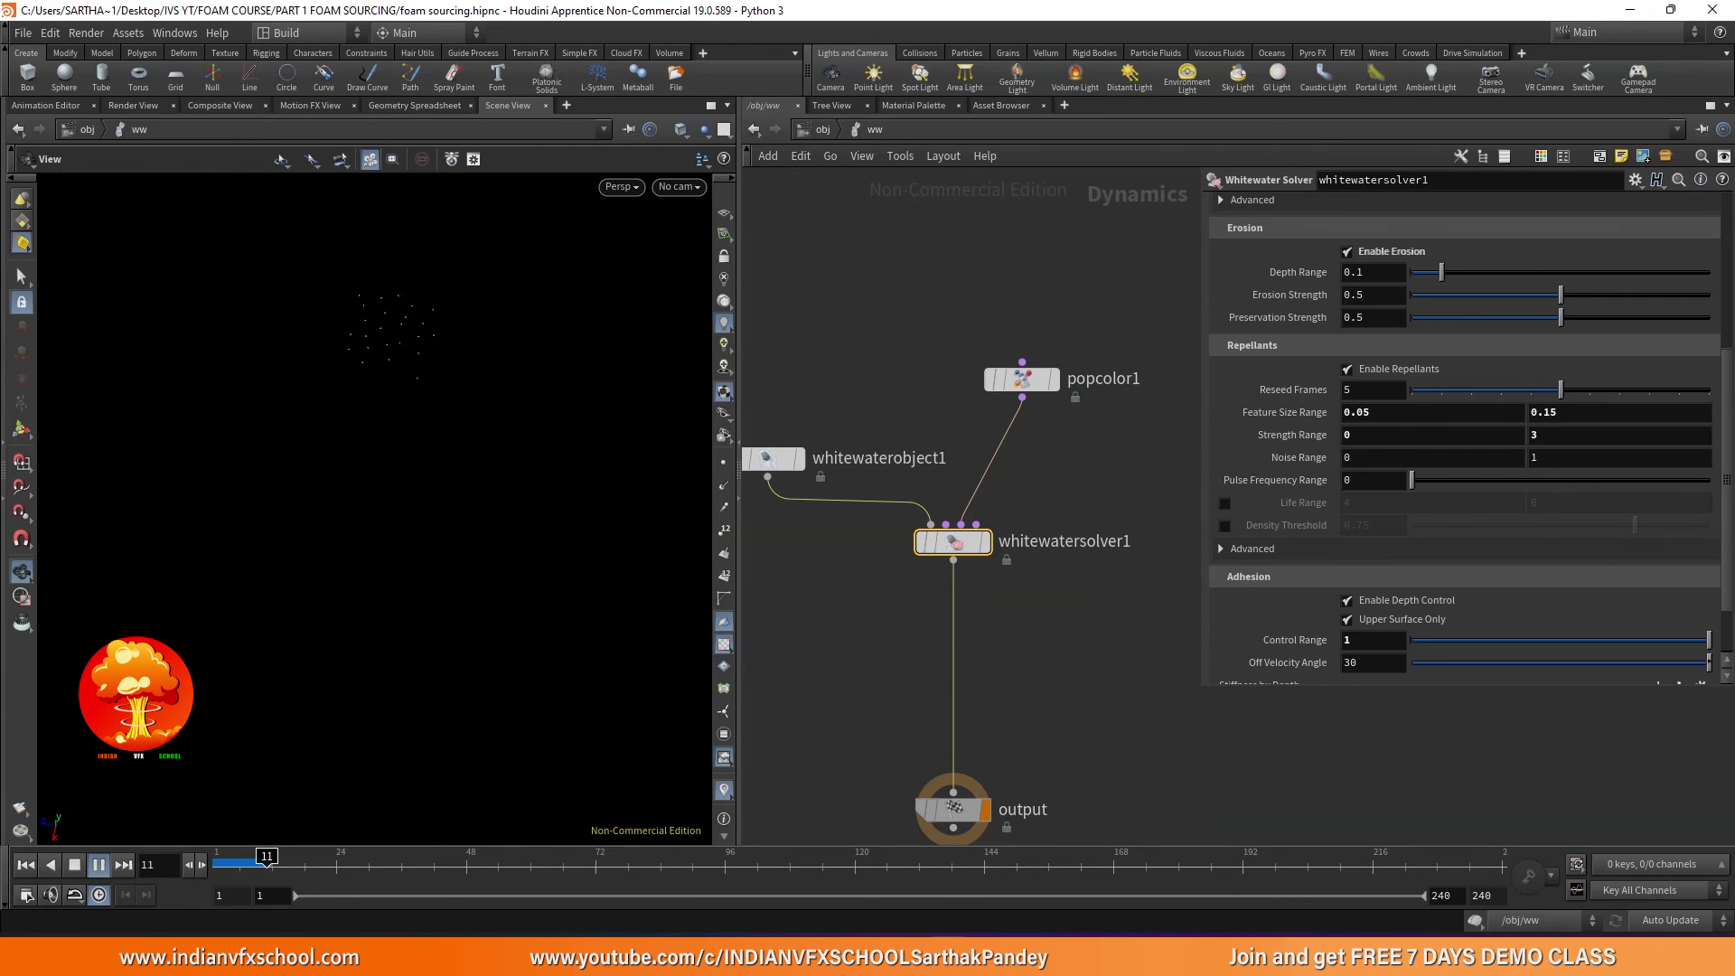
pyautogui.click(76, 865)
pyautogui.moveTo(244, 871); pyautogui.dragTo(220, 897)
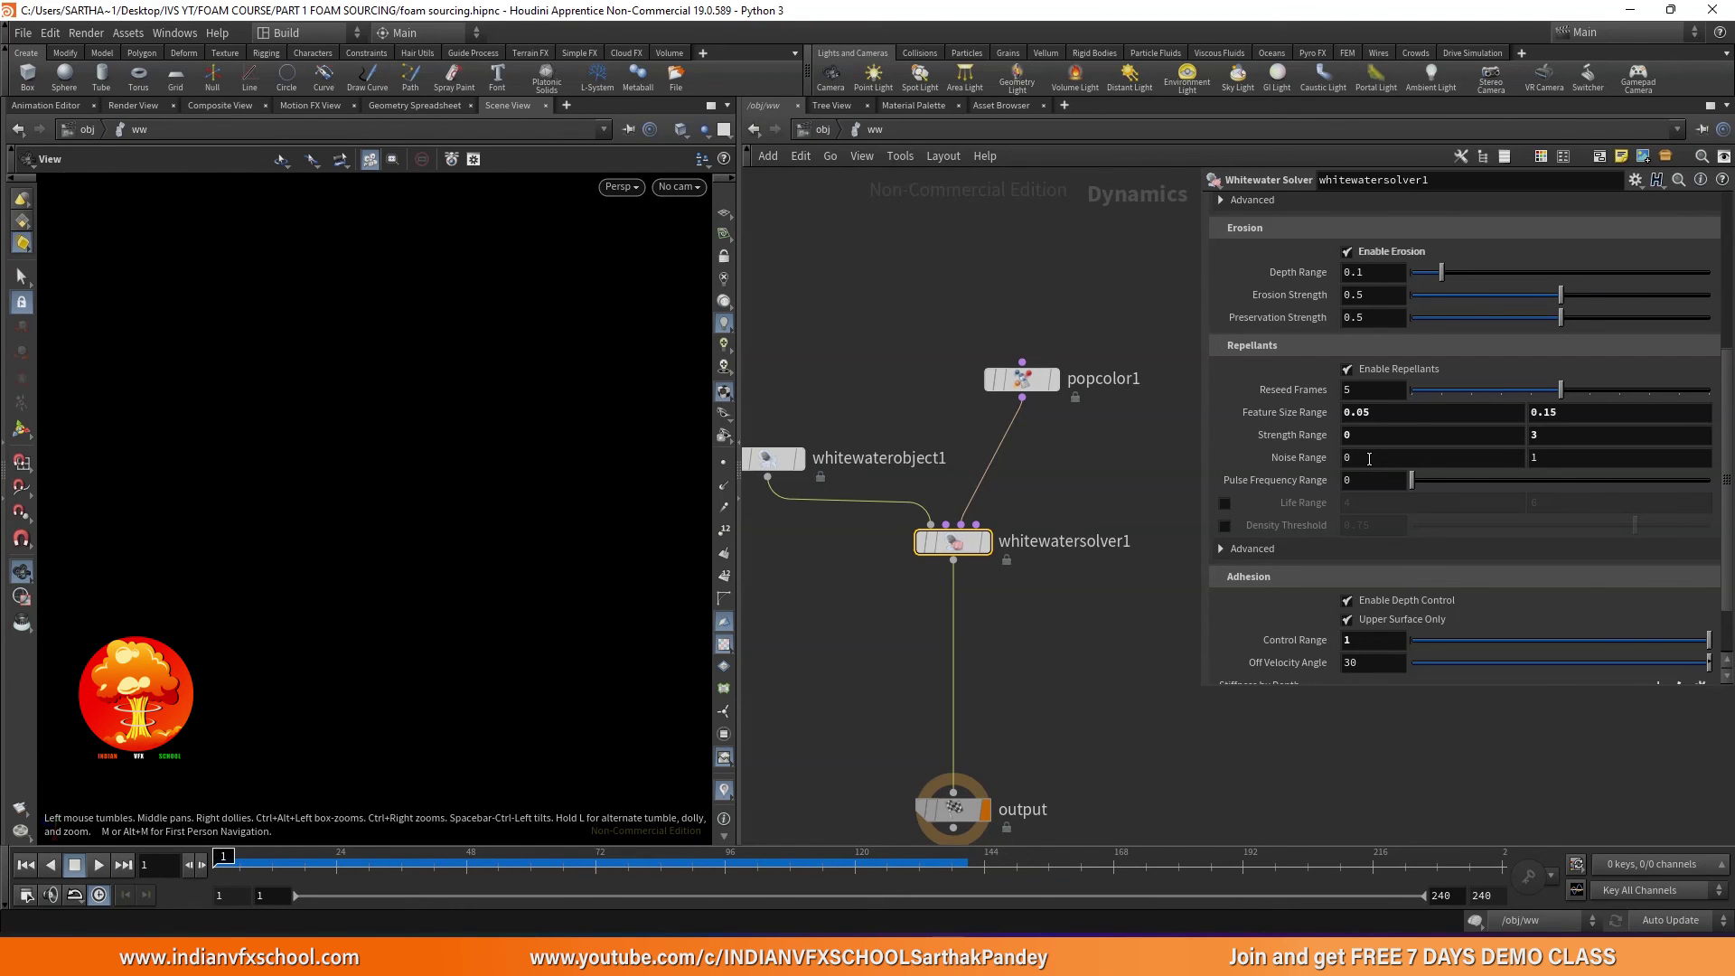
# - Set the Noise Range minimum to 1 and start the simulation
pyautogui.write('1')
pyautogui.press('Return')
pyautogui.moveTo(906, 594); pyautogui.dragTo(949, 592, button='middle')
pyautogui.moveTo(964, 493)
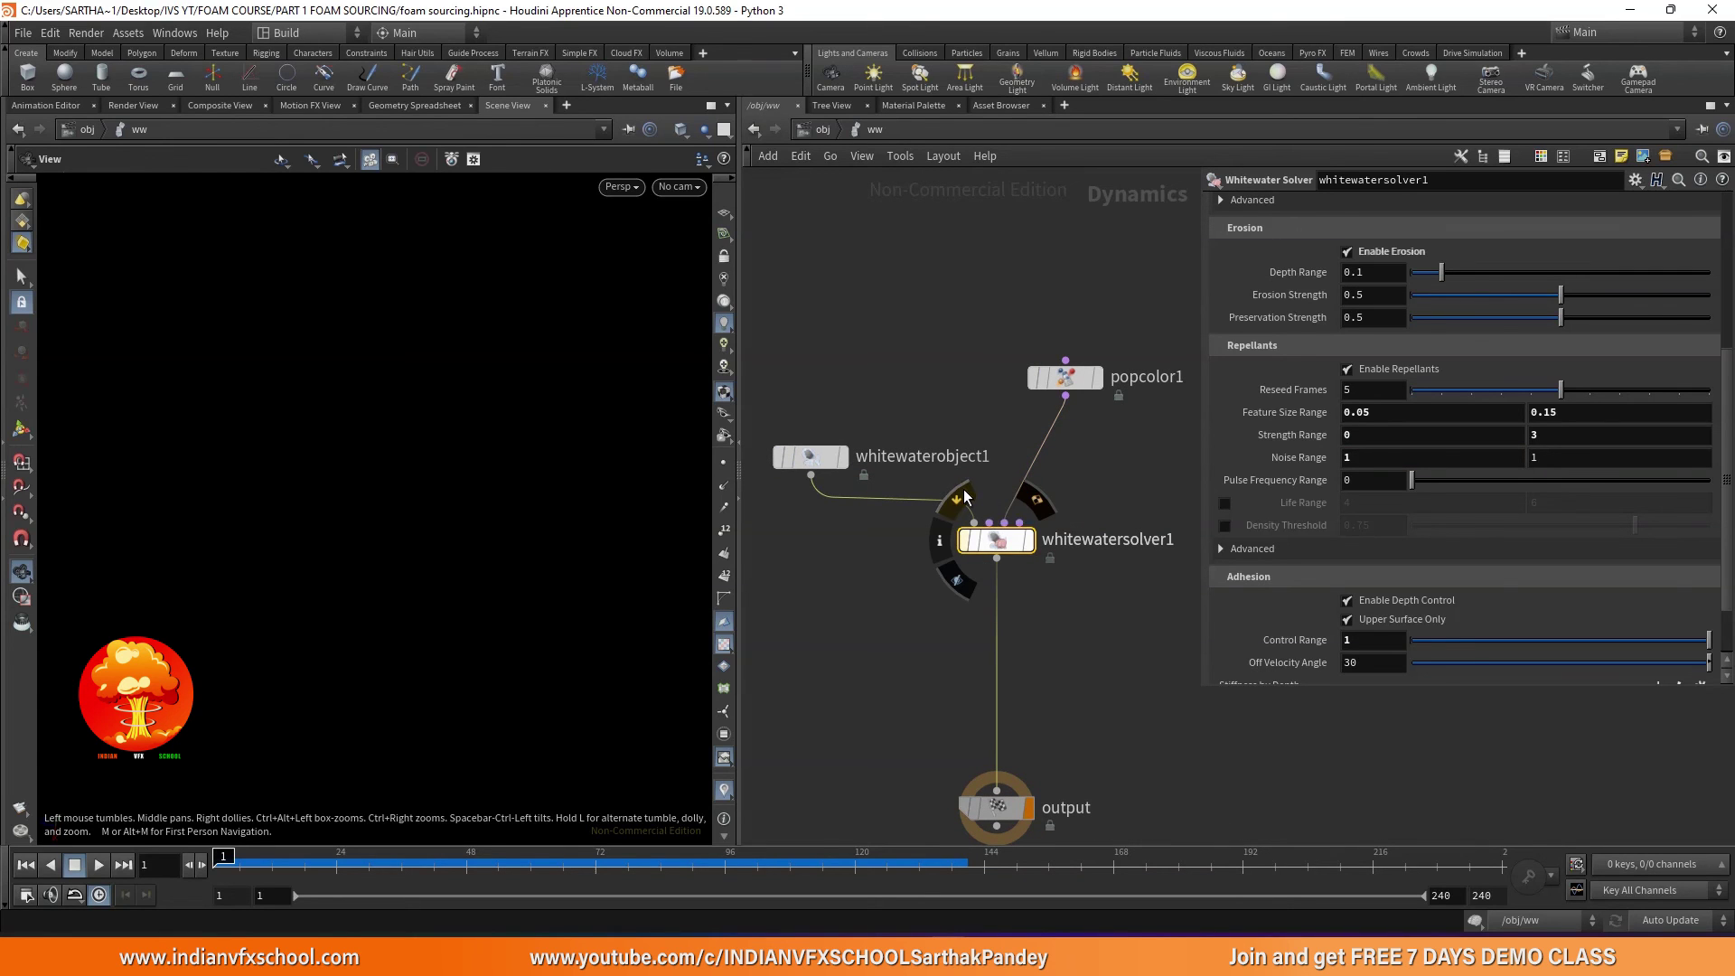
pyautogui.click(105, 864)
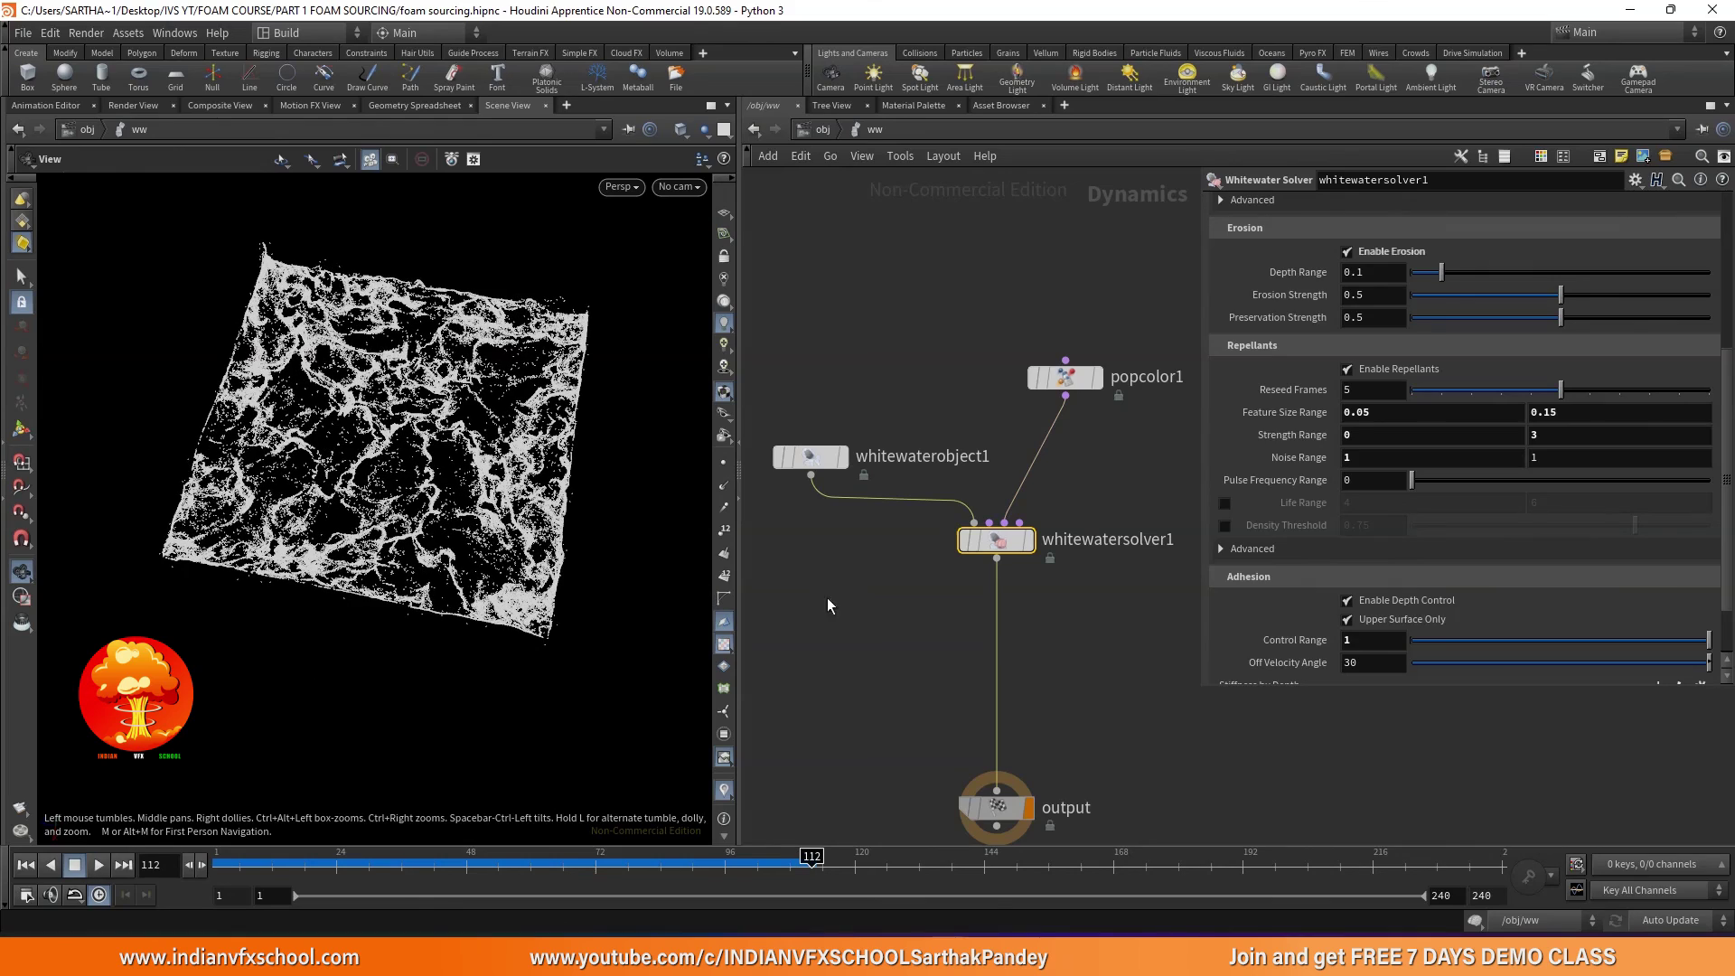
# - Zoom onto the foam grid and scrub the timeline to review frames around 91
pyautogui.scroll(3, 442, 422)
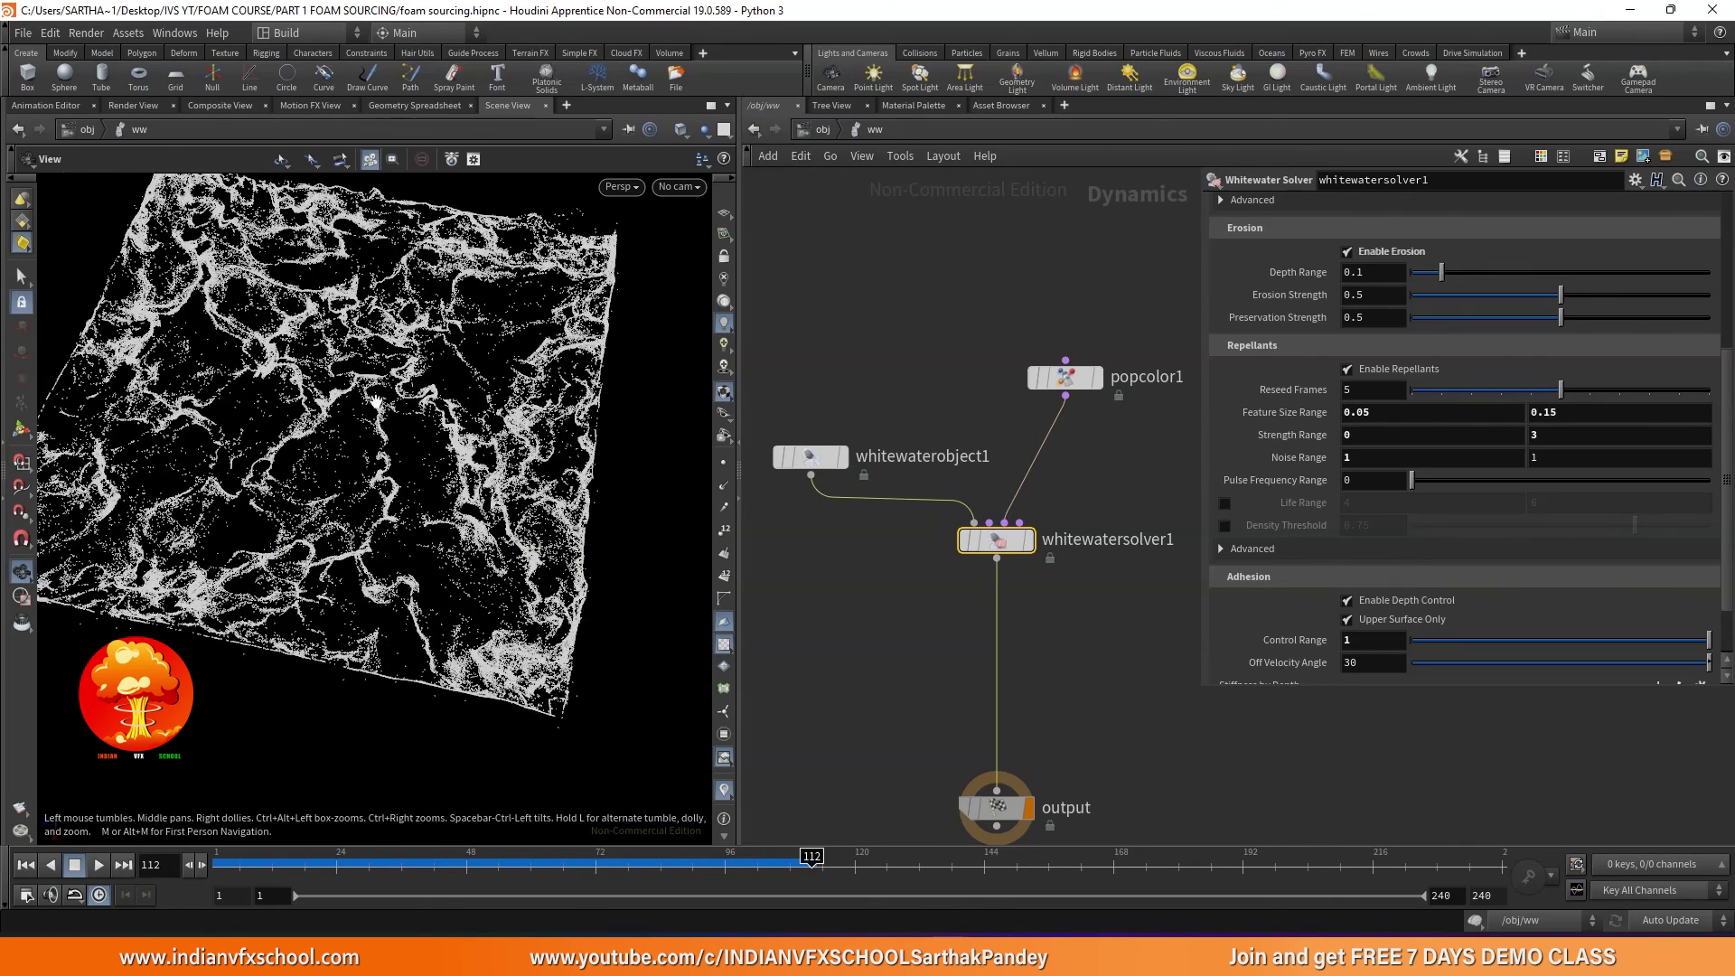
pyautogui.moveTo(403, 554); pyautogui.dragTo(398, 589)
pyautogui.moveTo(398, 589); pyautogui.dragTo(345, 657, button='middle')
pyautogui.moveTo(340, 857); pyautogui.dragTo(784, 857)
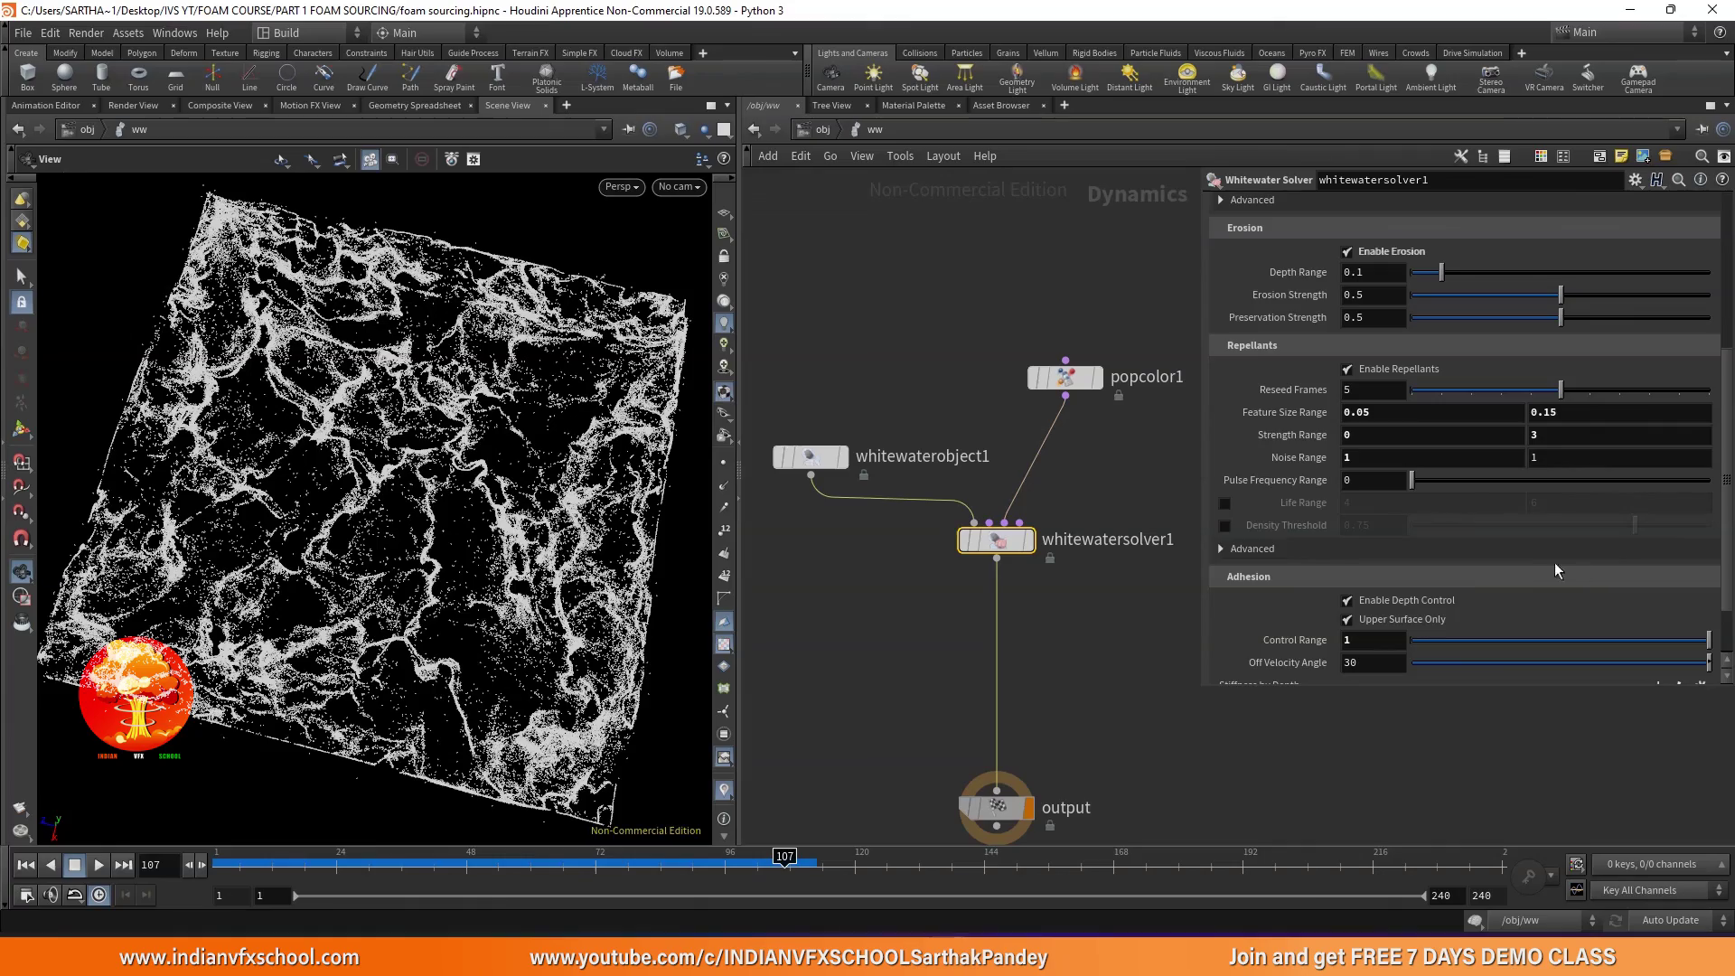
pyautogui.moveTo(513, 863); pyautogui.dragTo(719, 874)
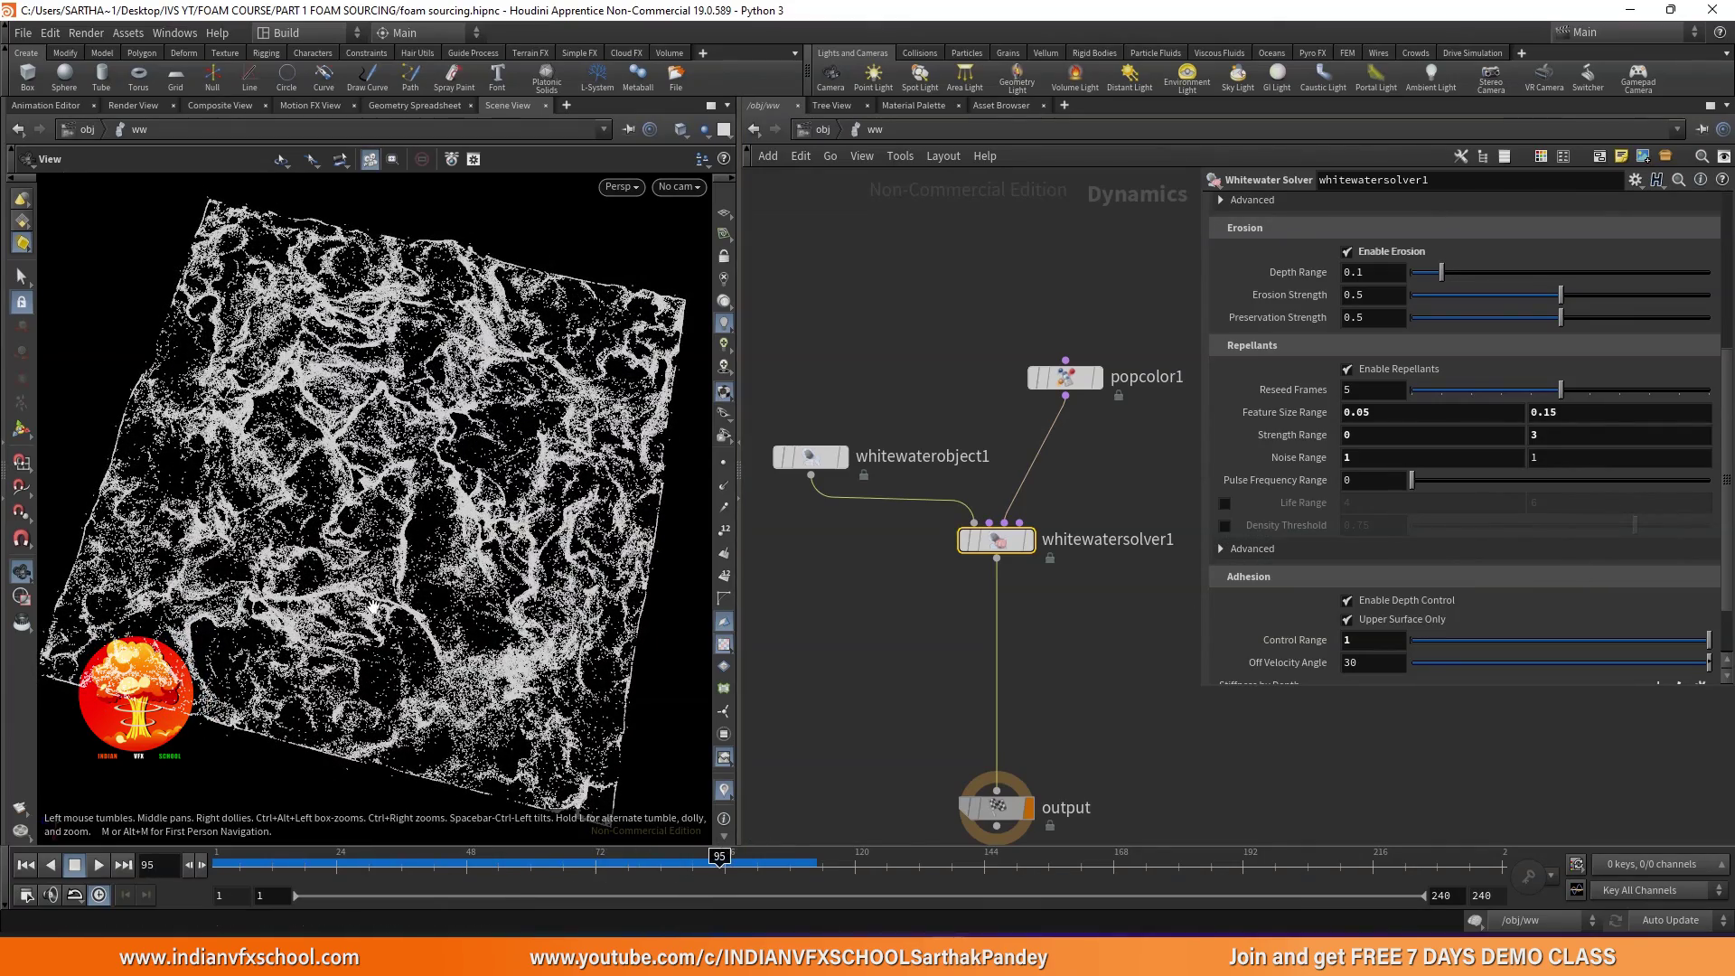
pyautogui.moveTo(285, 864); pyautogui.dragTo(507, 864)
# - From frame 1, enter 10 in both Strength Range fields and replay the foam
pyautogui.hotkey('ctrl', 'Up')
pyautogui.click(1367, 436)
pyautogui.write('10')
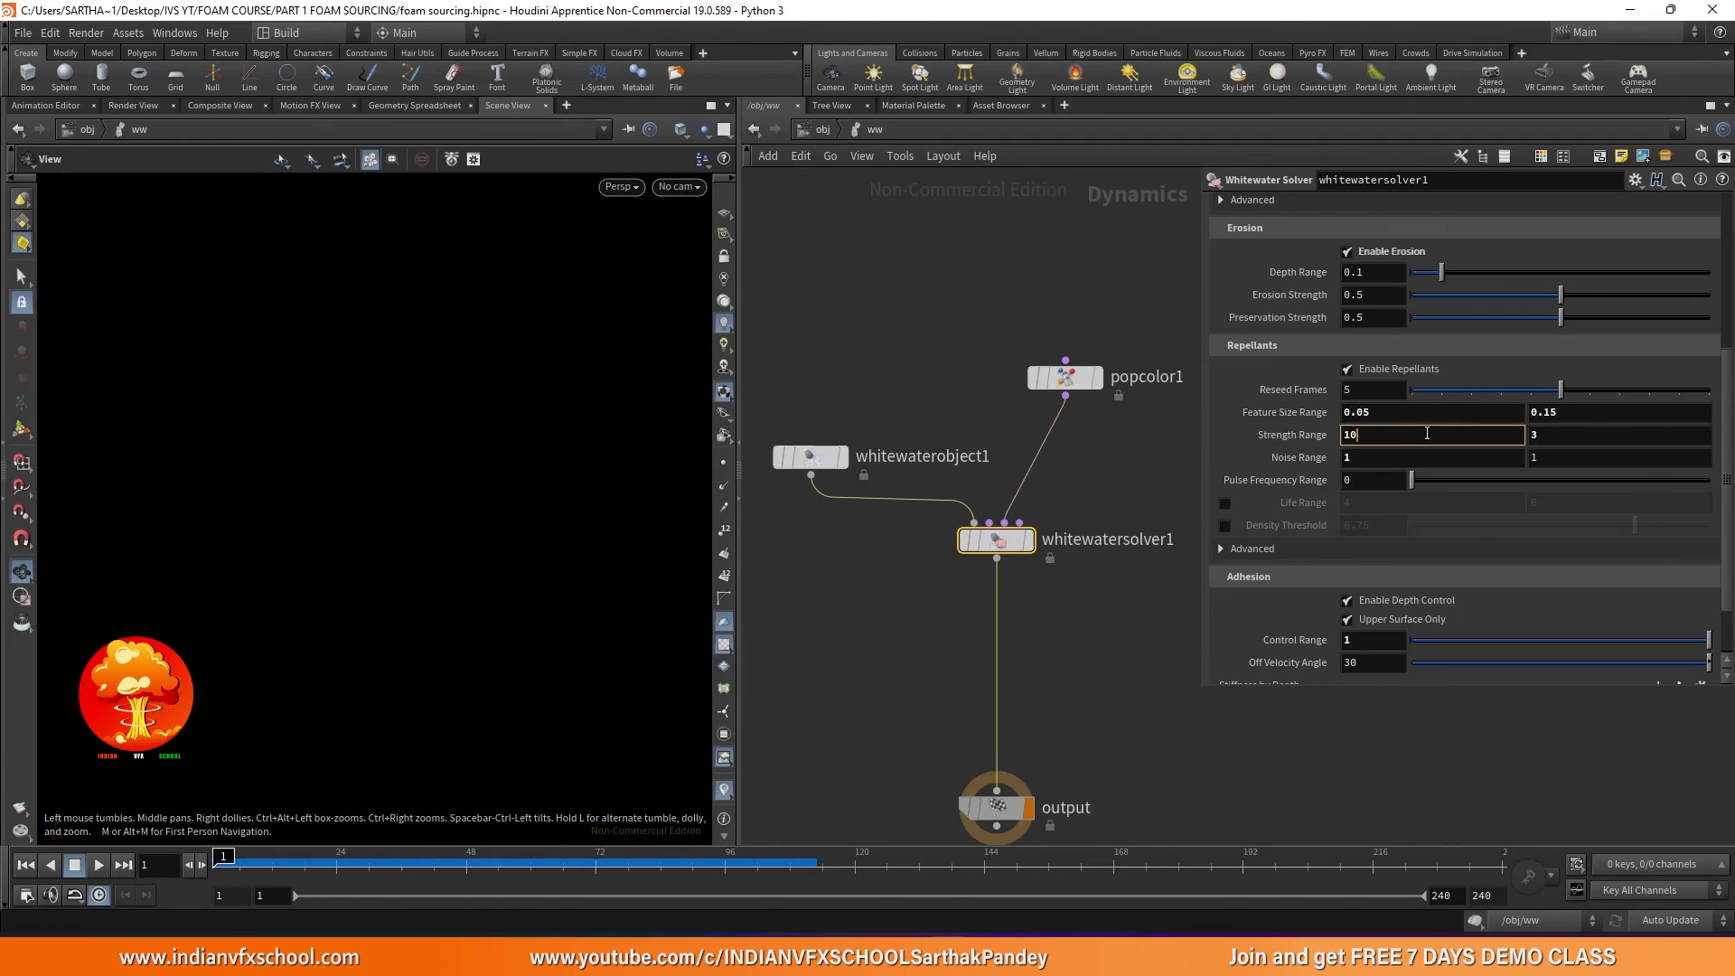
pyautogui.click(1555, 439)
pyautogui.write('10')
pyautogui.press('Return')
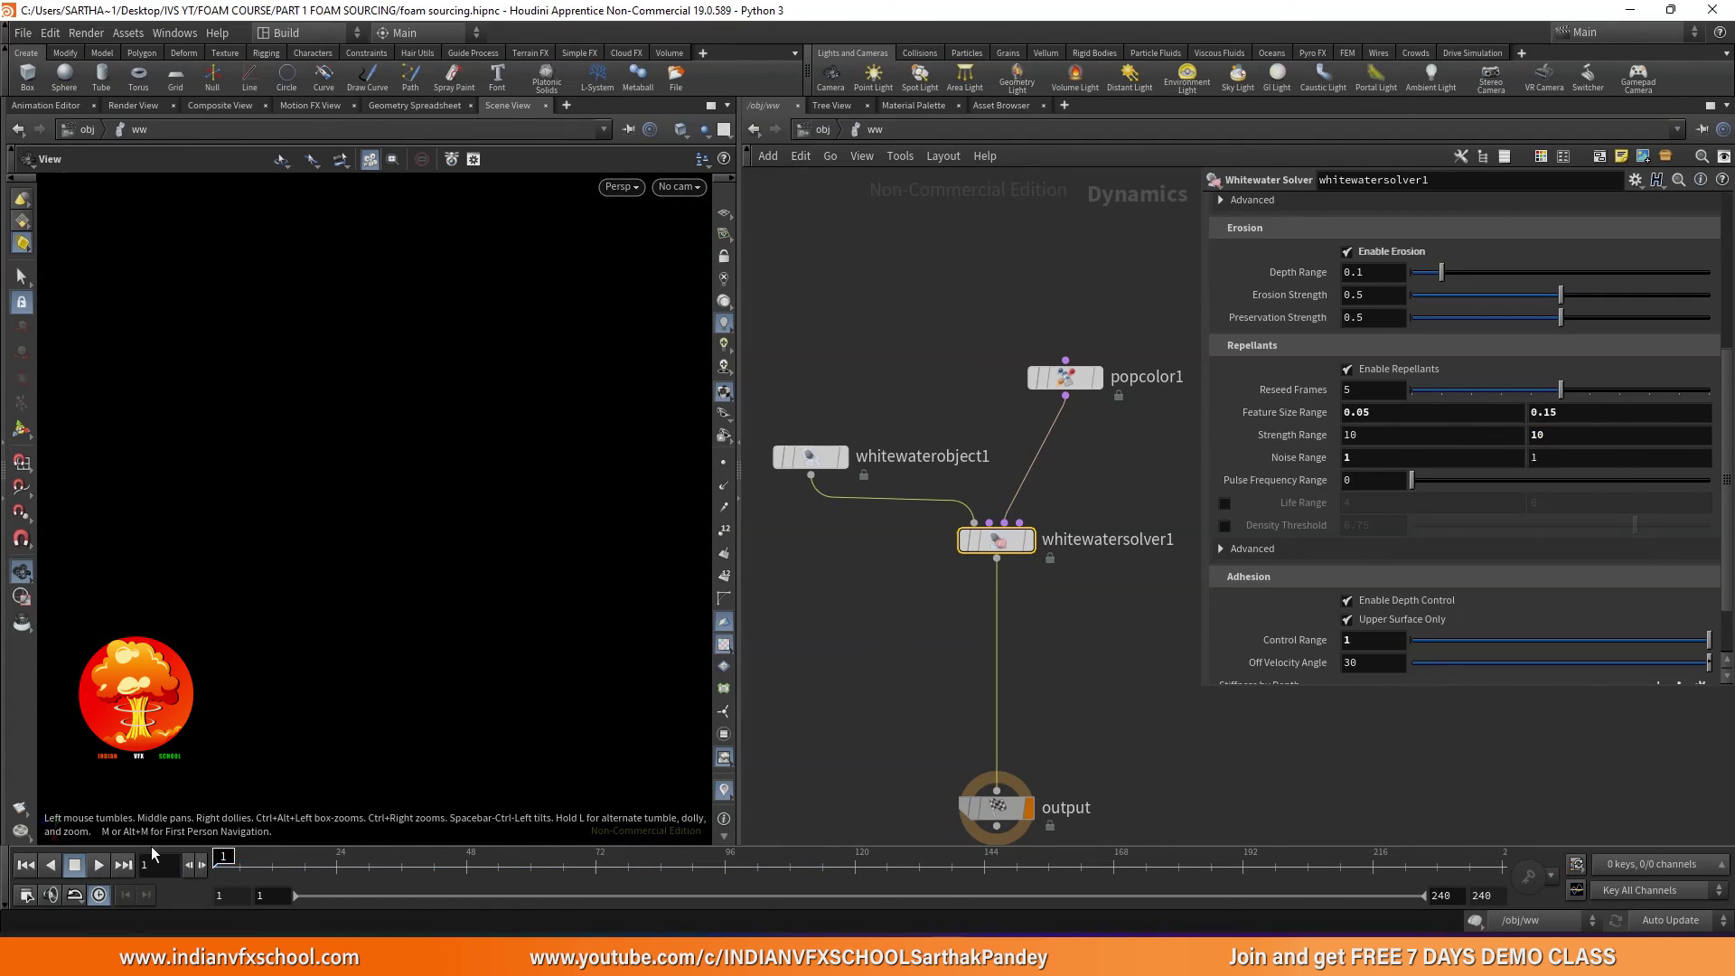
pyautogui.click(106, 864)
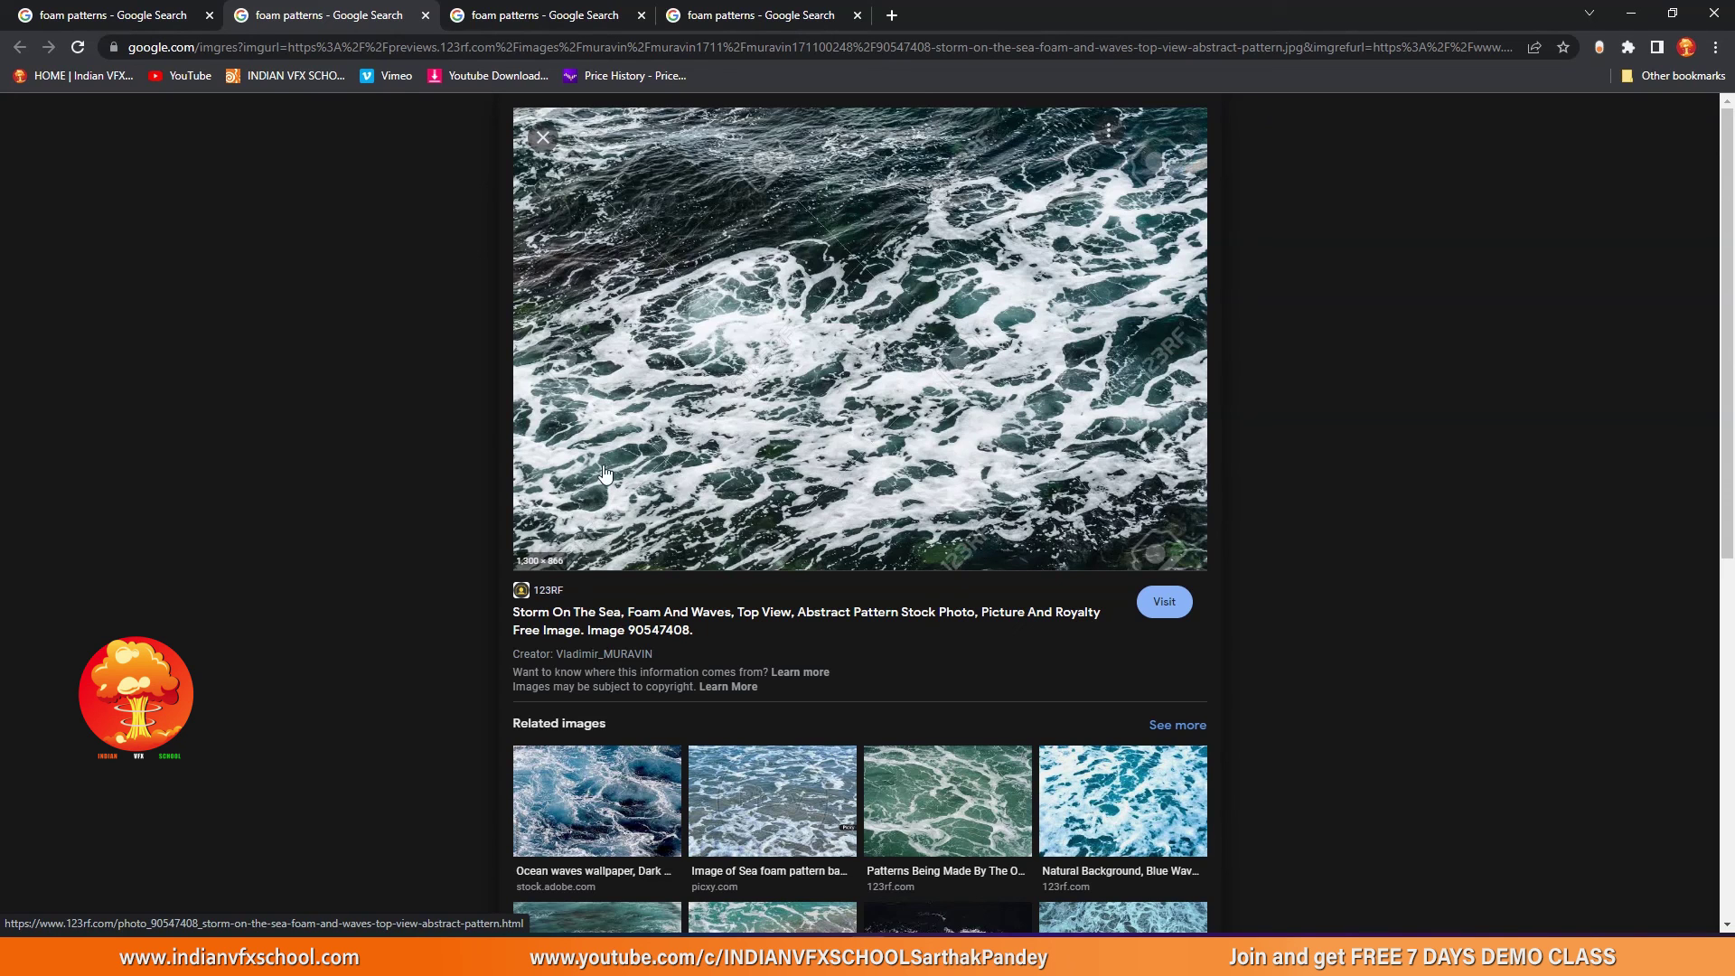
# - Browse related sea foam reference photos in Google Images, then minimize Chrome
pyautogui.scroll(-3, 898, 429)
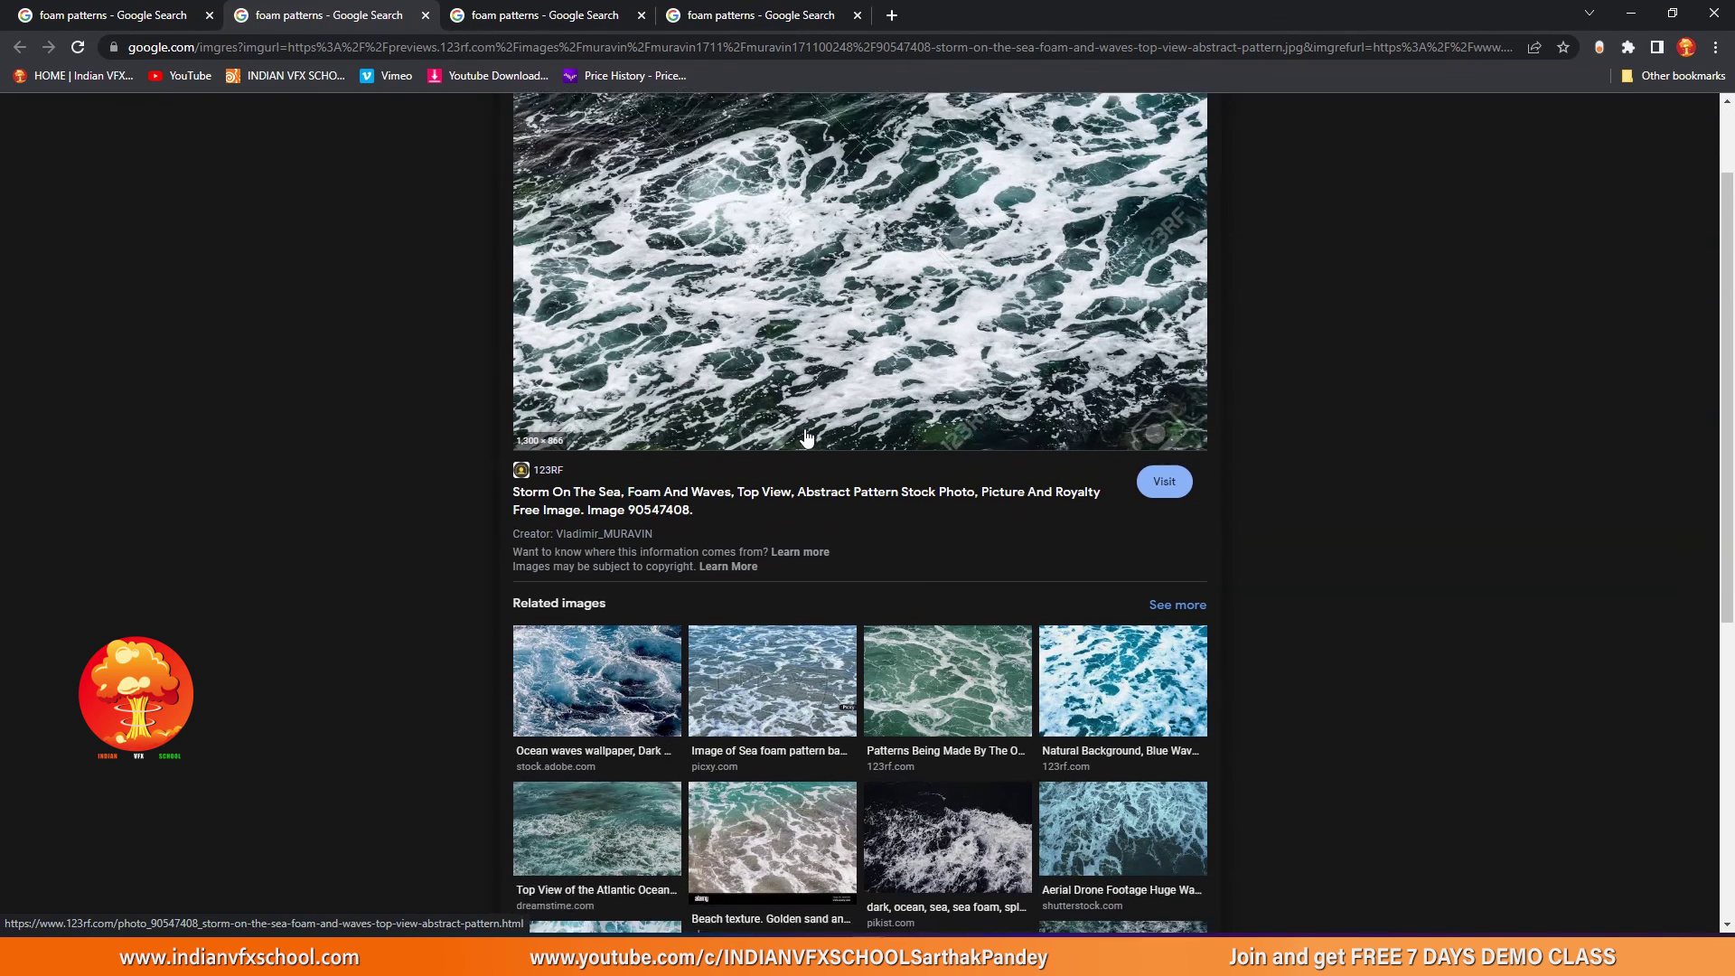
pyautogui.click(1102, 616)
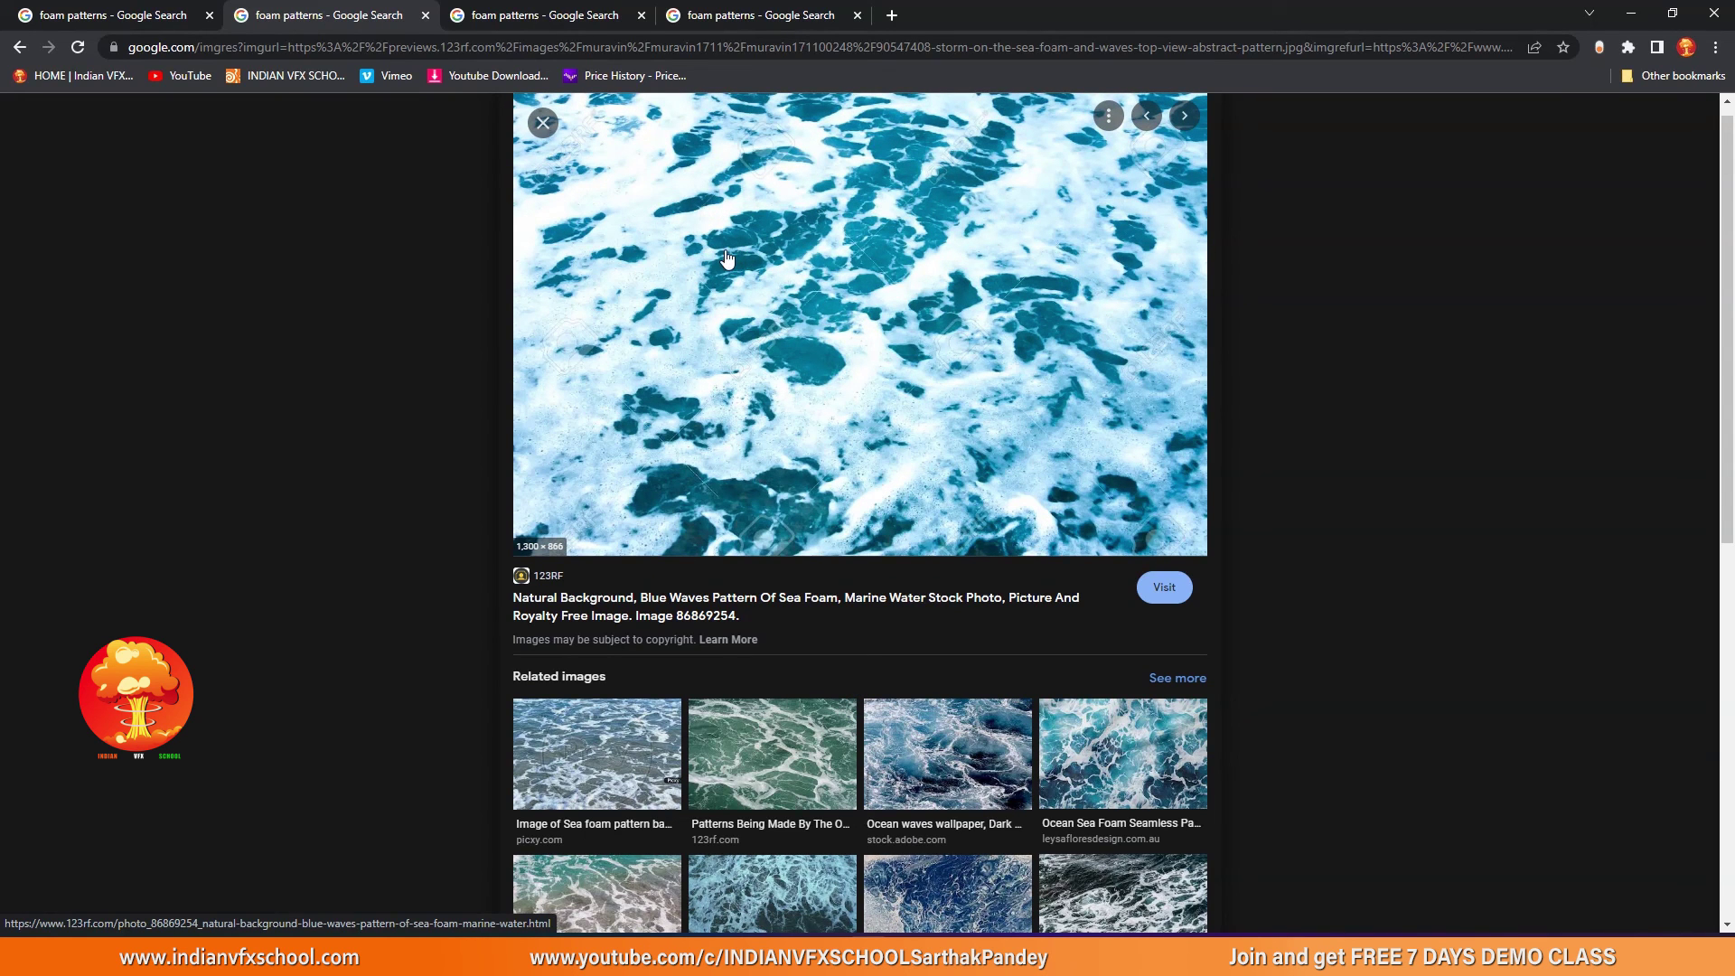
pyautogui.scroll(1, 741, 271)
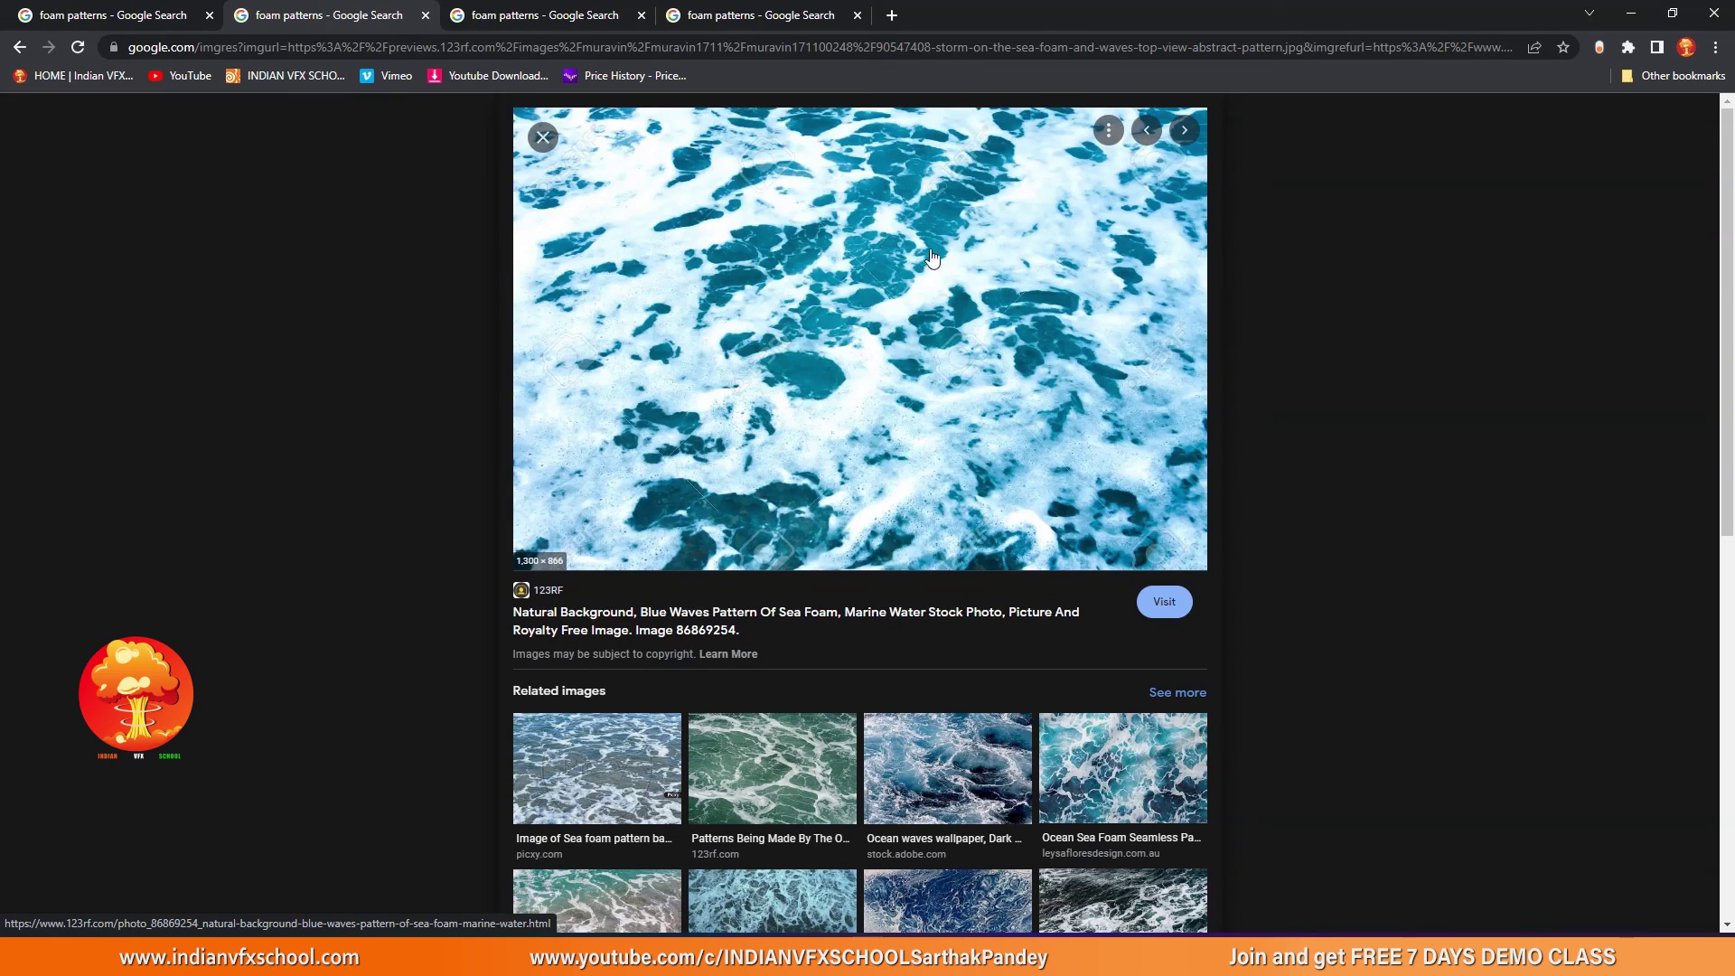
pyautogui.scroll(-4, 920, 247)
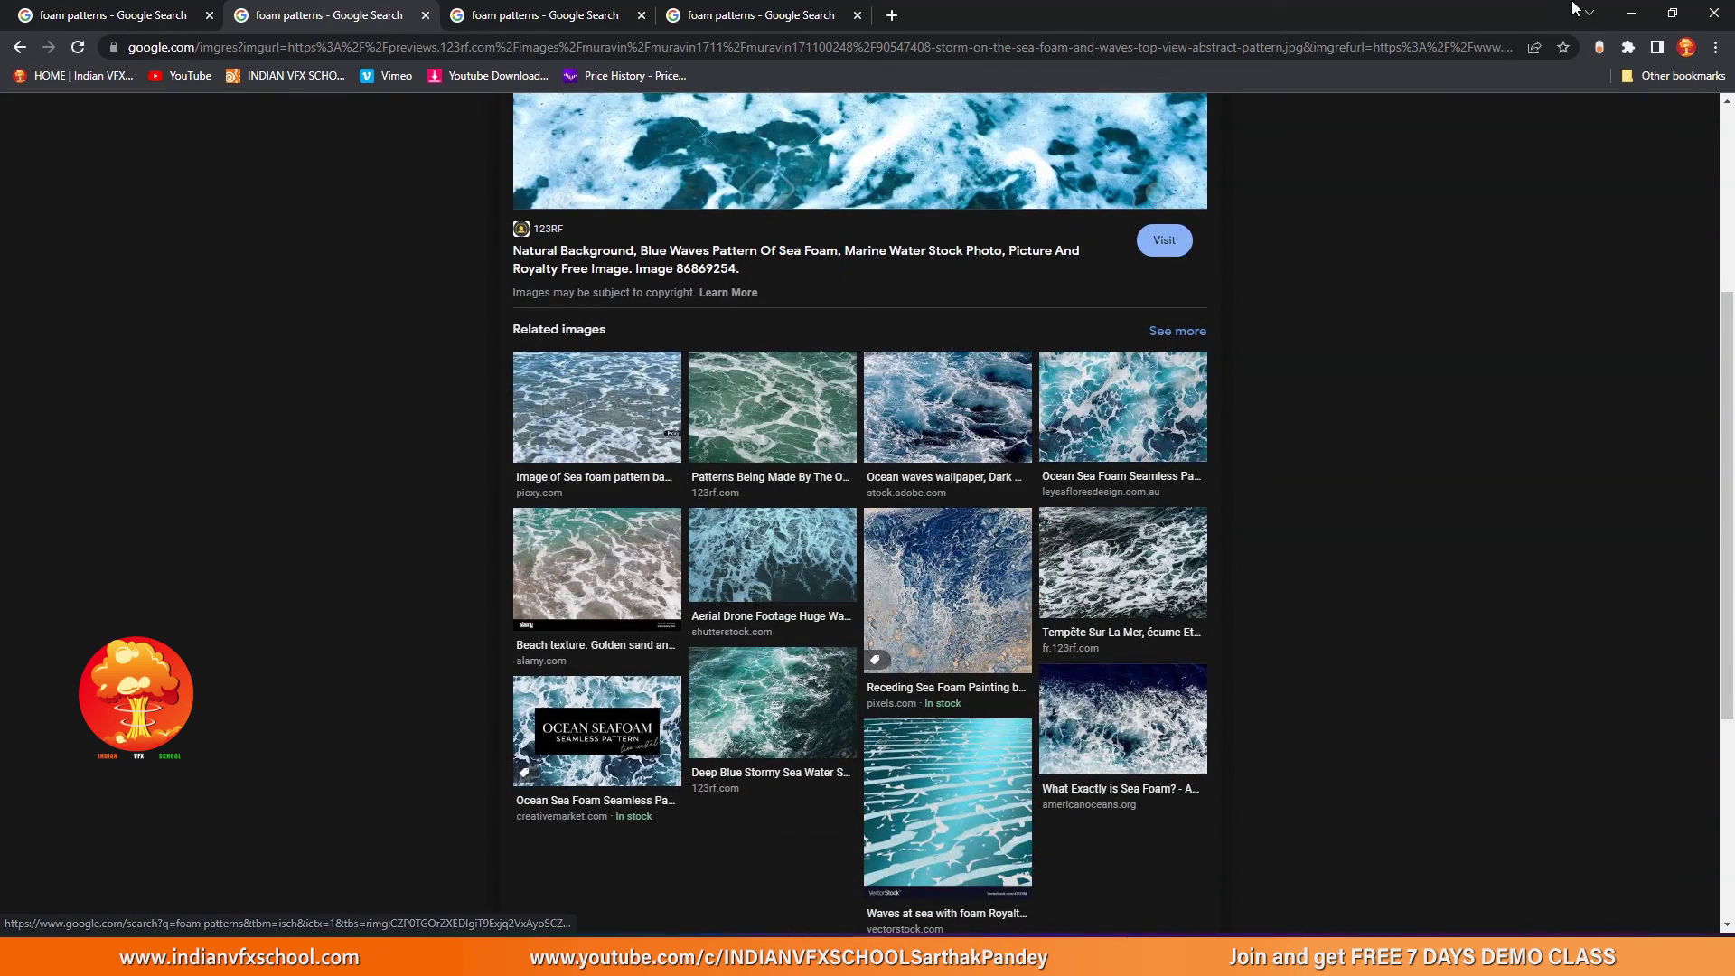
pyautogui.click(1631, 12)
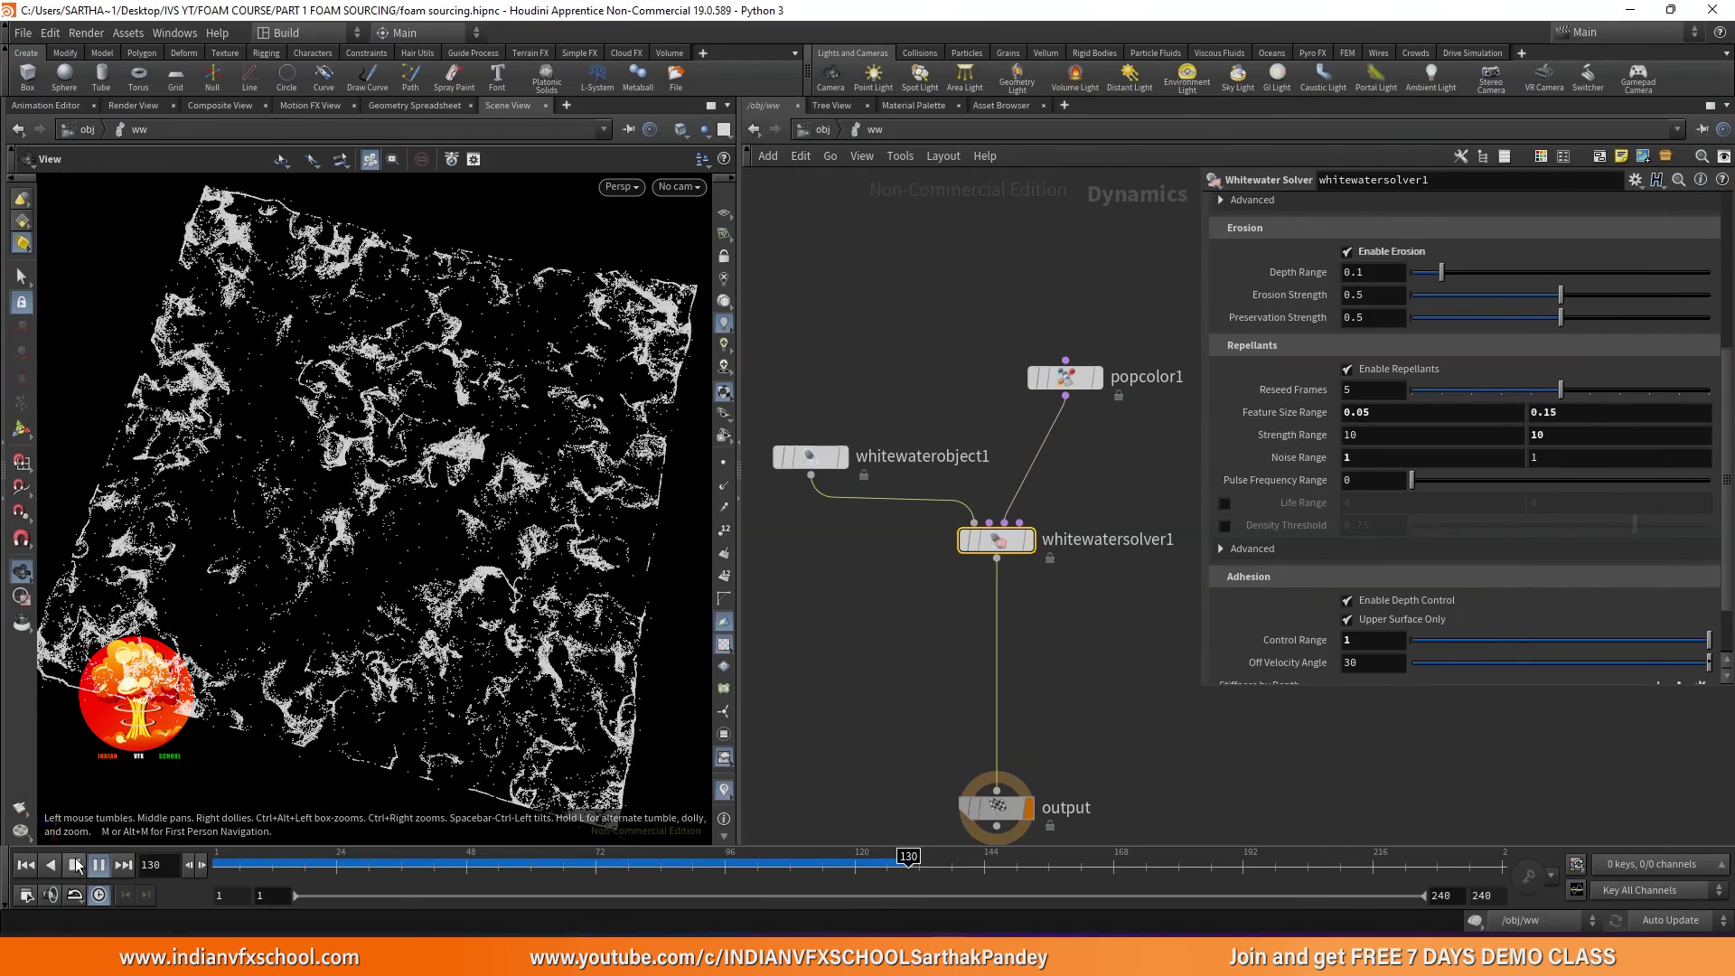
# - Scrub the foam to frame 75 and frame the whole foam plane
pyautogui.moveTo(217, 859)
pyautogui.mouseDown()
pyautogui.moveTo(664, 859)
pyautogui.moveTo(586, 867)
pyautogui.moveTo(612, 856)
pyautogui.mouseUp()
pyautogui.moveTo(542, 807); pyautogui.dragTo(521, 244, button='right')
pyautogui.moveTo(537, 510); pyautogui.dragTo(434, 904, button='right')
pyautogui.moveTo(399, 623)
pyautogui.mouseDown()
pyautogui.moveTo(412, 648)
pyautogui.moveTo(412, 574)
pyautogui.moveTo(412, 642)
pyautogui.moveTo(425, 624)
pyautogui.mouseUp()
# - Set both Noise Range values to 0, replay from frame 1, and scrub to frame 59
pyautogui.click(1351, 457)
pyautogui.write('0')
pyautogui.press('Return')
pyautogui.moveTo(1576, 458); pyautogui.dragTo(1265, 478)
pyautogui.write('0')
pyautogui.press('Return')
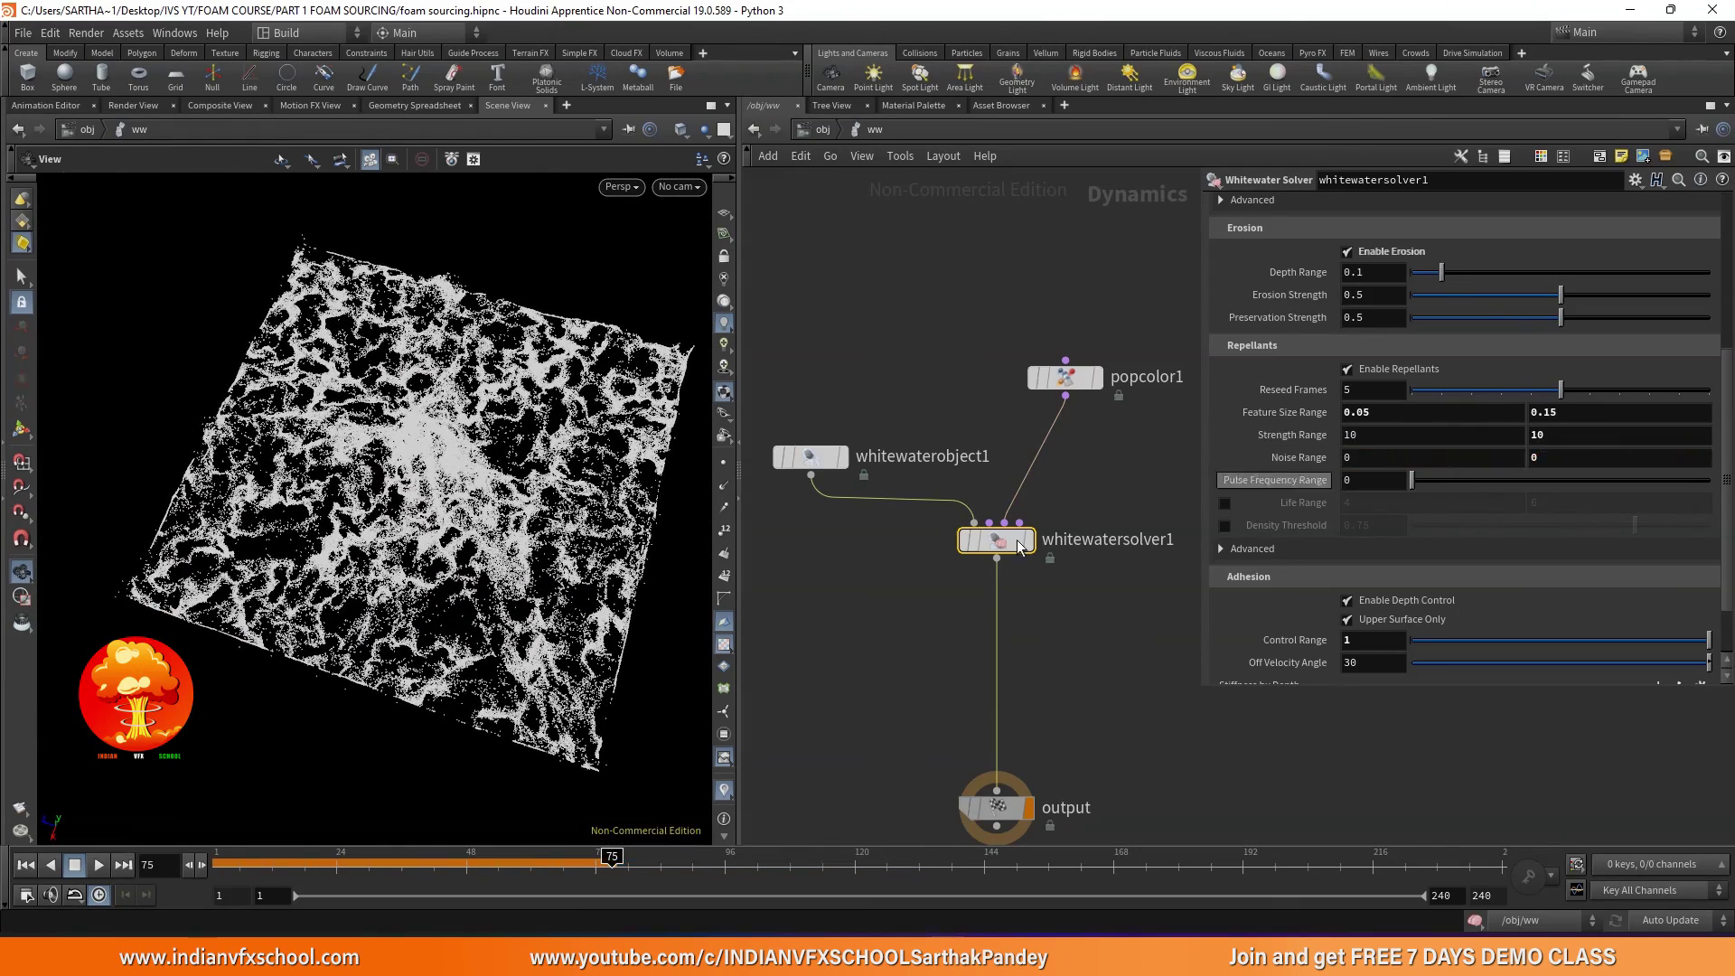
pyautogui.click(25, 865)
pyautogui.click(98, 865)
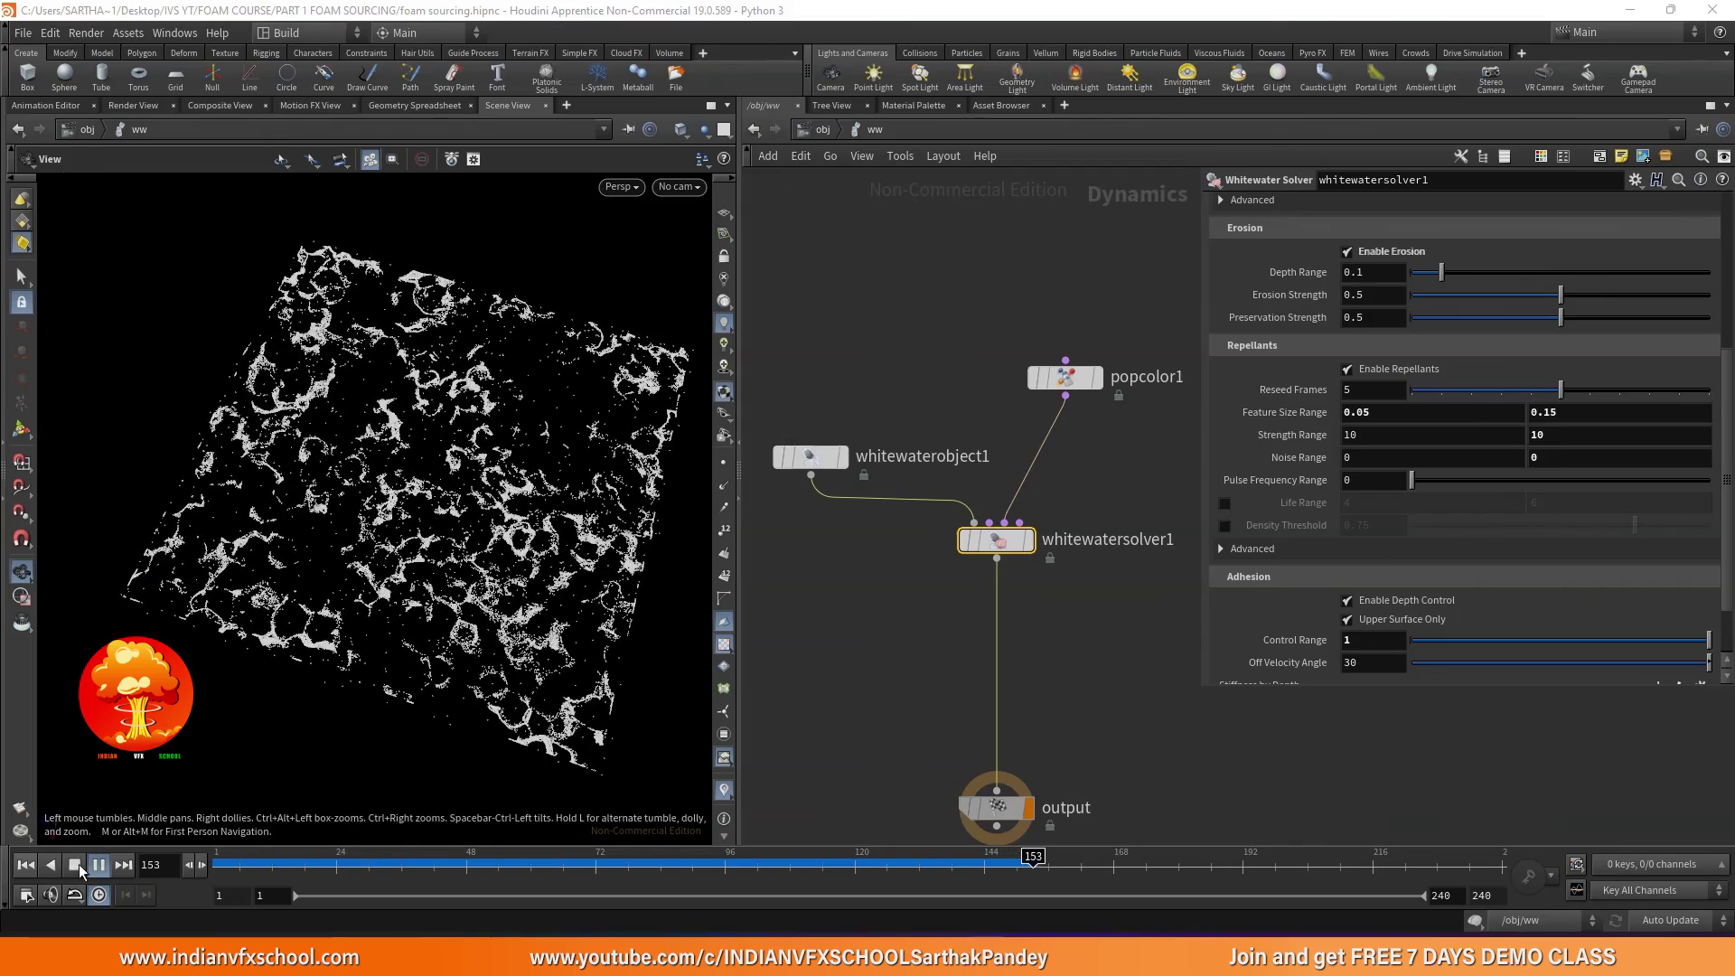
pyautogui.click(76, 865)
pyautogui.moveTo(245, 865); pyautogui.dragTo(222, 902)
# - Set the repellant Noise Range to 0.2 minimum and 0.6 maximum
pyautogui.click(1388, 450)
pyautogui.write('0.2')
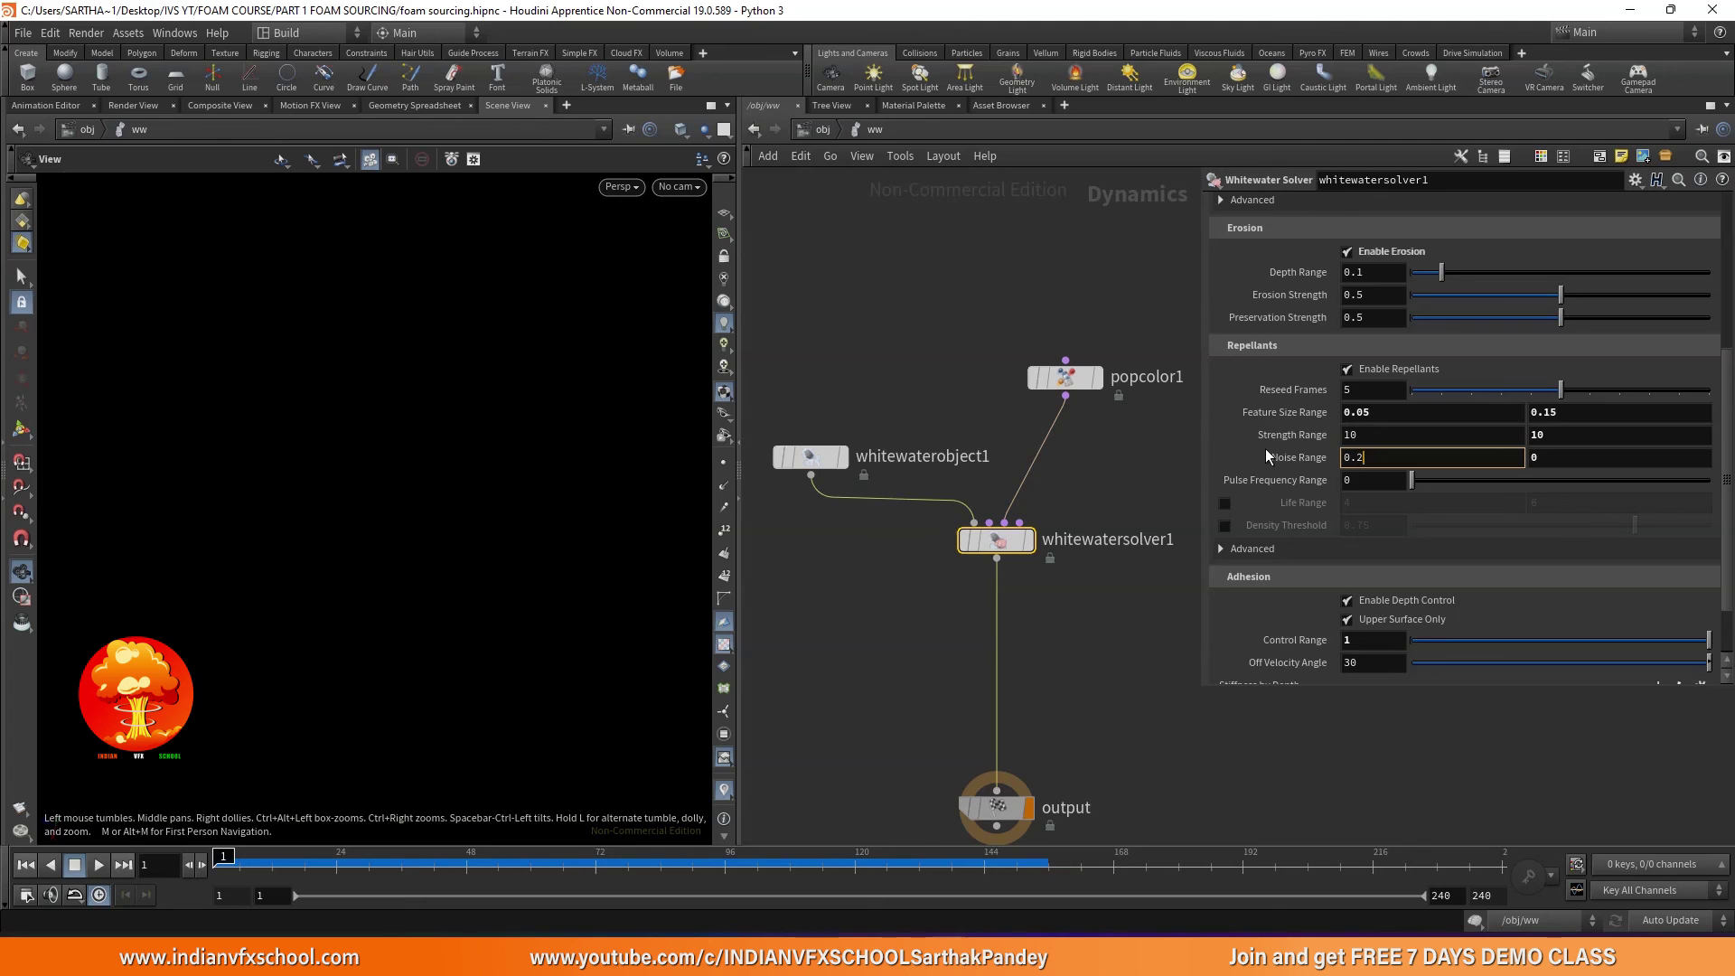
pyautogui.press('Return')
pyautogui.click(1571, 453)
pyautogui.write('0.6')
pyautogui.press('Return')
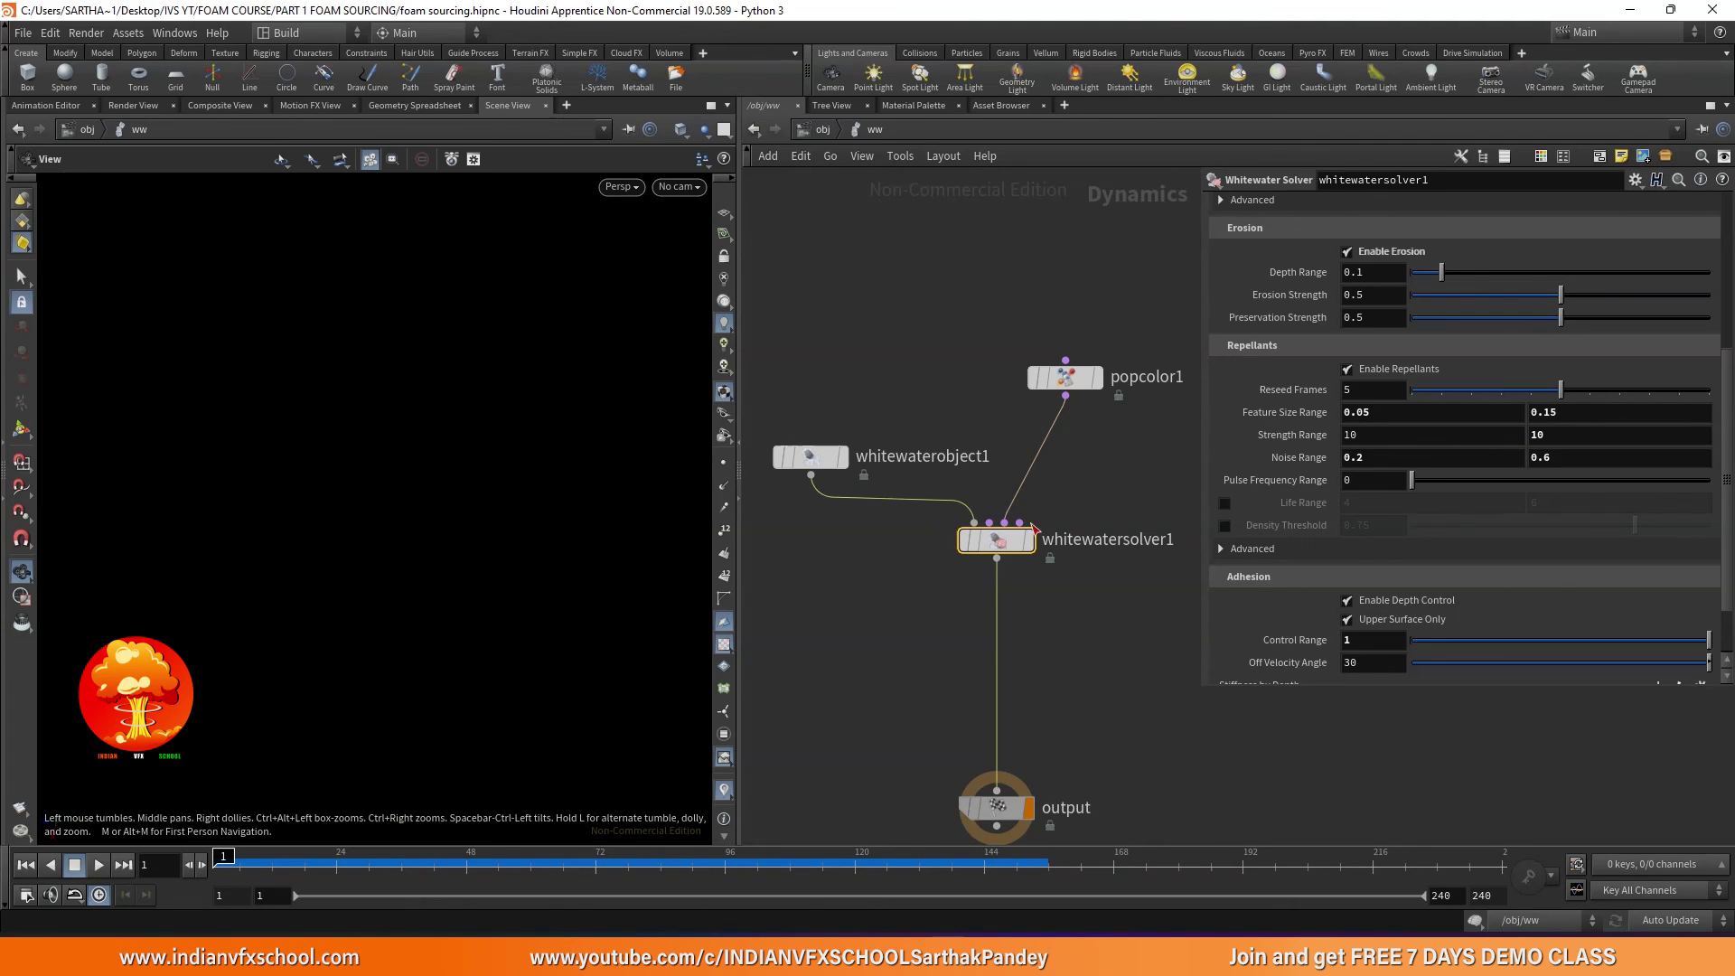
# - Play the simulation with the new noise, then scrub back to frame 47
pyautogui.moveTo(956, 506)
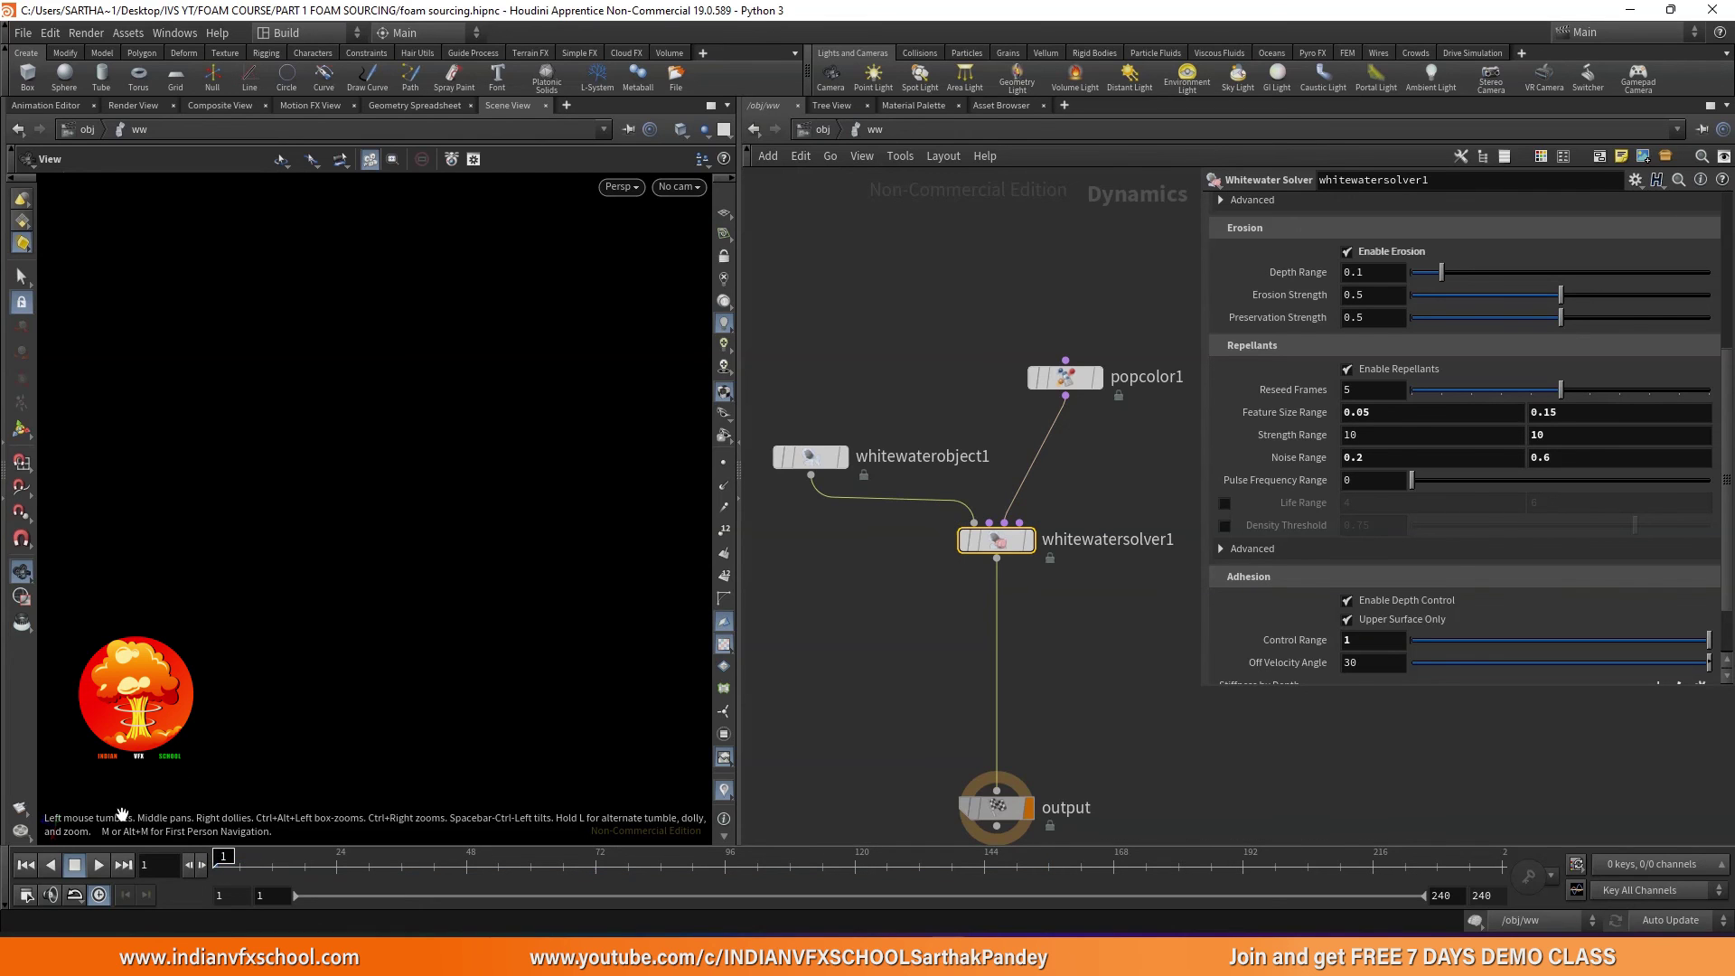
pyautogui.click(99, 864)
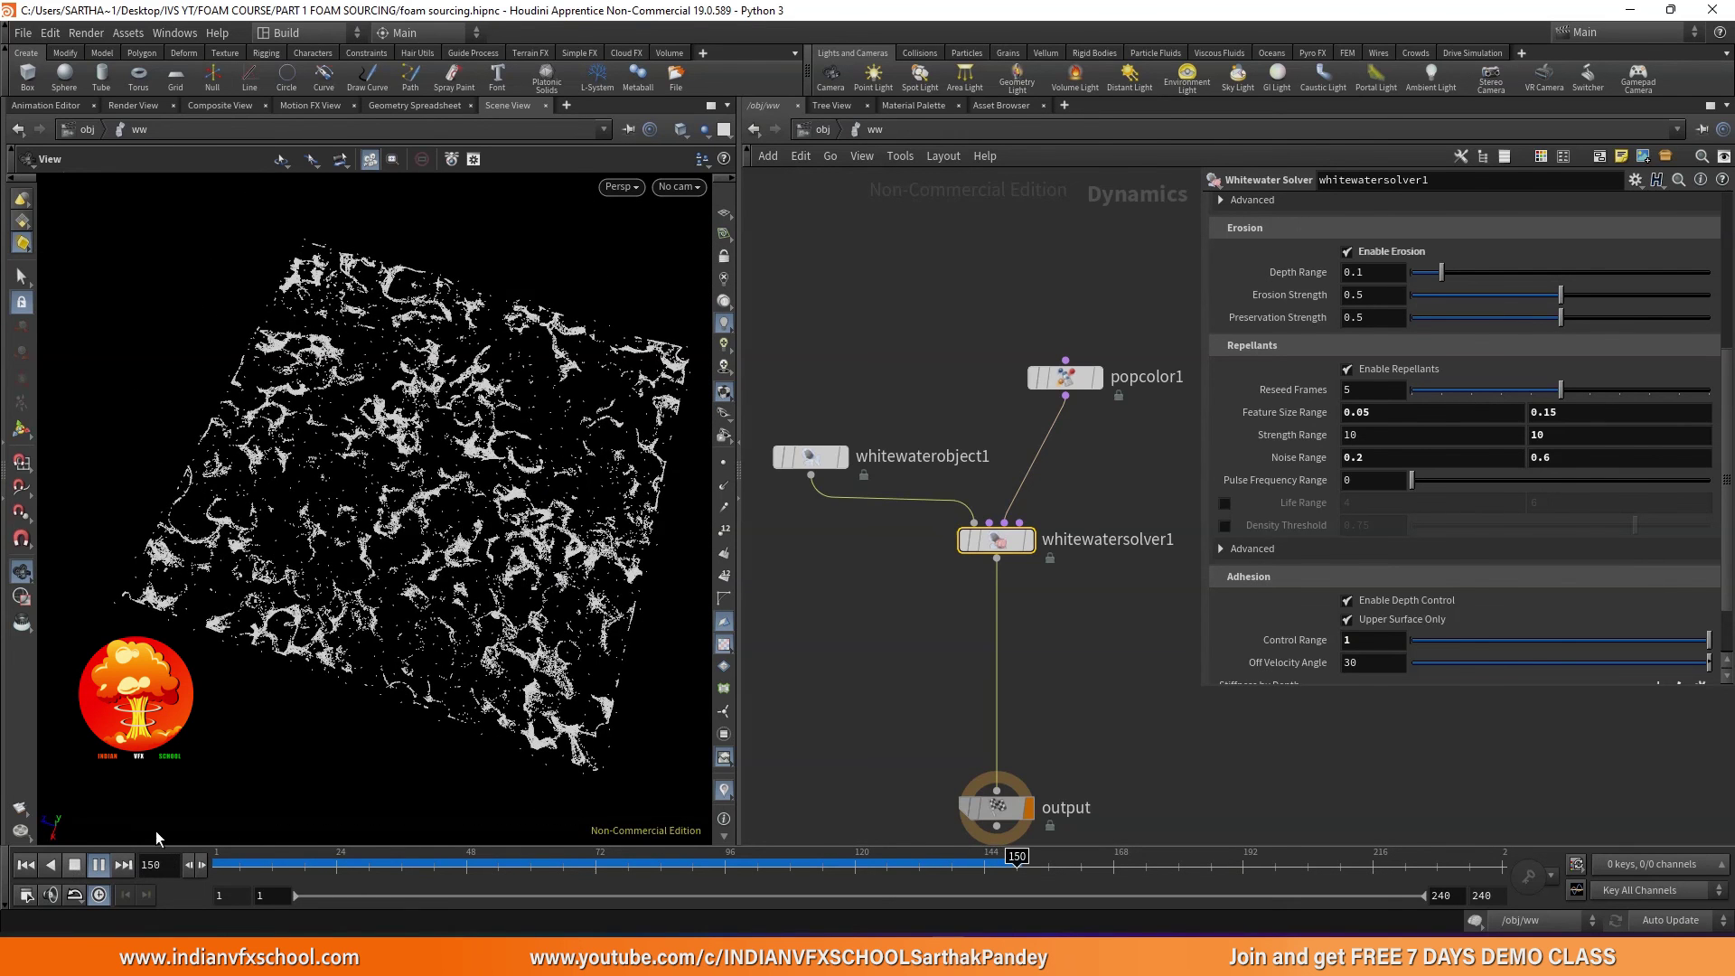
pyautogui.moveTo(216, 859)
pyautogui.mouseDown()
pyautogui.moveTo(651, 860)
pyautogui.moveTo(775, 897)
pyautogui.moveTo(428, 914)
pyautogui.moveTo(786, 915)
pyautogui.moveTo(209, 927)
pyautogui.mouseUp()
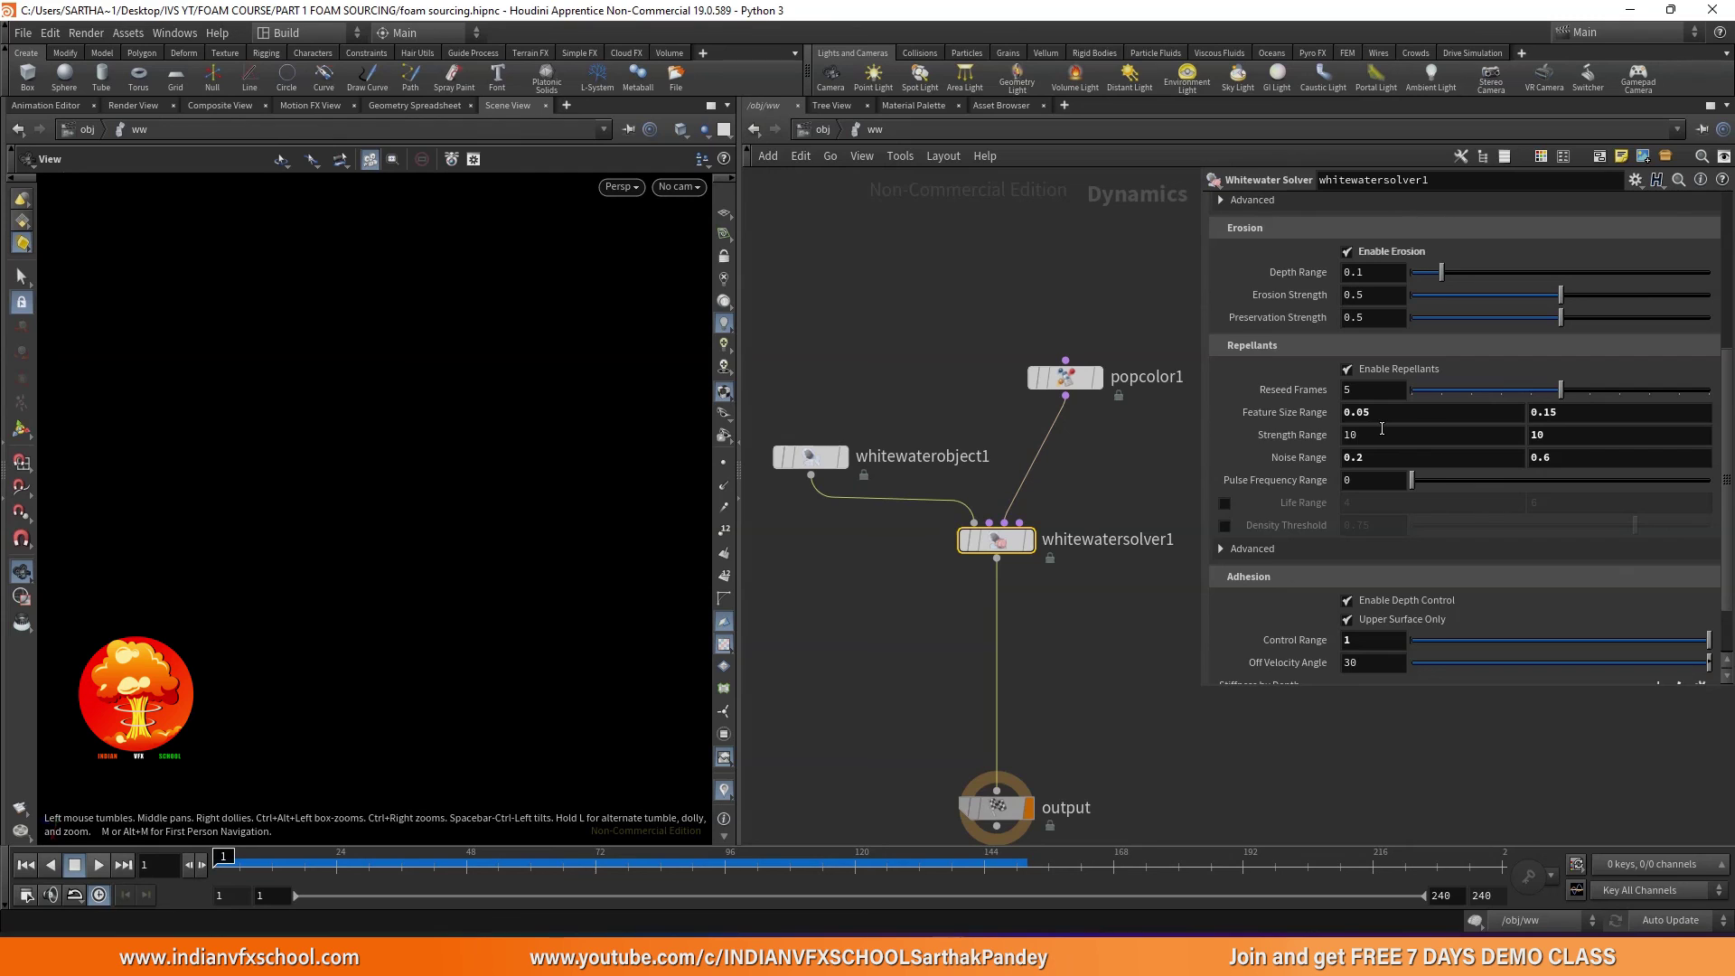
# - Set the Strength Range minimum to 0 and Reseed Frames to 0, then replay the simulation
pyautogui.write('0')
pyautogui.press('Return')
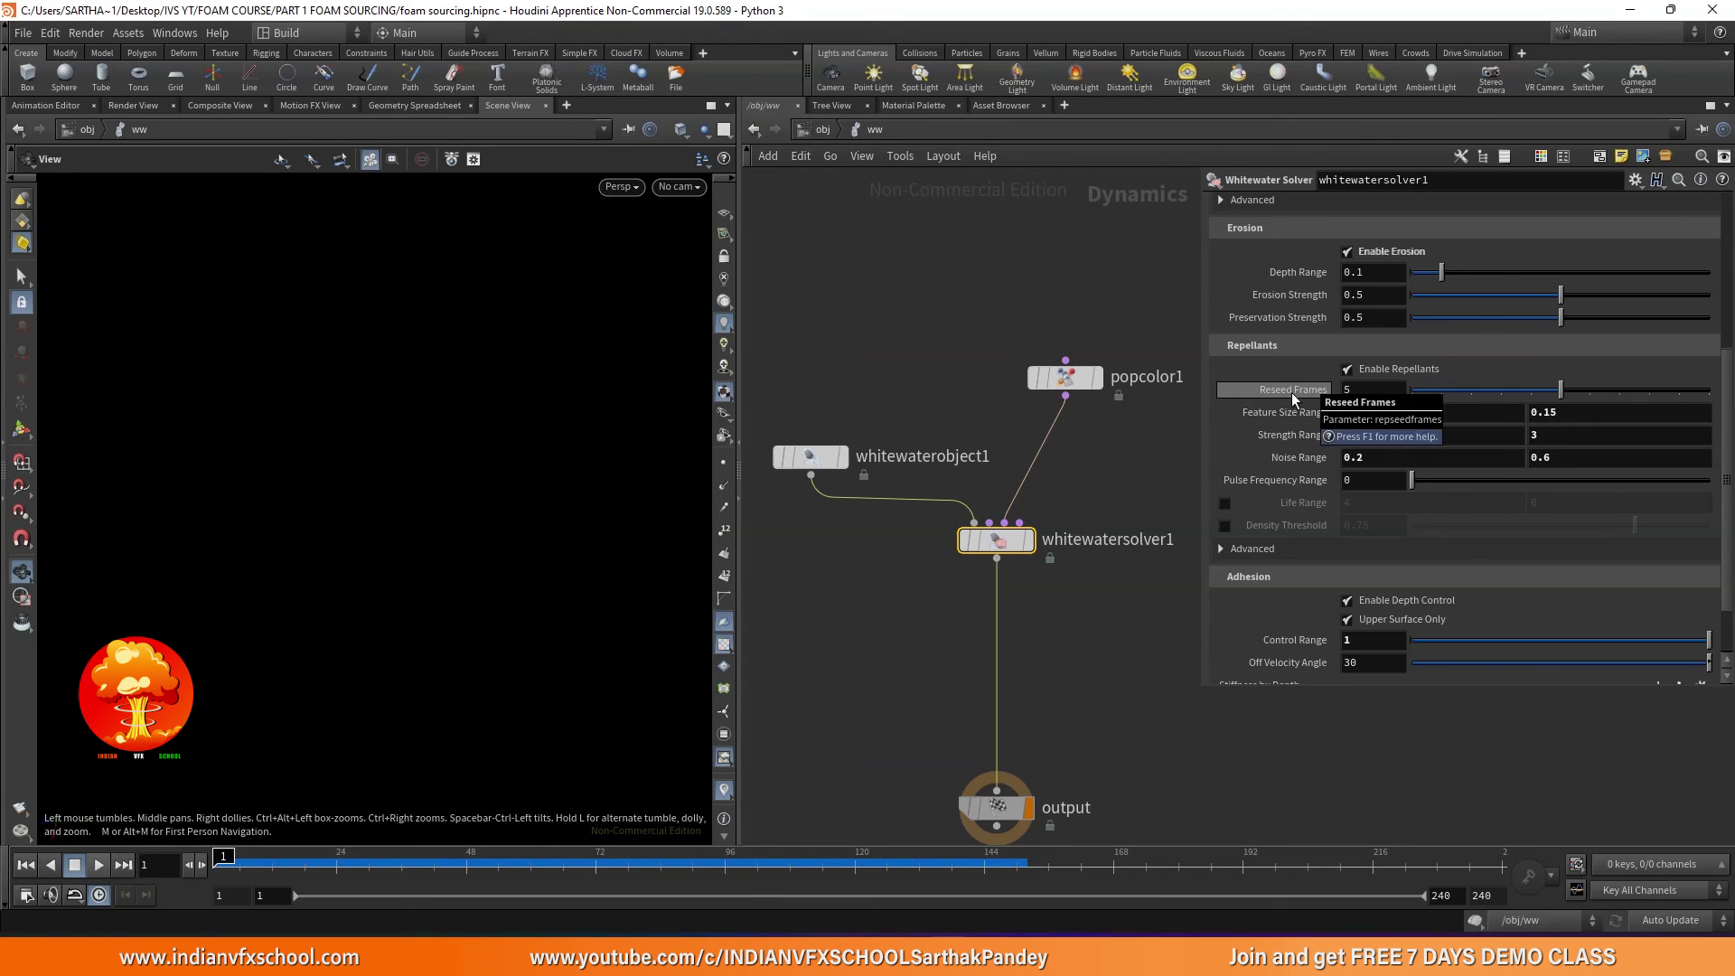
pyautogui.moveTo(1342, 390); pyautogui.dragTo(1290, 391)
pyautogui.write('0')
pyautogui.press('Return')
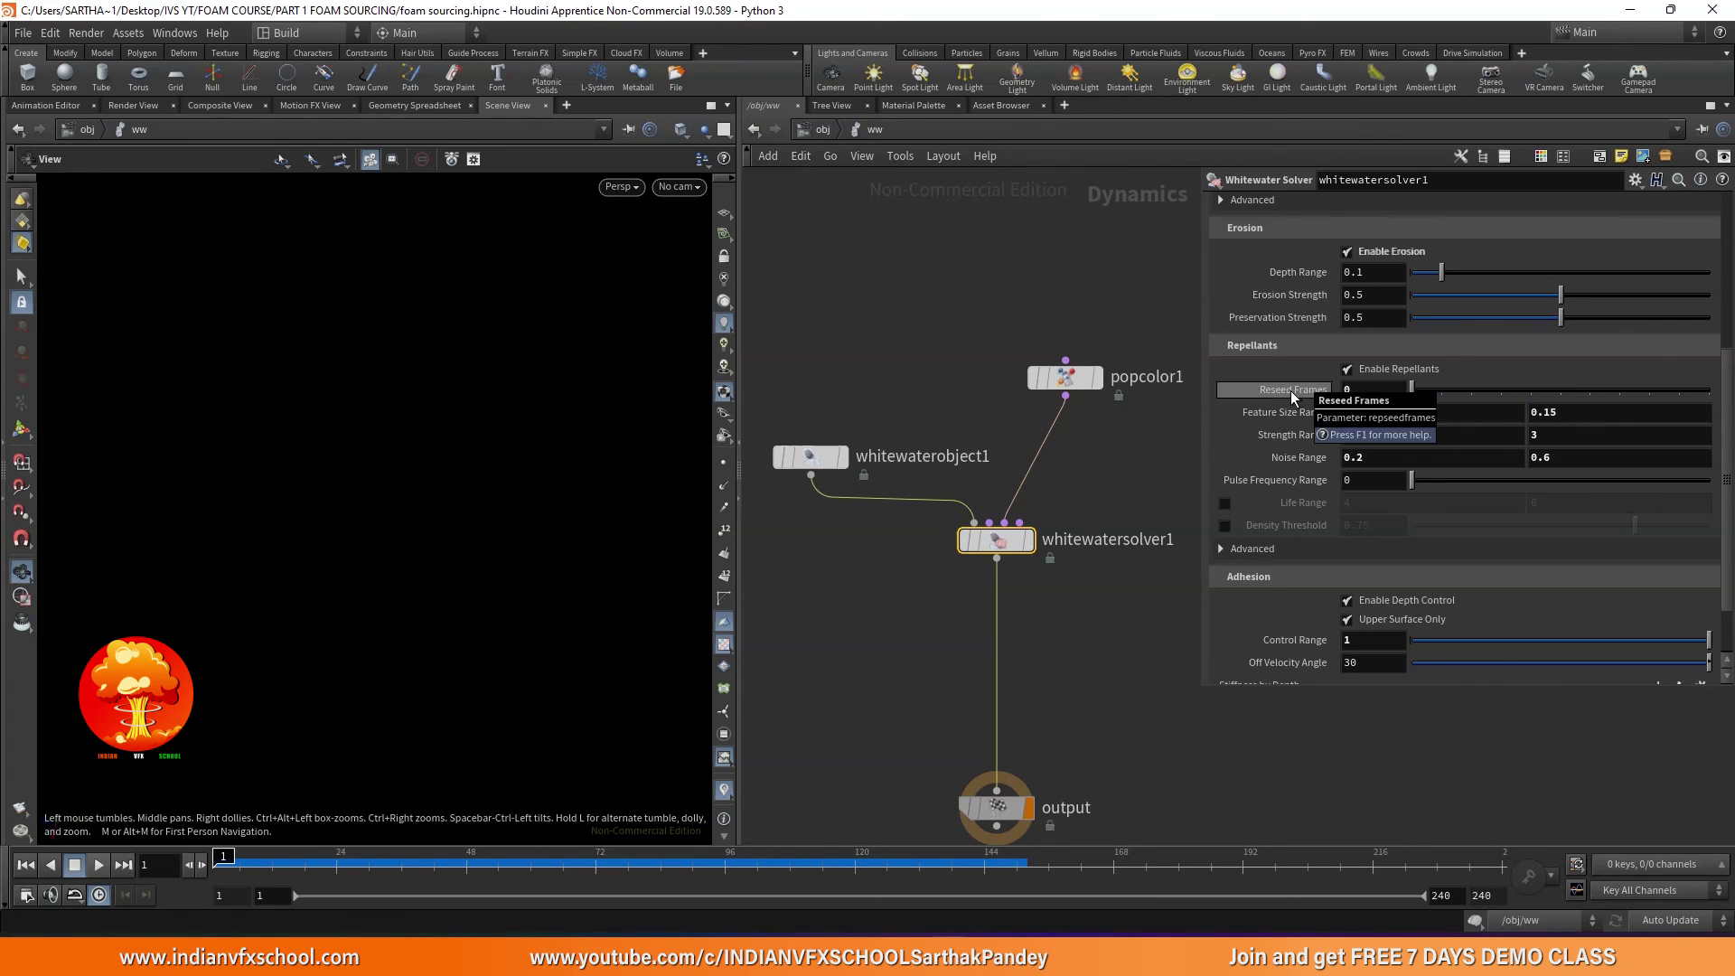
pyautogui.click(96, 864)
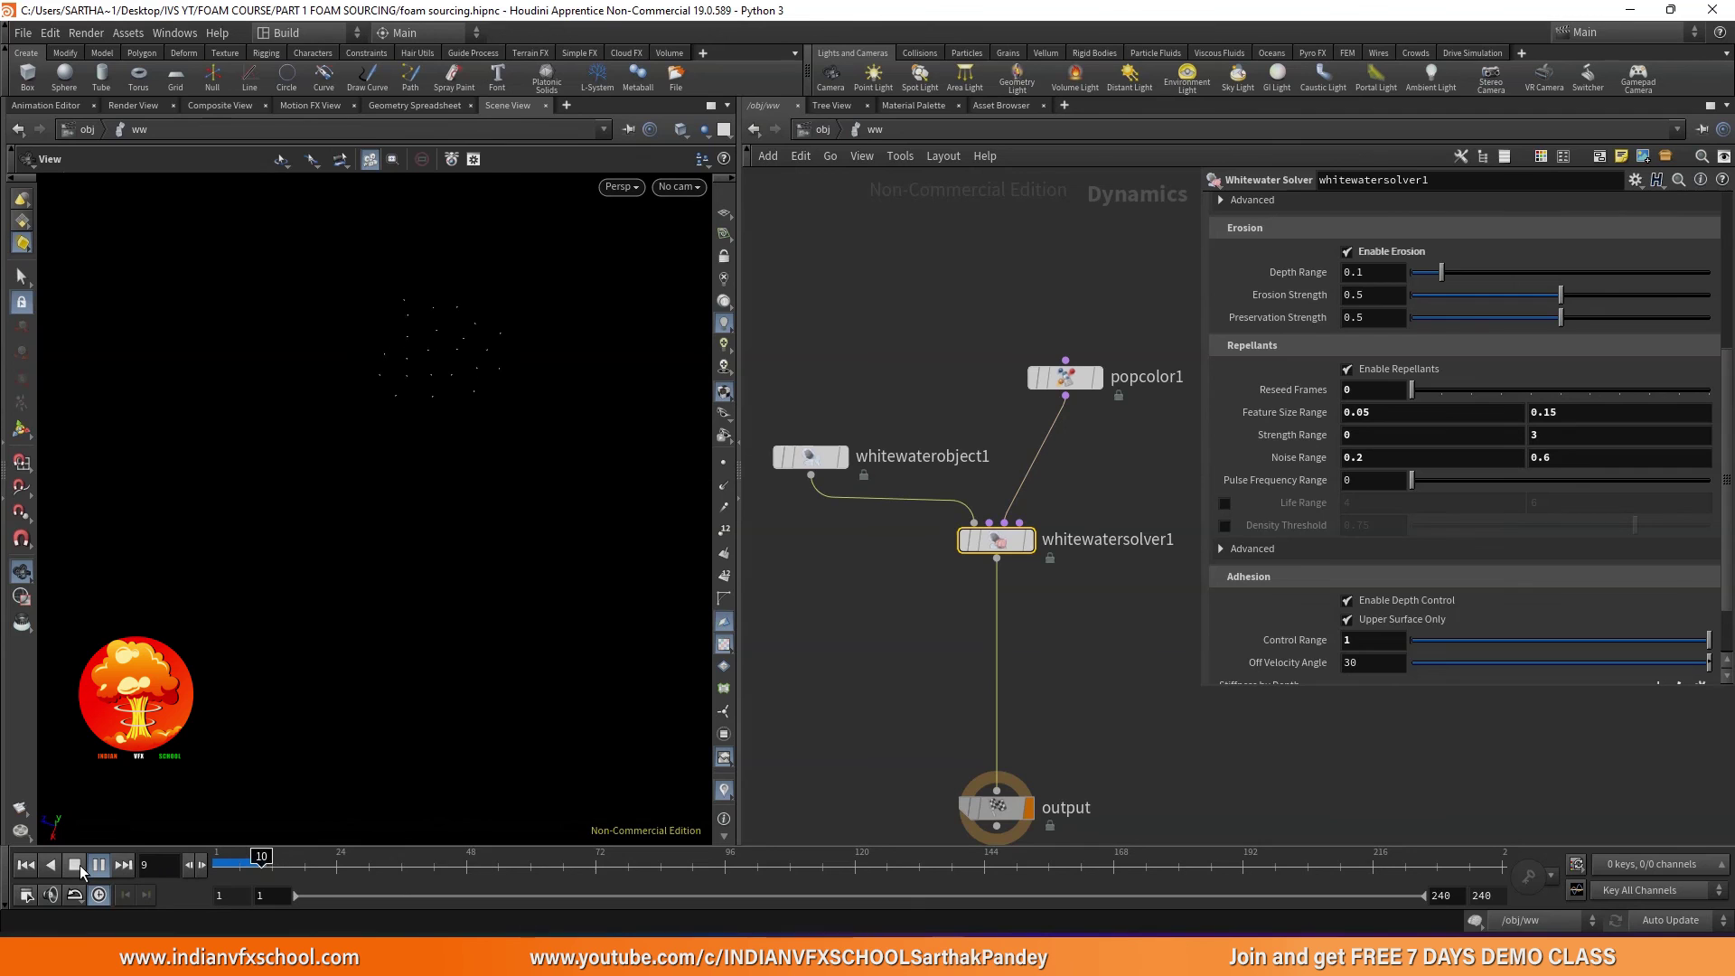
# - Enable the Repellants guide on whitewaterobject1 with Repellant Size 0.05
pyautogui.click(78, 865)
pyautogui.click(811, 457)
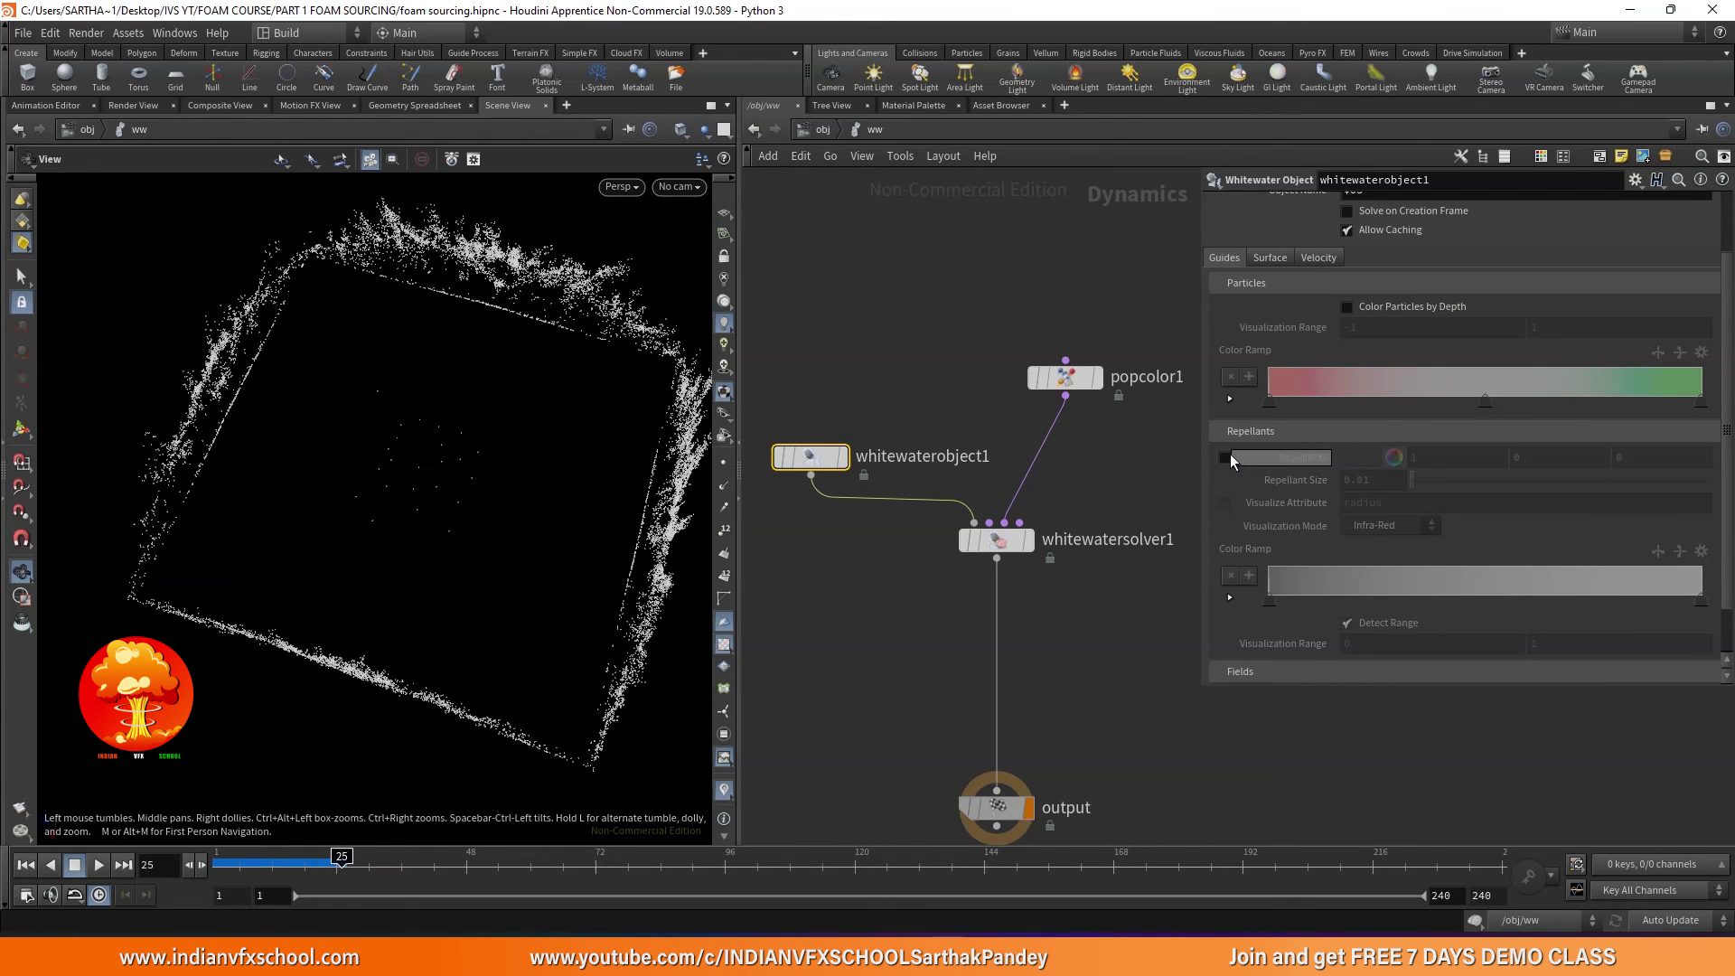
pyautogui.click(1226, 459)
pyautogui.press('BackSpace')
pyautogui.write('5')
pyautogui.press('Return')
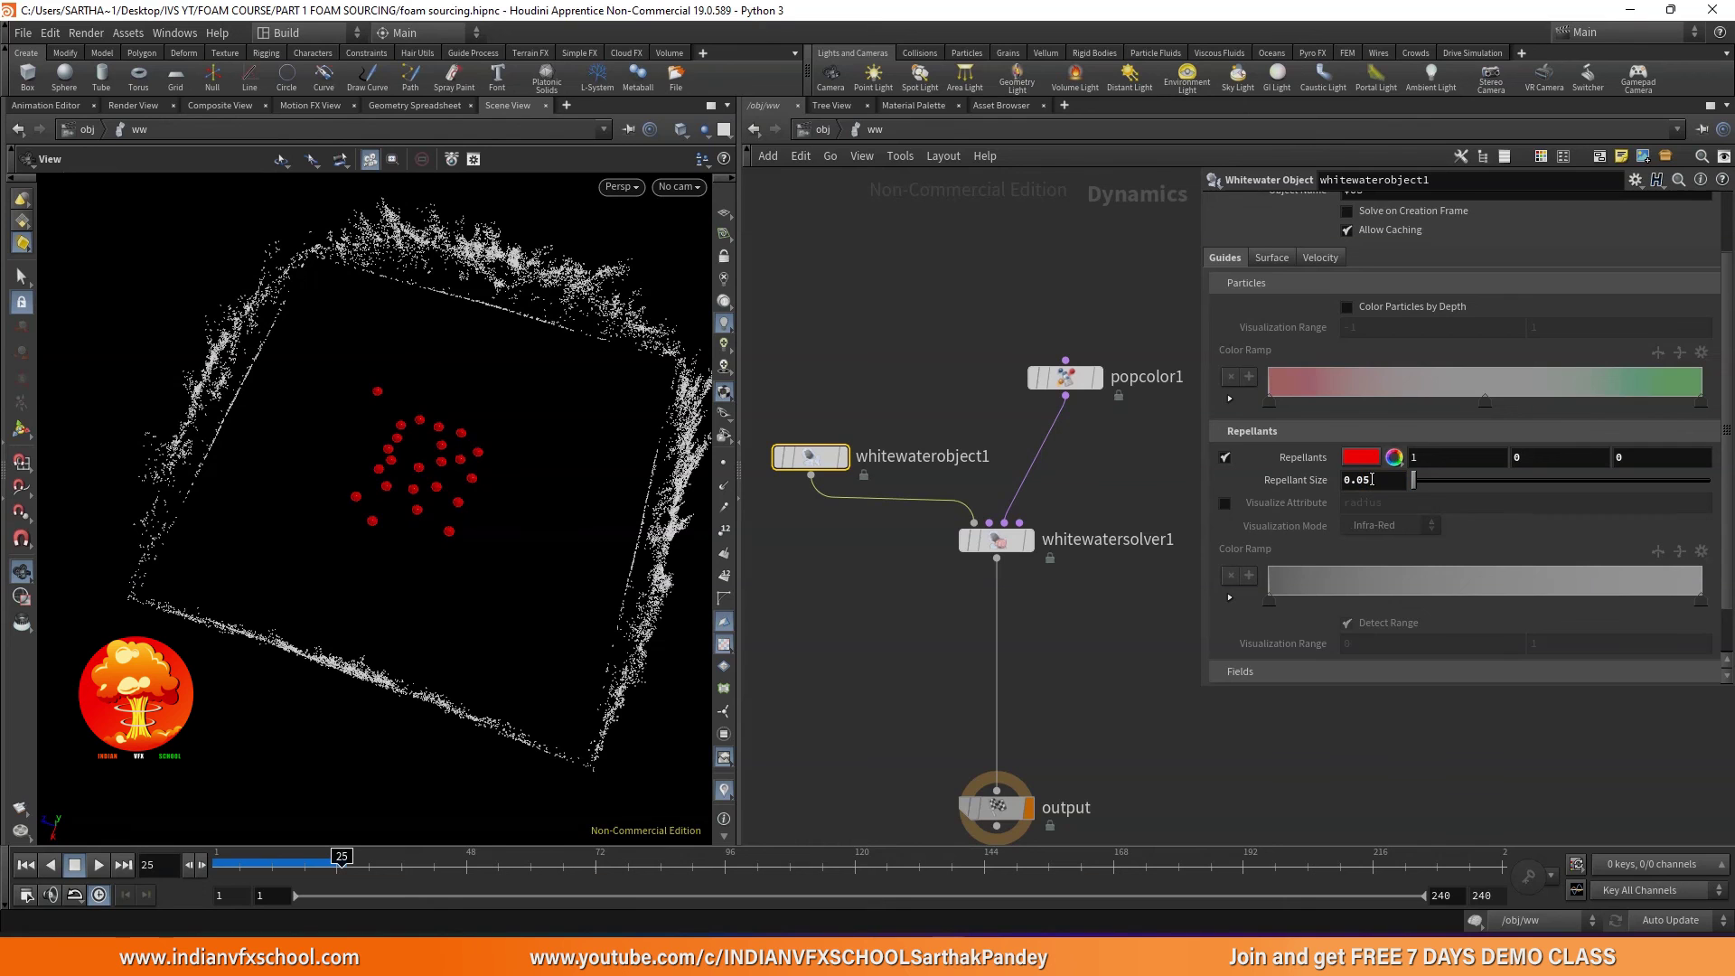
# - Play the simulation to watch the repellant points, then stop and reselect whitewatersolver1
pyautogui.click(97, 865)
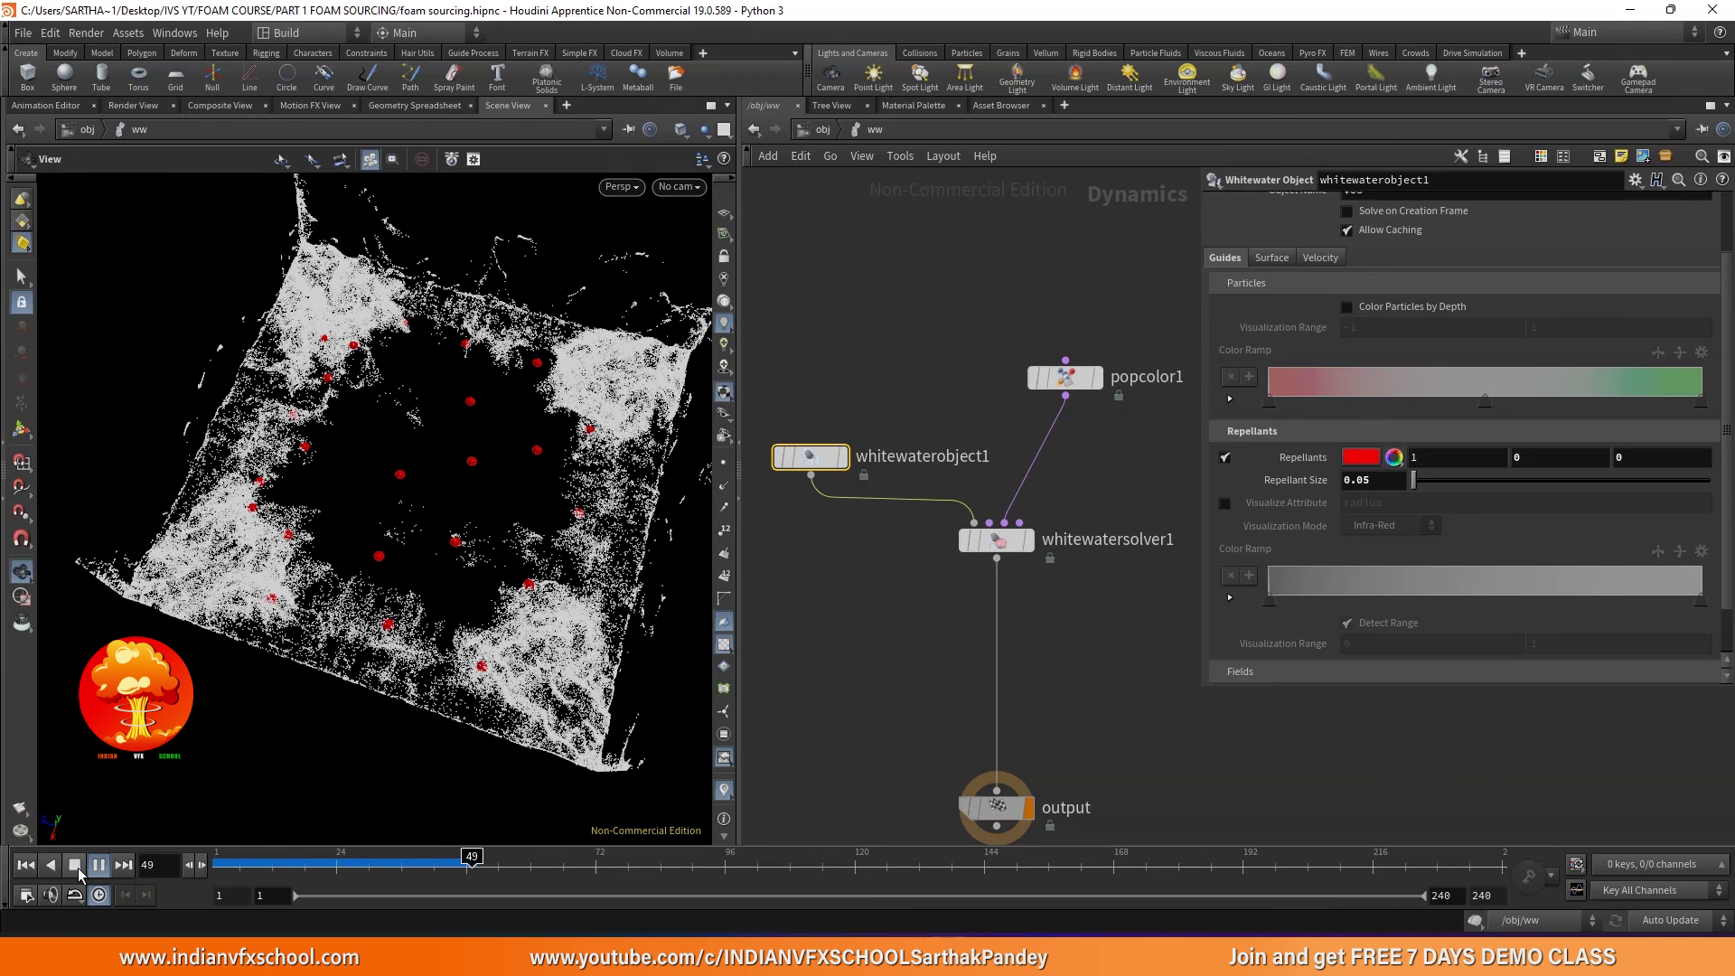
pyautogui.click(75, 866)
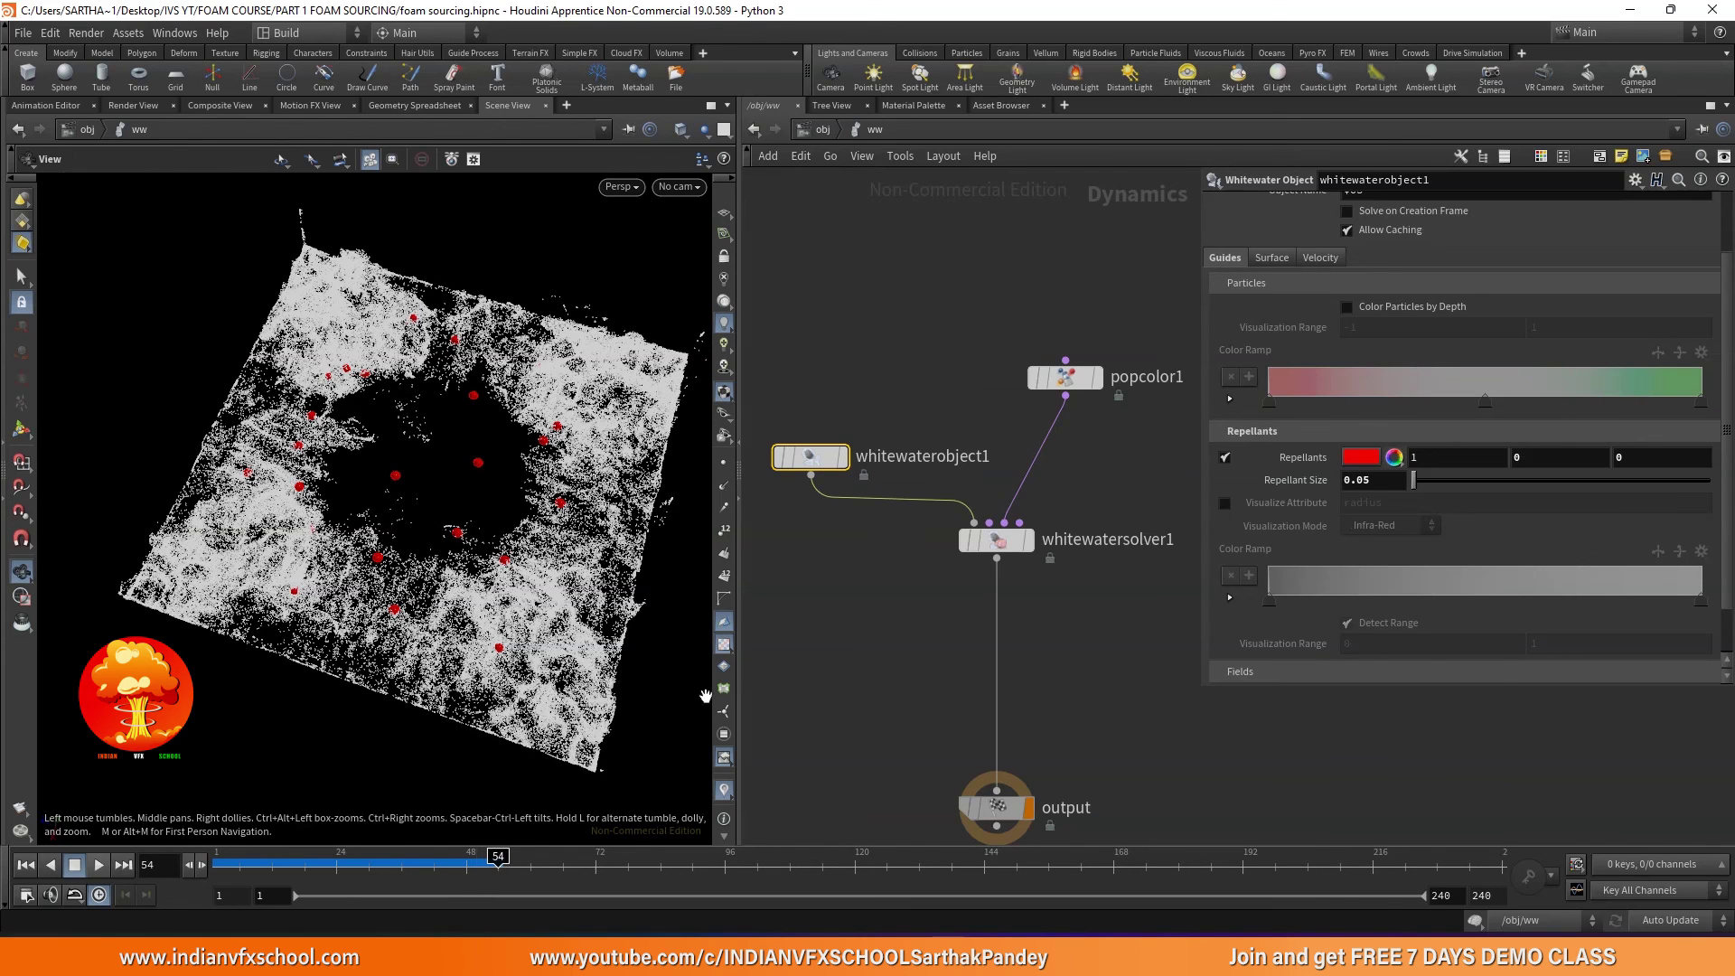
pyautogui.click(997, 540)
# - Set the whitewater solver's repellant Strength Range to 50 and 50
pyautogui.moveTo(1043, 587); pyautogui.dragTo(940, 587, button='middle')
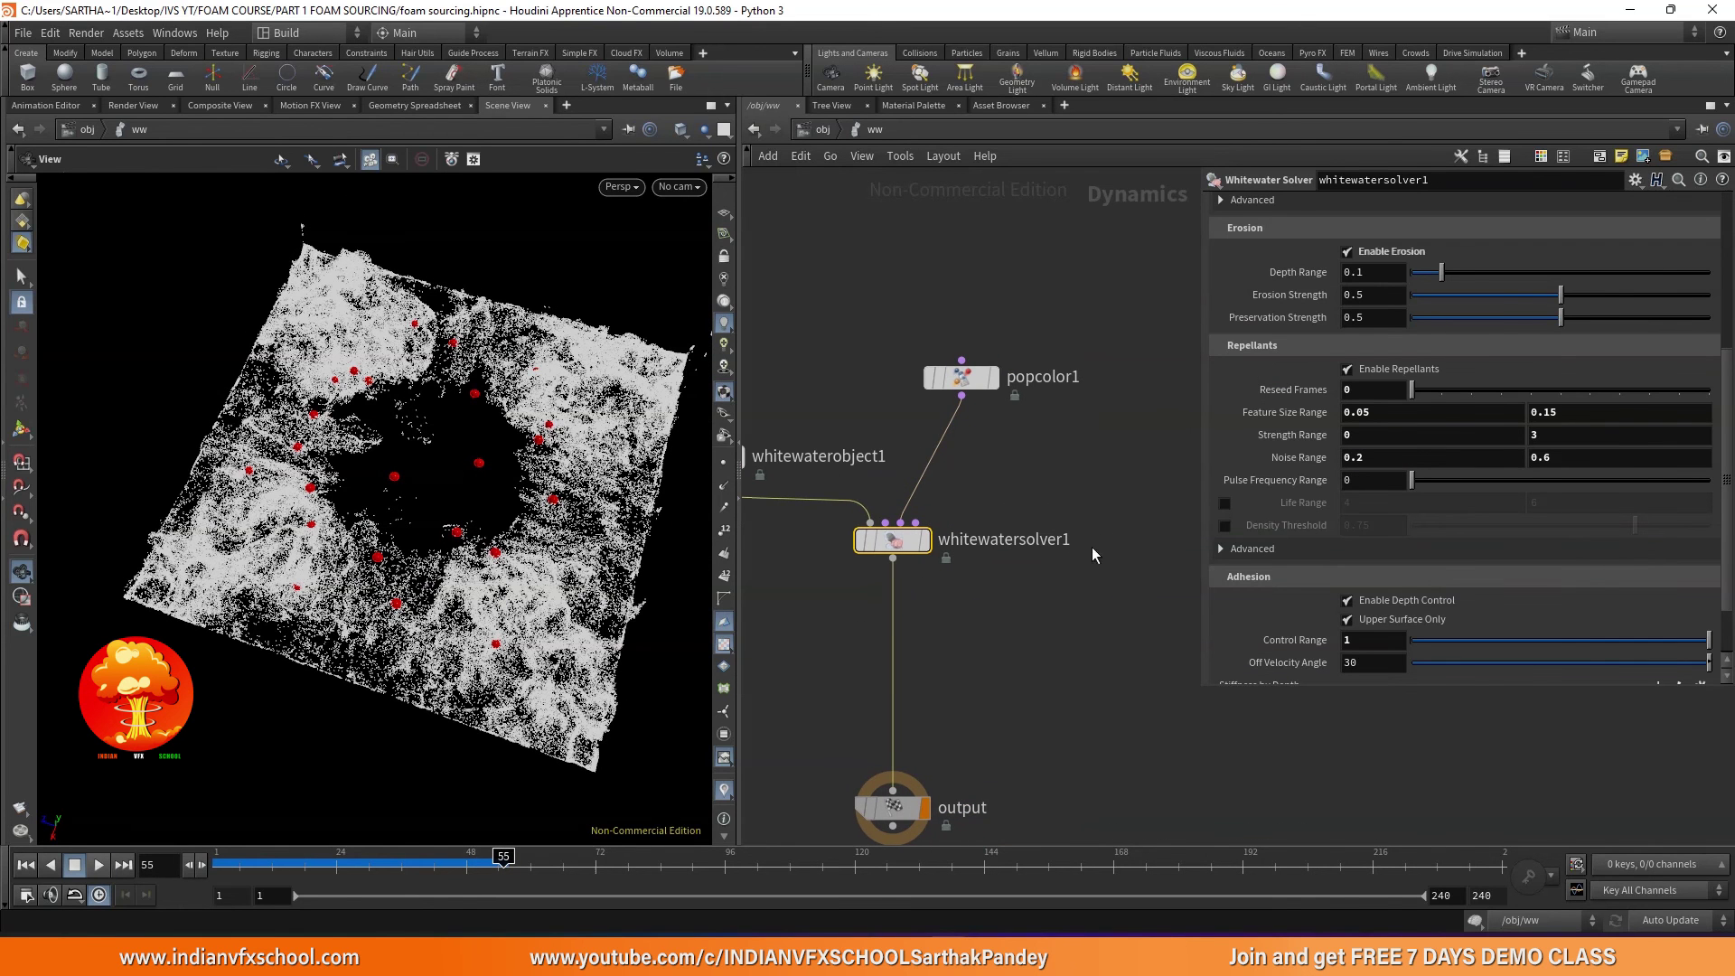
pyautogui.doubleClick(1379, 432)
pyautogui.write('10')
pyautogui.press('Tab')
pyautogui.moveTo(1387, 438); pyautogui.dragTo(1306, 435)
pyautogui.write('50')
pyautogui.press('Tab')
pyautogui.write('50')
pyautogui.press('Return')
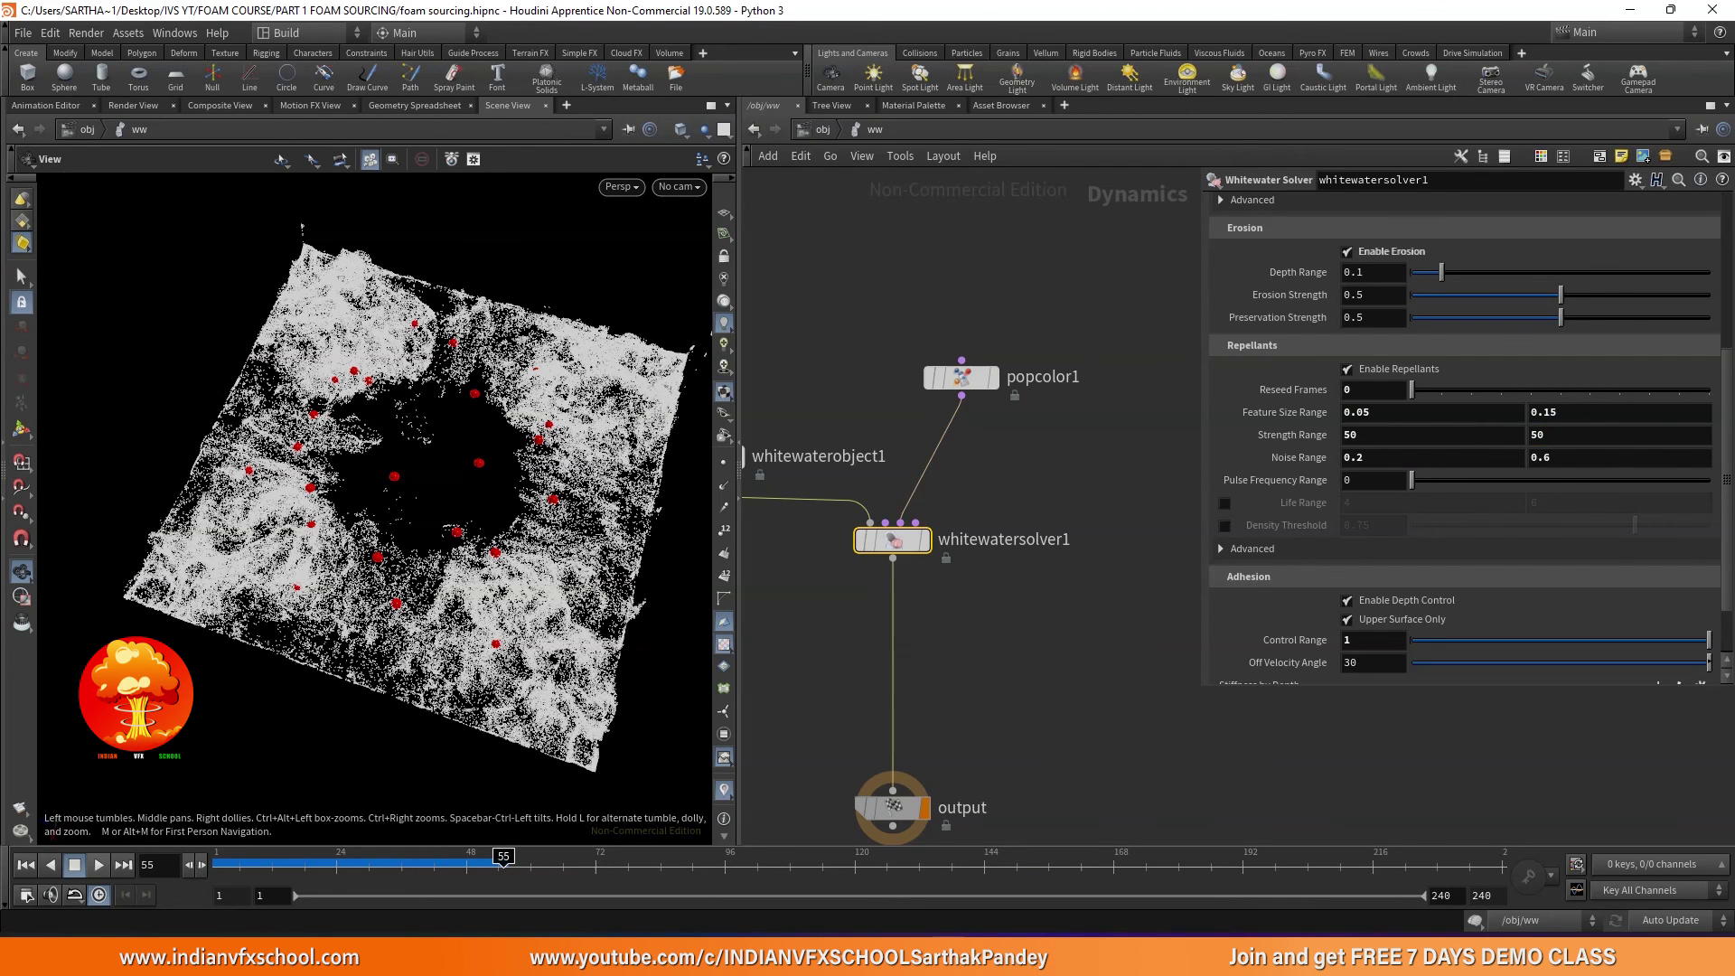
# - Rewind to frame 1 and replay the simulation with strength 50
pyautogui.click(25, 865)
pyautogui.moveTo(869, 499)
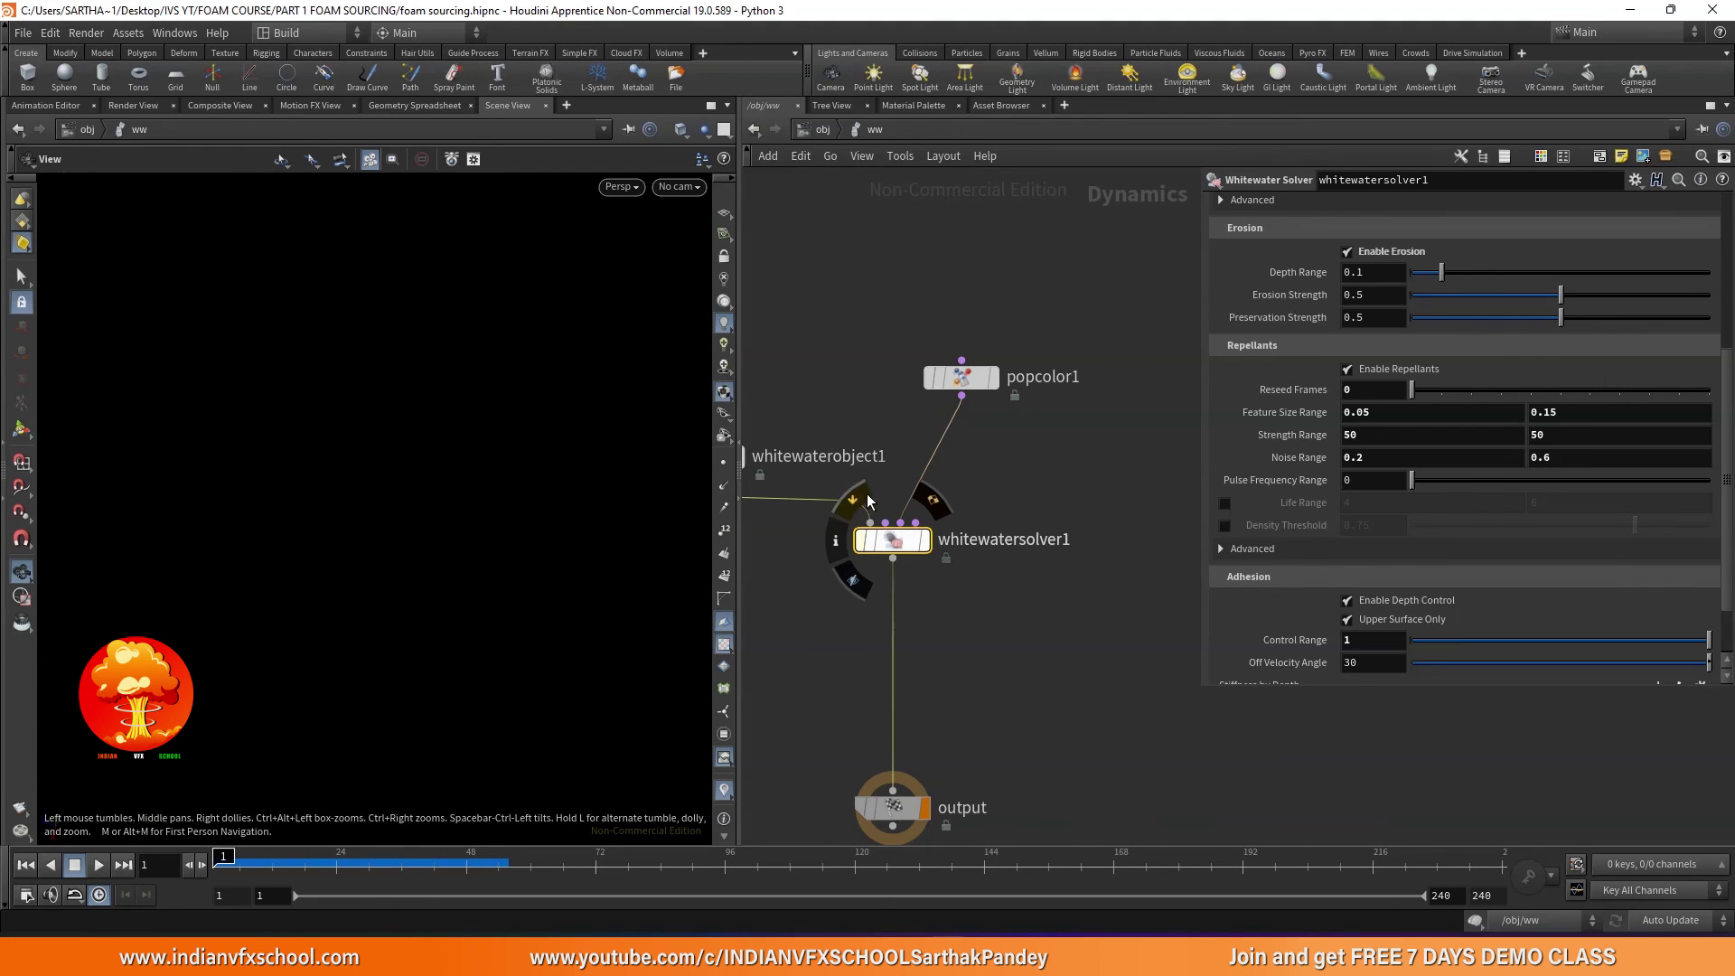
pyautogui.click(99, 865)
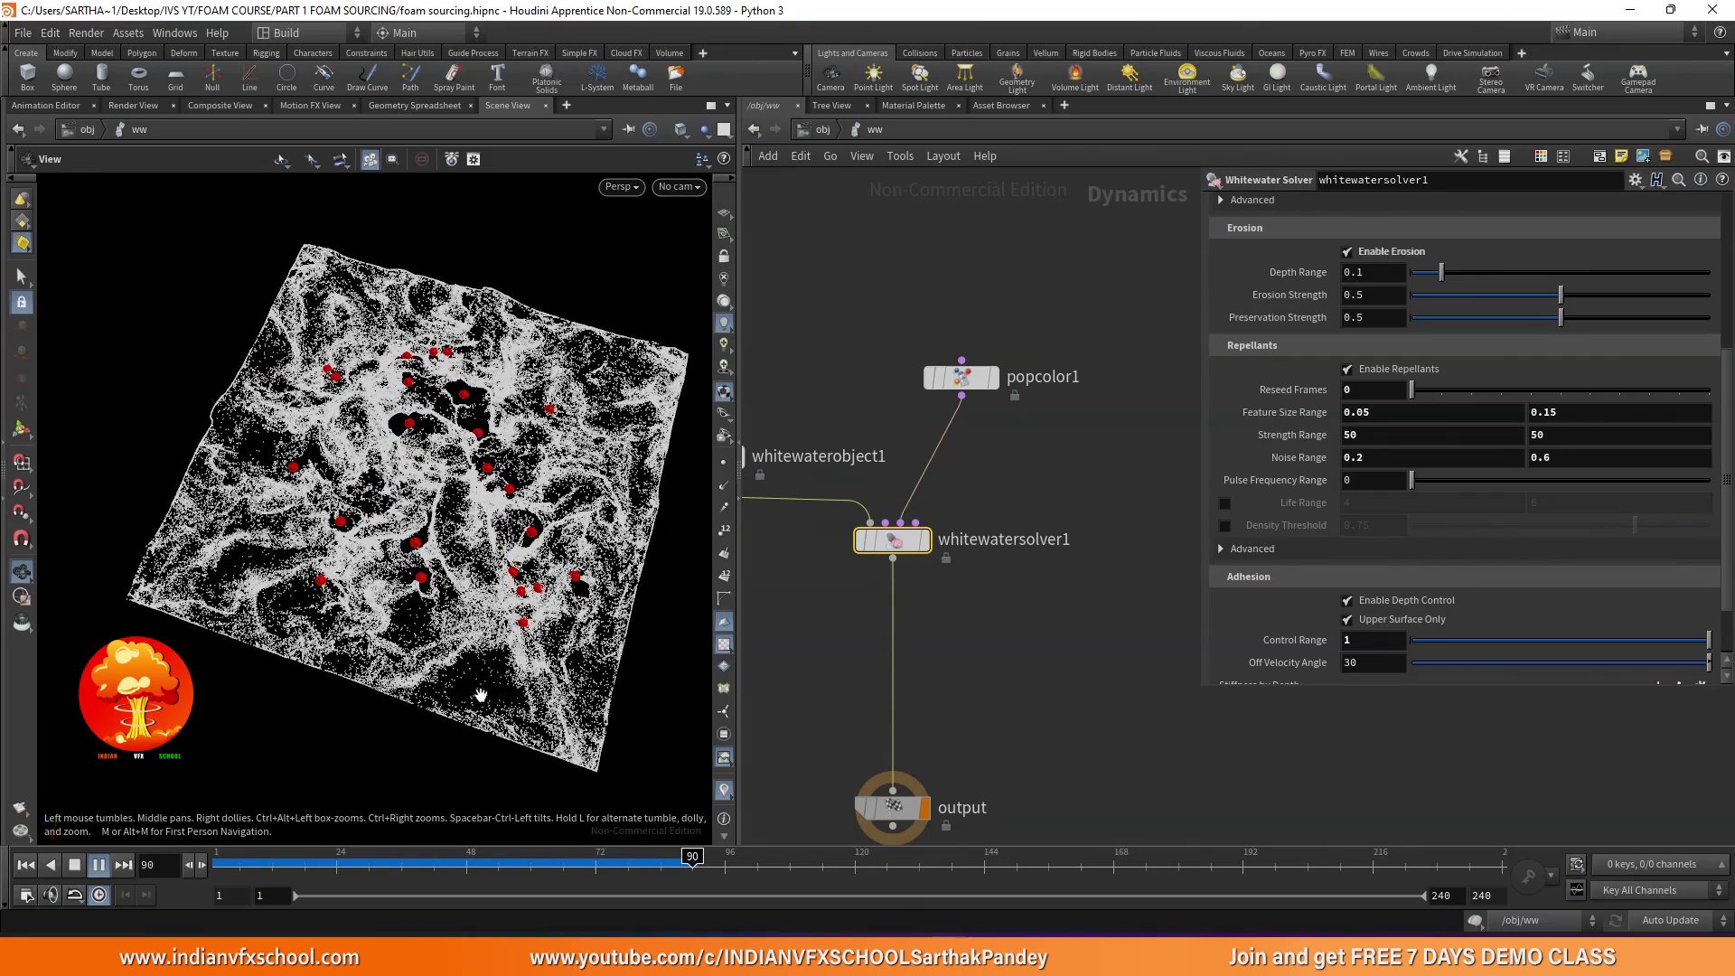
# - Set the whitewater solver's Reseed Frames to 1
pyautogui.scroll(-3, 1120, 643)
pyautogui.moveTo(1076, 634); pyautogui.dragTo(1106, 621, button='middle')
pyautogui.scroll(5, 940, 506)
pyautogui.moveTo(965, 493); pyautogui.dragTo(889, 482, button='middle')
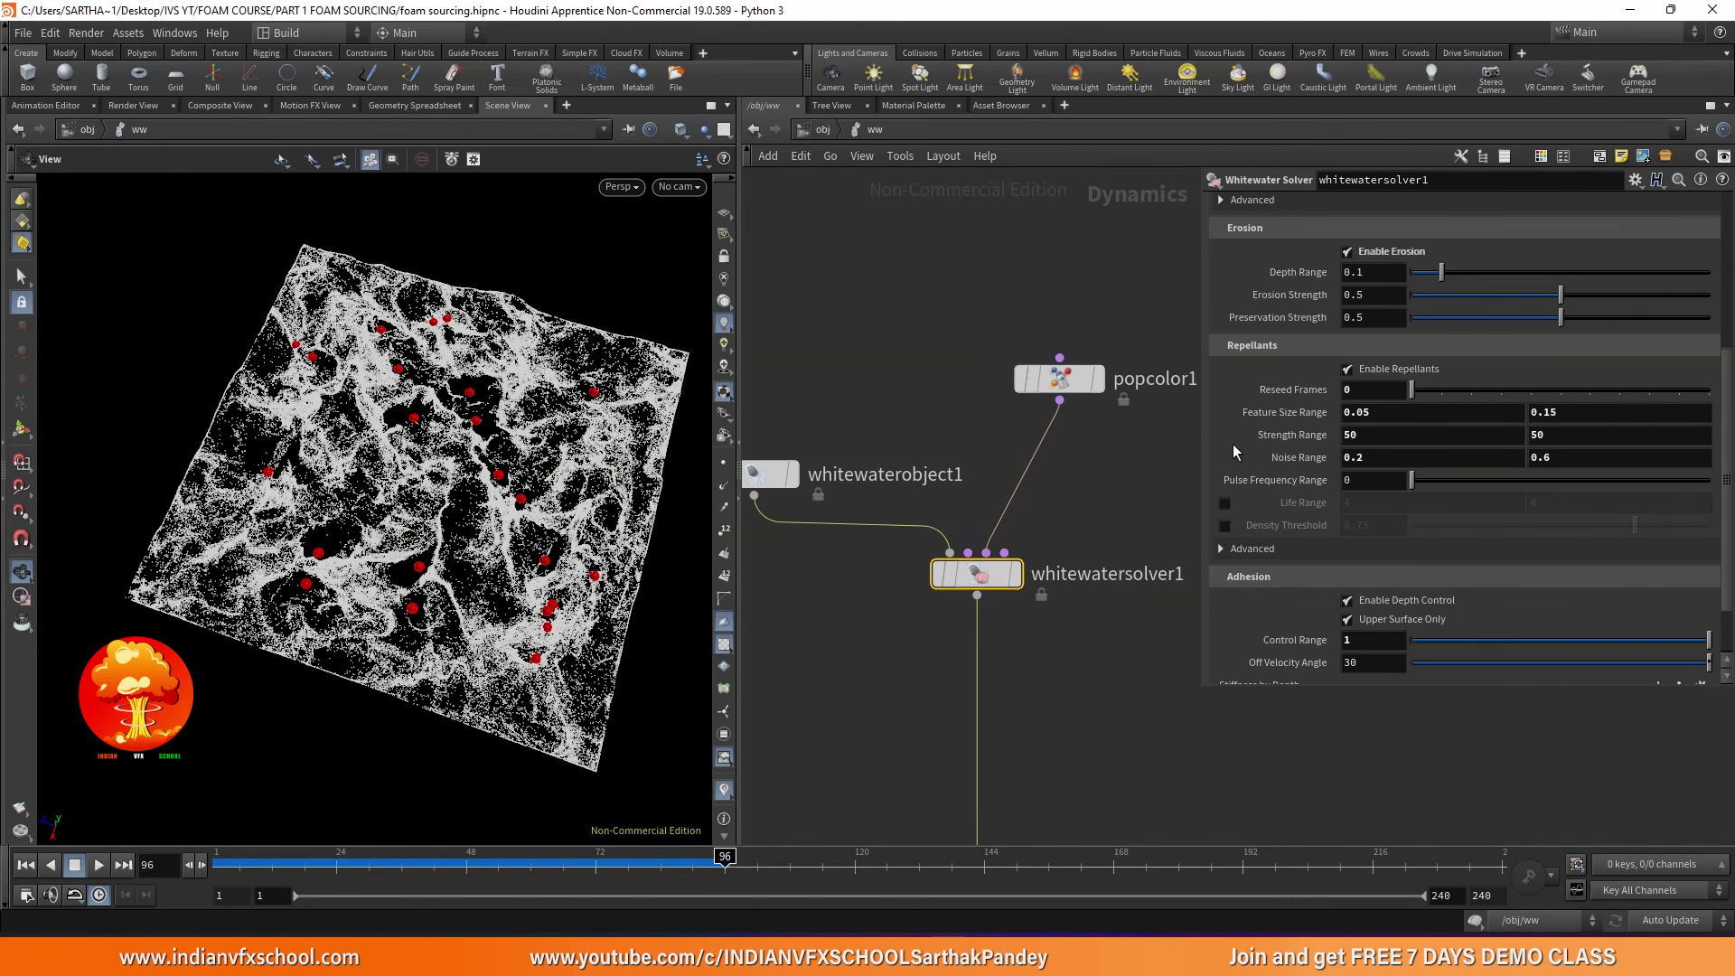
pyautogui.doubleClick(1360, 399)
pyautogui.write('1')
pyautogui.press('Return')
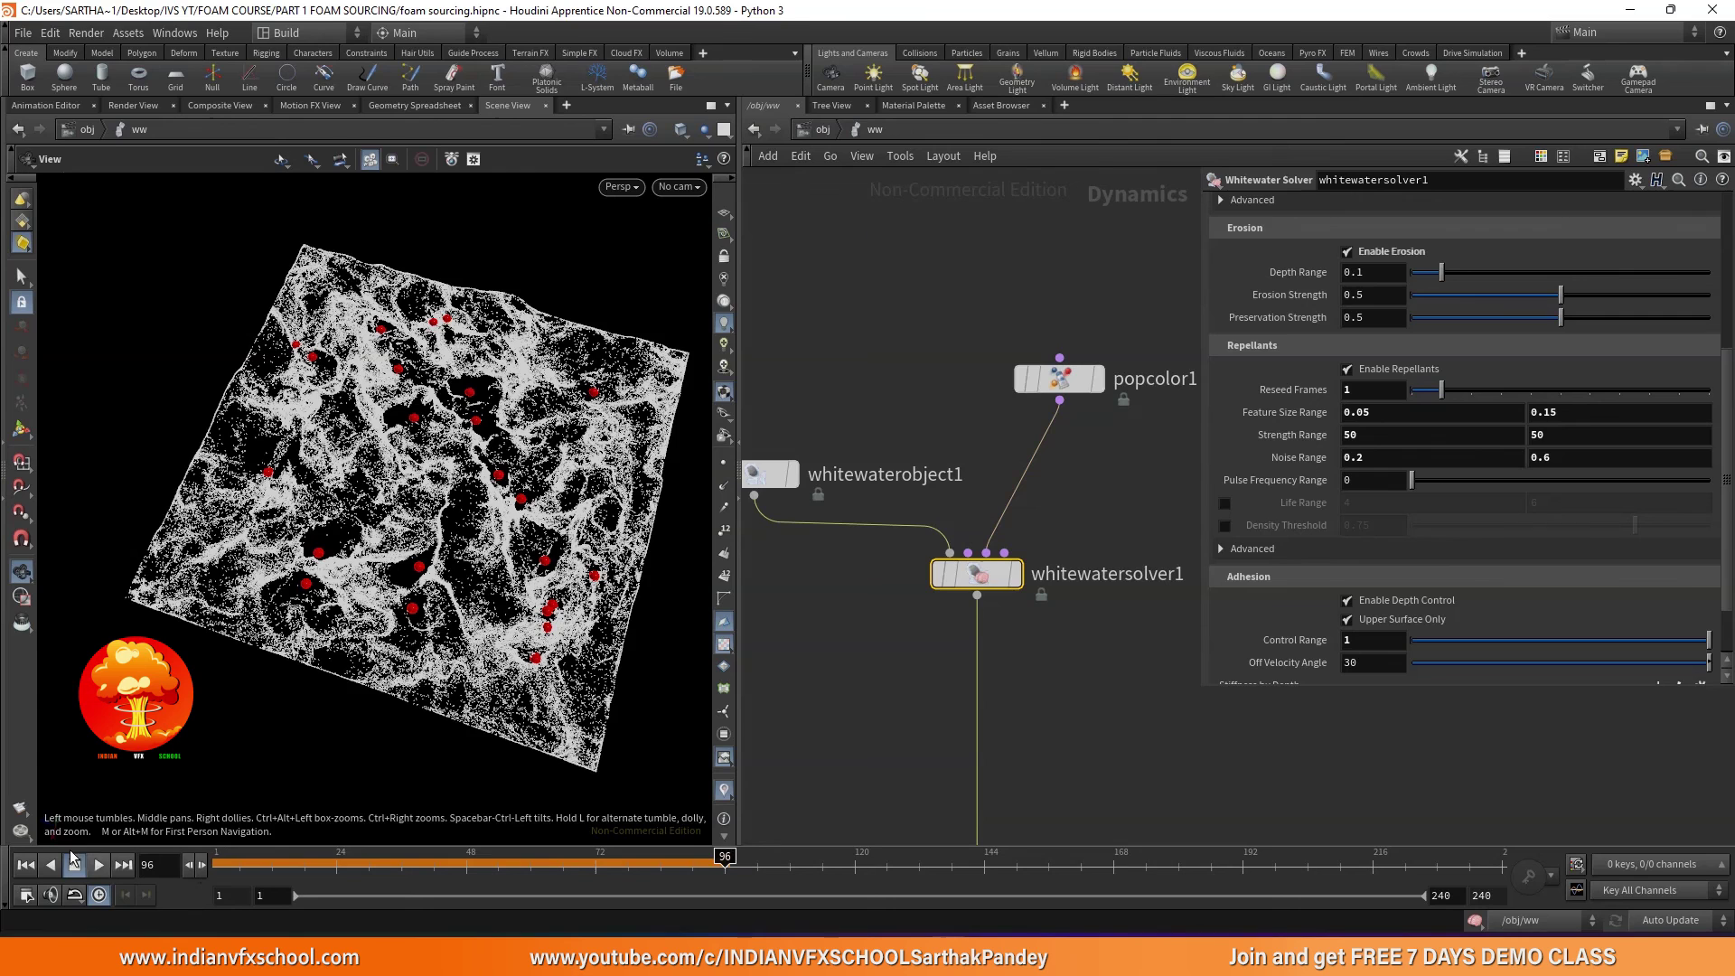
# - Re-run the simulation from frame 1 and scrub through to frame 13
pyautogui.click(26, 864)
pyautogui.click(94, 864)
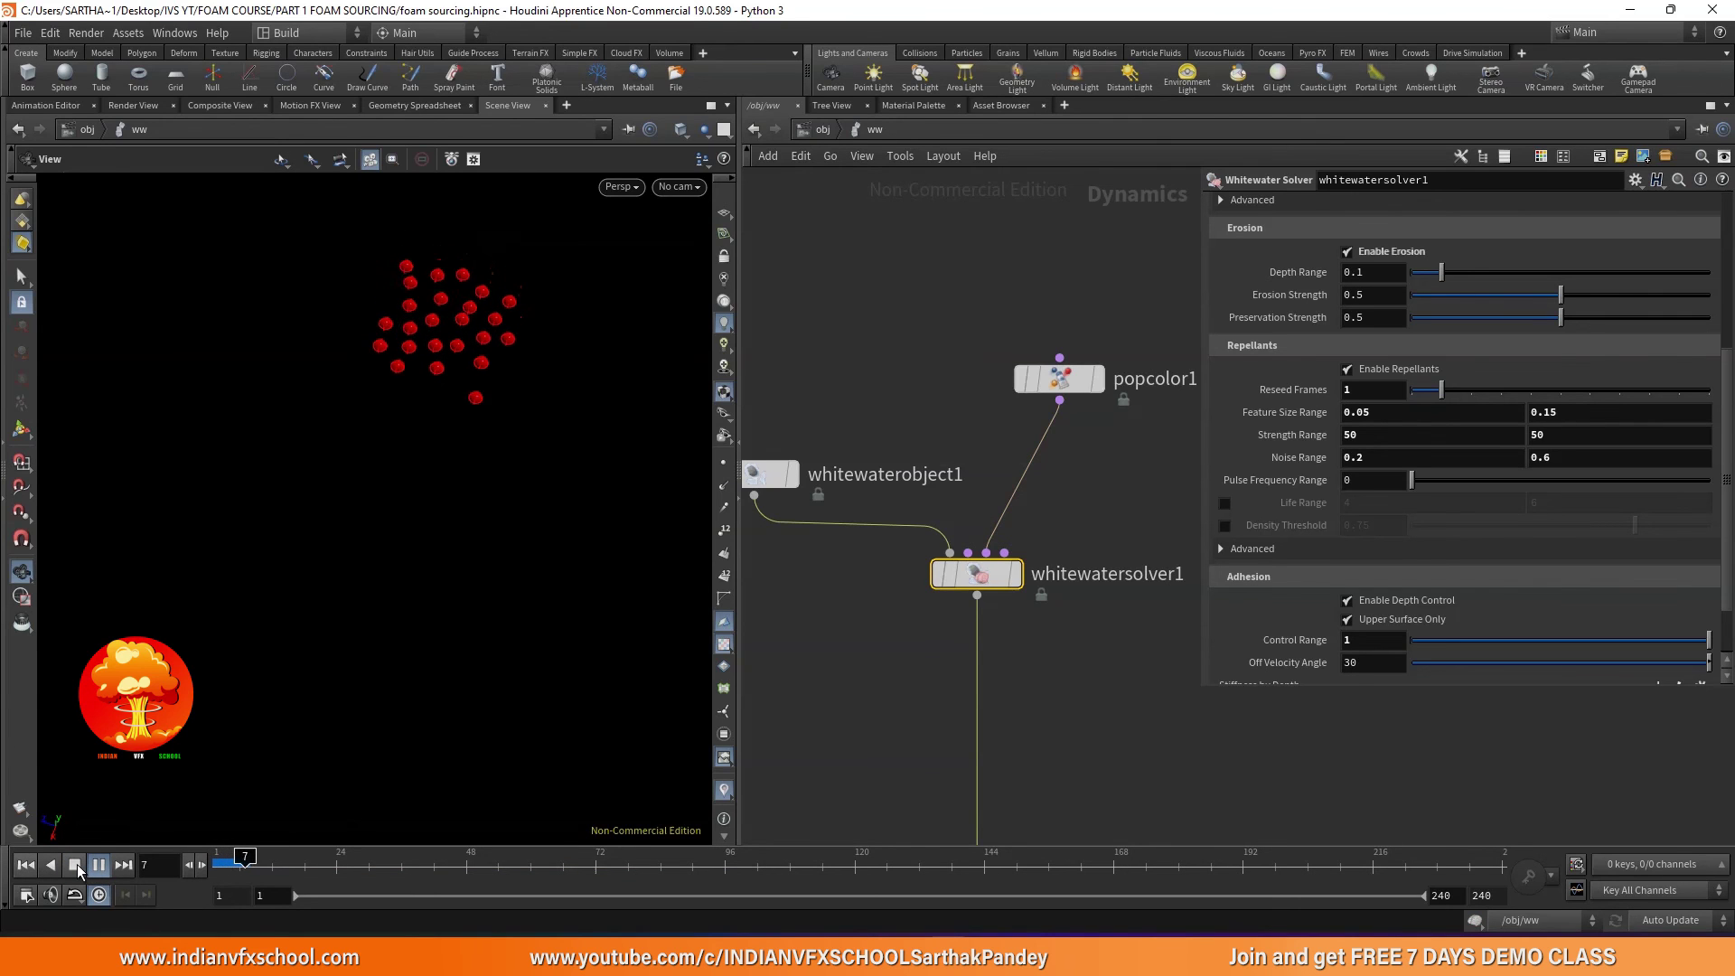
pyautogui.moveTo(259, 864); pyautogui.dragTo(215, 865)
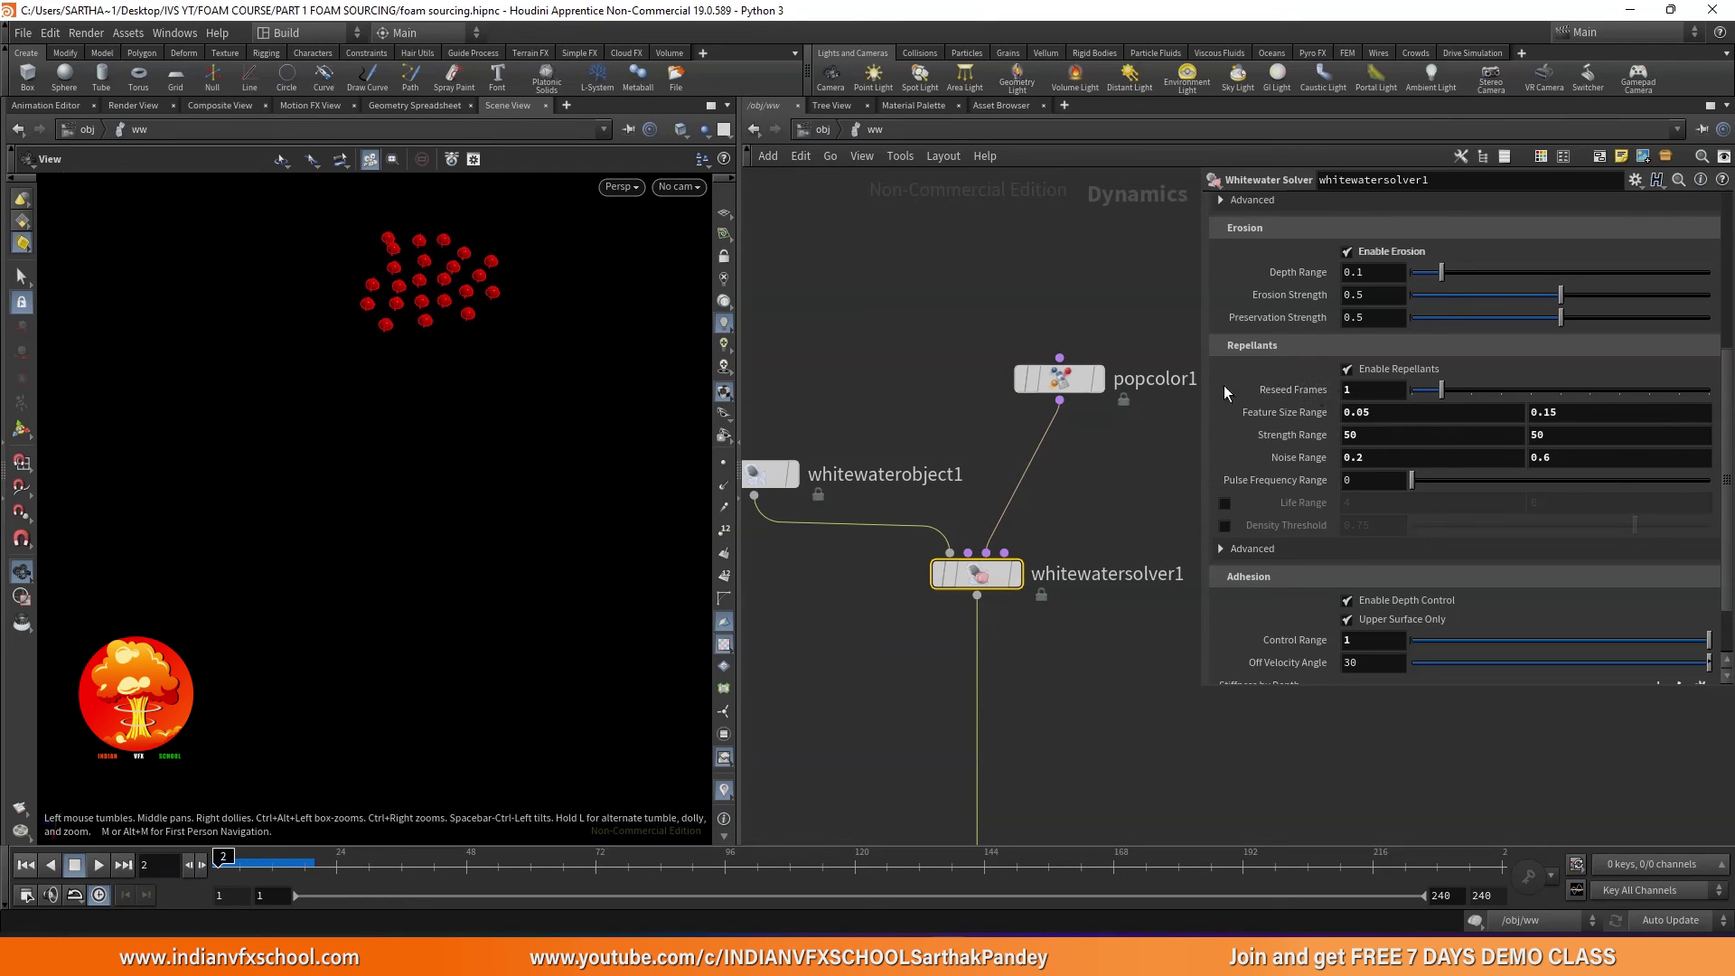
pyautogui.moveTo(219, 866); pyautogui.dragTo(245, 863)
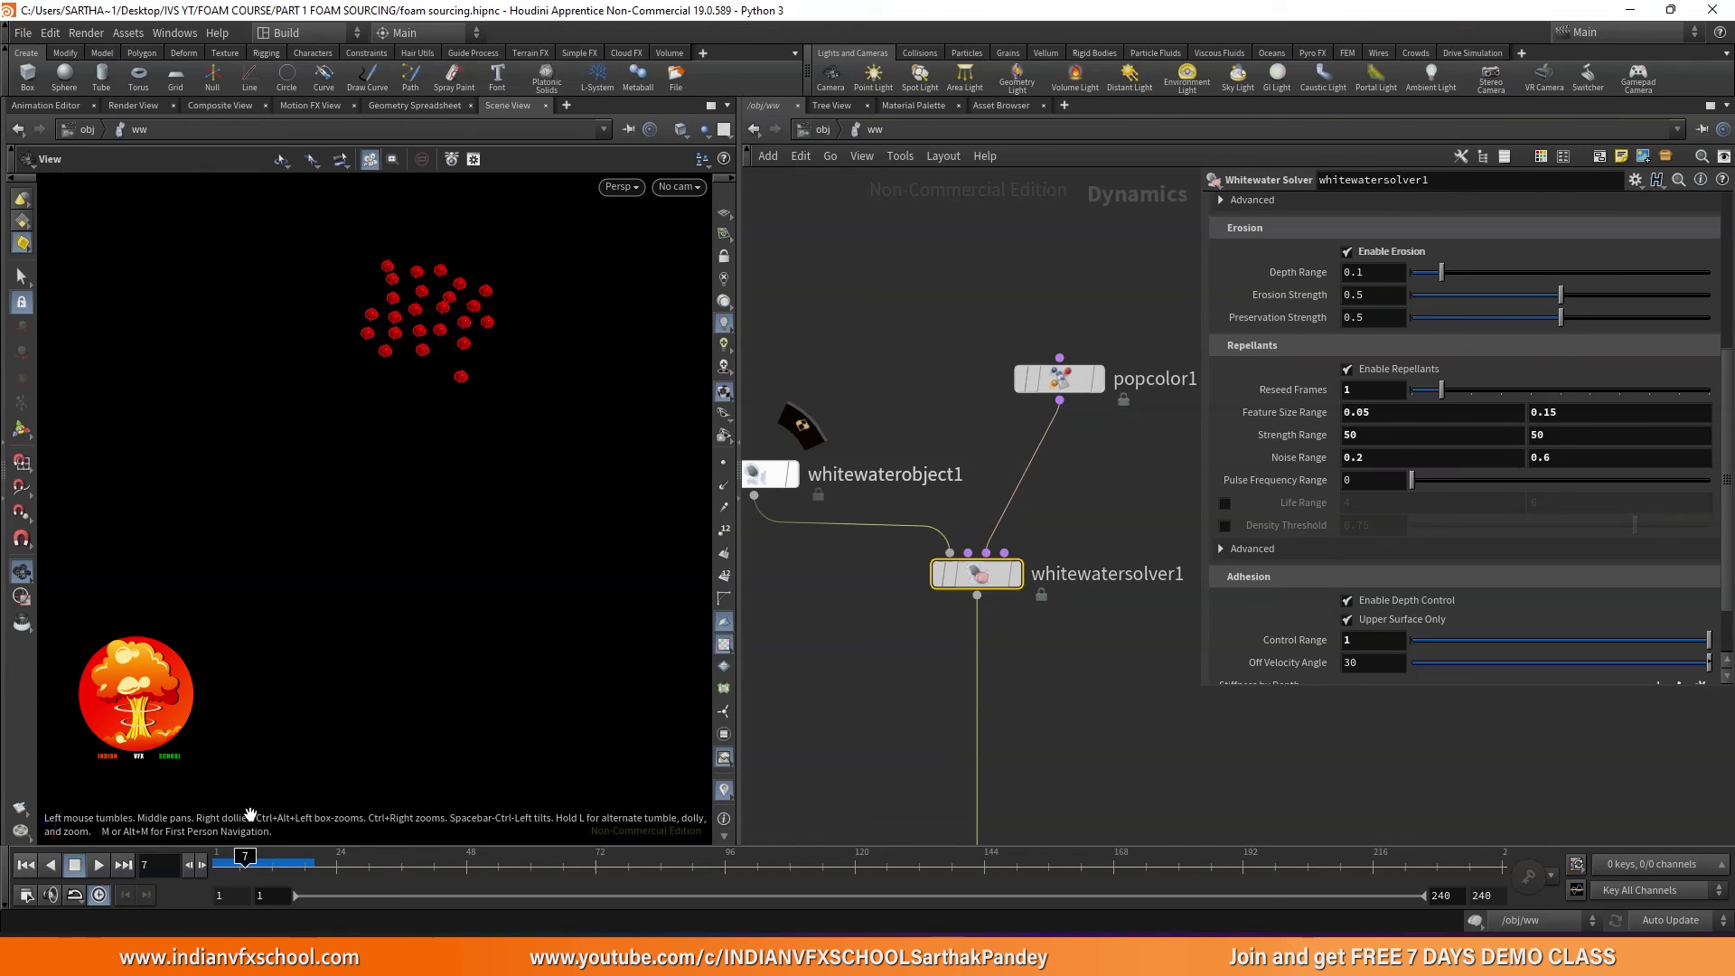
pyautogui.moveTo(383, 621); pyautogui.dragTo(377, 635)
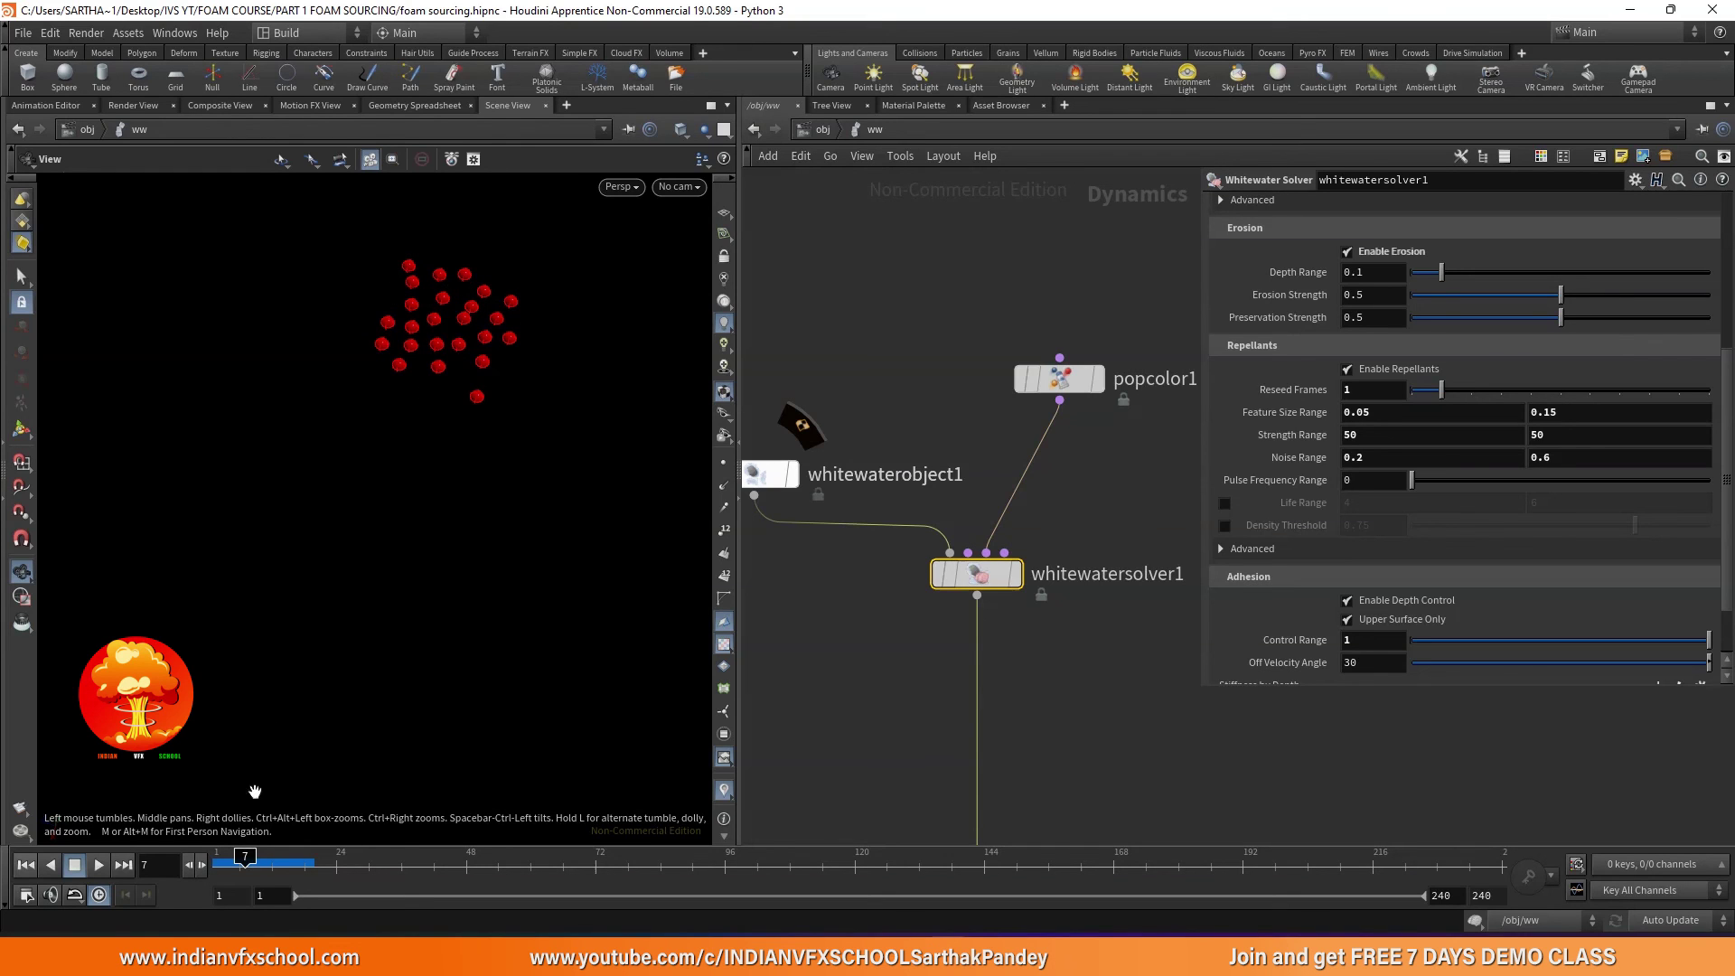
pyautogui.moveTo(245, 863); pyautogui.dragTo(309, 864)
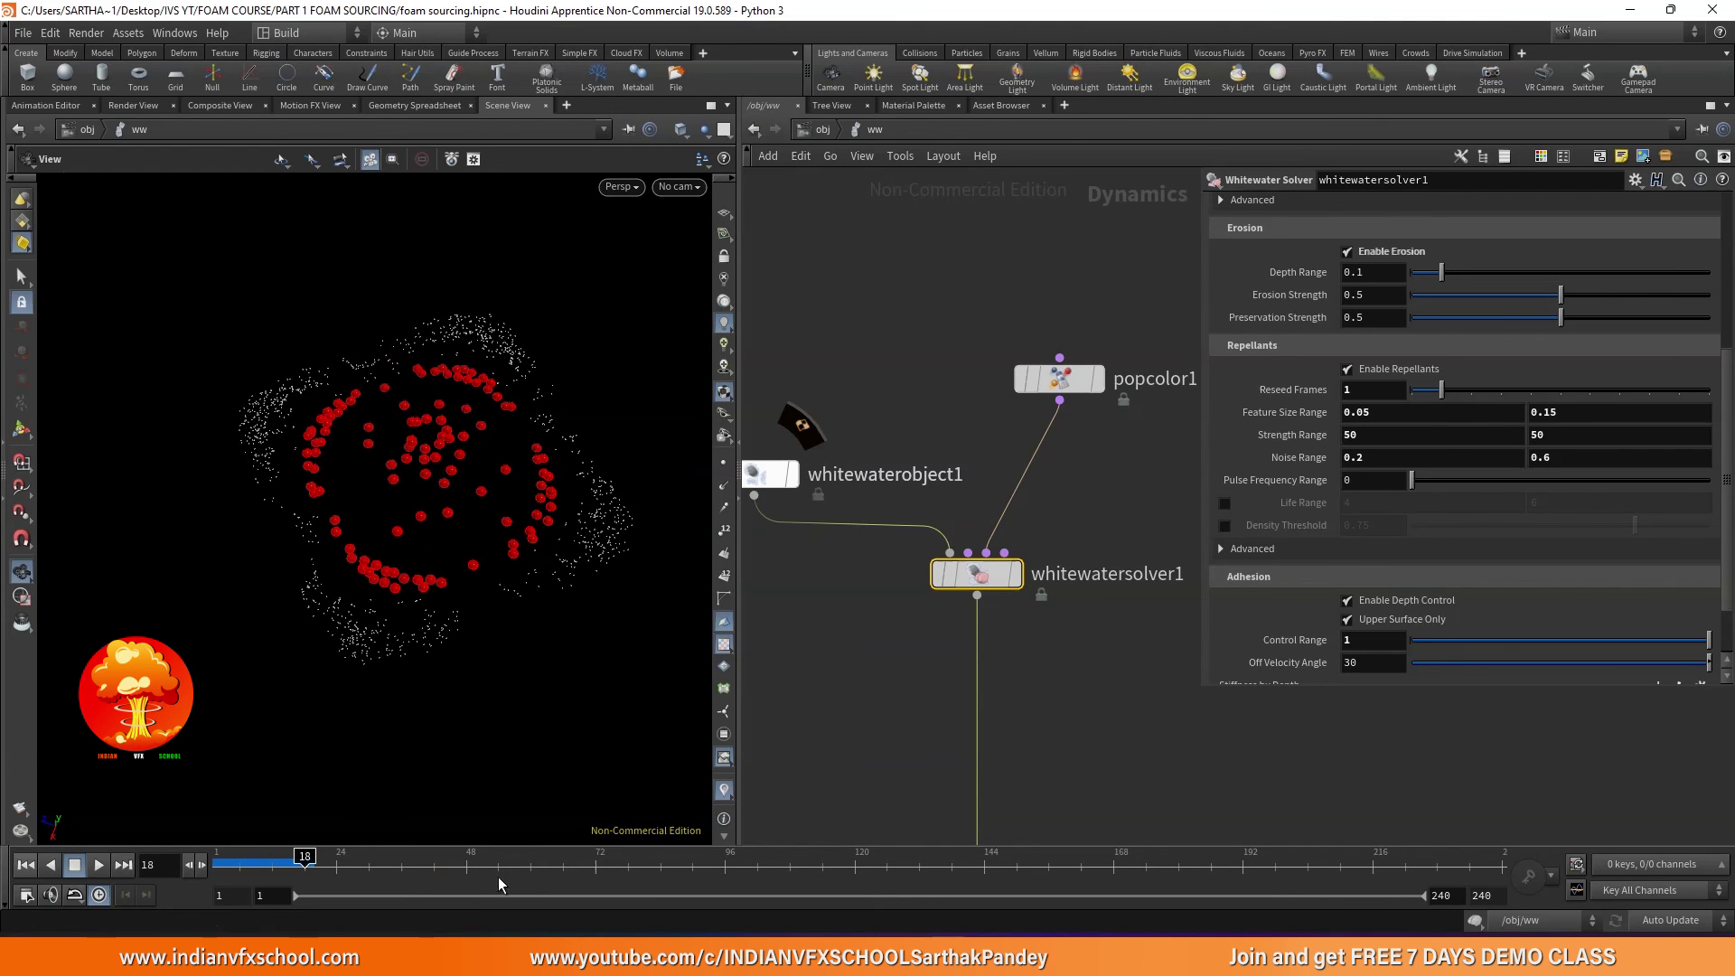
# - Orbit and zoom in to inspect the red repellant particles around the foam ring
pyautogui.moveTo(480, 659); pyautogui.dragTo(446, 609)
pyautogui.moveTo(401, 511); pyautogui.dragTo(434, 299, button='right')
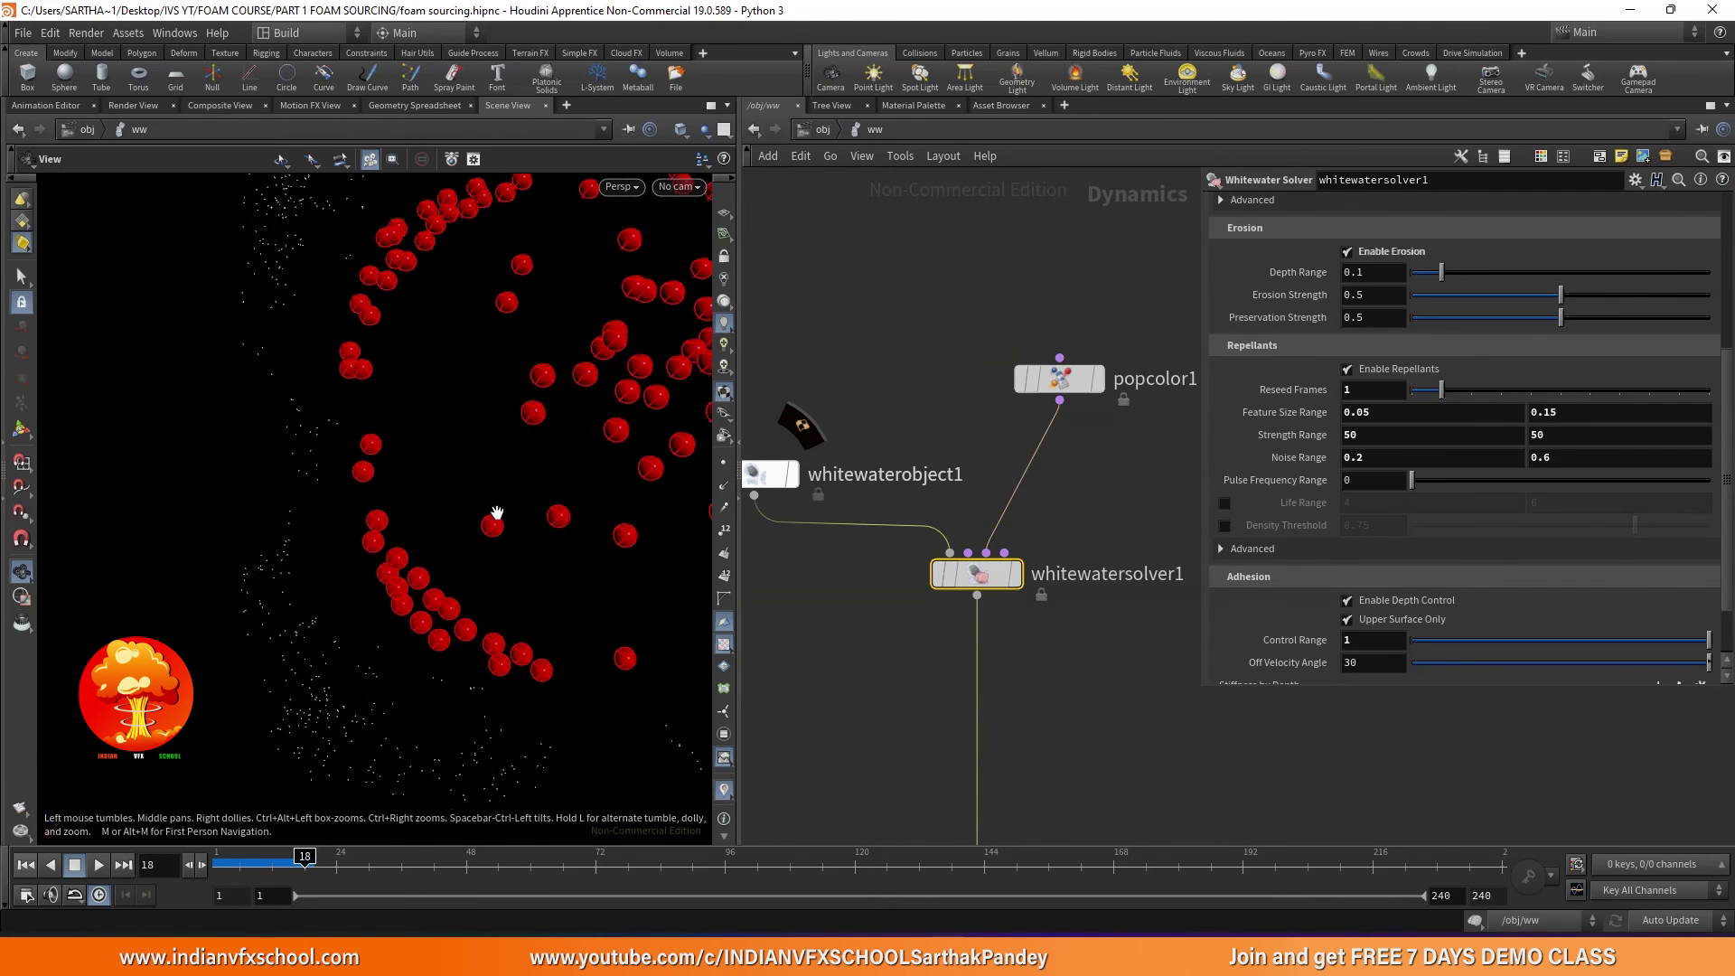
pyautogui.moveTo(503, 506); pyautogui.dragTo(425, 588, button='middle')
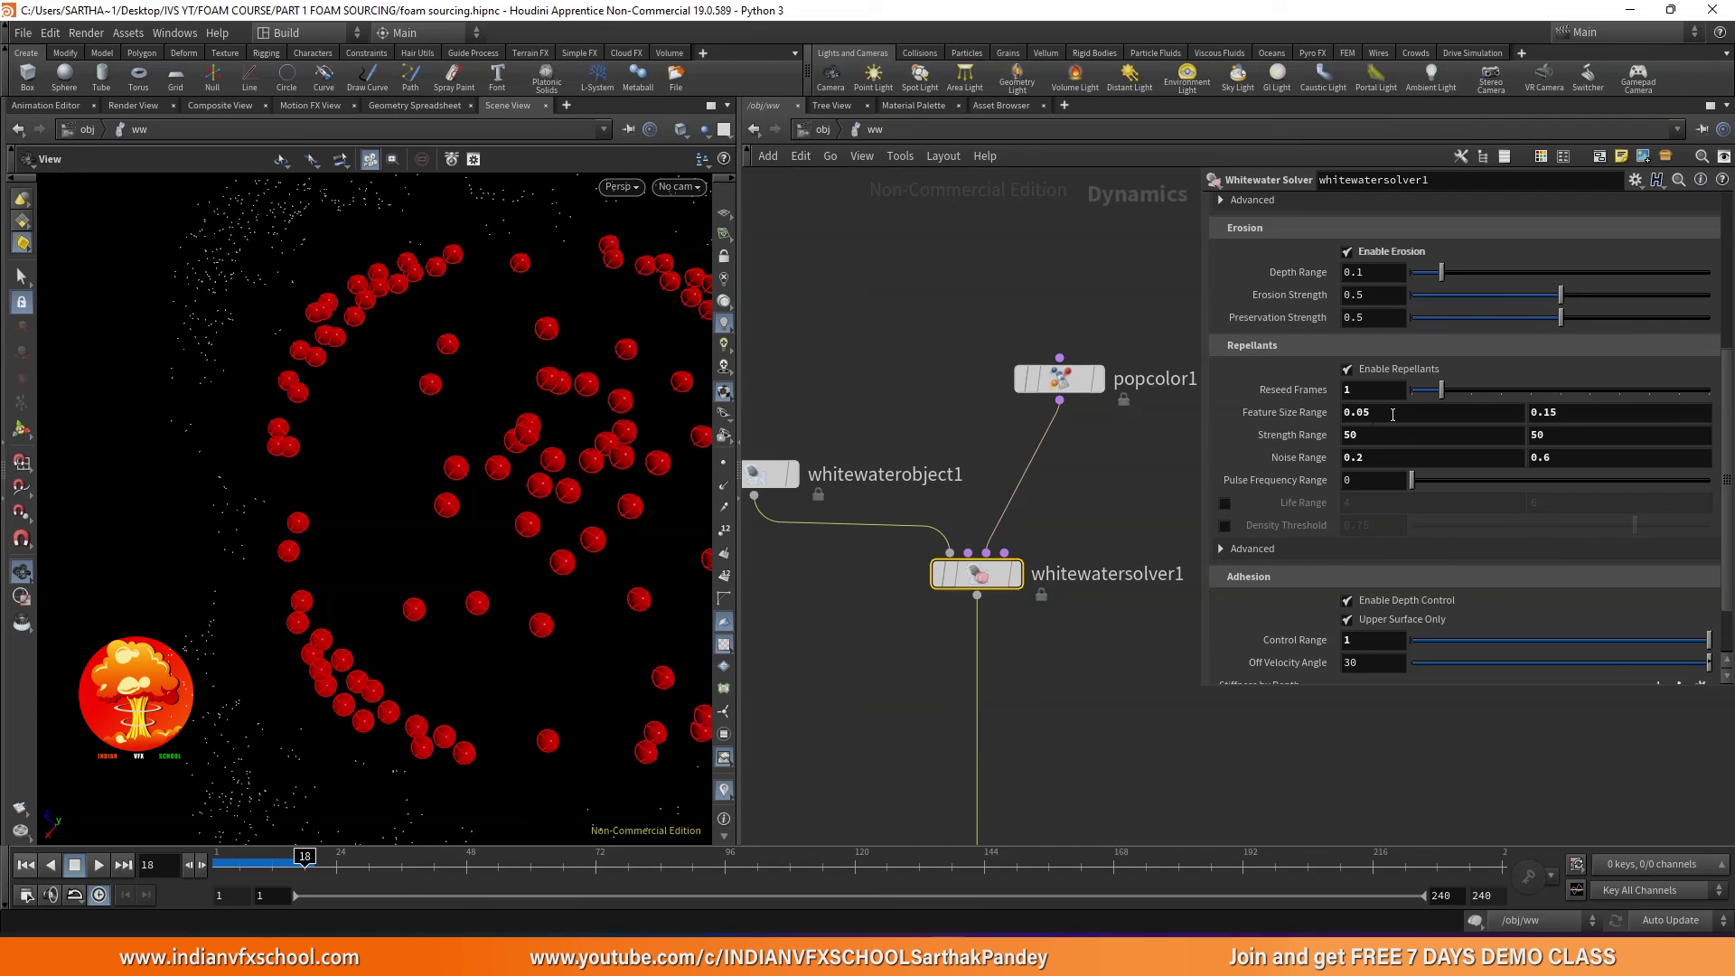
pyautogui.moveTo(469, 506); pyautogui.dragTo(423, 525, button='middle')
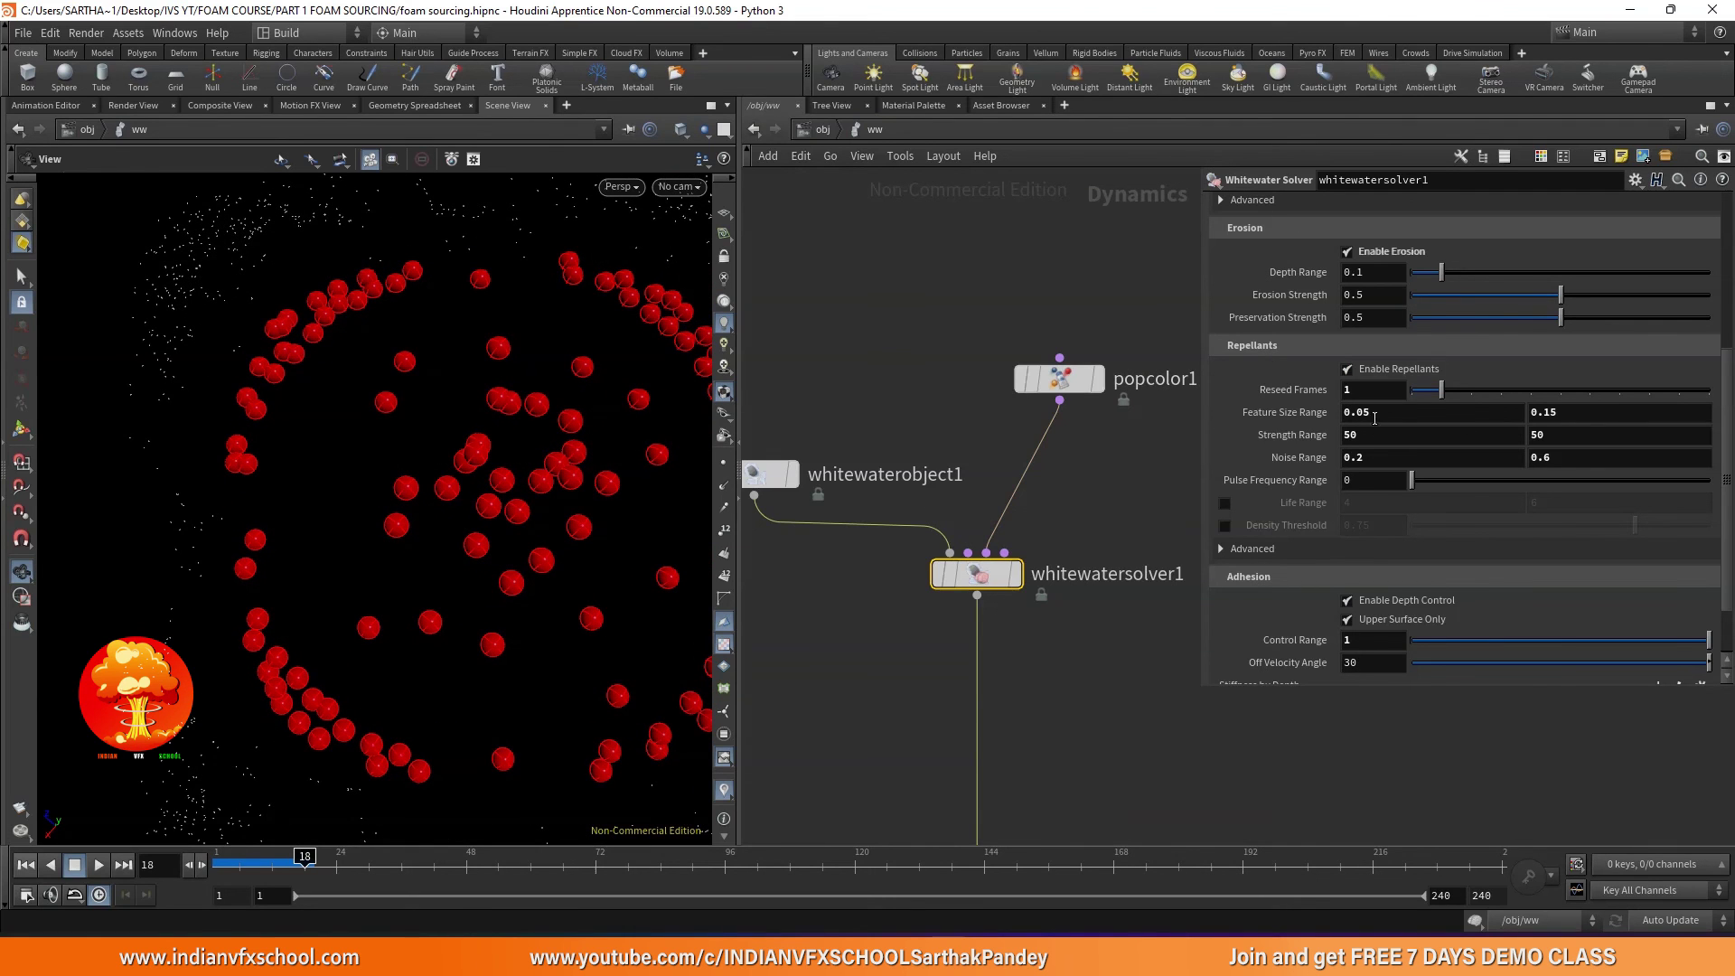
pyautogui.moveTo(1339, 418); pyautogui.dragTo(1335, 418)
pyautogui.moveTo(1609, 416); pyautogui.dragTo(1527, 417)
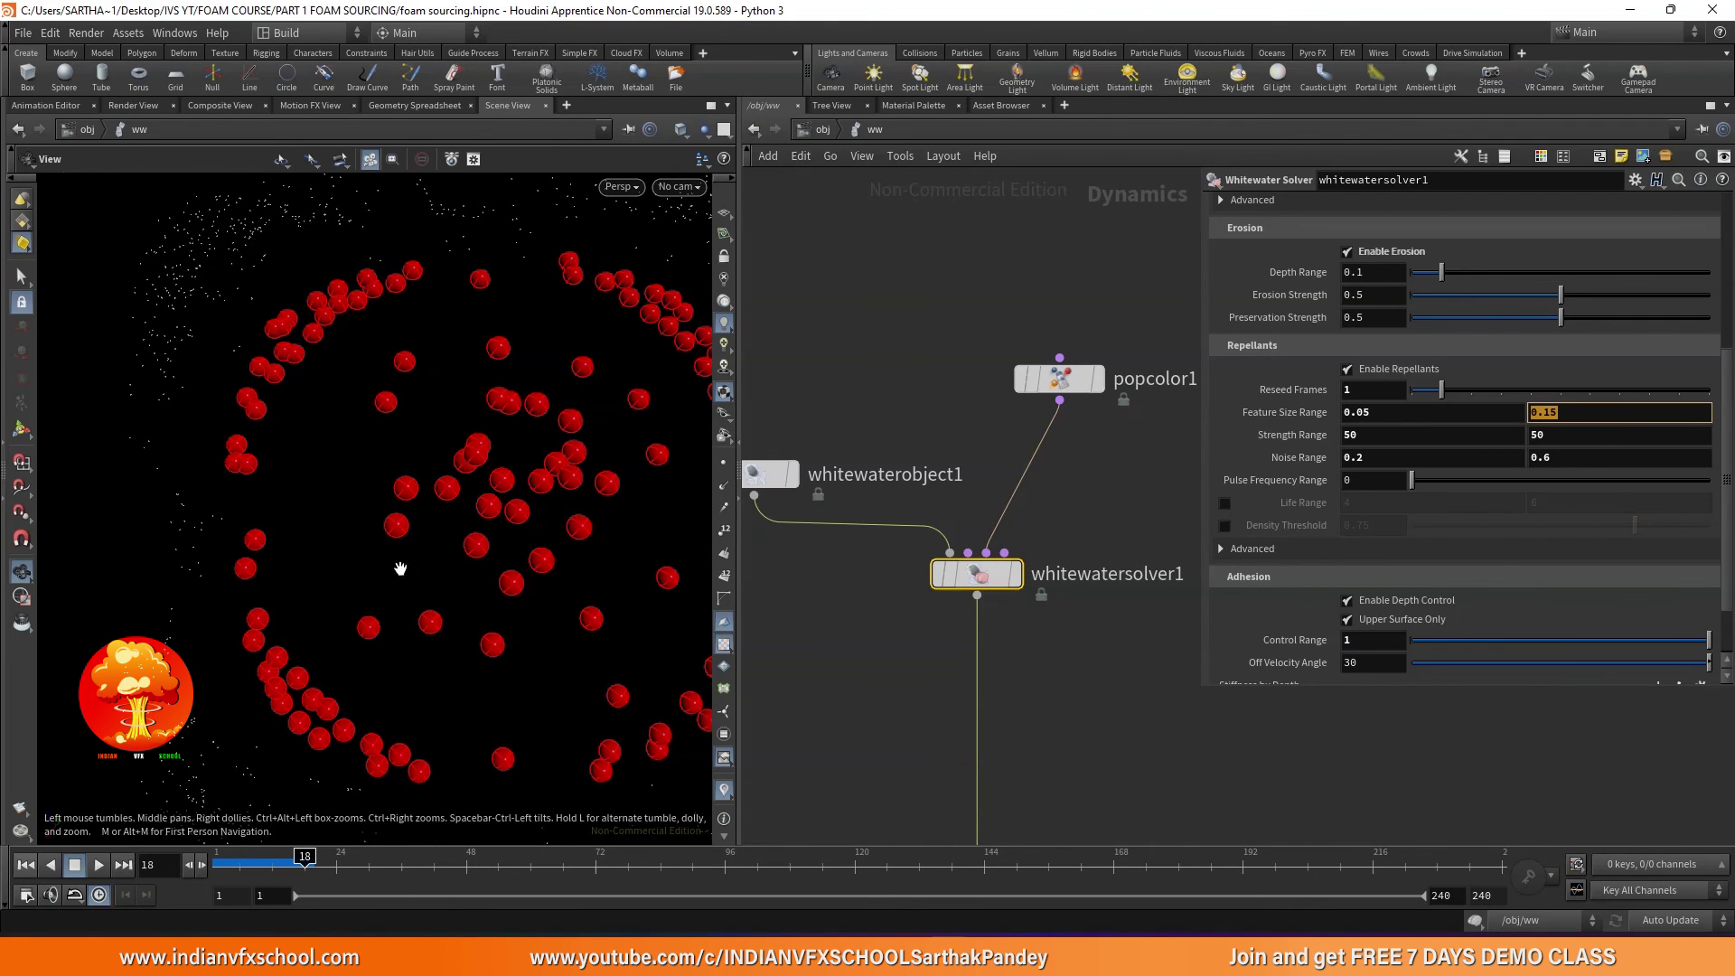
pyautogui.moveTo(399, 569); pyautogui.dragTo(447, 618, button='right')
# - Play the simulation and scrub frames 19–27, zooming in on the repellant spheres
pyautogui.click(103, 865)
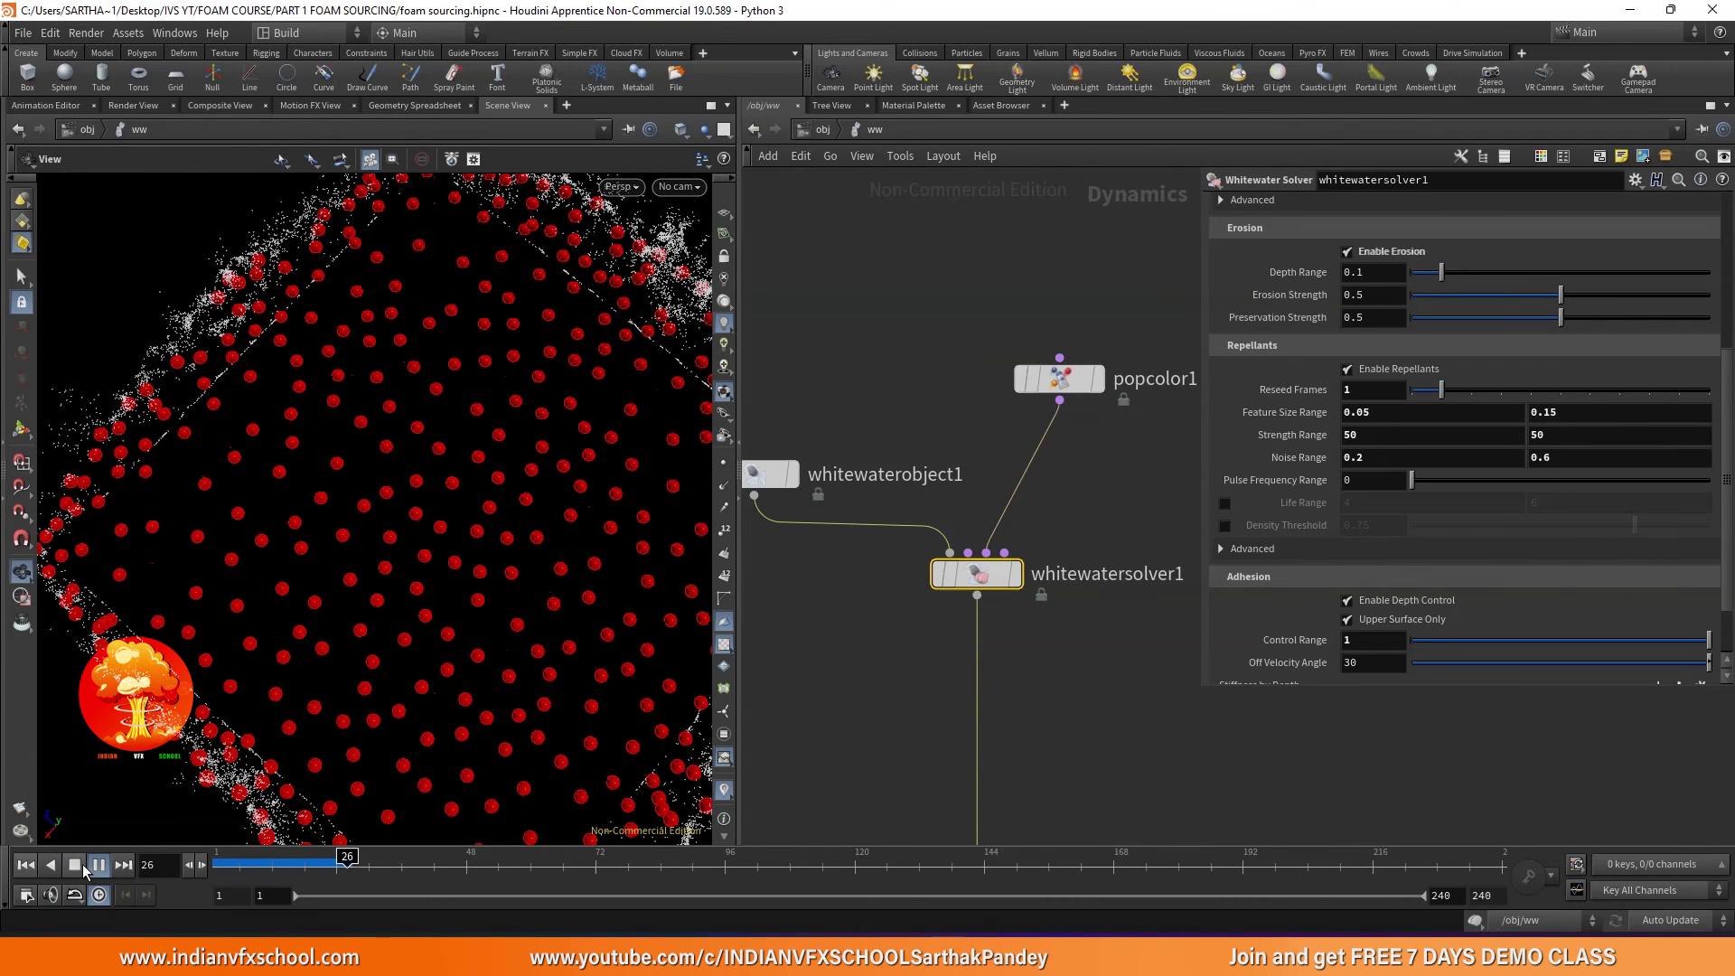
pyautogui.moveTo(288, 865); pyautogui.dragTo(331, 874)
pyautogui.moveTo(410, 576); pyautogui.dragTo(387, 638)
pyautogui.moveTo(388, 639); pyautogui.dragTo(469, 392, button='right')
pyautogui.moveTo(452, 461); pyautogui.dragTo(433, 514)
pyautogui.scroll(4, 456, 519)
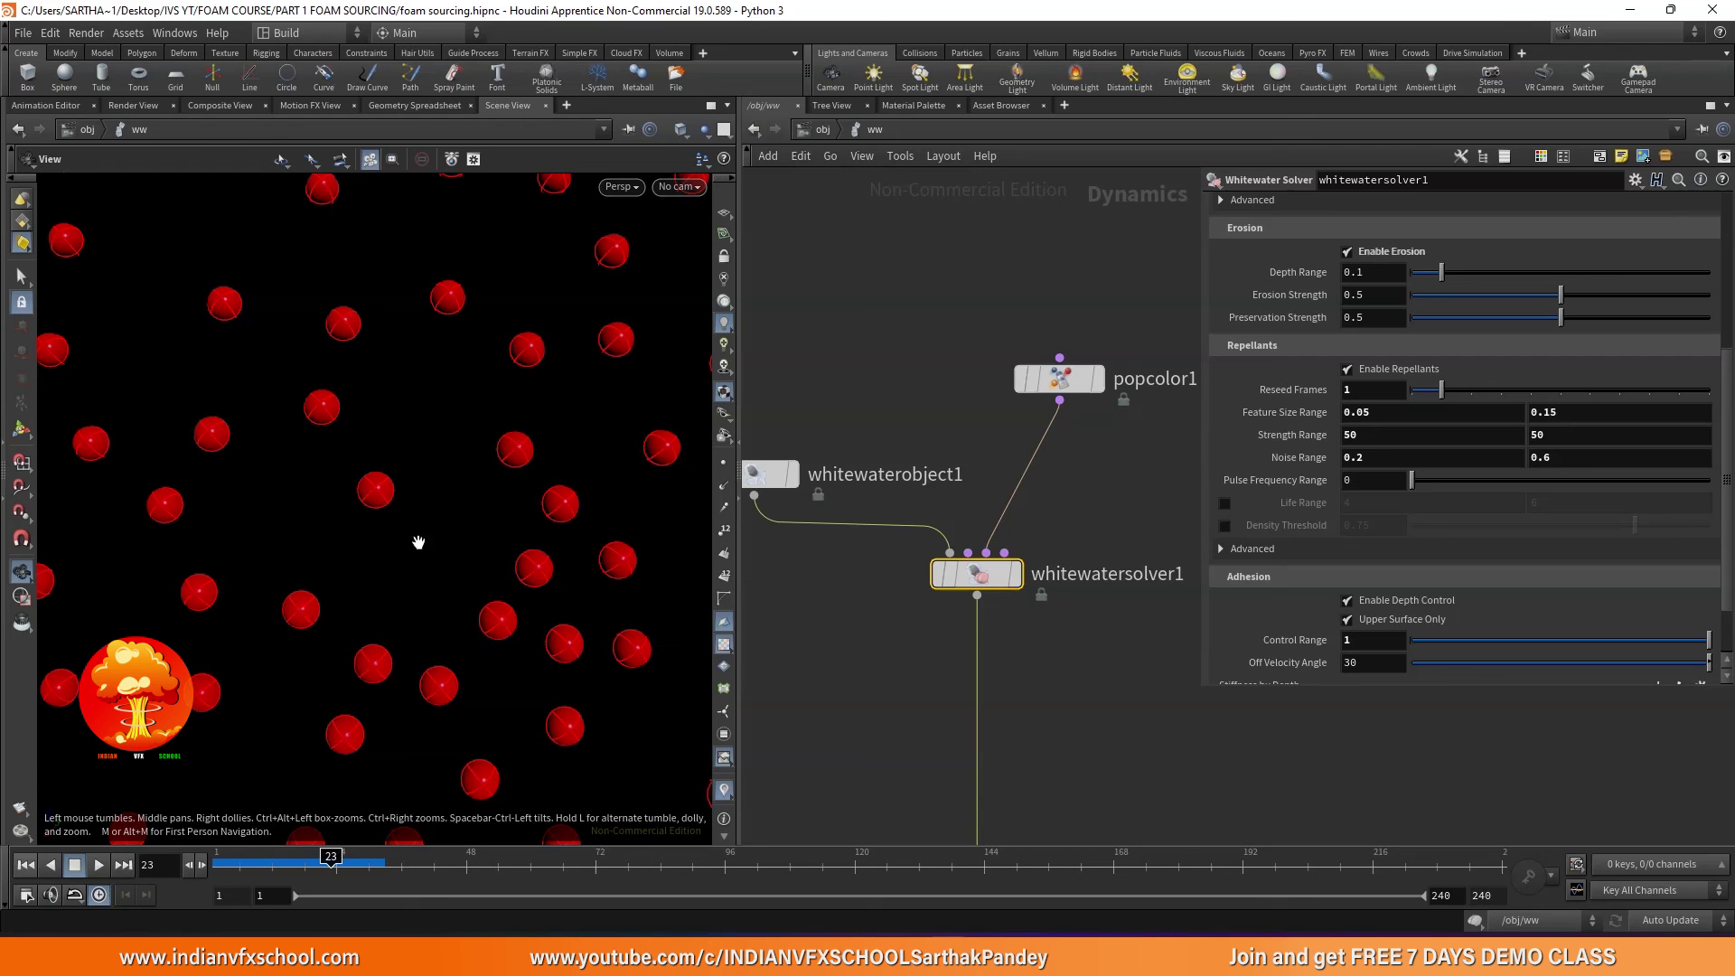
pyautogui.click(334, 855)
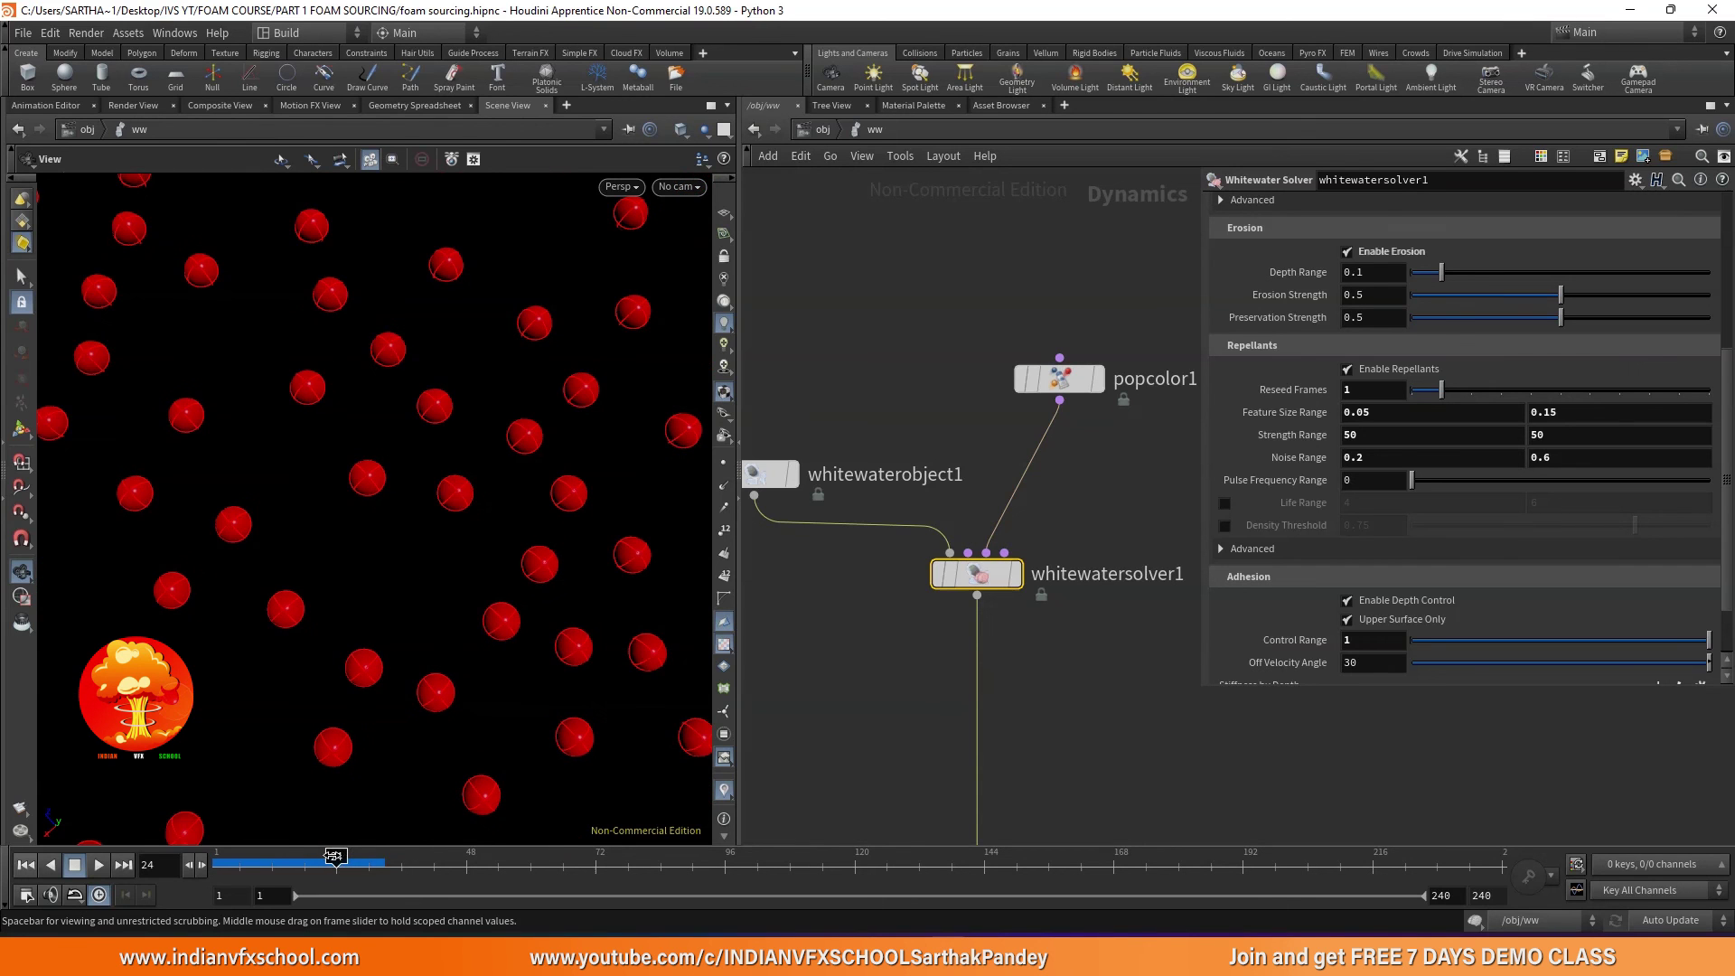
pyautogui.scroll(3, 461, 461)
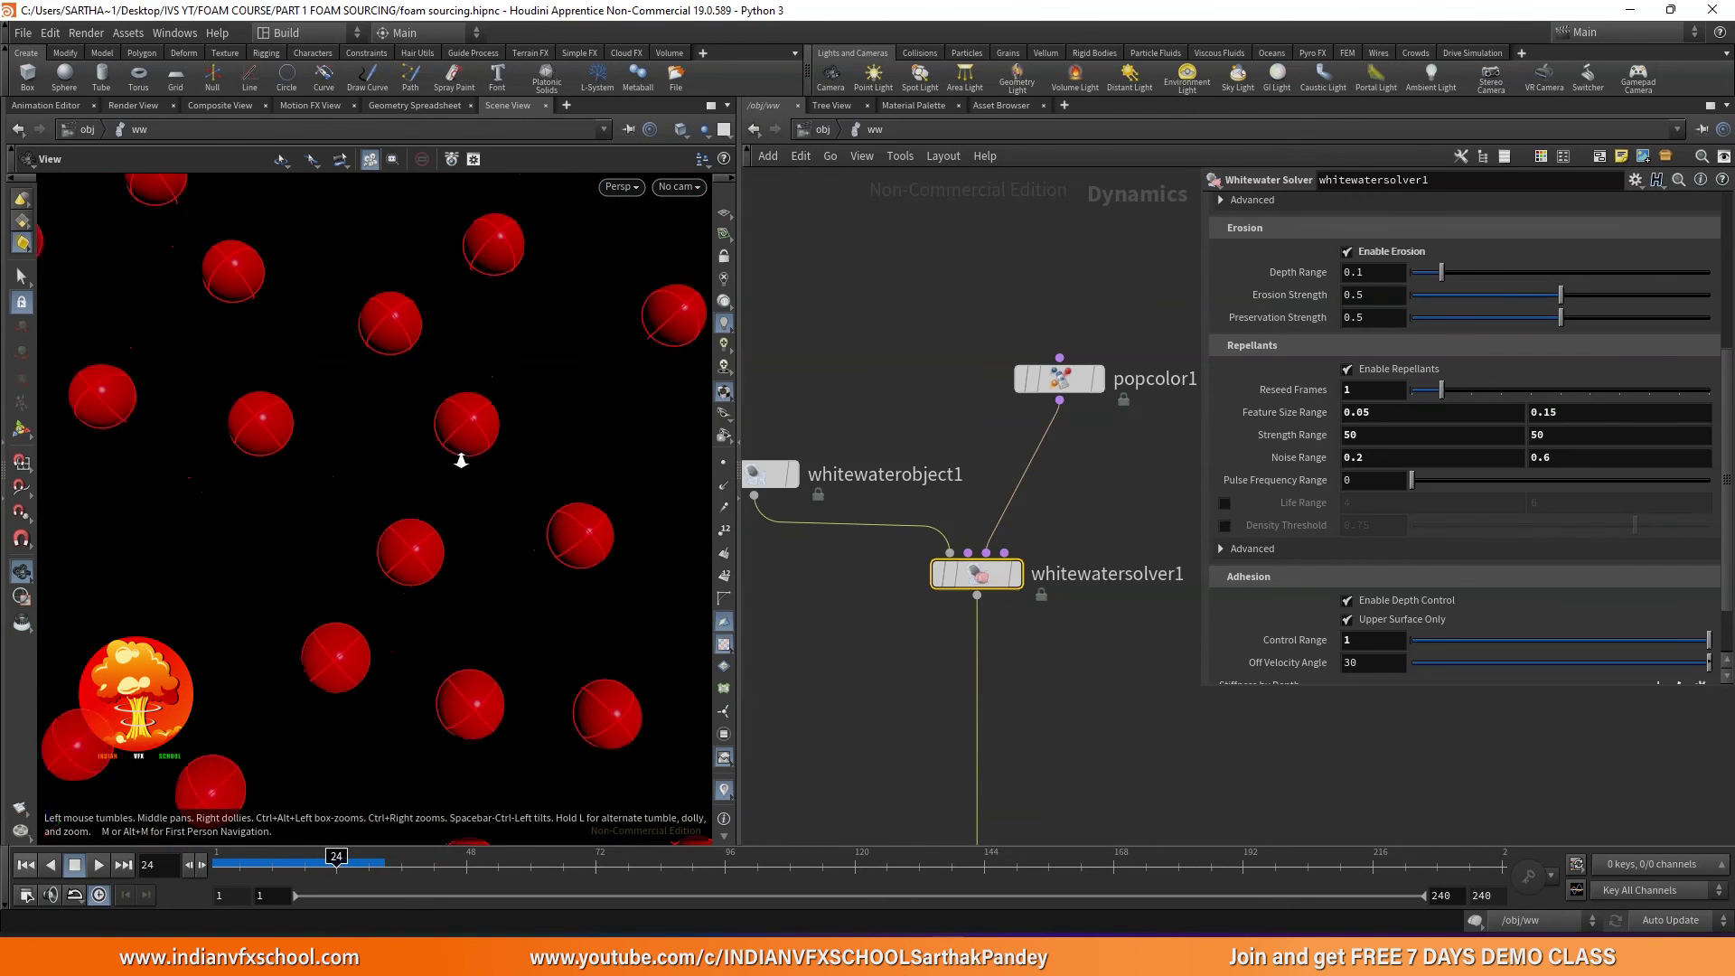
pyautogui.scroll(2, 502, 615)
pyautogui.scroll(-5, 512, 645)
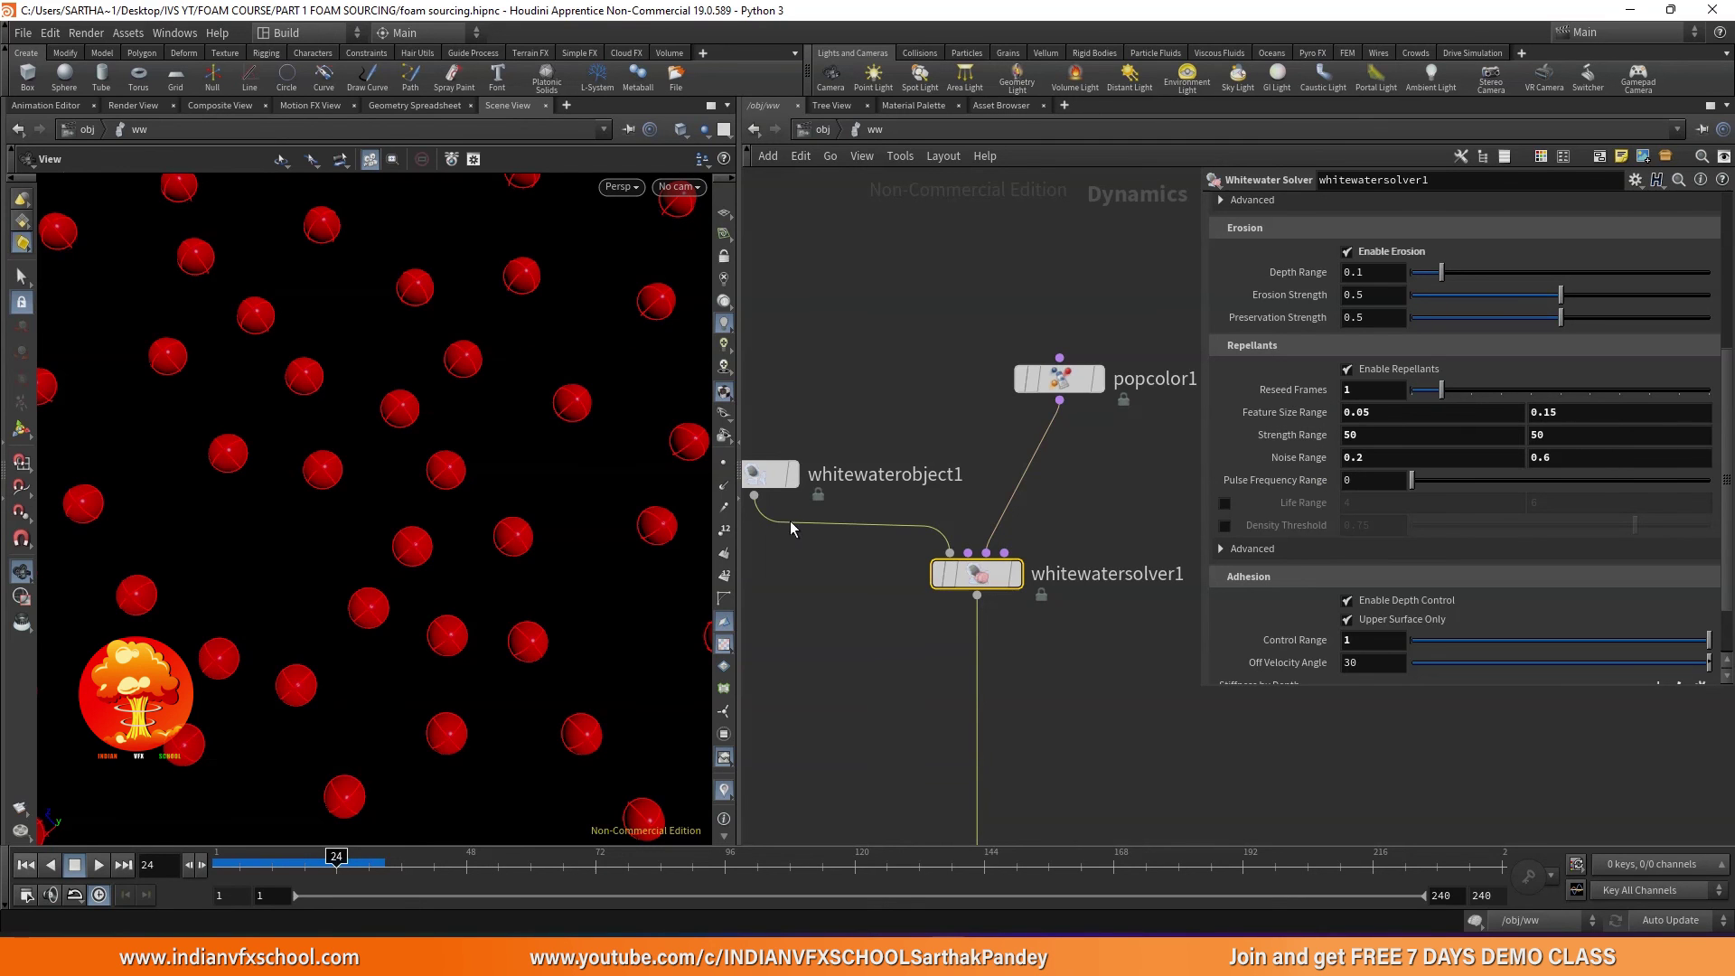
pyautogui.scroll(-5, 388, 578)
pyautogui.moveTo(332, 864)
pyautogui.mouseDown()
pyautogui.moveTo(353, 864)
pyautogui.moveTo(309, 865)
pyautogui.mouseUp()
pyautogui.scroll(-4, 452, 547)
pyautogui.moveTo(419, 582); pyautogui.dragTo(376, 608)
# - Resume playback and turn off the Repellants guide on whitewaterobject1
pyautogui.click(91, 865)
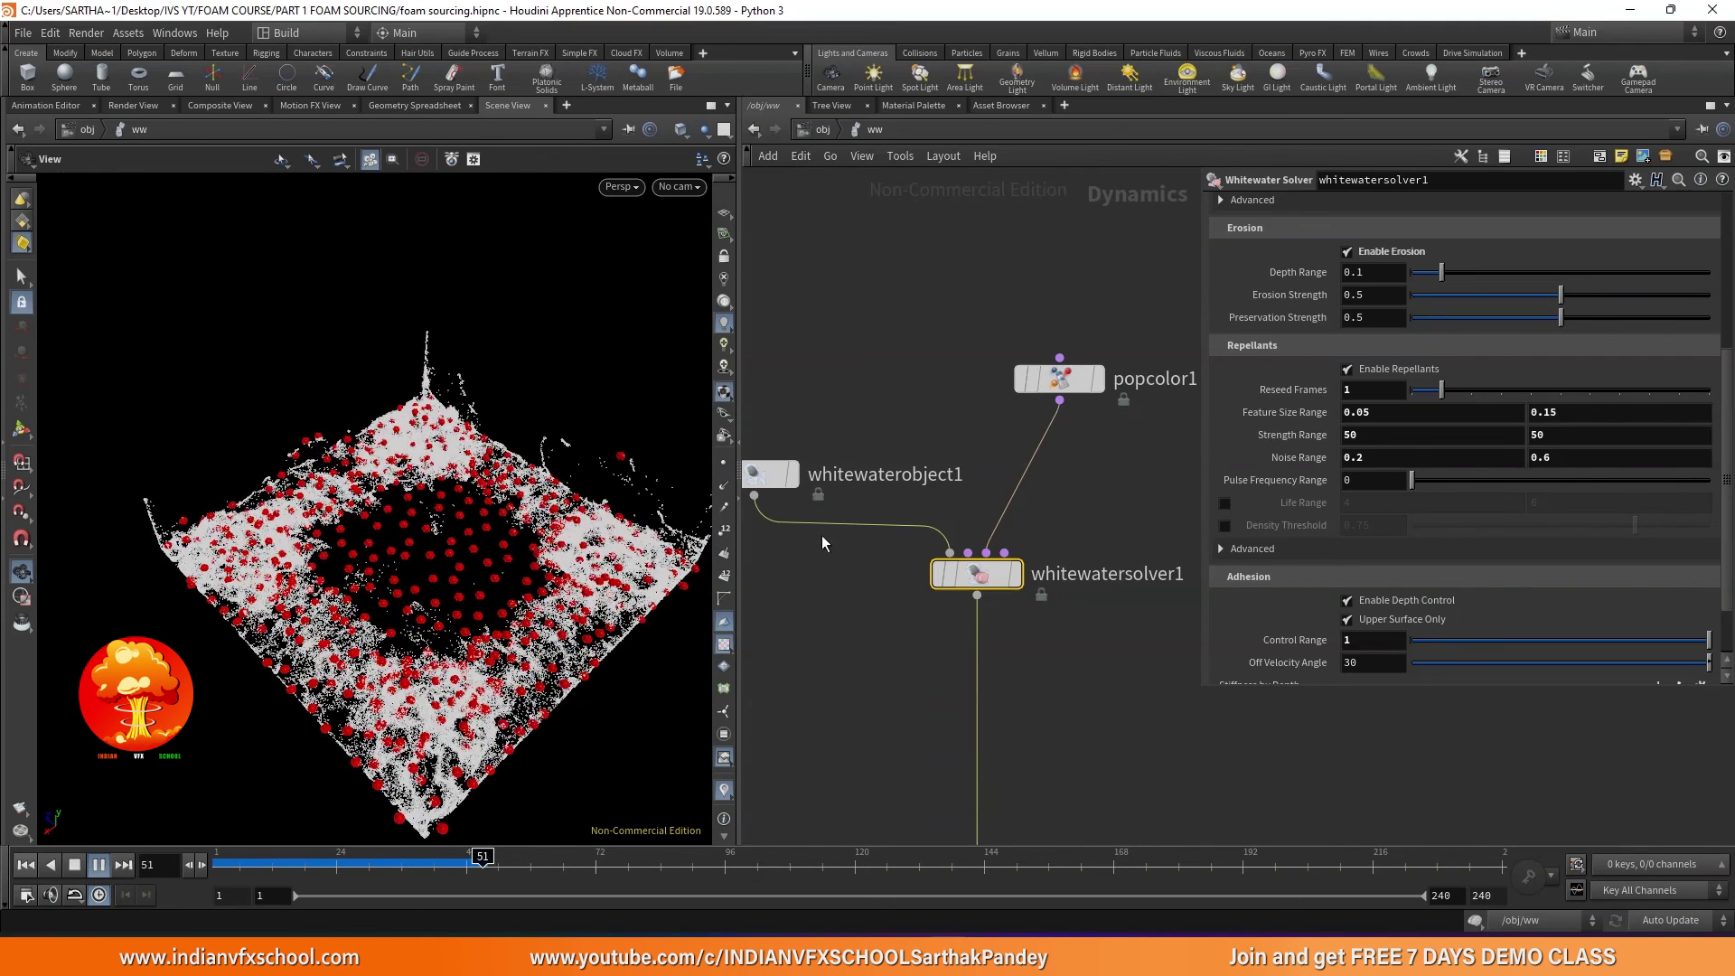
pyautogui.click(769, 475)
pyautogui.click(1226, 457)
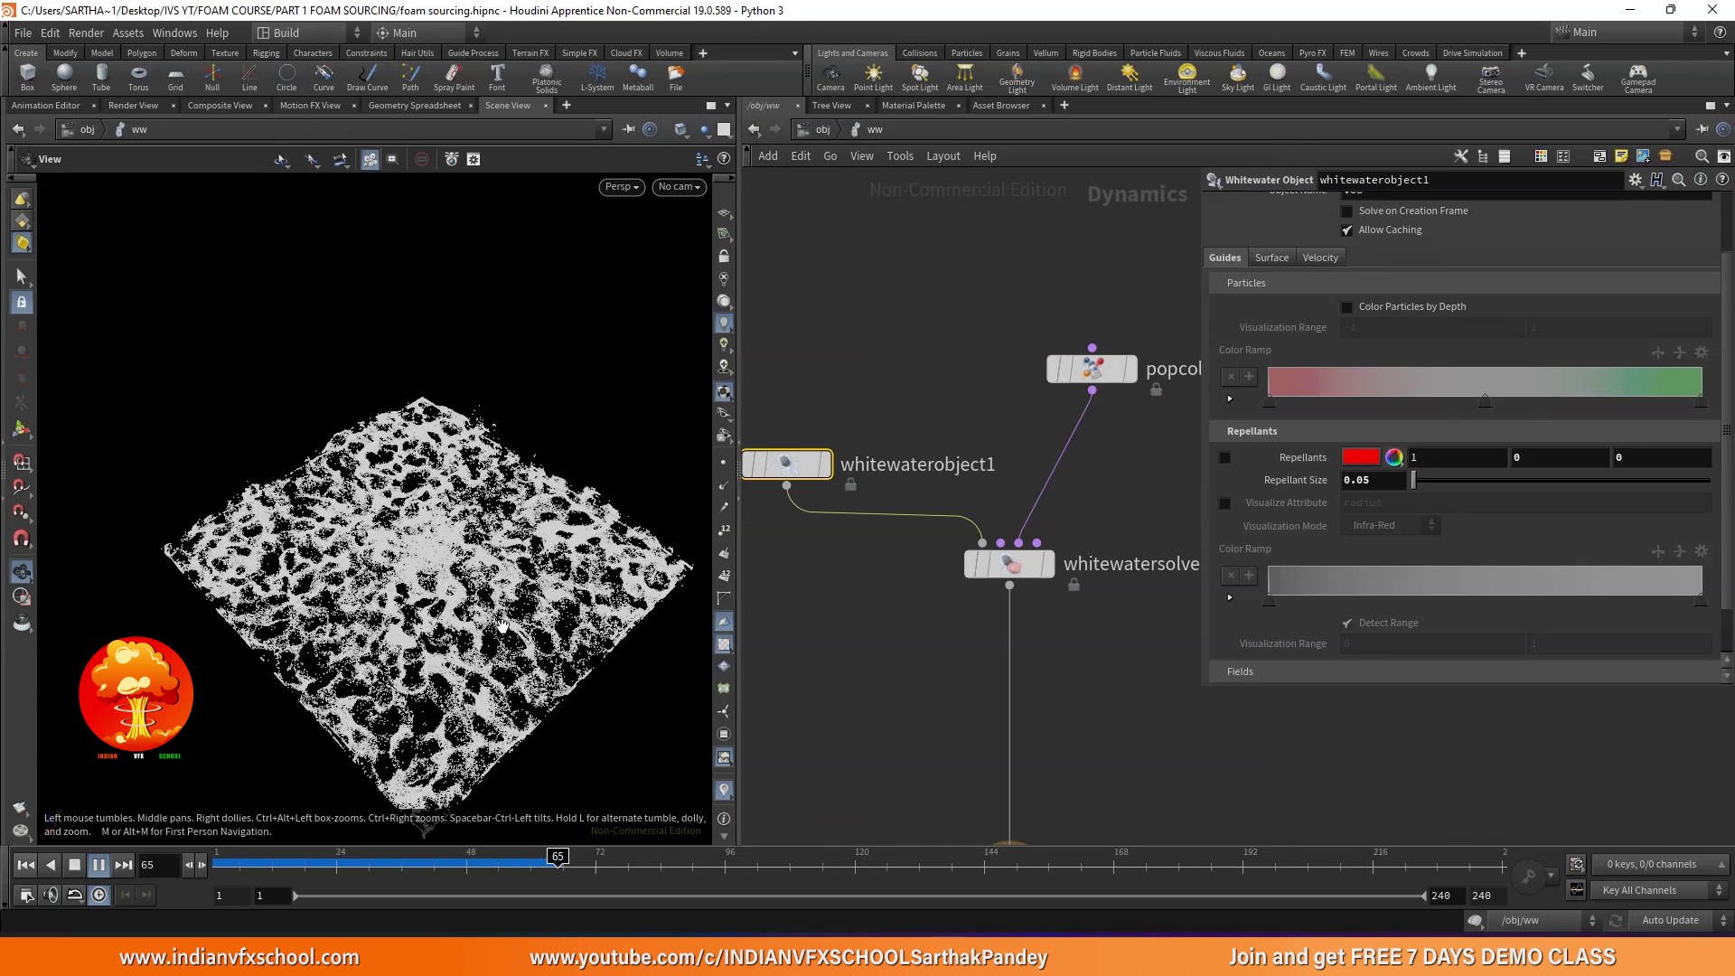
# - Set whitewatersolver1's Reseed Frames to 25
pyautogui.click(75, 867)
pyautogui.click(1010, 568)
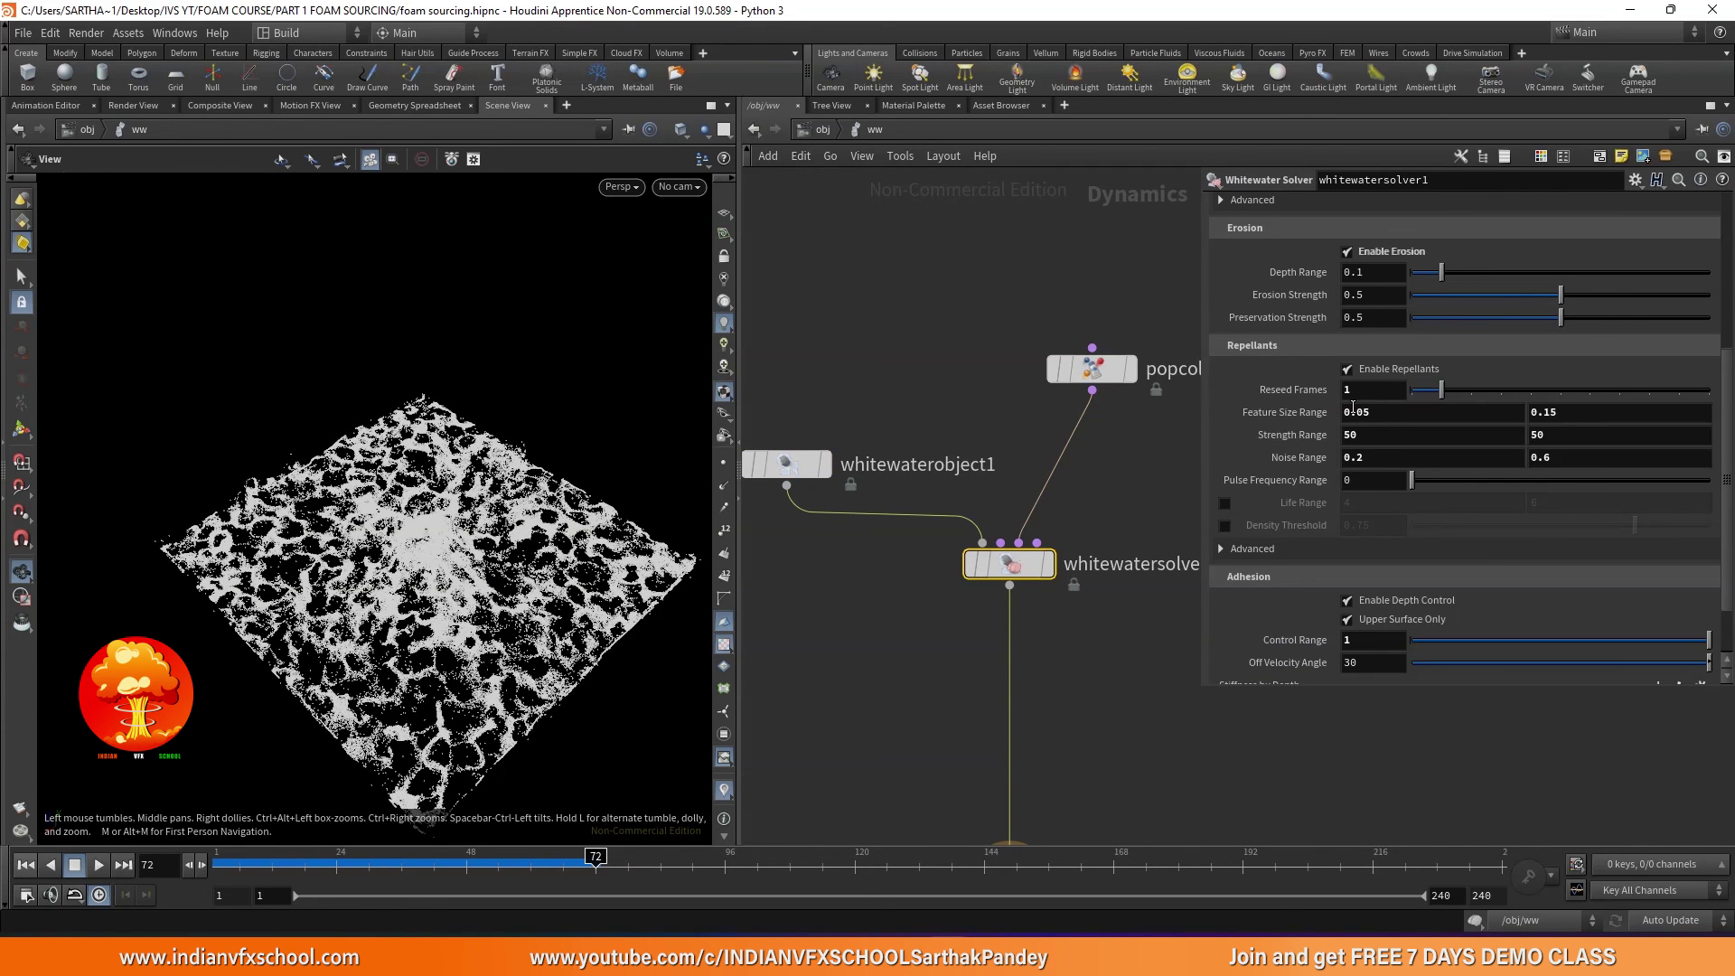
pyautogui.write('25')
pyautogui.press('Return')
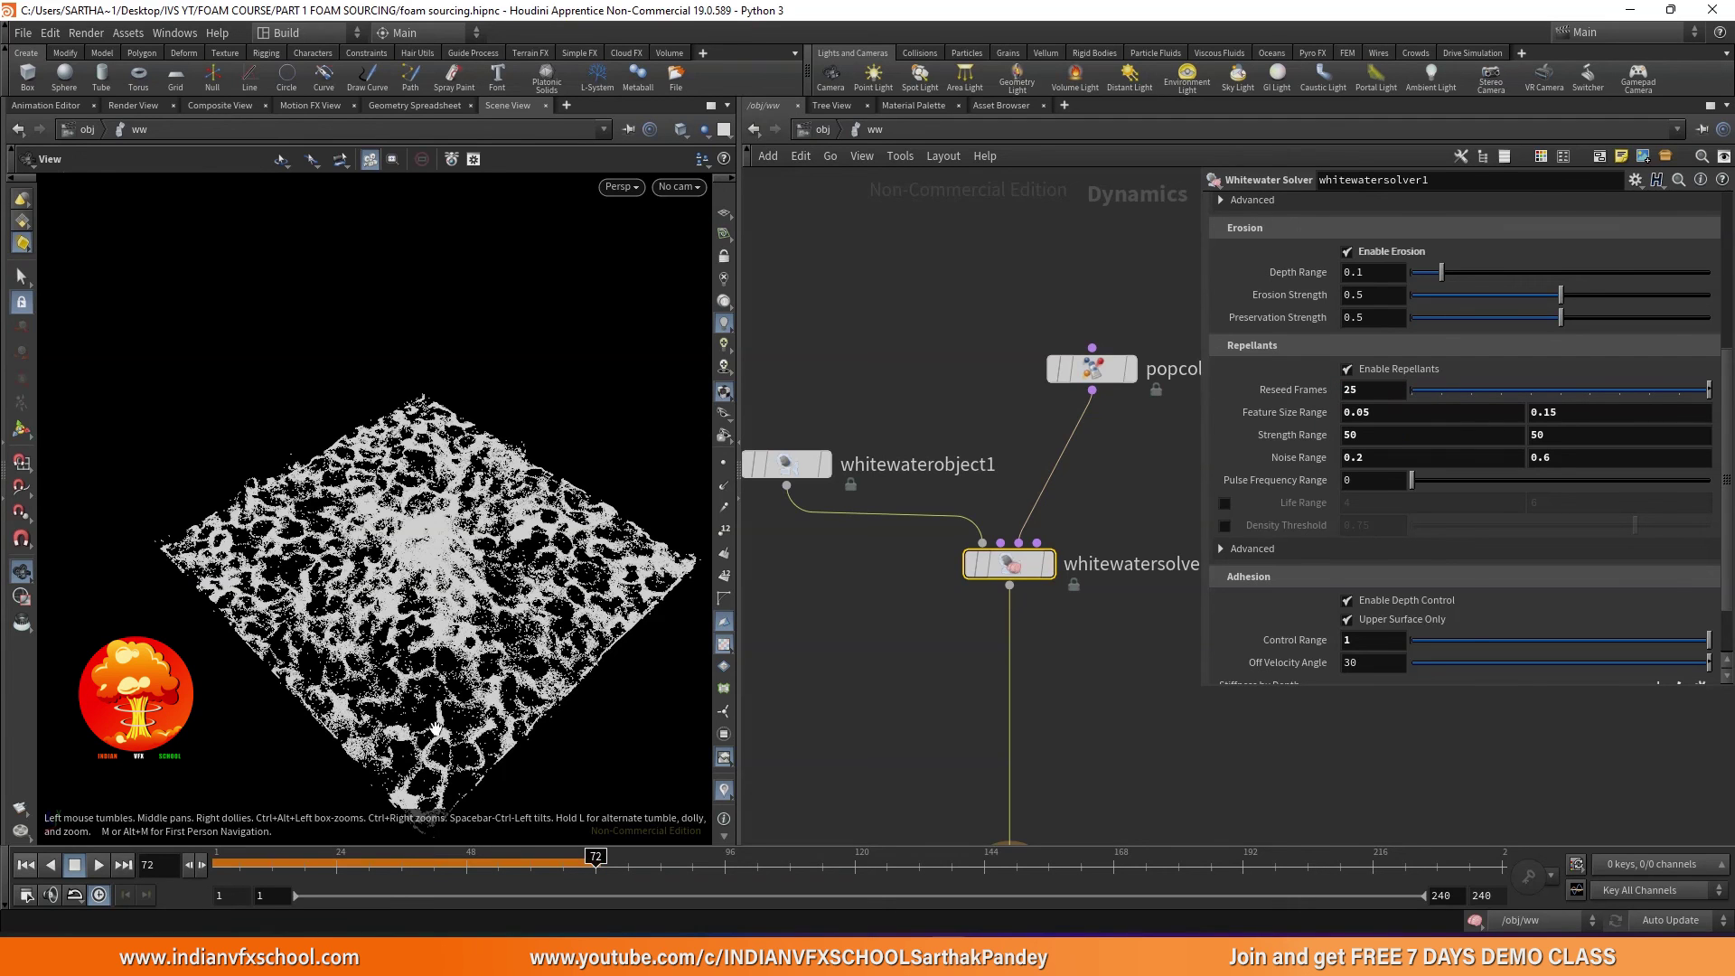
# - Re-run the simulation from frame 1, stop at frame 97 and orbit the foam plane
pyautogui.click(25, 865)
pyautogui.click(98, 865)
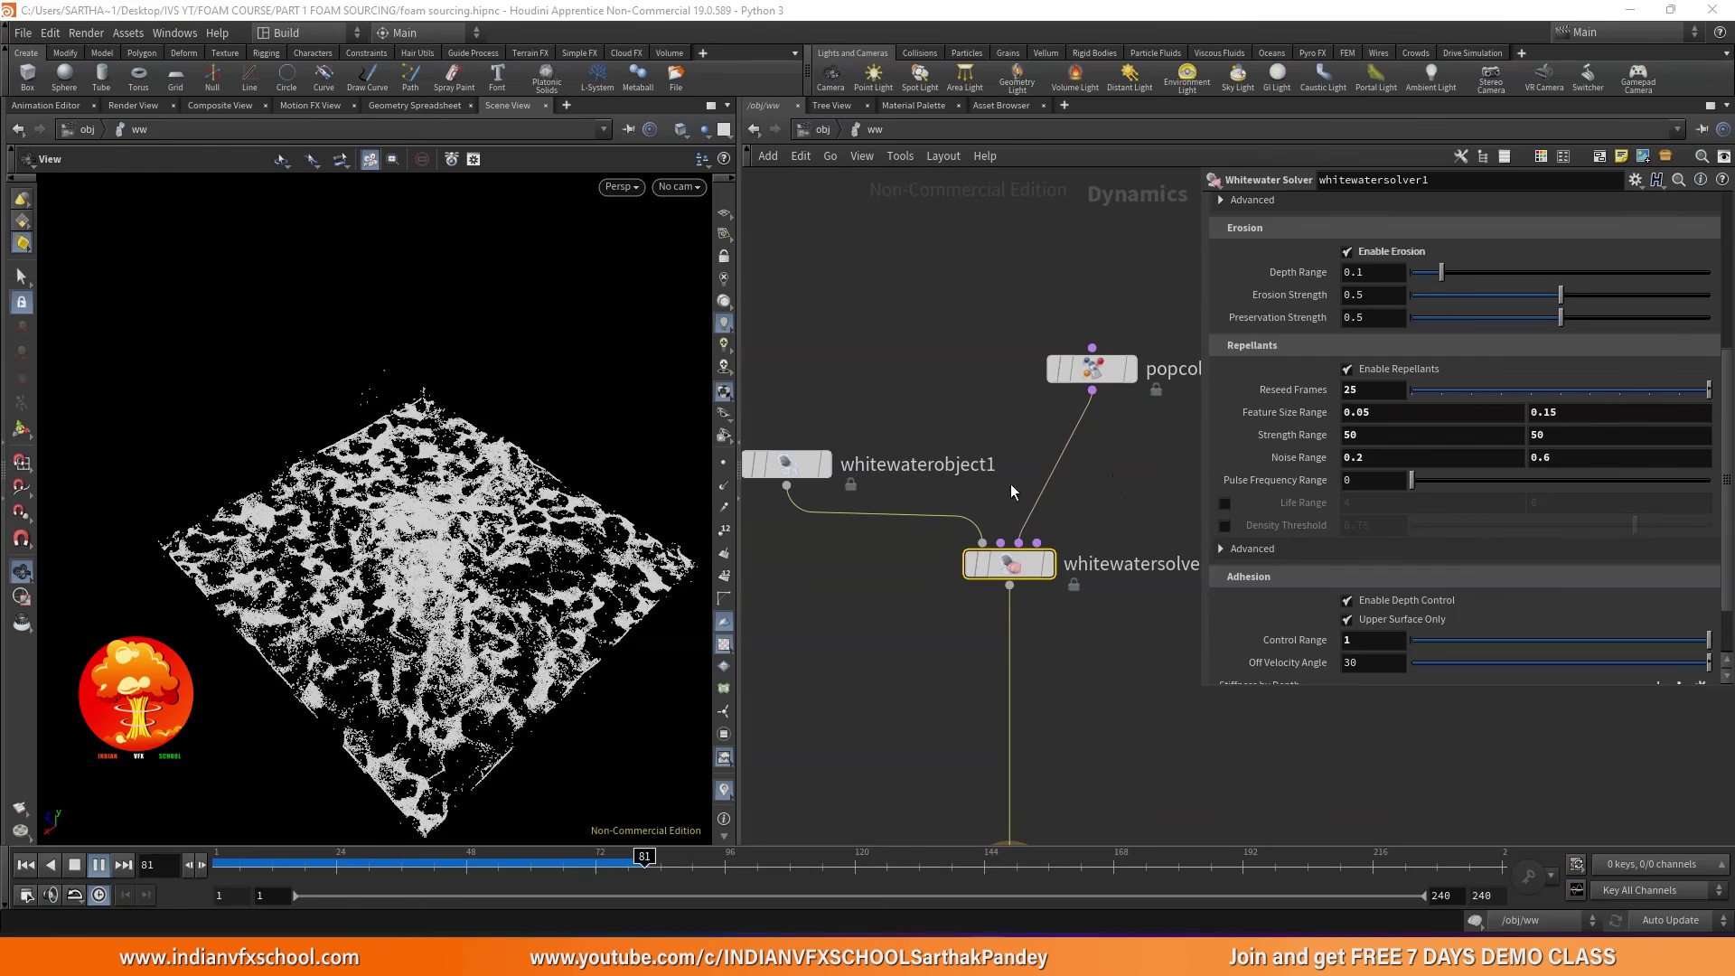
pyautogui.click(81, 872)
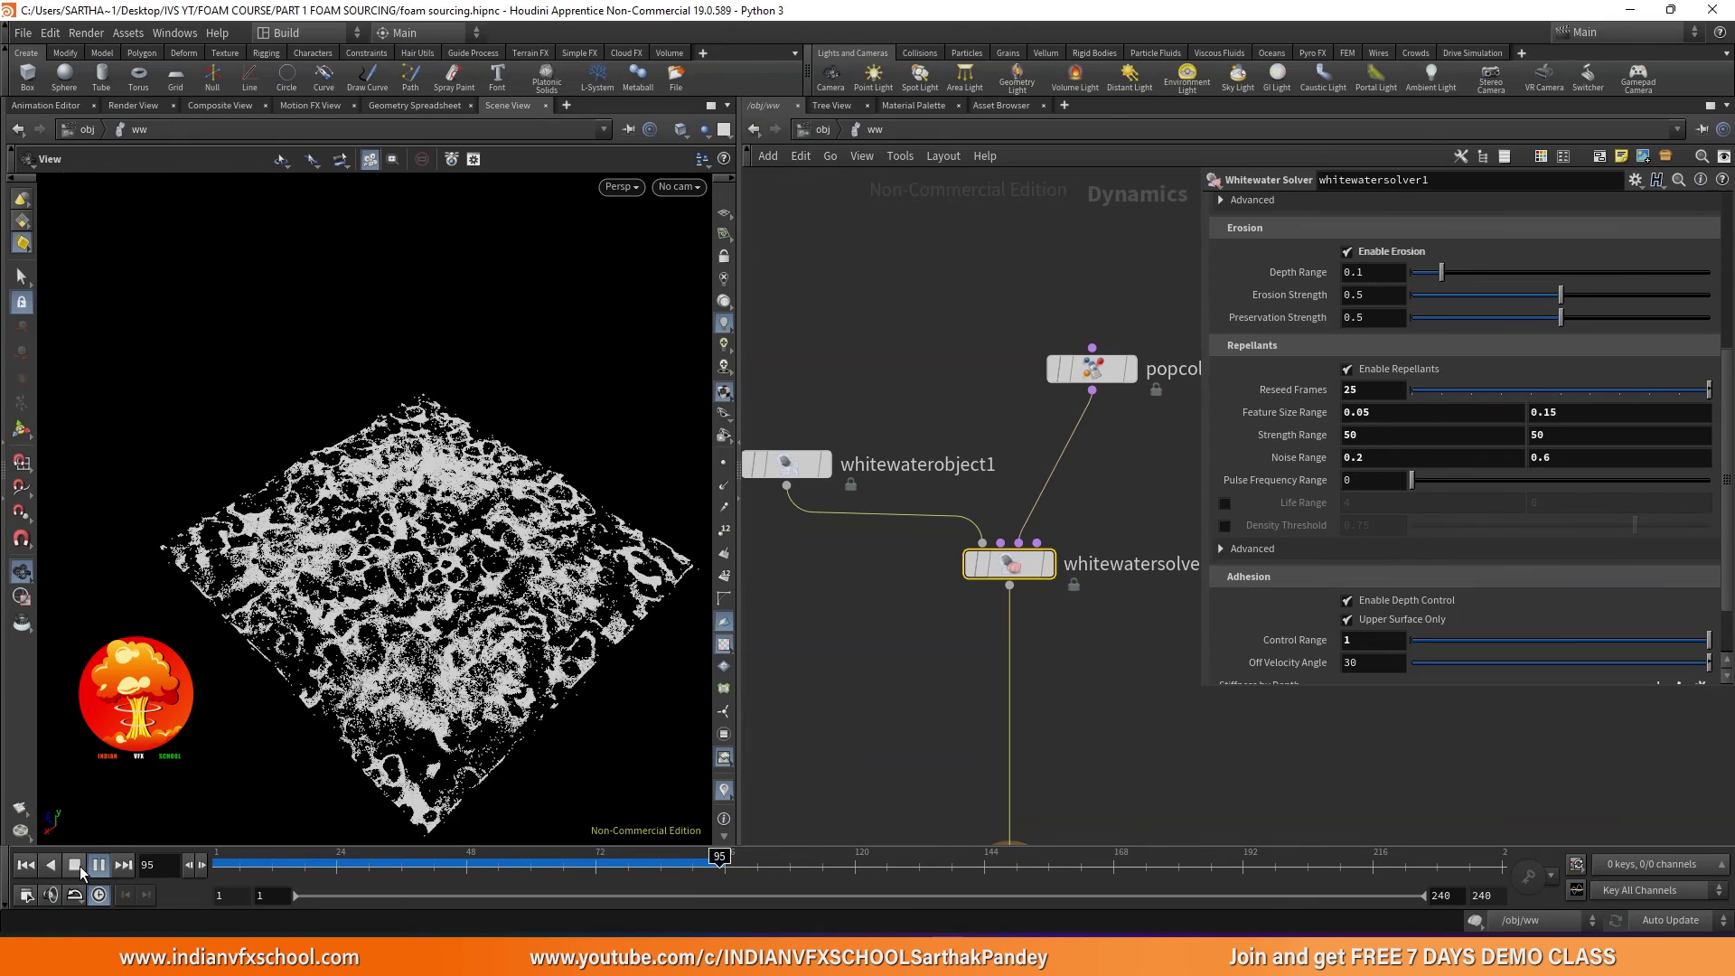
pyautogui.moveTo(366, 612); pyautogui.dragTo(447, 571)
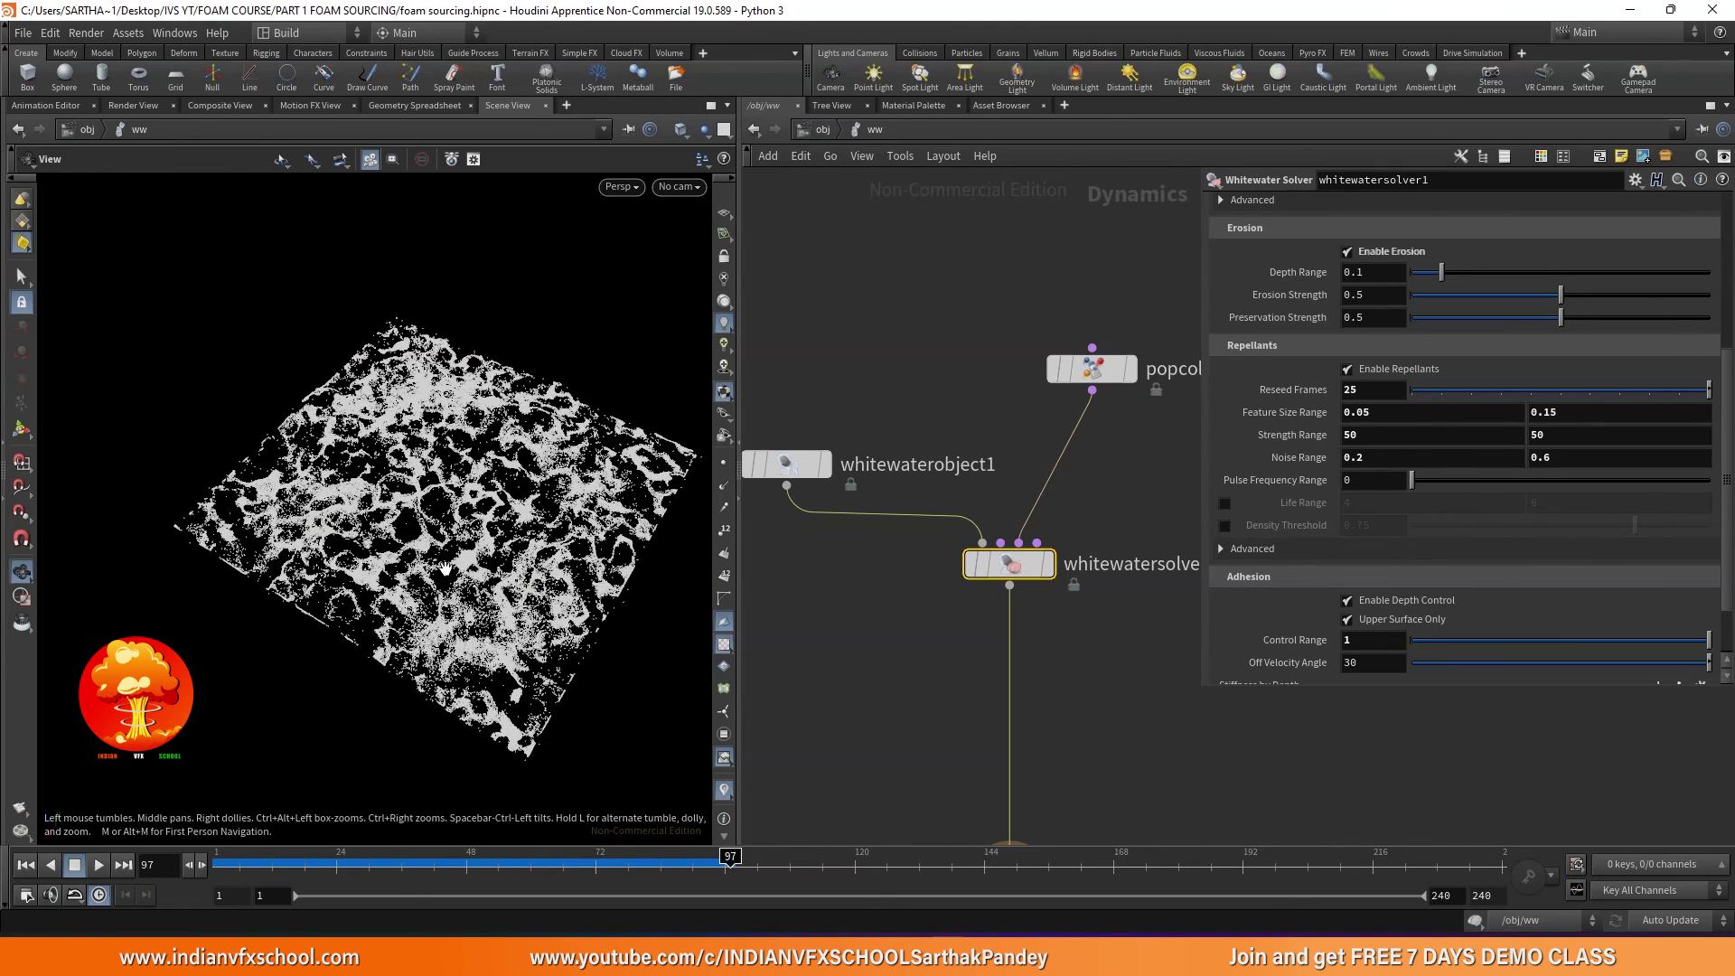
pyautogui.moveTo(456, 567); pyautogui.dragTo(398, 578)
# - Set the repellant Strength Range to 0 minimum and 6 maximum
pyautogui.moveTo(1406, 433); pyautogui.dragTo(1238, 437)
pyautogui.write('0')
pyautogui.press('Return')
pyautogui.click(1569, 434)
pyautogui.write('6')
pyautogui.press('Return')
# - Replay the simulation from frame 1, orbit to a diamond view, then scrub to review the foam
pyautogui.moveTo(1003, 565)
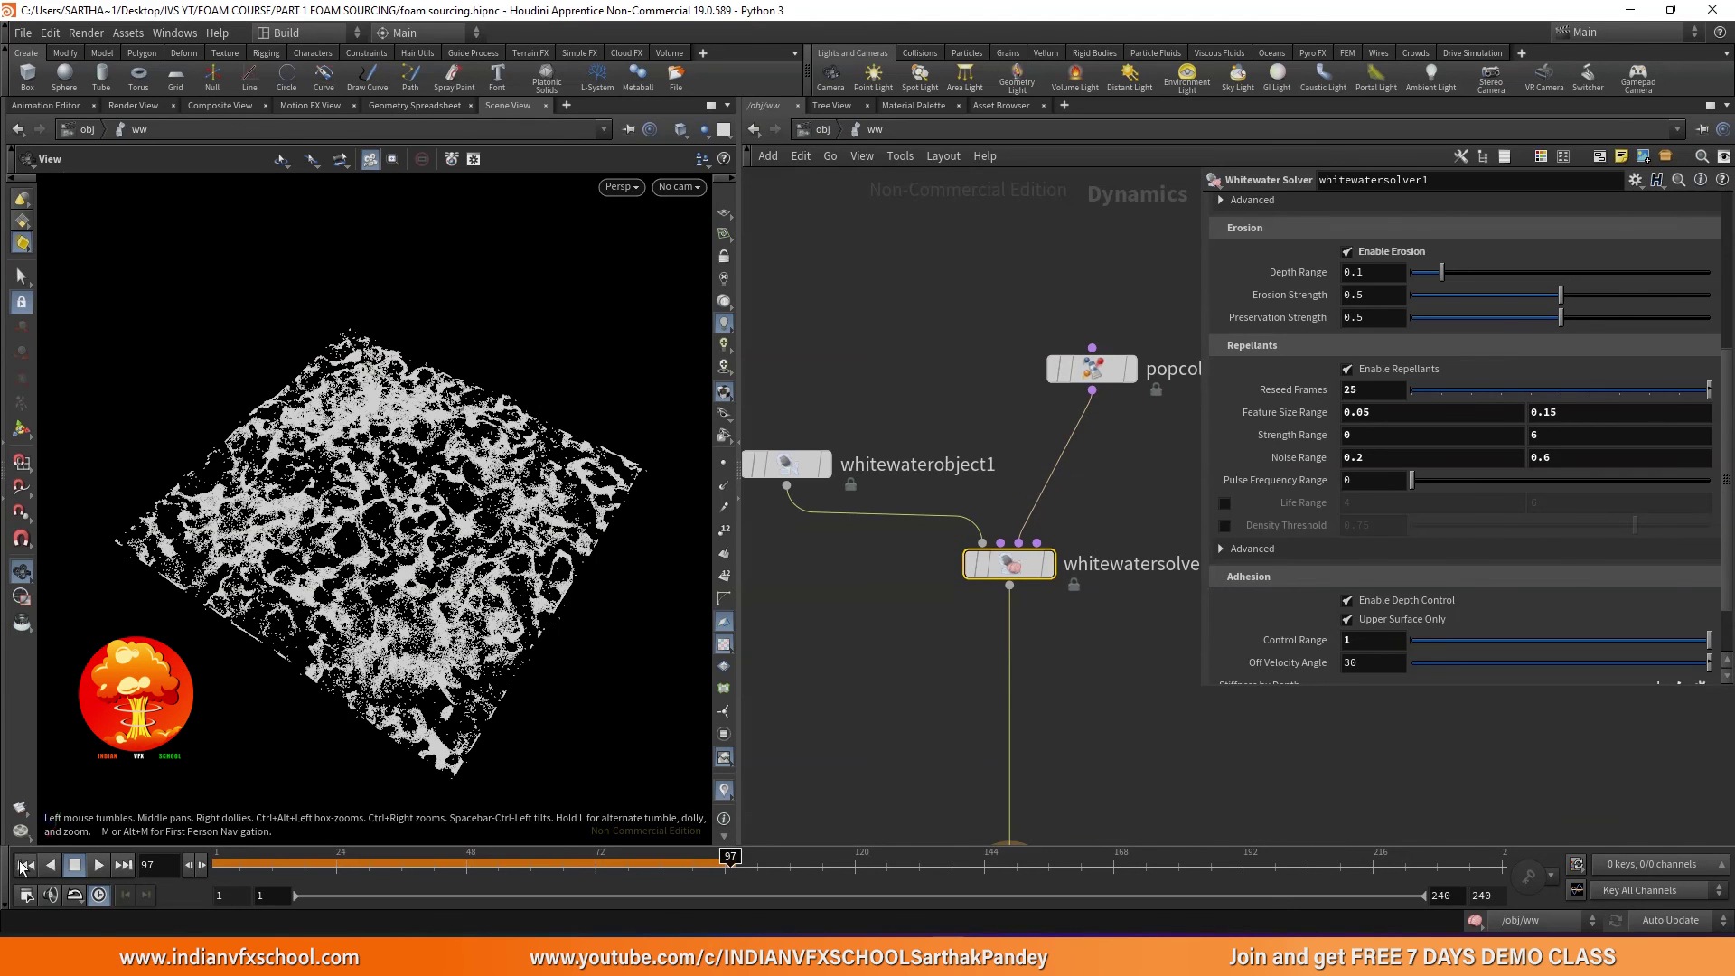
pyautogui.click(25, 868)
pyautogui.click(99, 865)
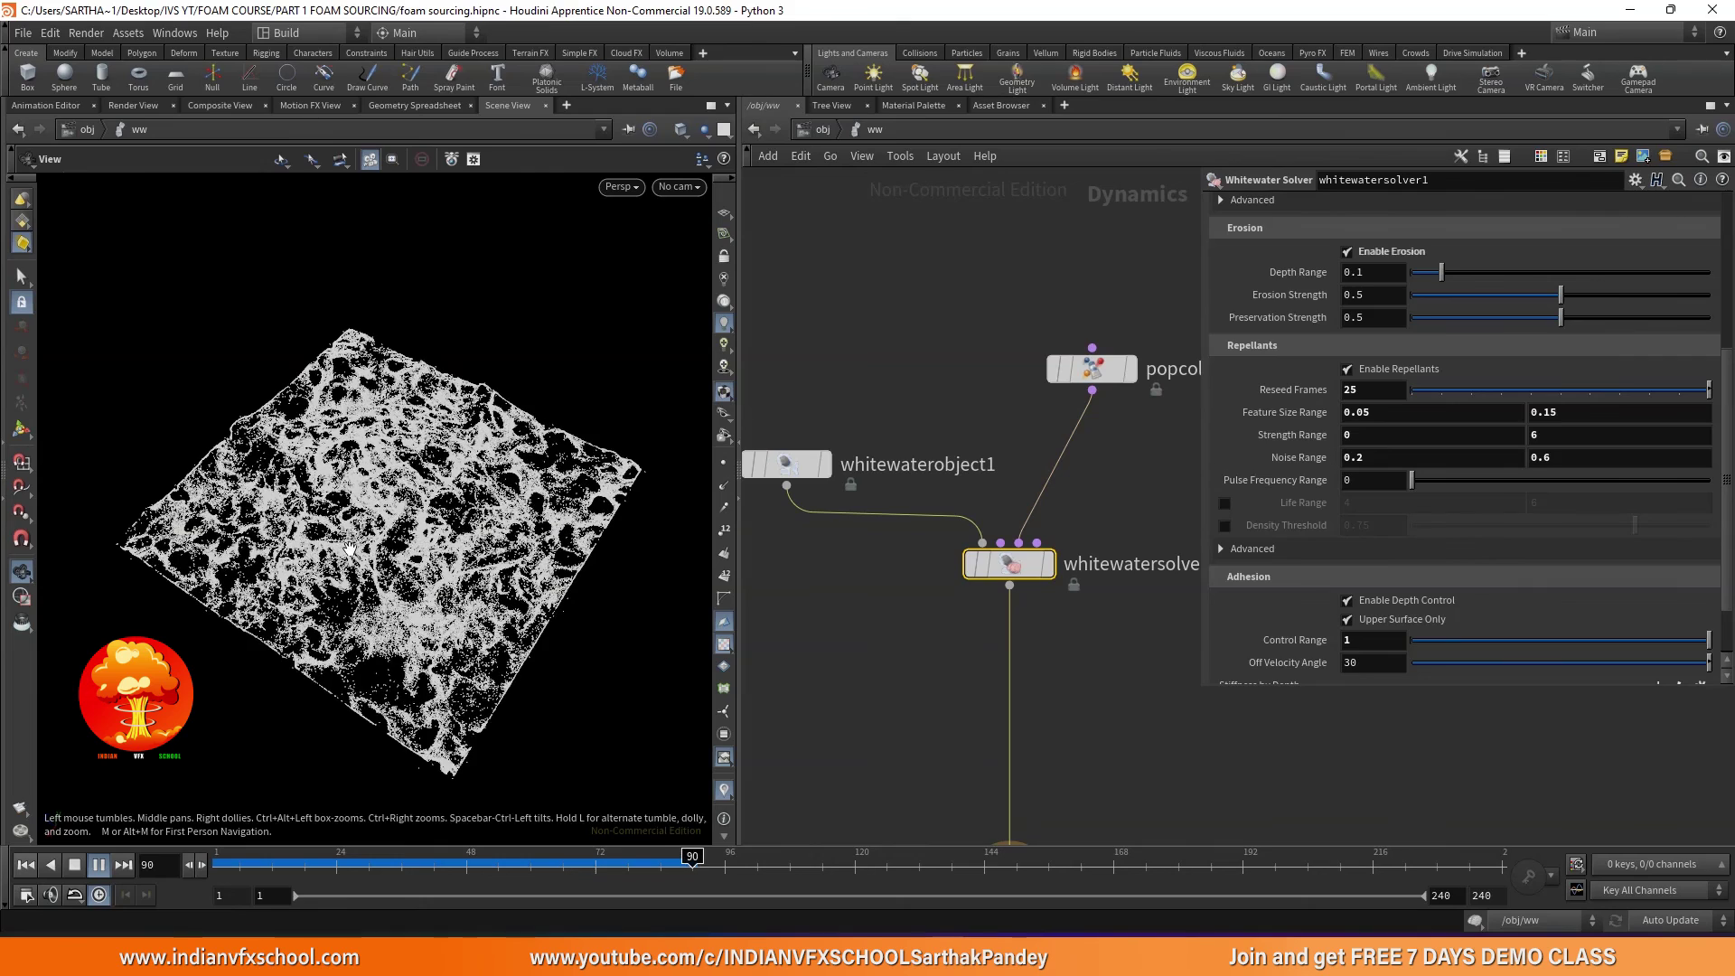
pyautogui.moveTo(400, 549); pyautogui.dragTo(387, 488)
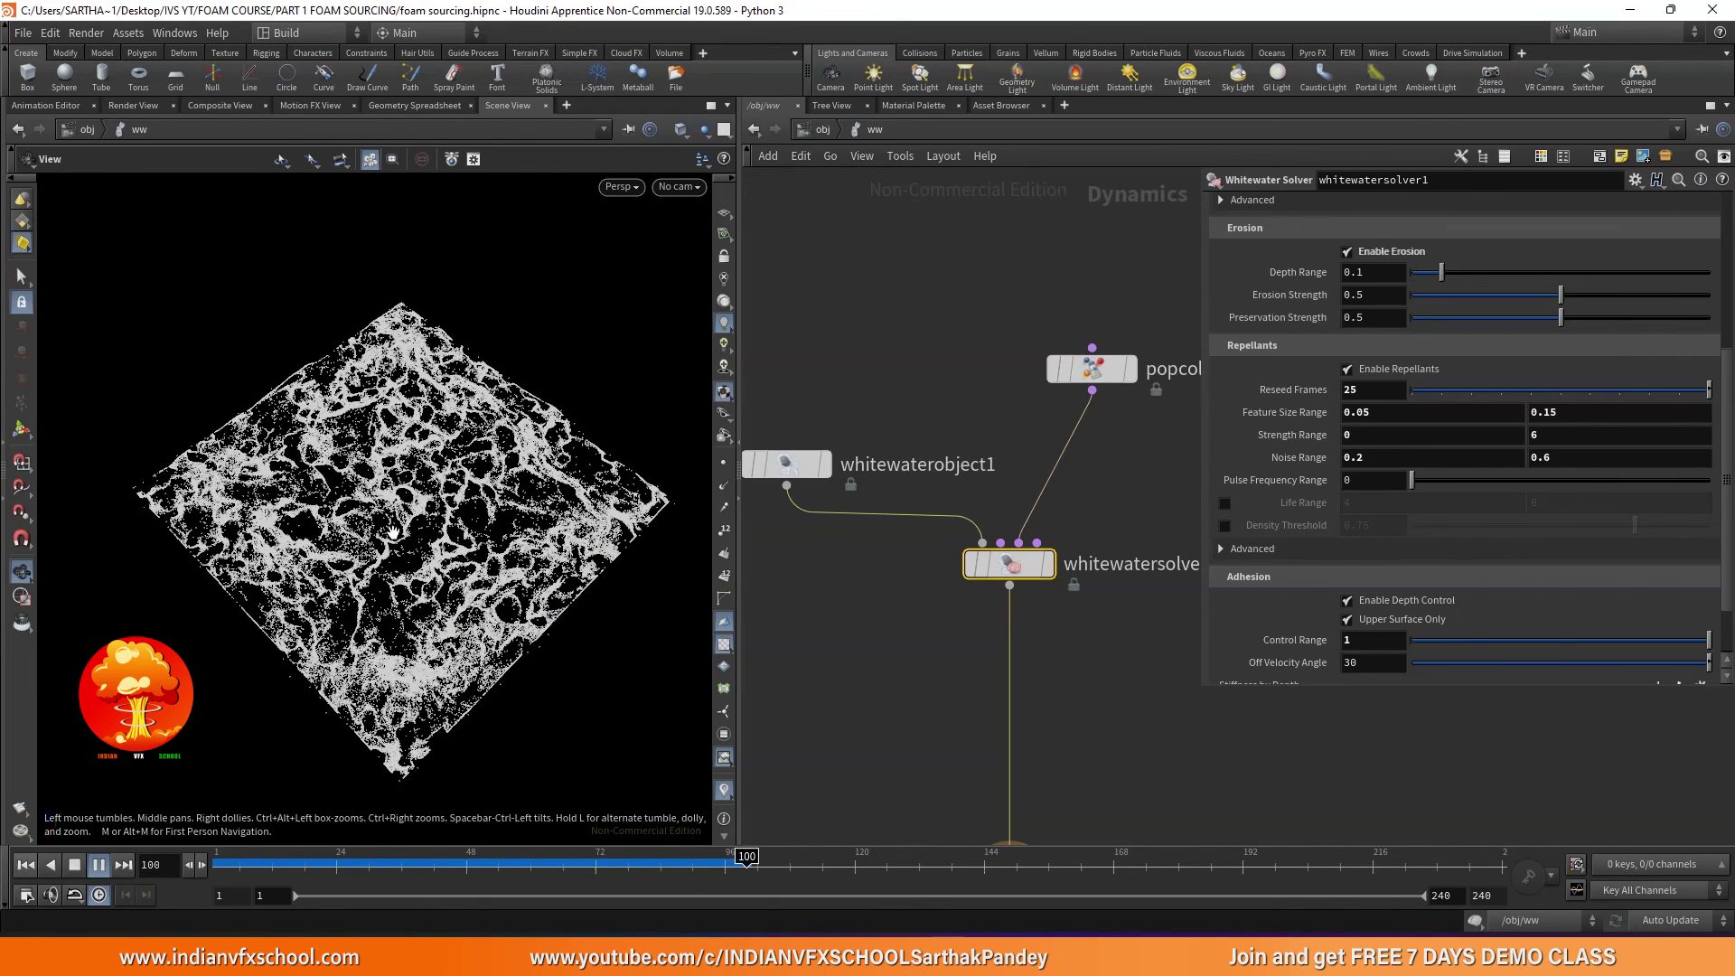
pyautogui.click(98, 864)
pyautogui.moveTo(262, 866); pyautogui.dragTo(647, 865)
# - Rewind to frame 1, set Strength Range maximum to 3, and simulate to around frame 114
pyautogui.hotkey('ctrl', 'Up')
pyautogui.click(1561, 435)
pyautogui.write('3')
pyautogui.press('Return')
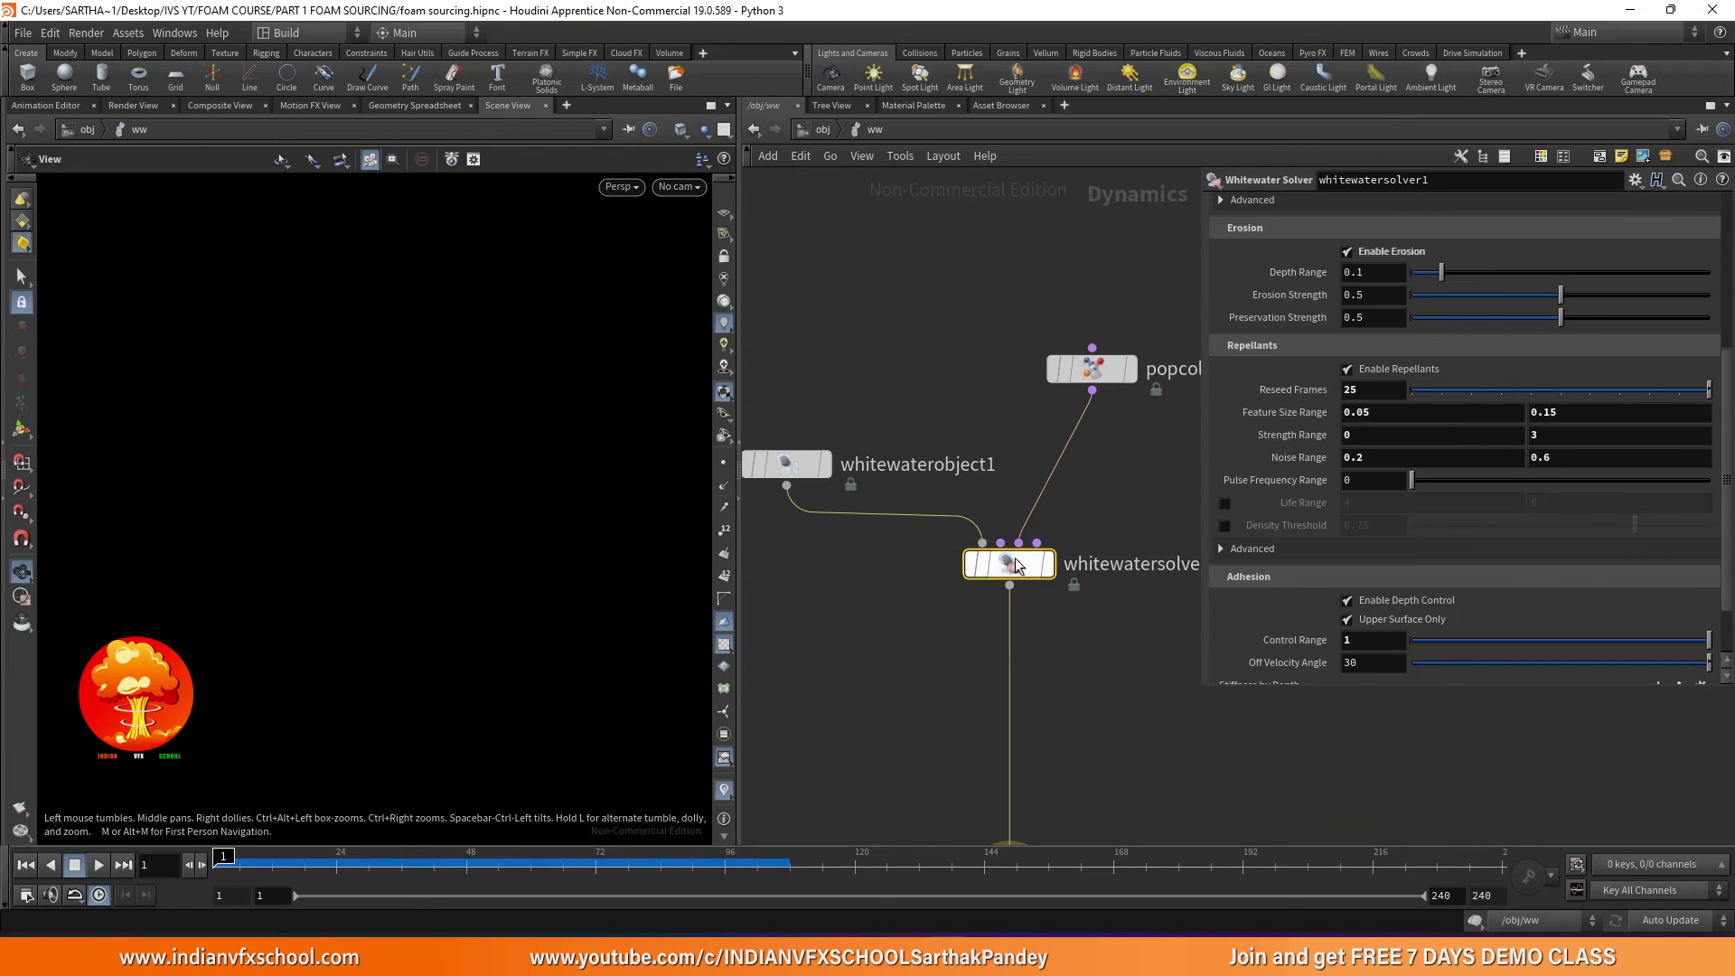
pyautogui.click(101, 863)
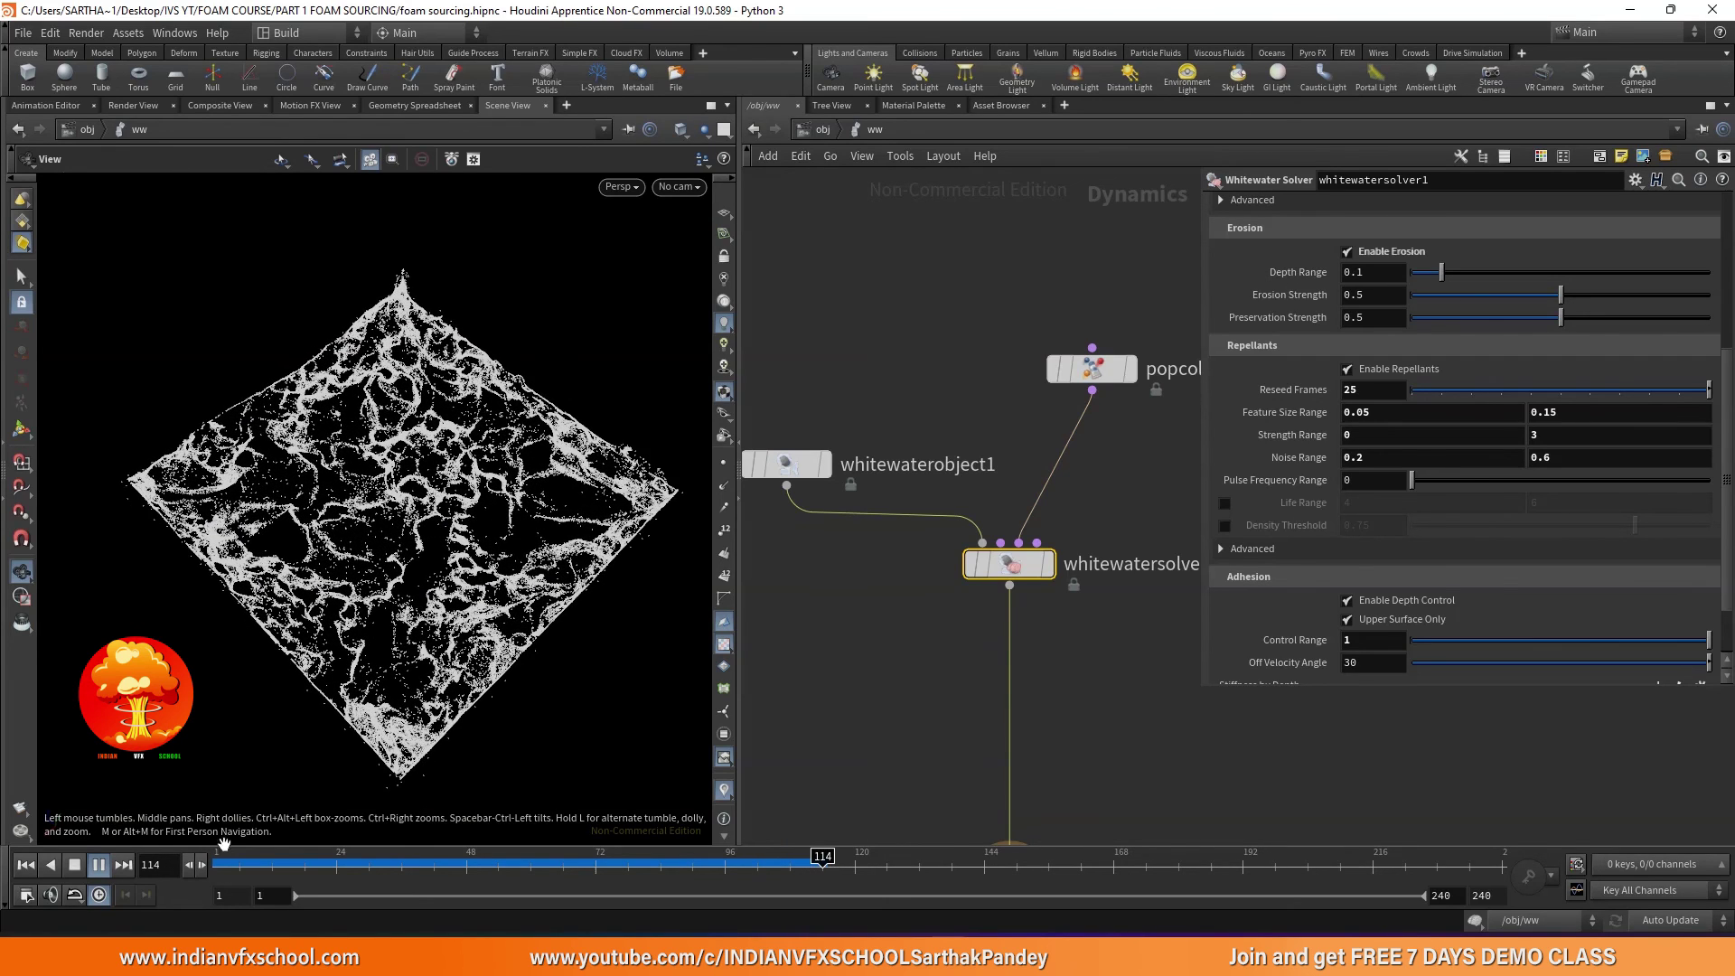
pyautogui.click(79, 865)
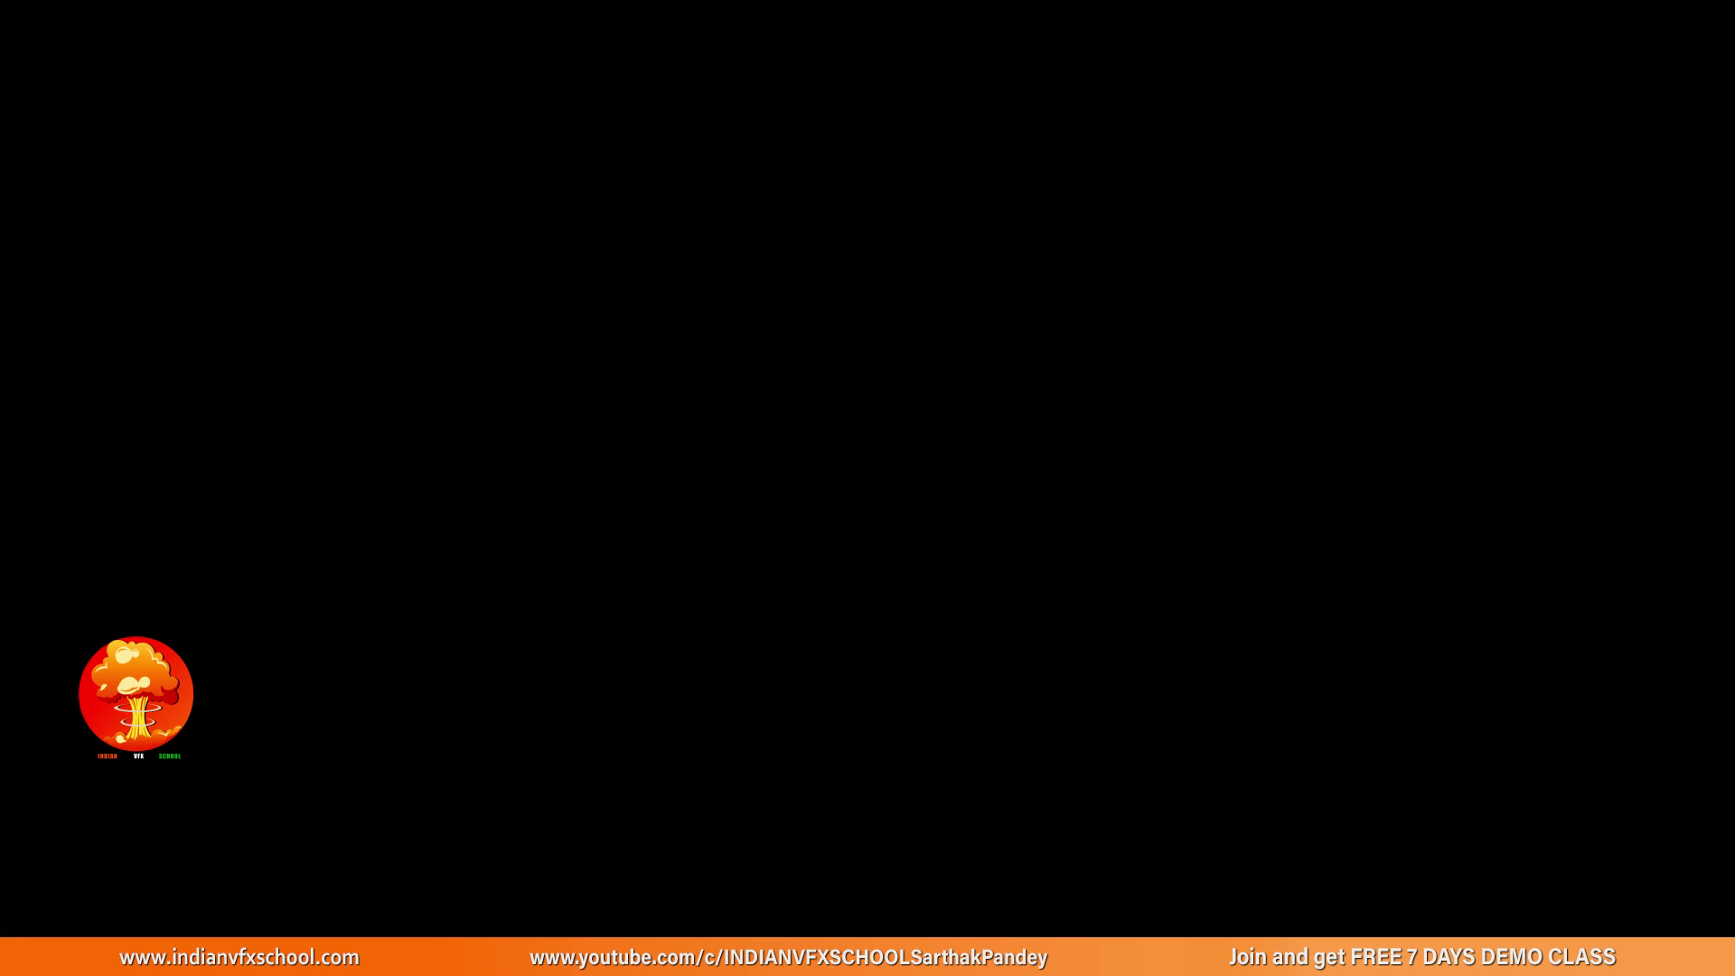